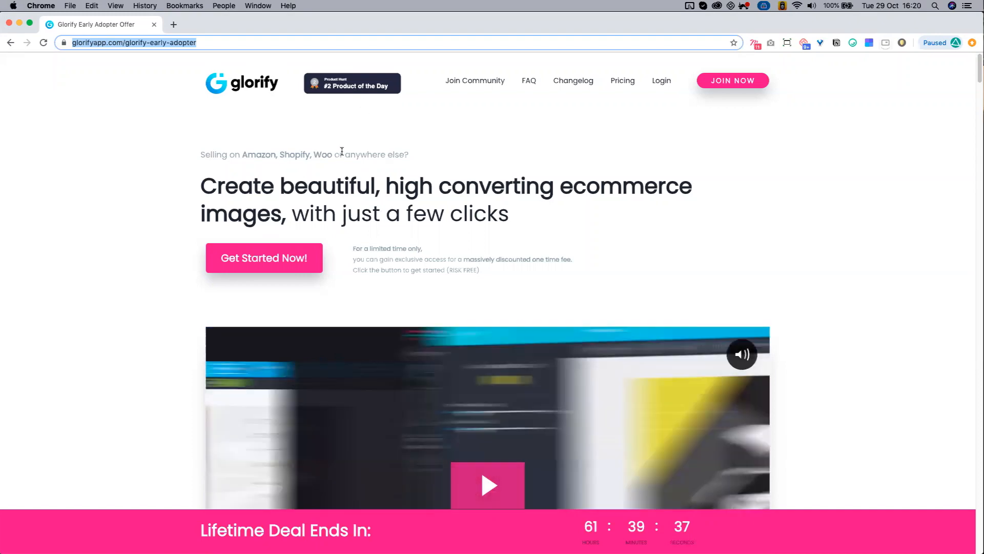
- Examine the landing page's headline, promo video and the section on creating stunning product images within minutes
scroll(342, 154, "down", 1)
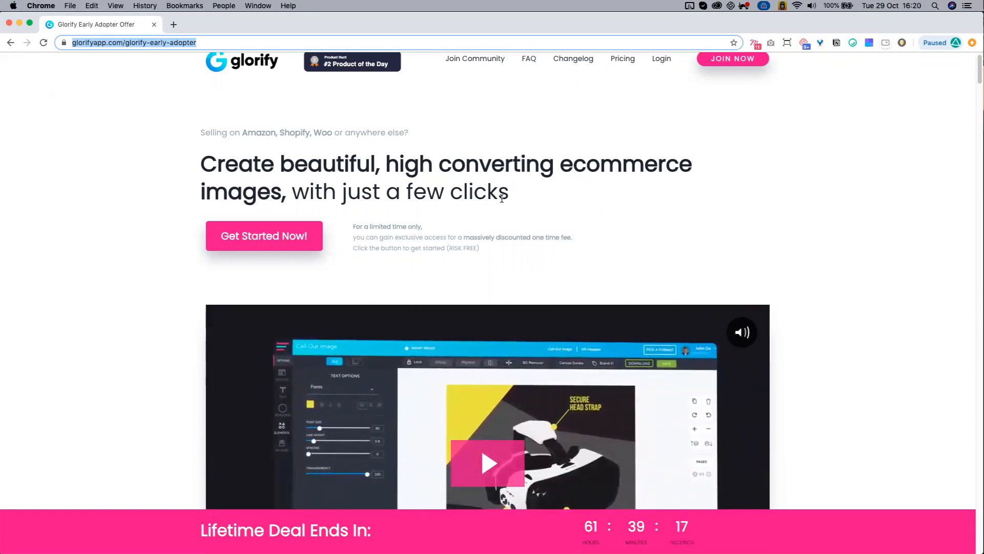
scroll(425, 370, "down", 2)
scroll(425, 363, "up", 3)
scroll(438, 352, "down", 2)
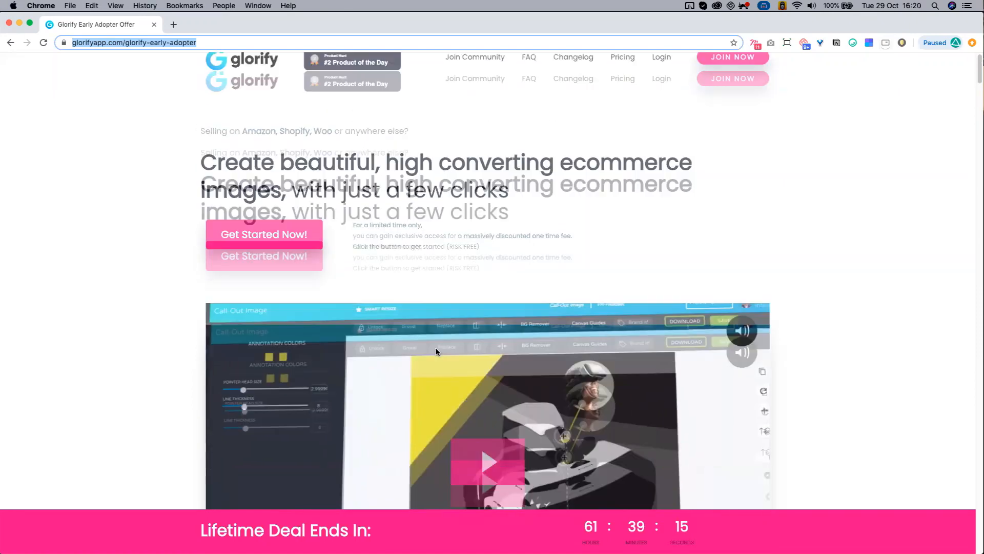
scroll(543, 375, "up", 3)
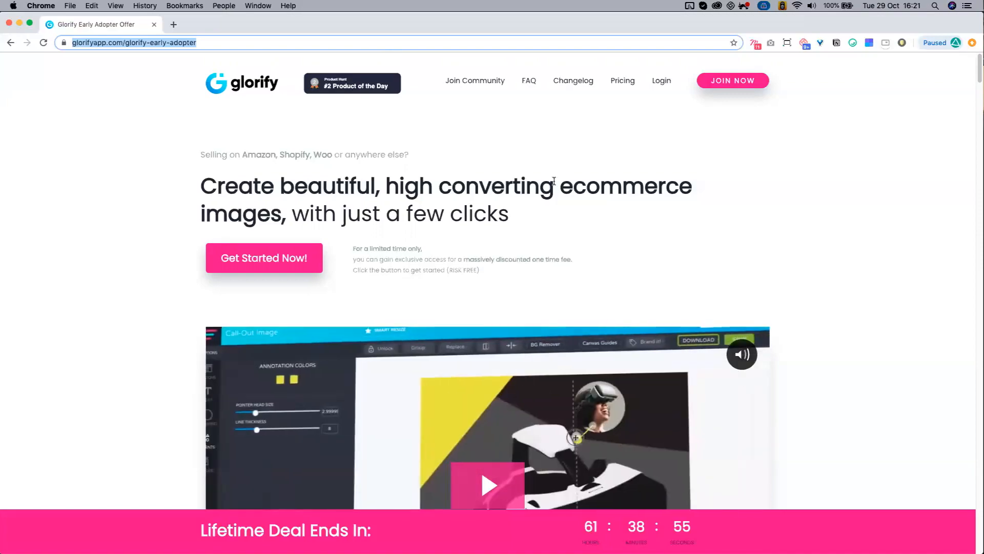
scroll(549, 197, "down", 2)
scroll(549, 200, "down", 8)
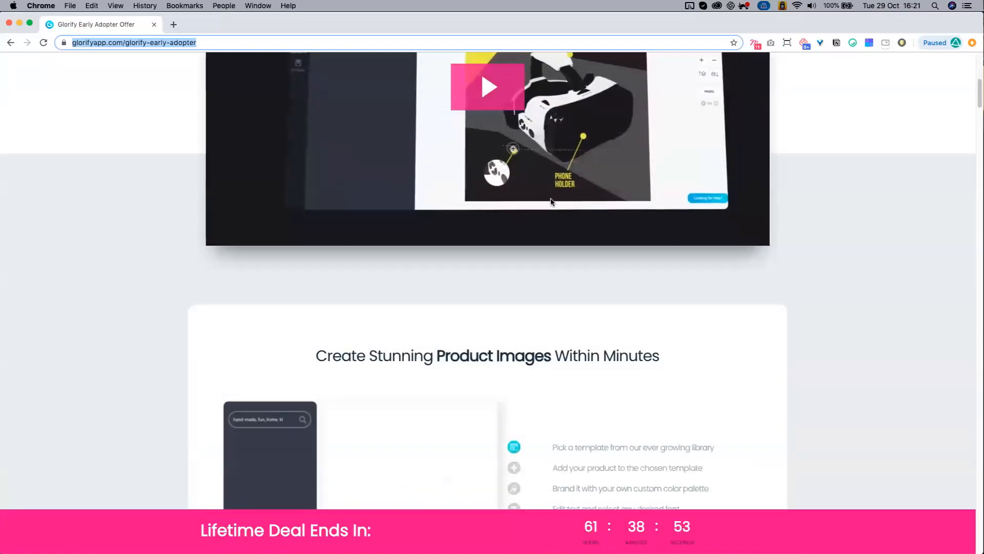
scroll(545, 215, "up", 9)
scroll(547, 215, "down", 8)
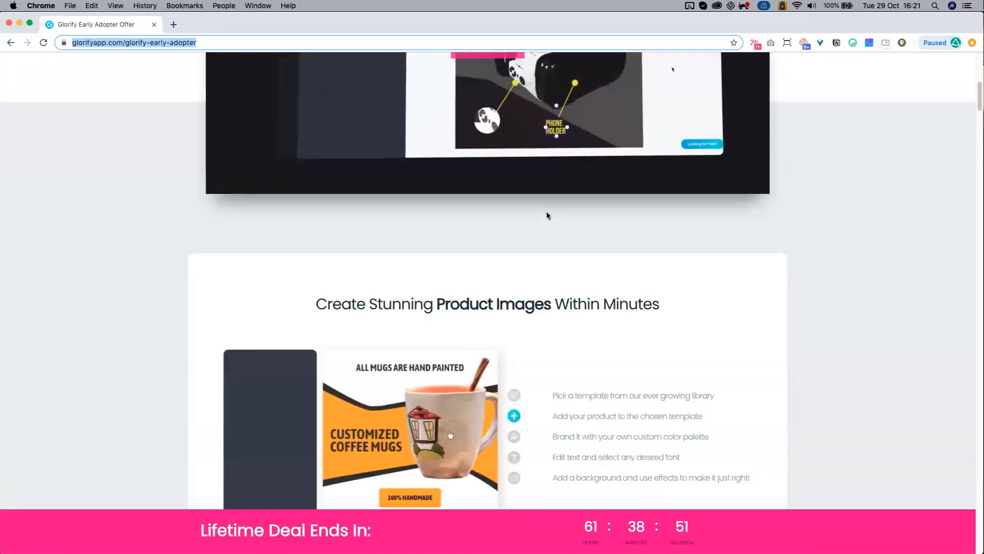
scroll(547, 216, "up", 8)
scroll(547, 216, "down", 8)
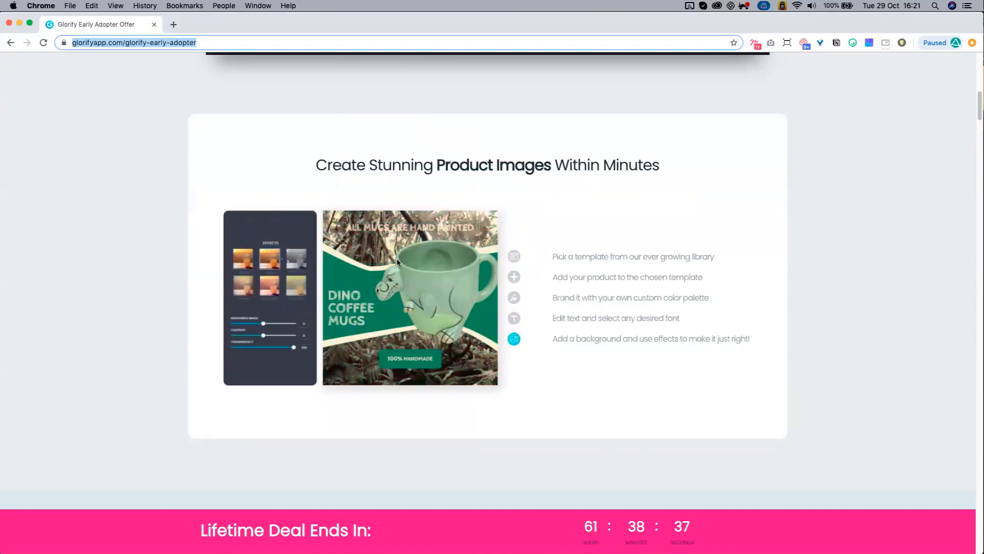
- Examine the sections on product effects, the Annotate Tool and the Logo Maker
scroll(397, 263, "down", 1)
scroll(397, 262, "down", 7)
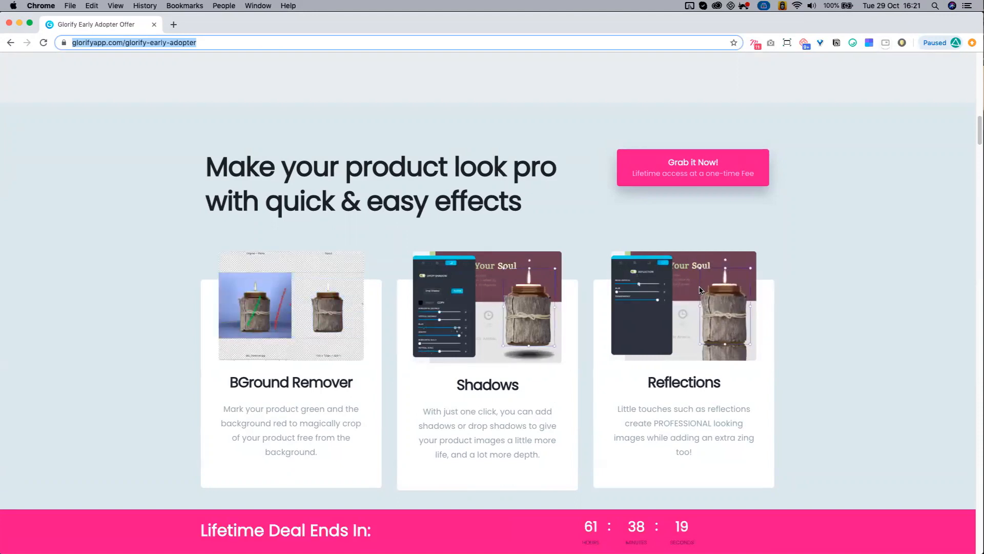
scroll(700, 290, "down", 5)
scroll(700, 291, "down", 8)
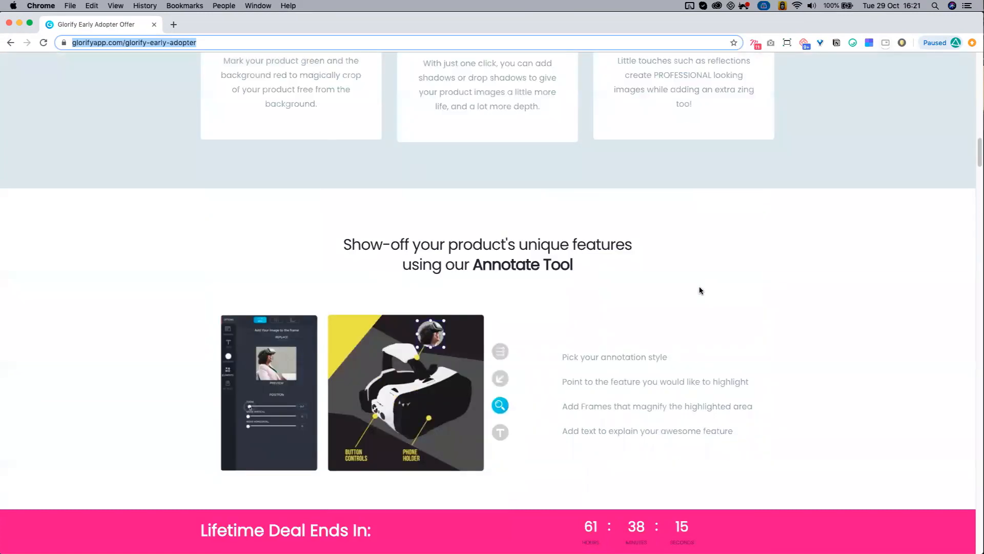
scroll(700, 290, "down", 1)
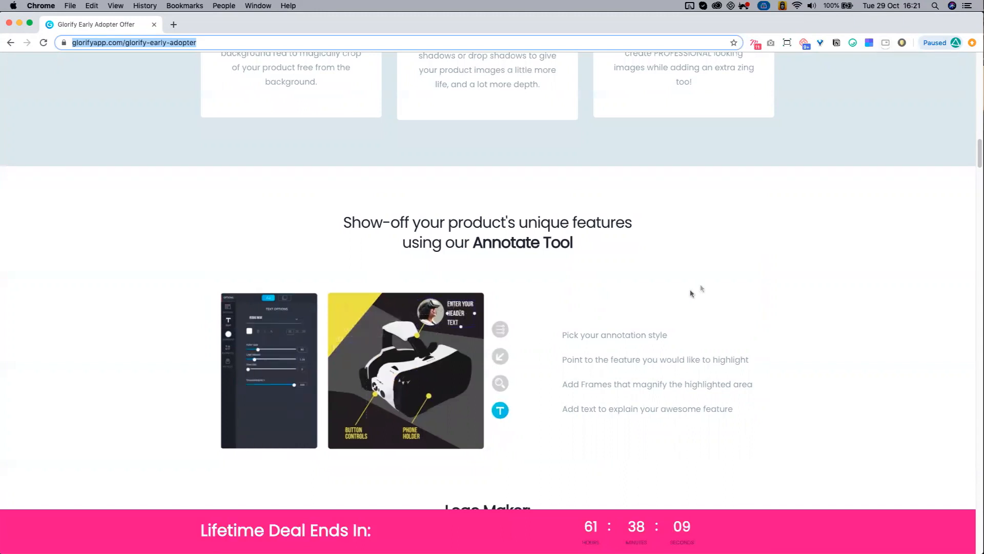
scroll(673, 304, "down", 10)
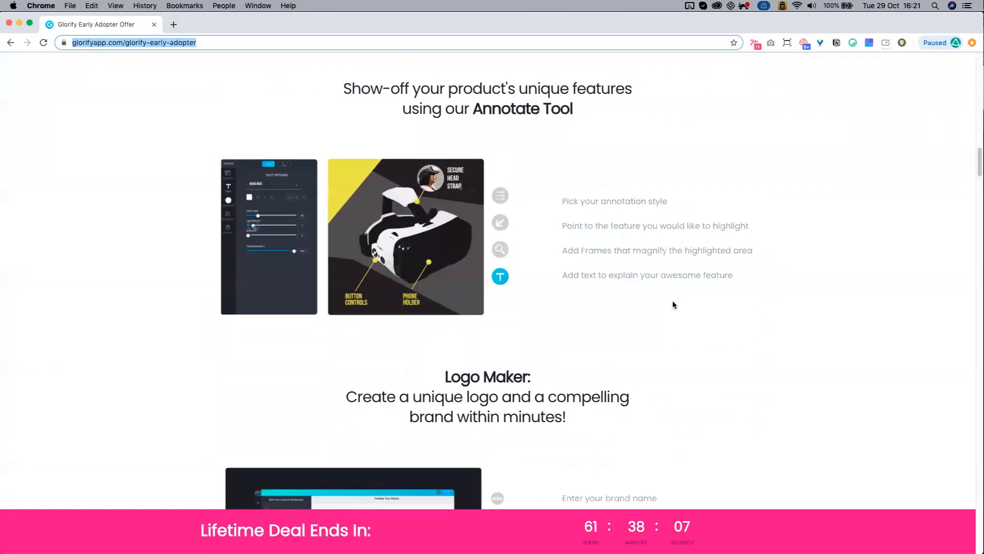
scroll(673, 304, "down", 3)
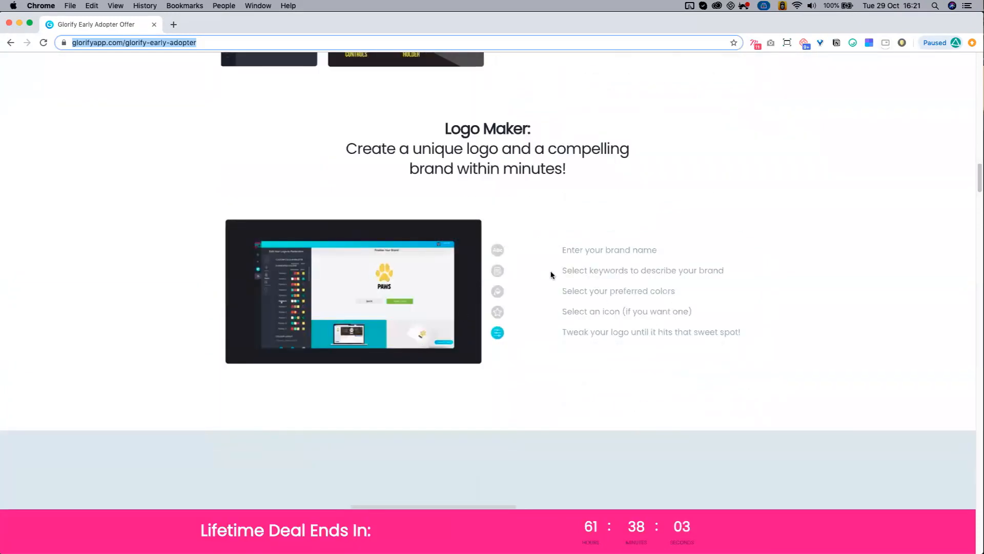
scroll(529, 369, "down", 3)
scroll(521, 303, "up", 3)
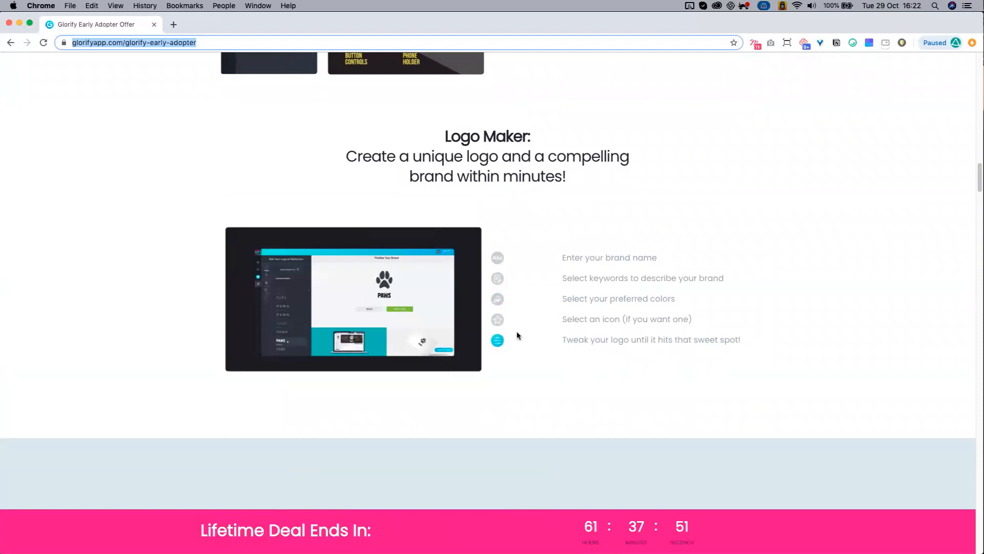
- Examine the Smart Resize section, the niche and theme categories and the Beauty design set
scroll(517, 335, "down", 5)
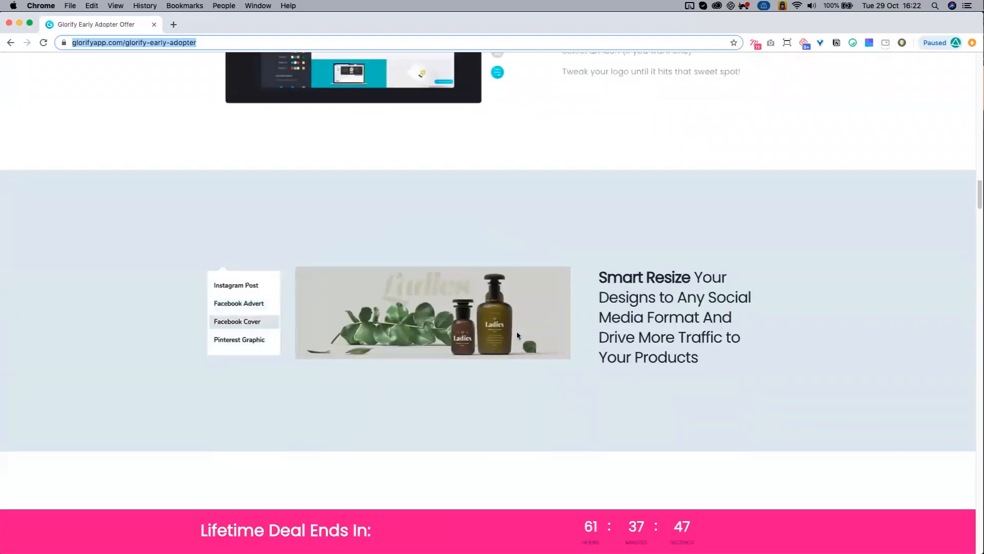
scroll(517, 335, "down", 10)
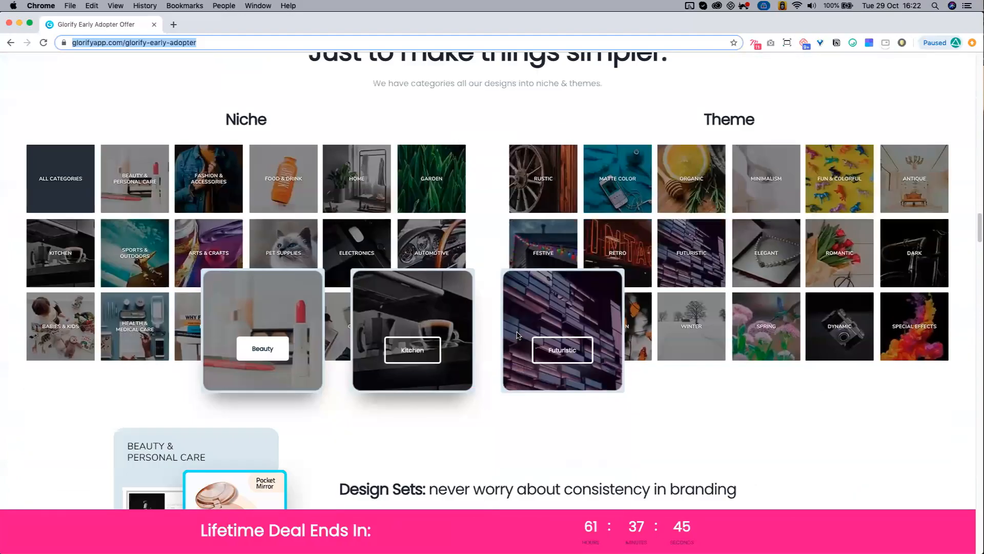
scroll(517, 335, "up", 3)
scroll(517, 335, "down", 2)
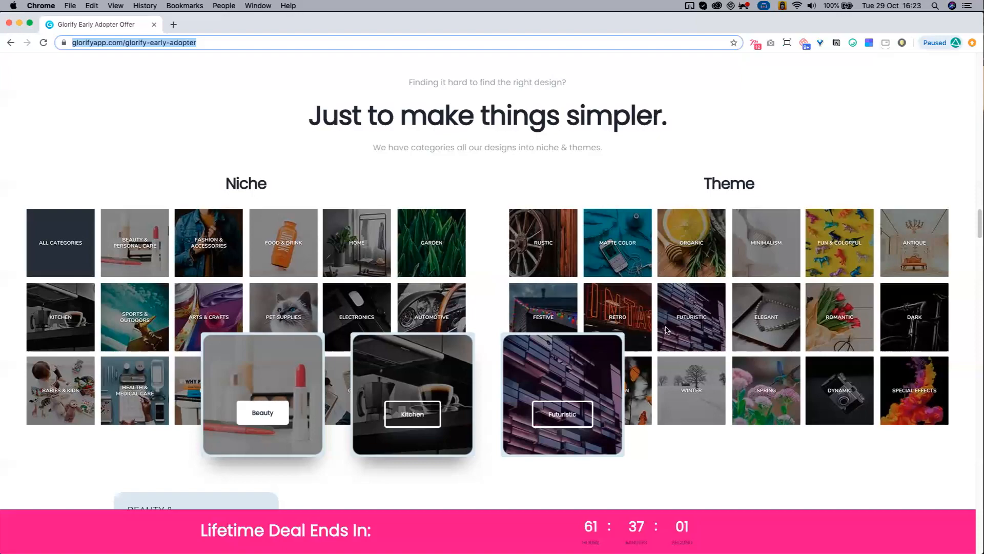
scroll(667, 330, "down", 3)
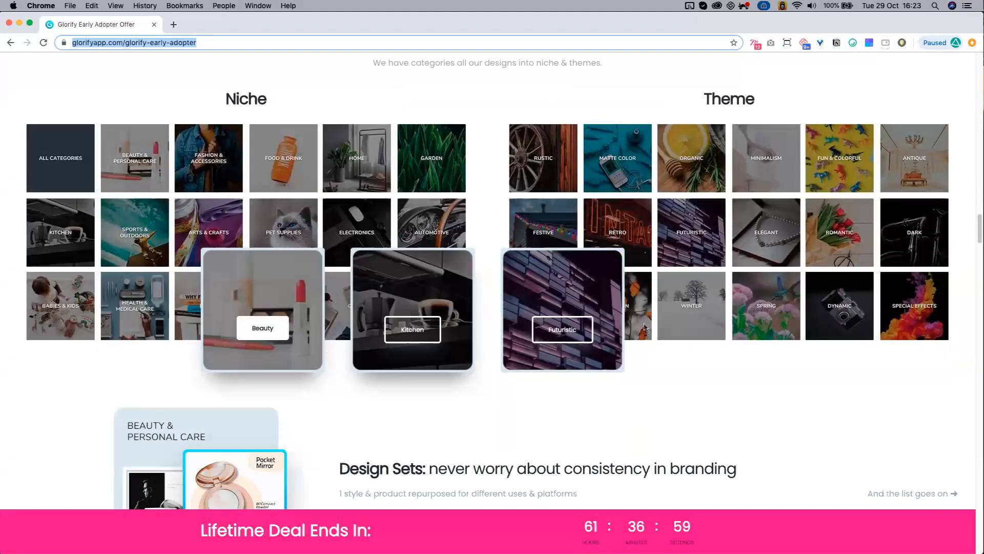
scroll(645, 327, "up", 3)
scroll(410, 265, "down", 6)
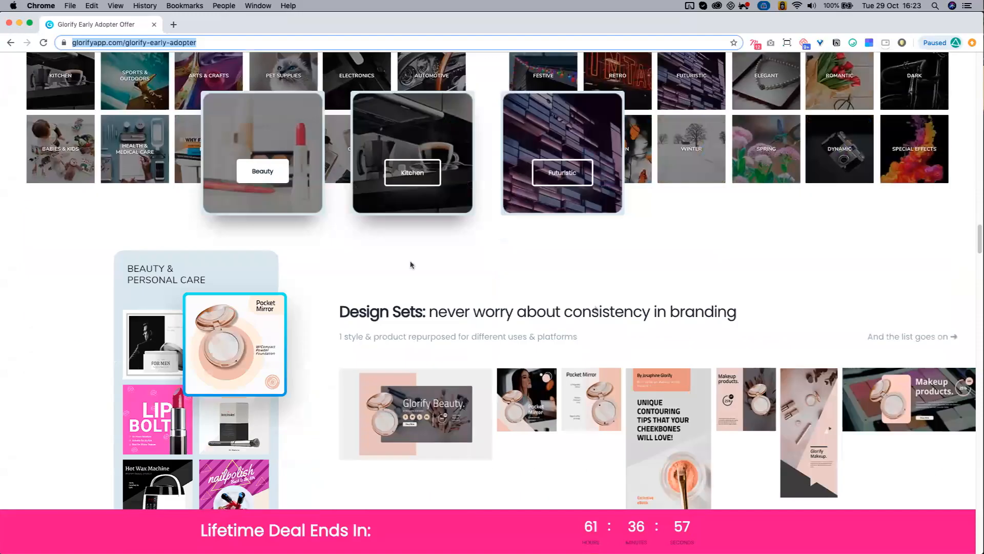
scroll(277, 185, "down", 1)
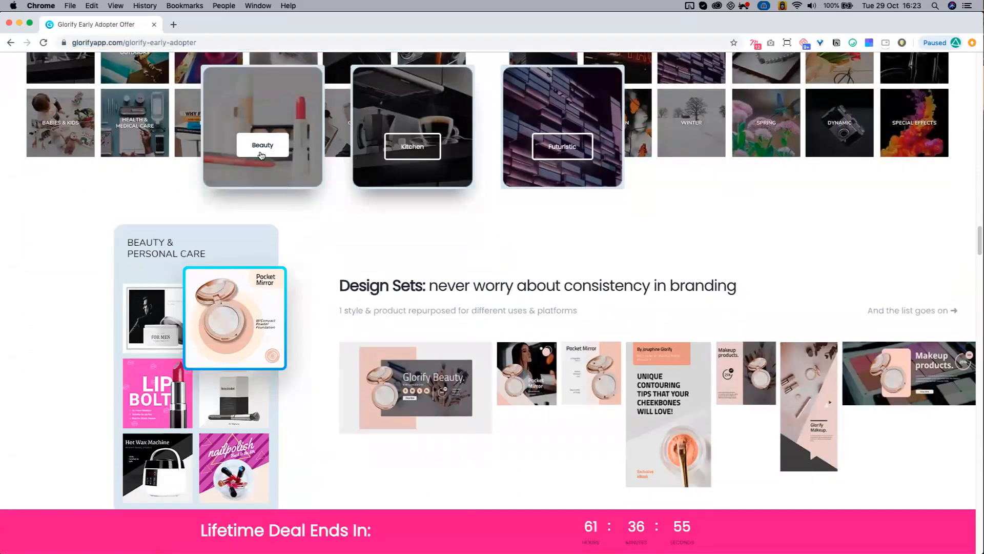
scroll(272, 249, "down", 1)
scroll(281, 257, "up", 2)
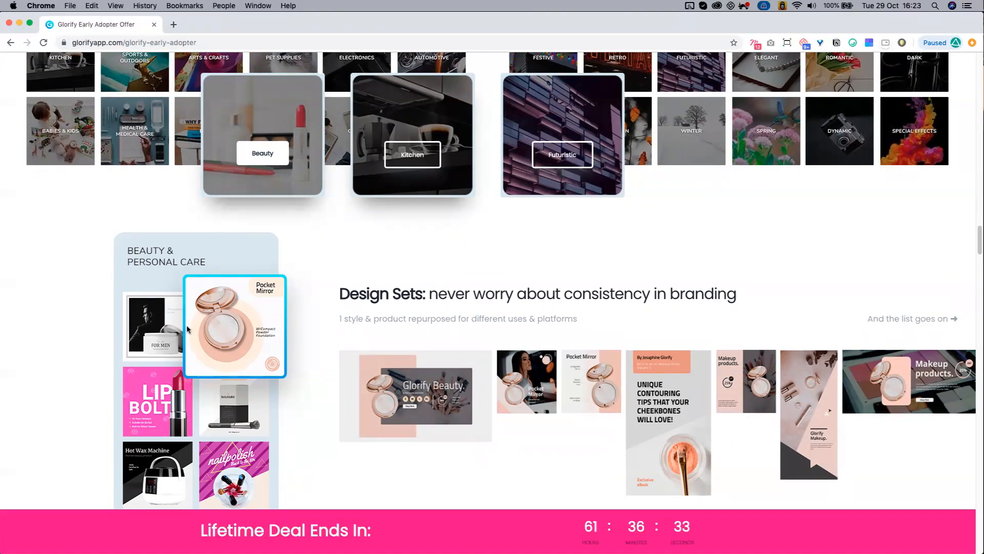
- Preview the Kitchen and Futuristic design sets below the niche and theme categories
left_click(389, 171)
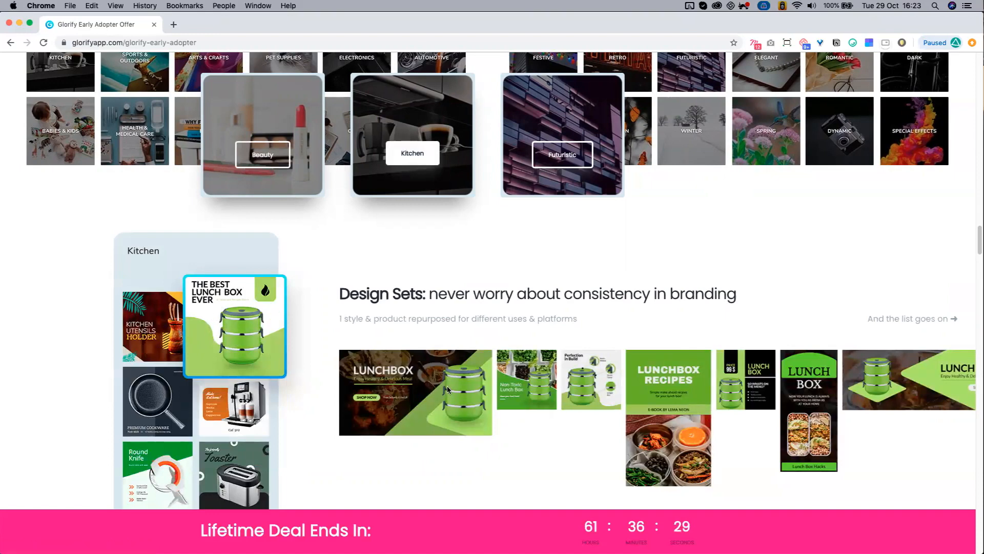
left_click(511, 159)
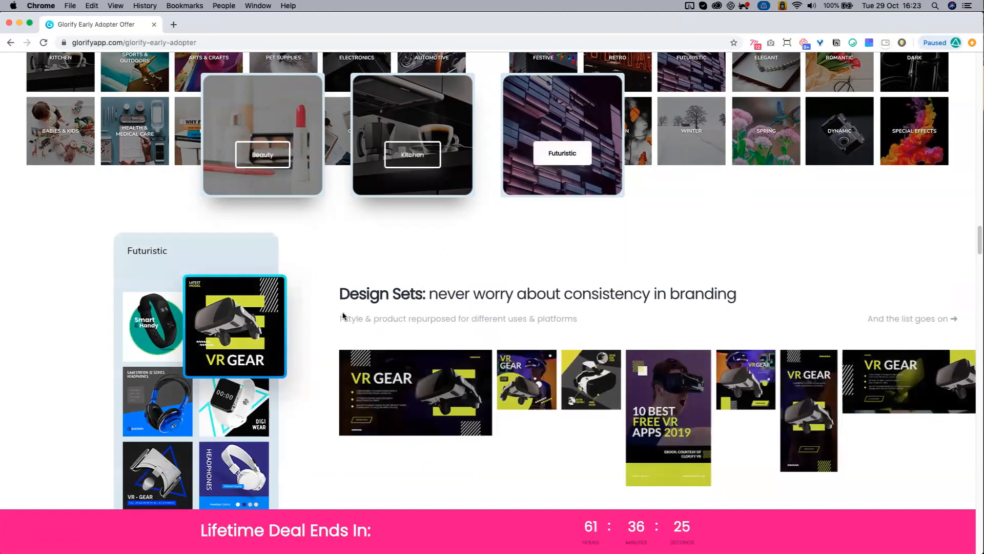
scroll(177, 356, "down", 1)
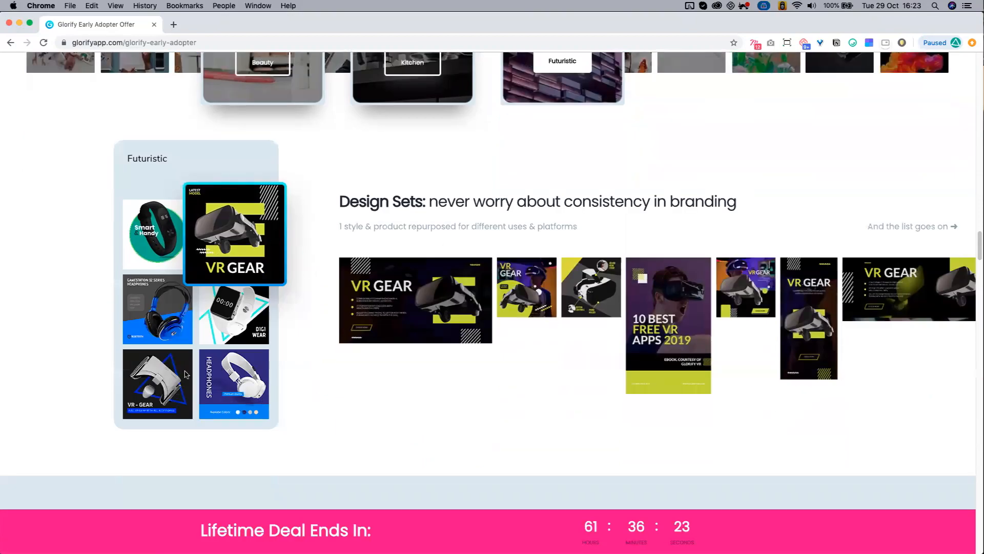
scroll(441, 359, "up", 2)
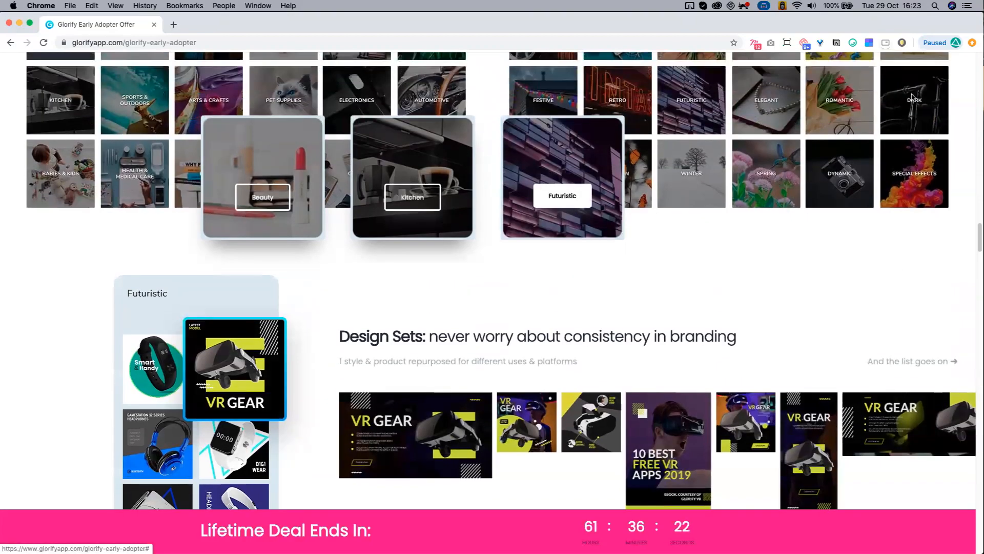
scroll(490, 288, "up", 2)
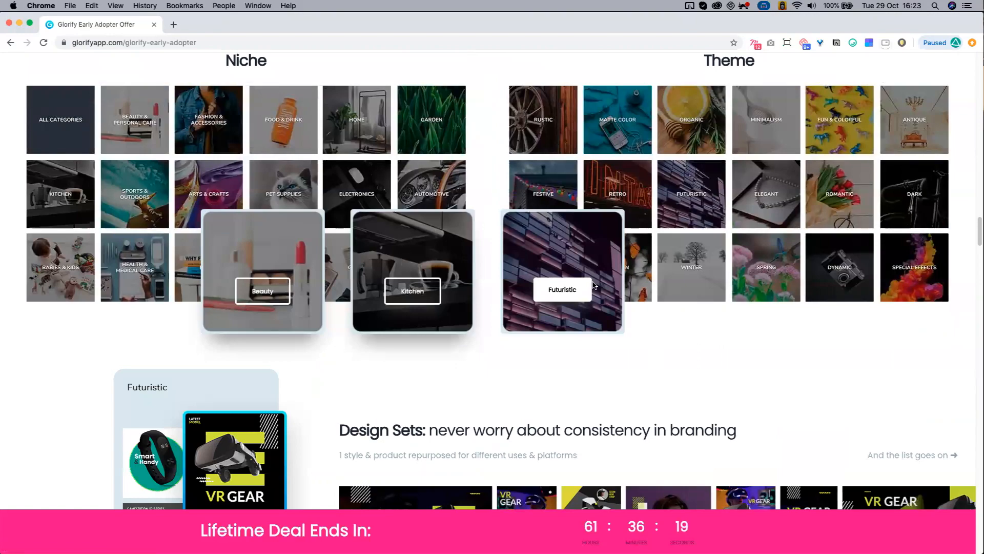
scroll(600, 282, "down", 3)
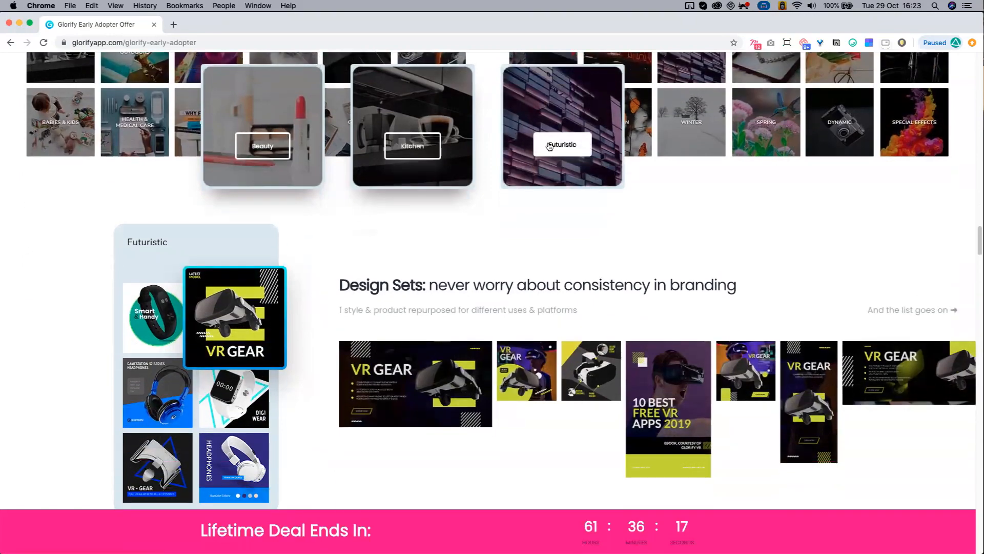
scroll(528, 281, "down", 1)
scroll(717, 308, "down", 1)
- Examine the product benefits, the ideal user groups and the section with the 60-second product image video
scroll(528, 339, "down", 10)
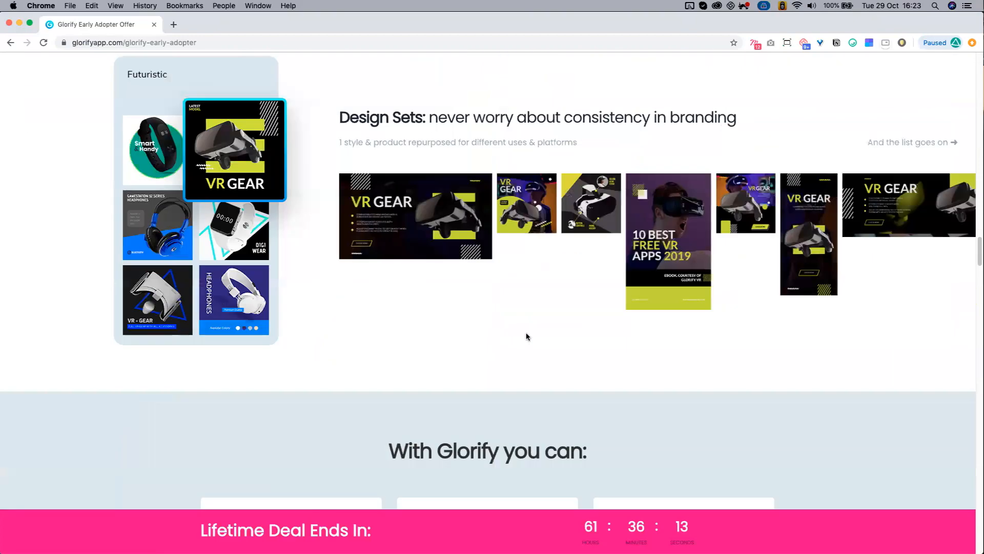
scroll(531, 333, "down", 4)
scroll(532, 327, "down", 10)
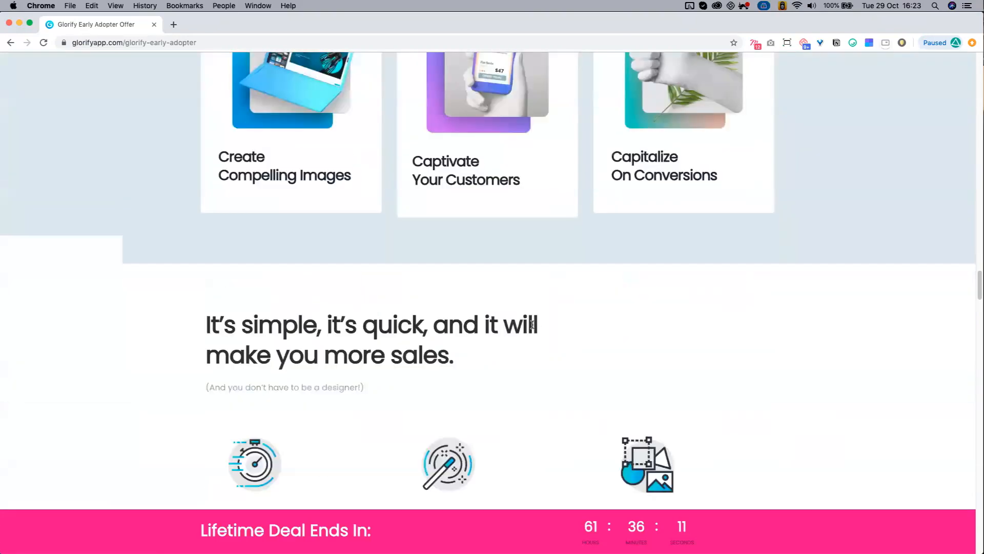
scroll(532, 327, "up", 5)
scroll(533, 327, "down", 10)
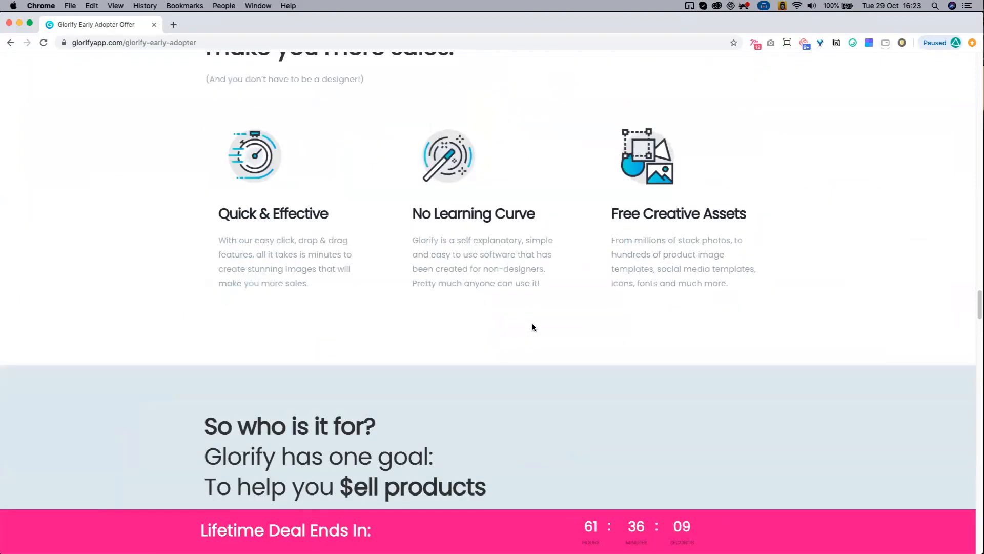
scroll(532, 327, "up", 2)
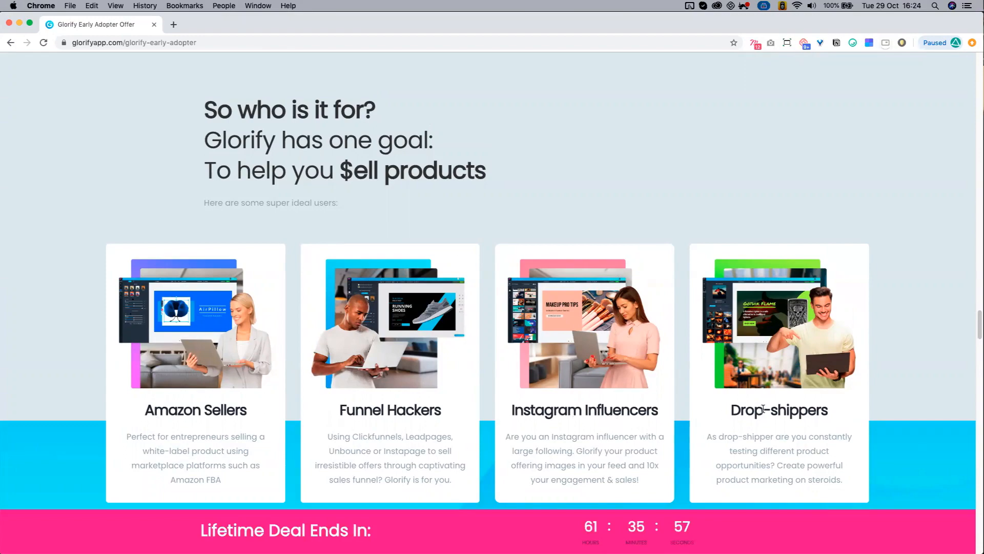
scroll(763, 408, "down", 1)
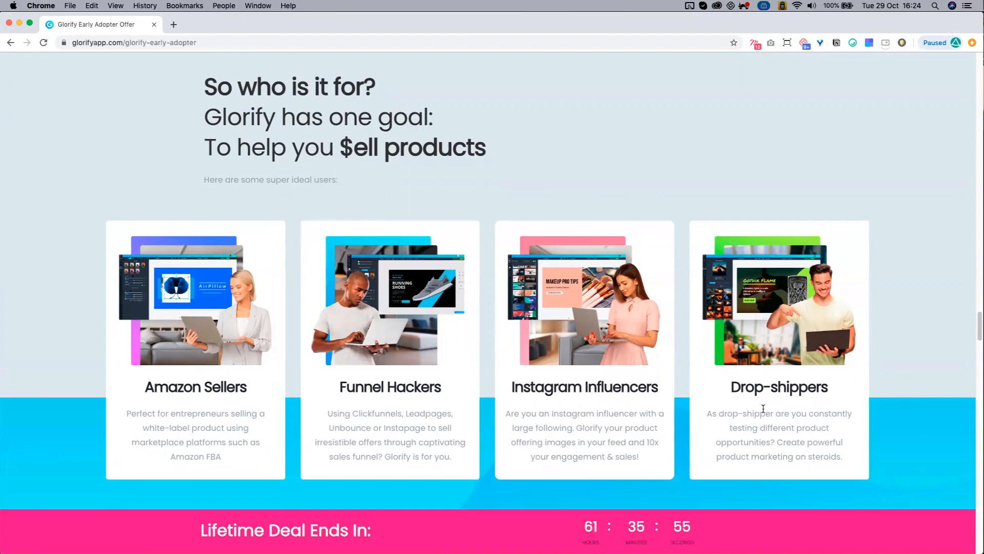
scroll(763, 408, "down", 8)
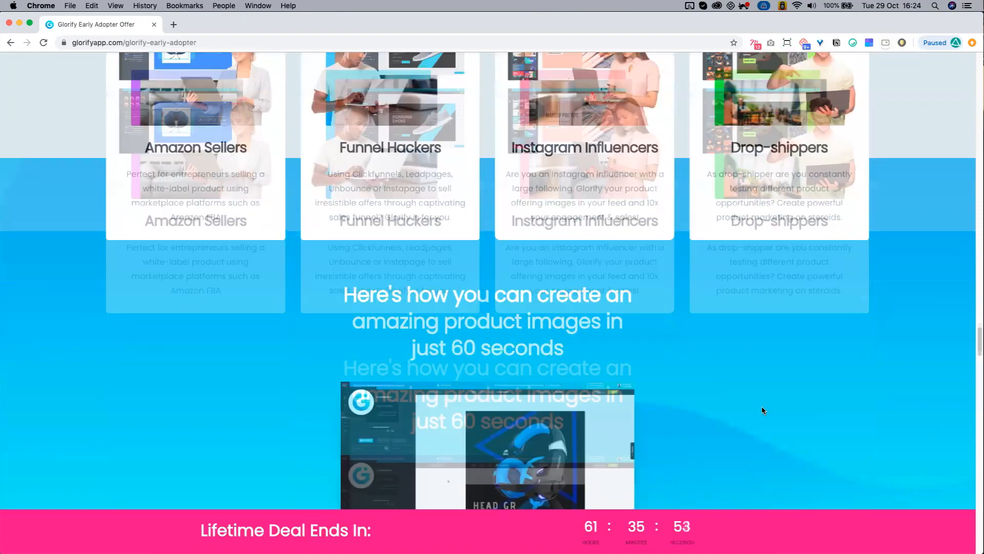
scroll(763, 410, "down", 2)
scroll(764, 408, "up", 2)
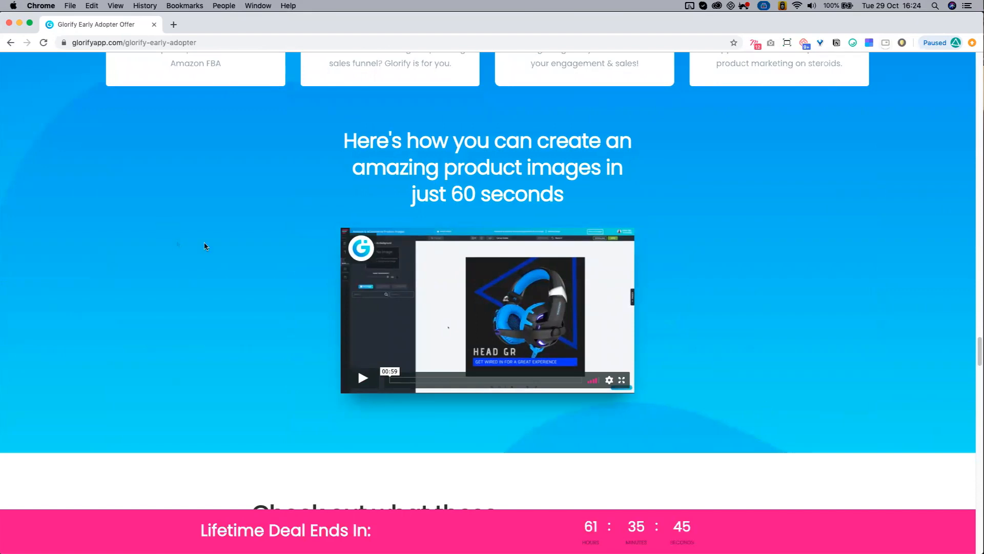
- Look over the entrepreneur testimonials and the features included in the Early Adopter Package
scroll(719, 254, "down", 3)
scroll(719, 254, "down", 15)
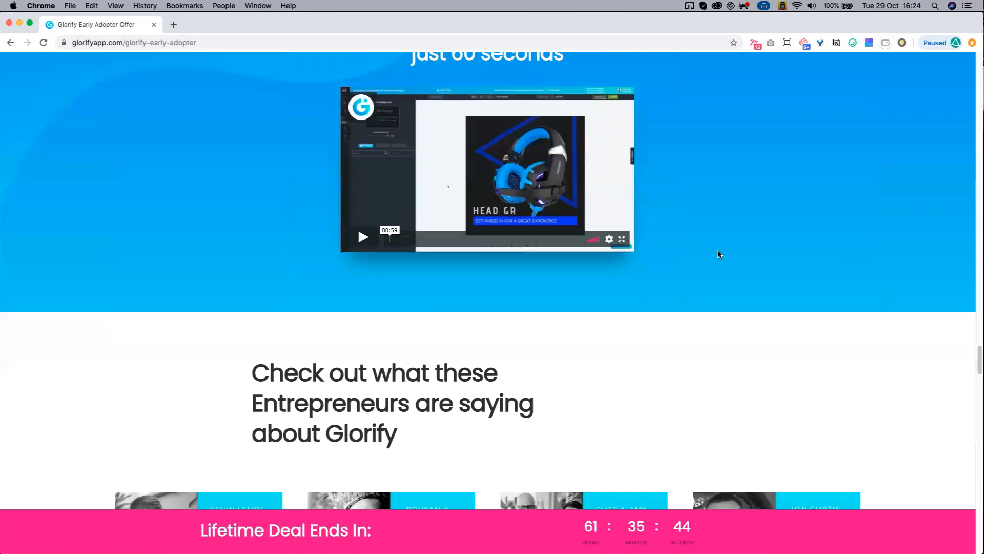
scroll(719, 254, "down", 15)
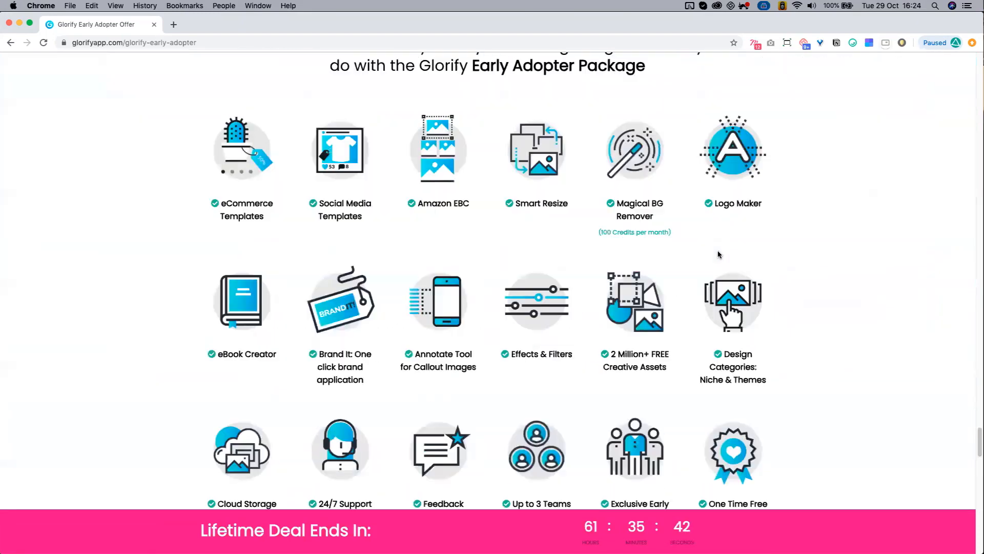
scroll(719, 255, "up", 20)
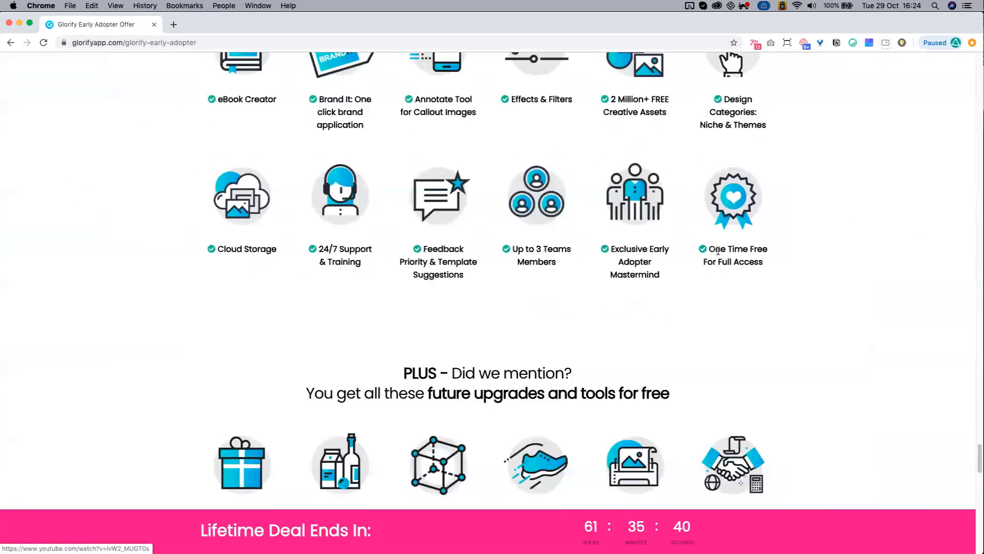
- Look over the free future upgrades and tools and the Icons8 Integration section of the offer
scroll(718, 254, "down", 15)
scroll(718, 254, "down", 5)
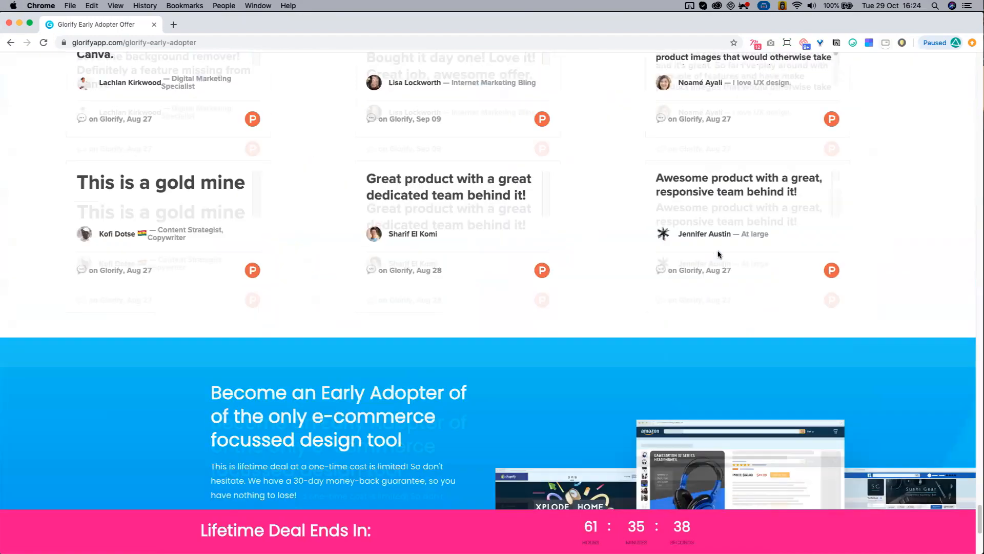
scroll(718, 255, "up", 5)
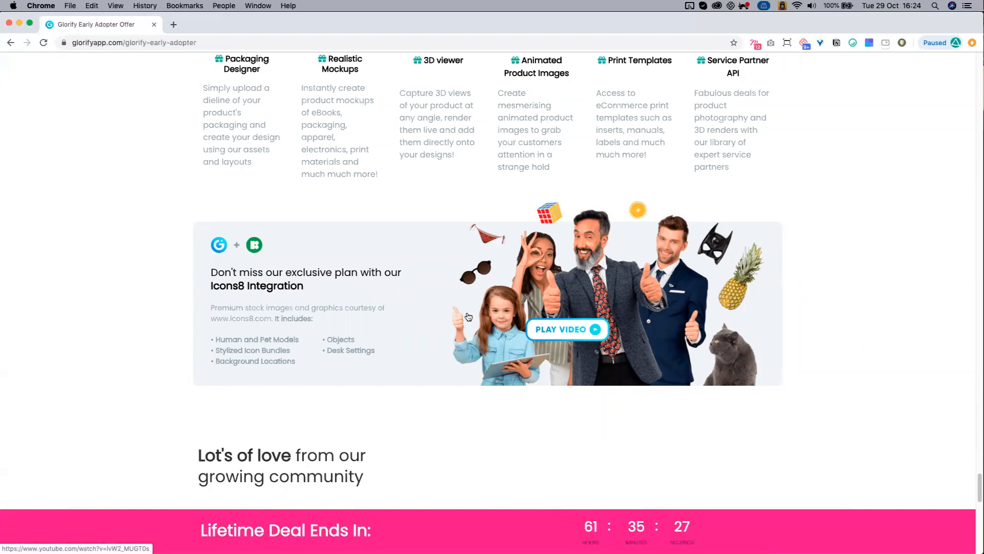
scroll(468, 314, "down", 3)
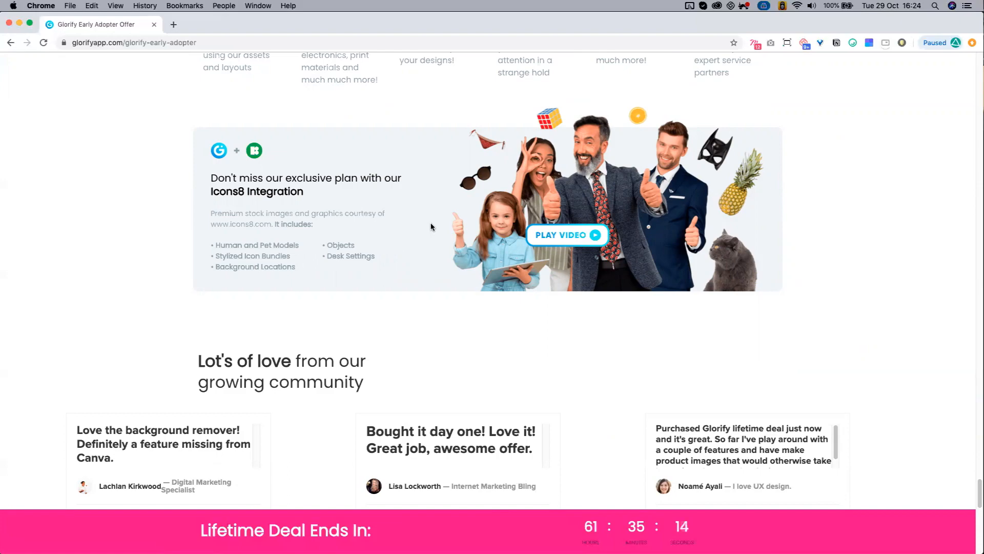
- Read the growing community's reviews and the closing Early Adopter banner beneath them
scroll(430, 226, "down", 3)
scroll(426, 229, "down", 3)
scroll(435, 230, "up", 3)
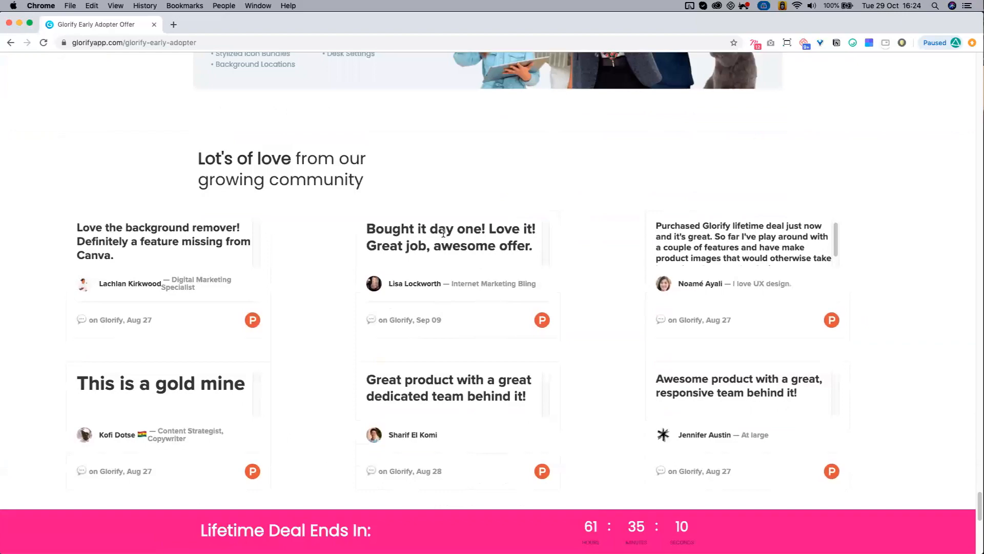
scroll(443, 233, "down", 5)
scroll(444, 233, "up", 3)
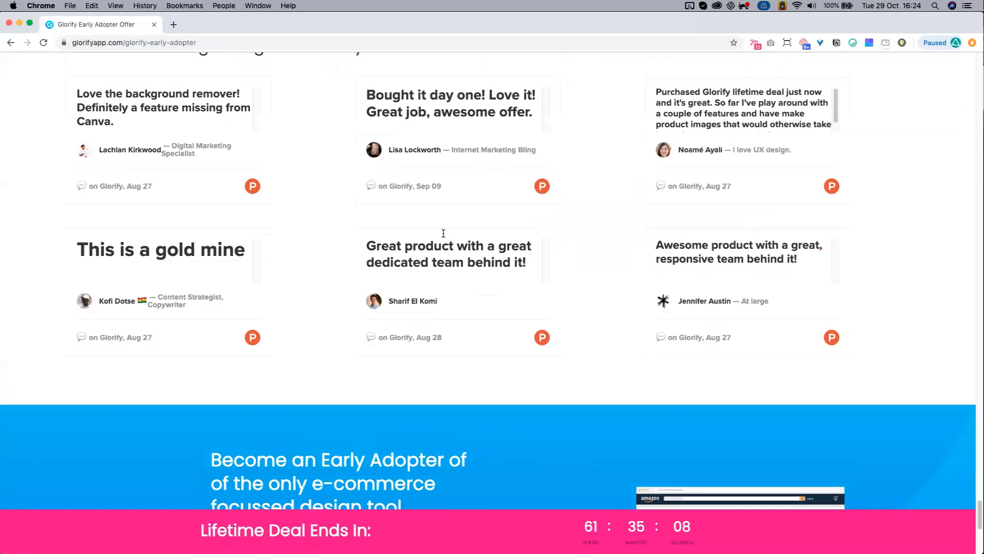
scroll(443, 233, "up", 2)
scroll(443, 233, "down", 3)
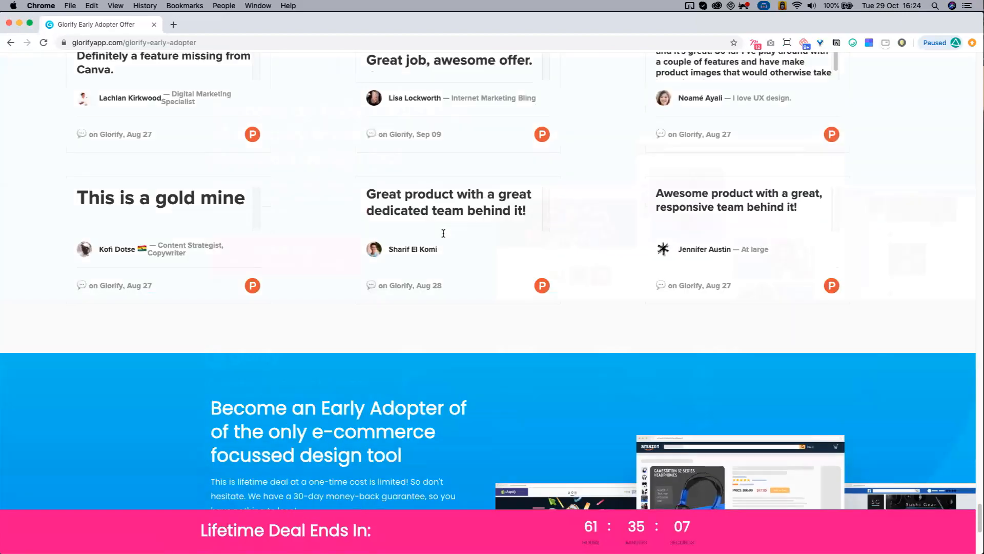
scroll(443, 233, "down", 5)
- Go from the landing page to the sign-in page and log in with the prefilled account credentials
scroll(443, 233, "up", 10)
scroll(443, 233, "up", 15)
scroll(444, 235, "up", 20)
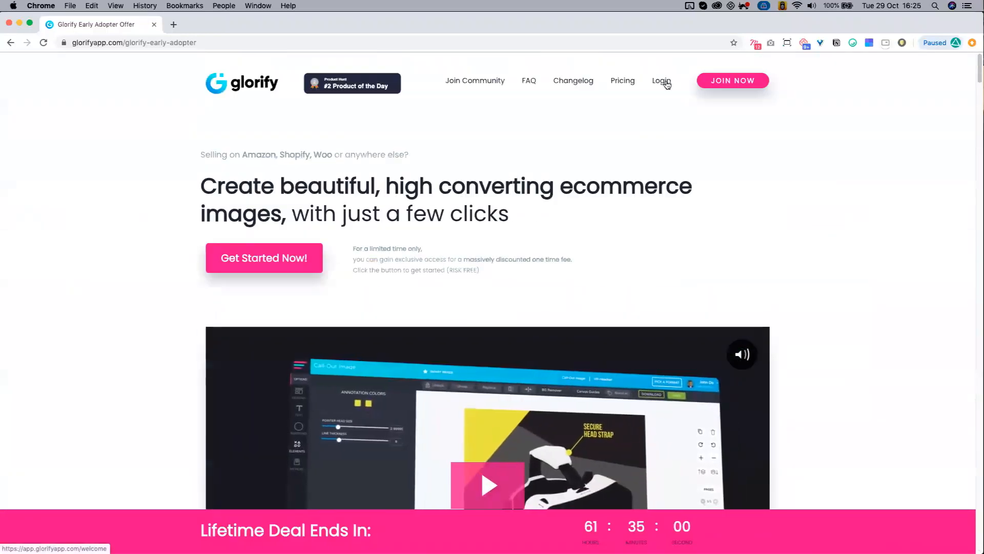
left_click(665, 82)
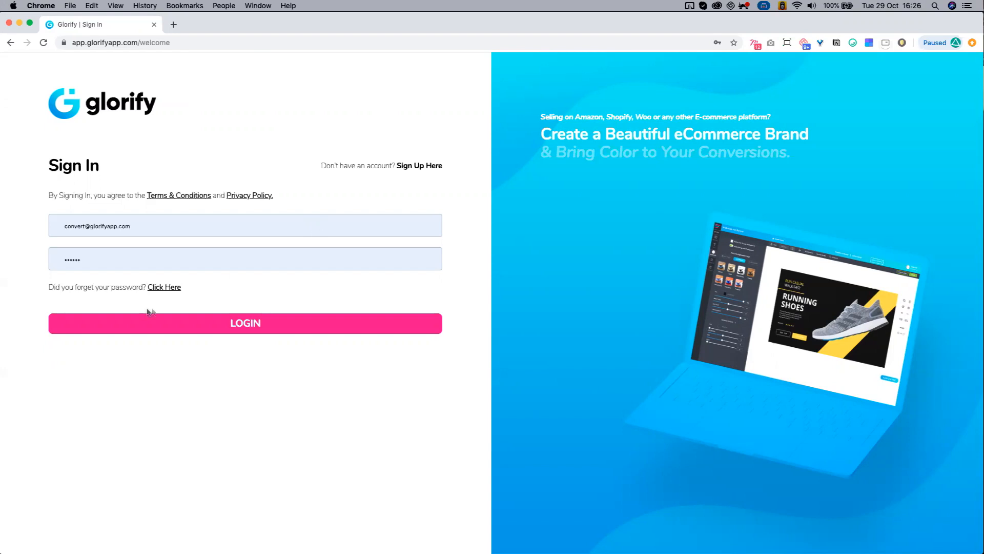
left_click(158, 322)
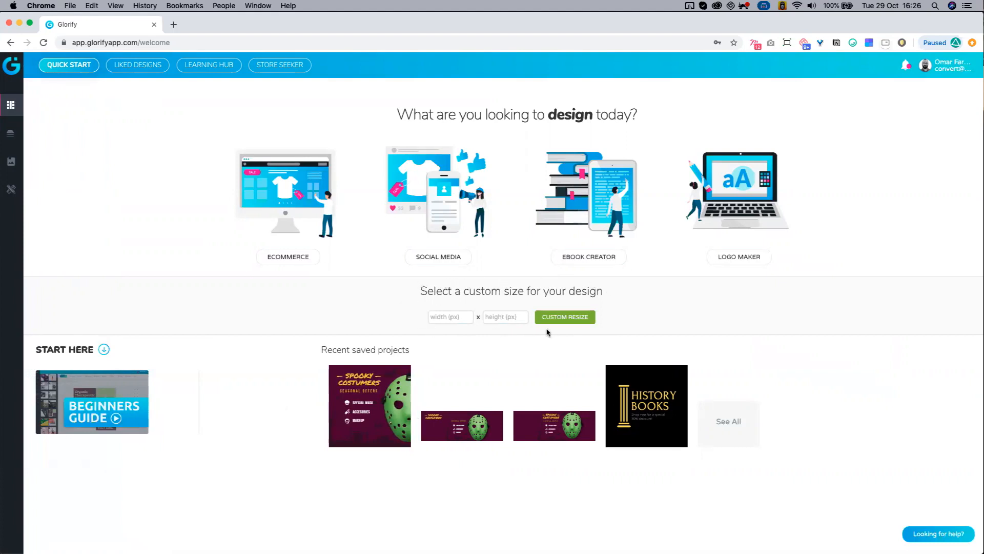
- Check the custom design width suggestions, and view the Contact Us support chat before closing it
left_click(442, 317)
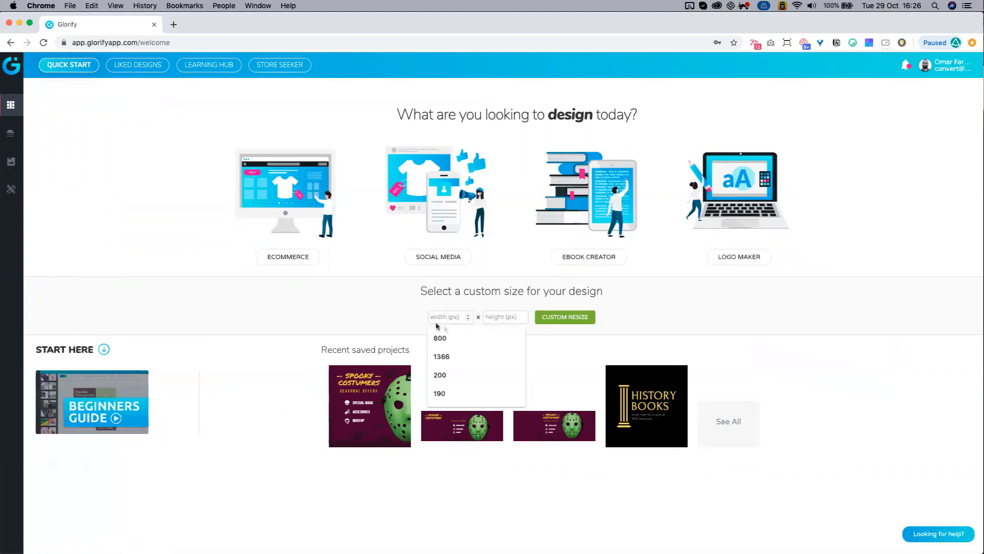
left_click(633, 321)
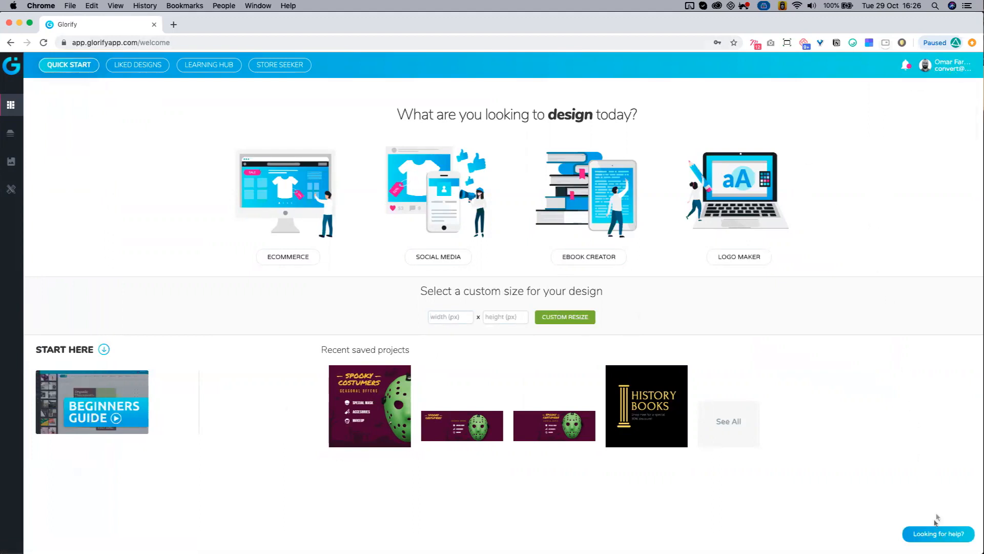
left_click(932, 540)
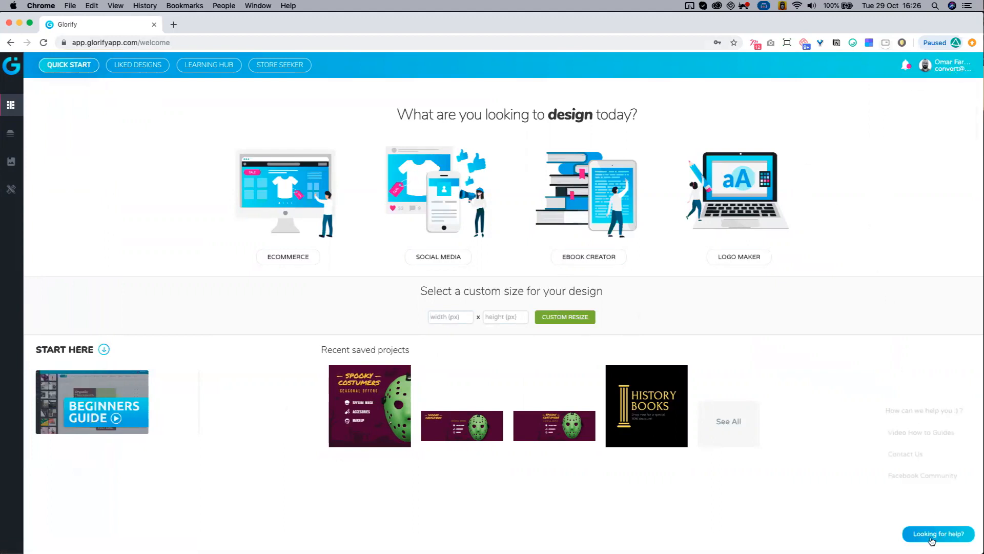
left_click(916, 460)
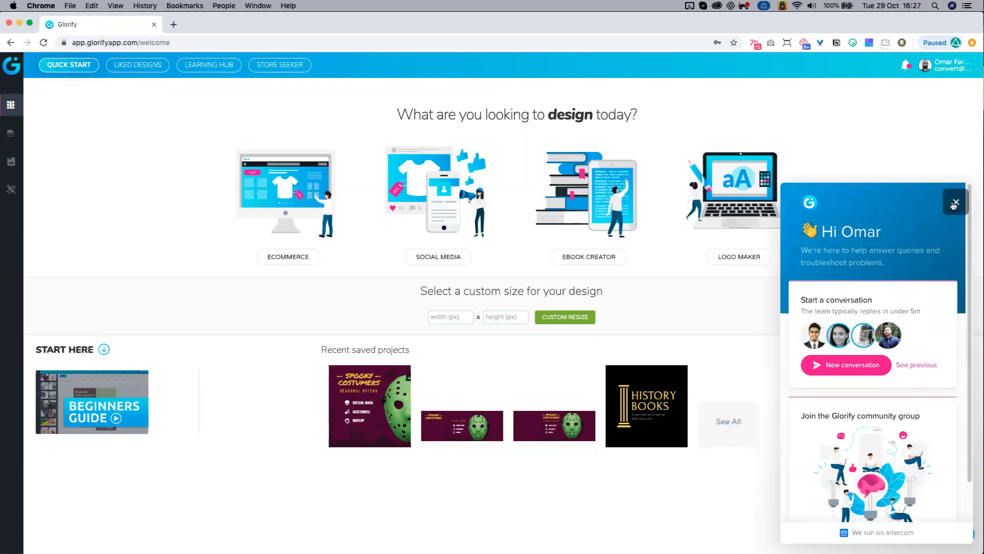
scroll(856, 452, "down", 2)
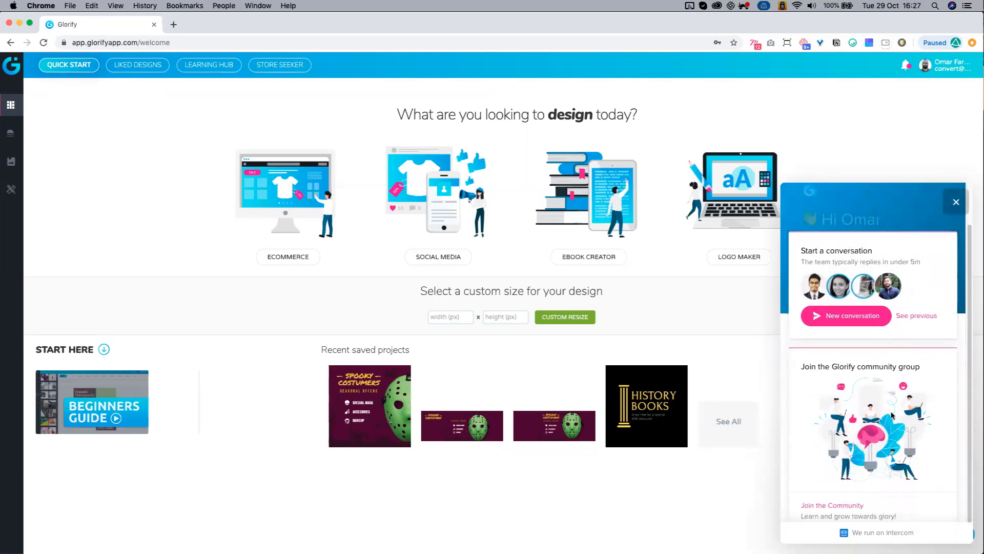
left_click(956, 201)
- Look through the Video How to Guides in the help options and close the overview
left_click(924, 537)
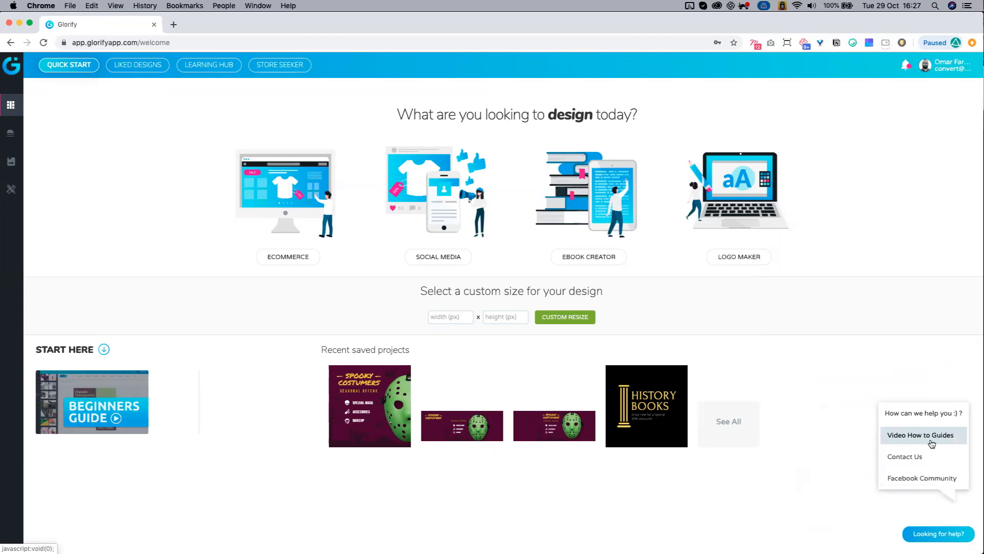
left_click(931, 443)
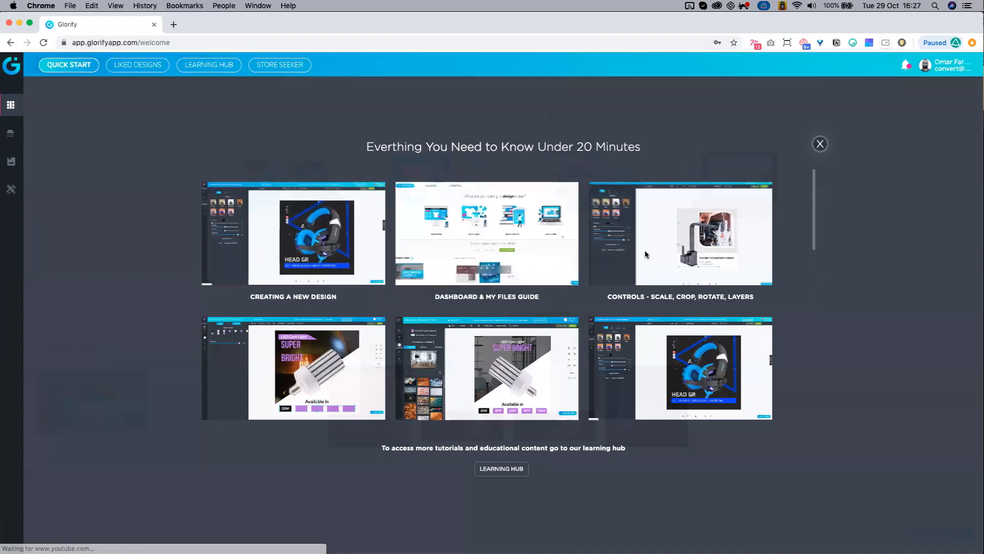
scroll(609, 275, "down", 10)
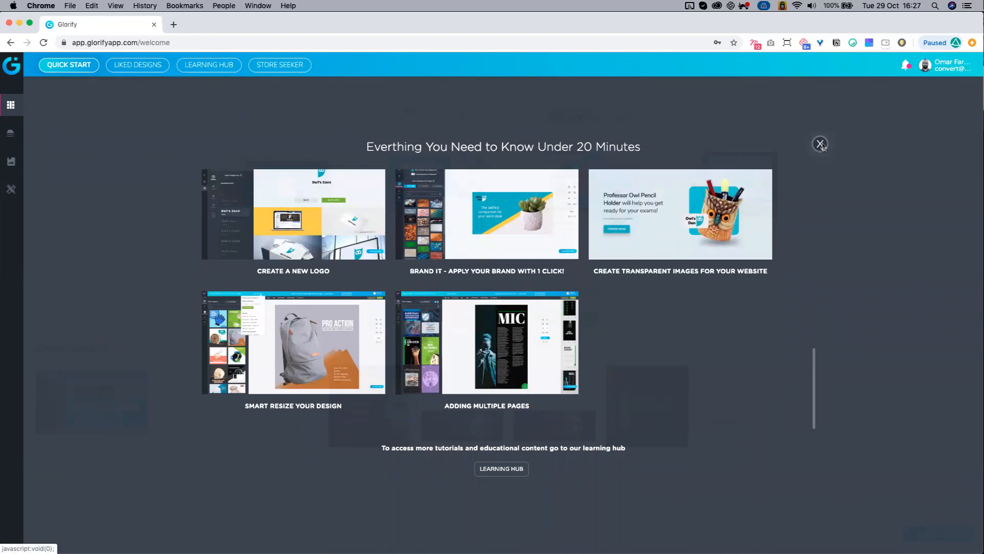
left_click(820, 144)
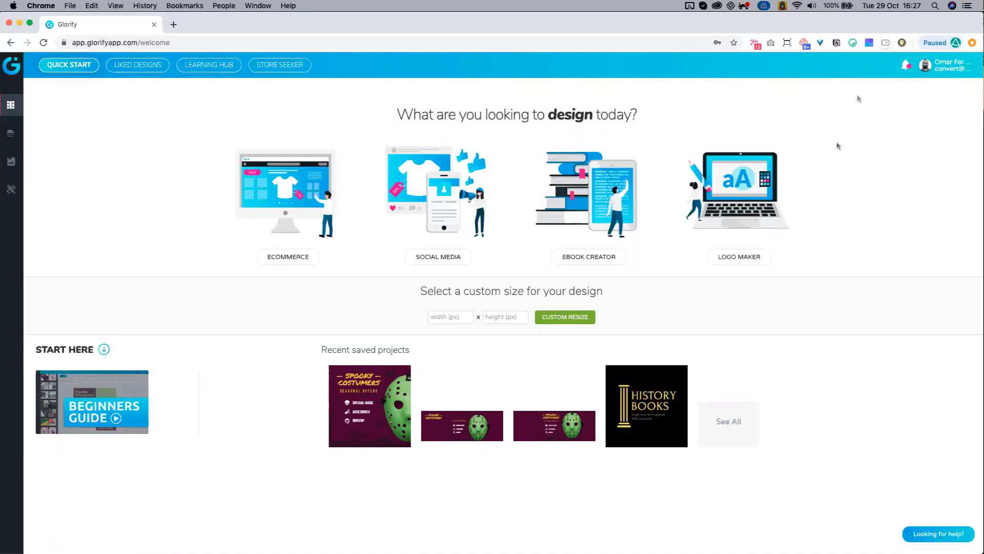
- Open alibaba.com in a new browser tab and search its products for "watch"
left_click(174, 24)
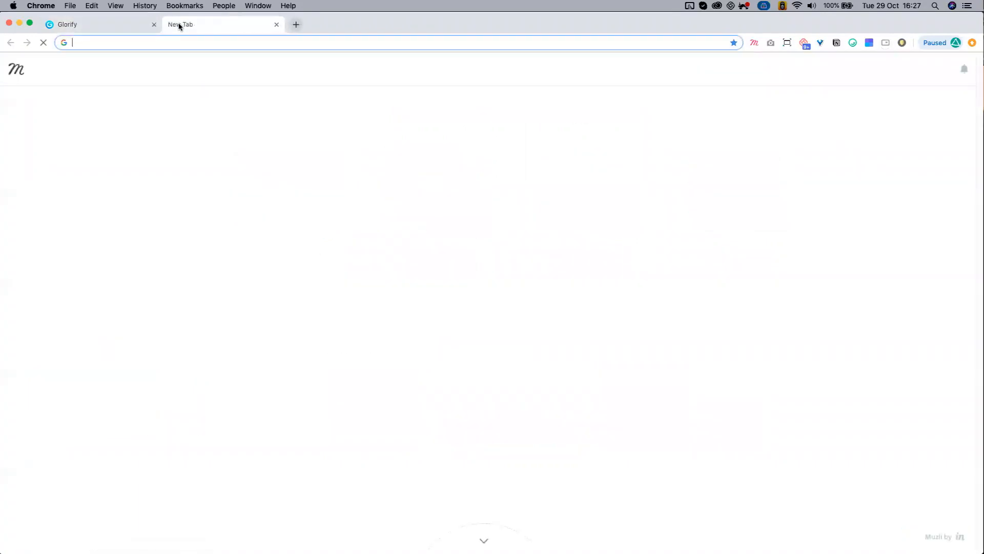
type("alibab")
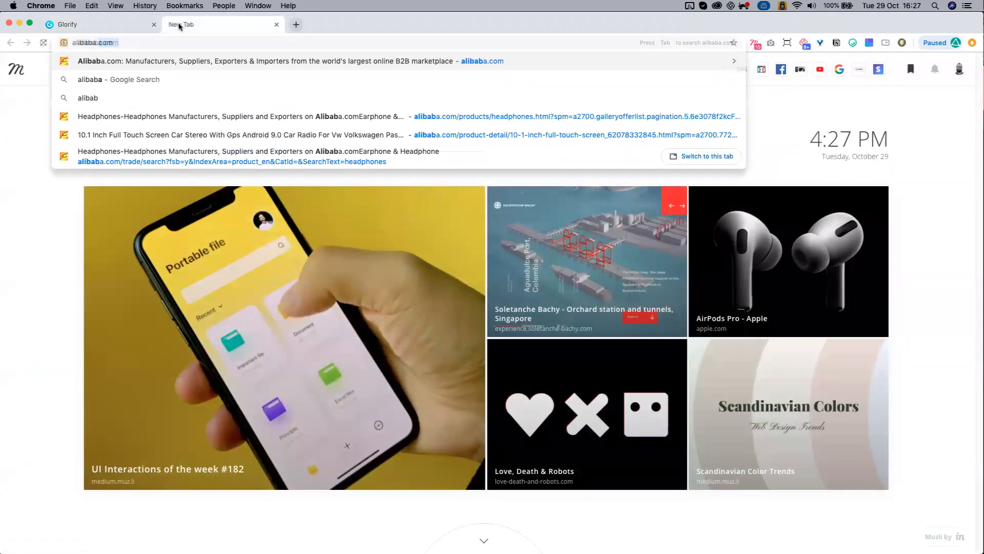
key("Return")
type("watch")
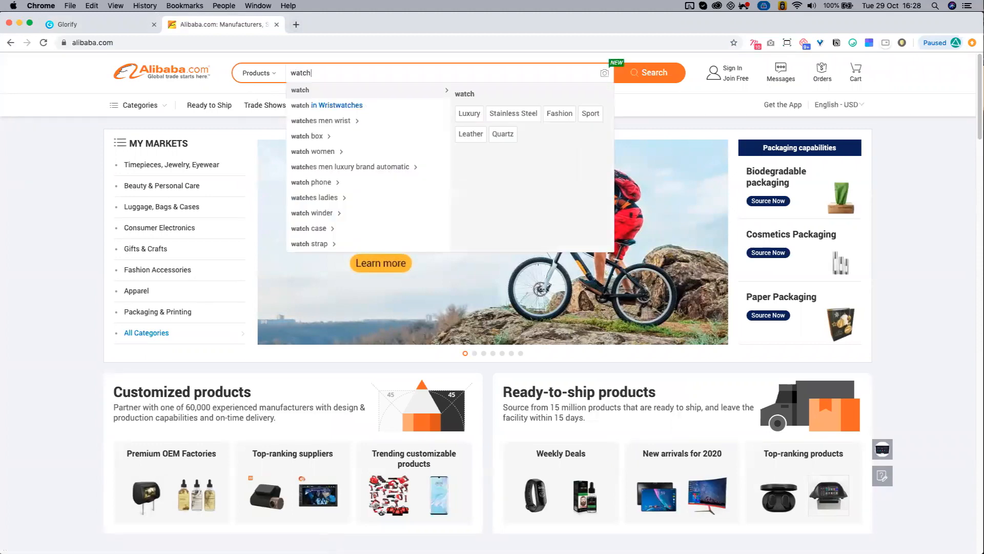
key("Return")
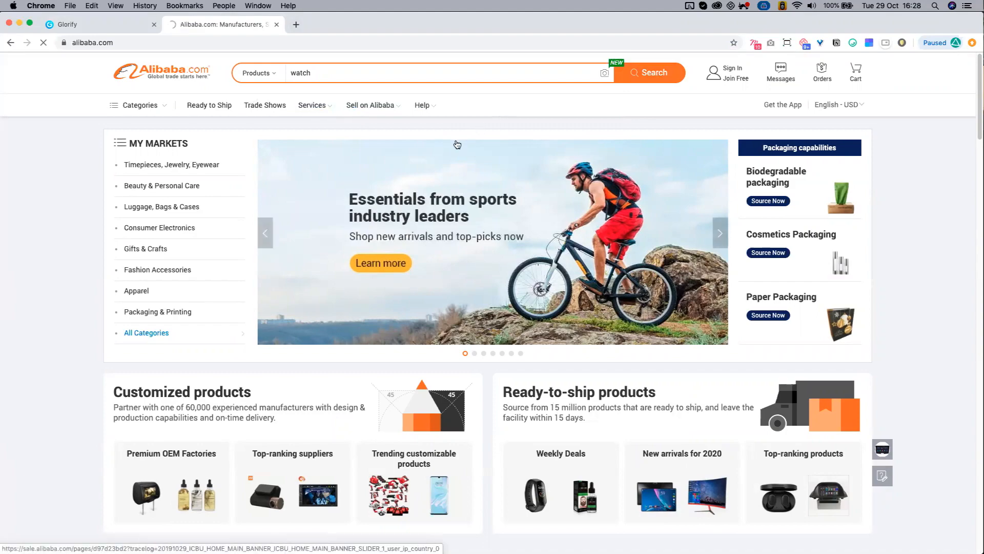
- Browse the watch search results for a suitable product photo
scroll(458, 145, "down", 3)
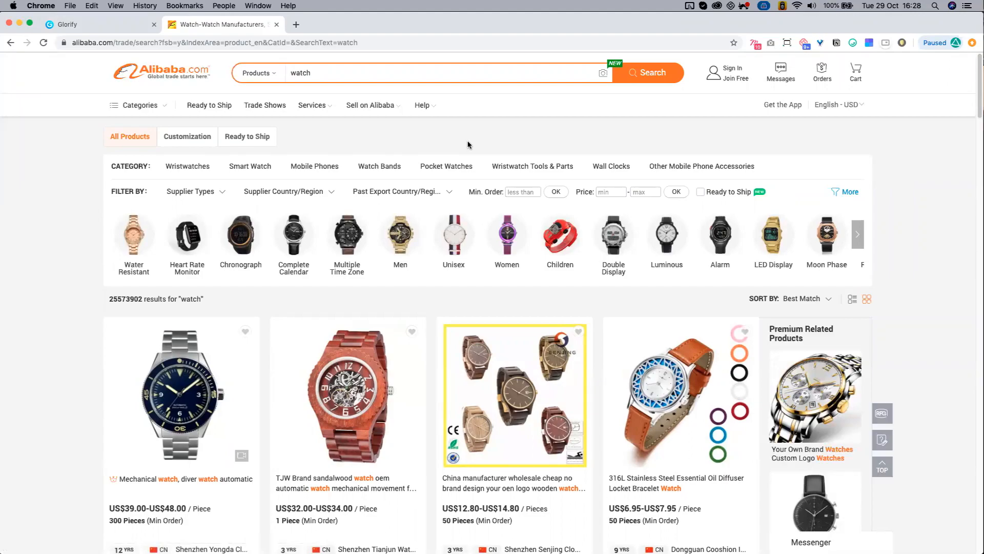
scroll(467, 144, "down", 6)
scroll(467, 144, "up", 3)
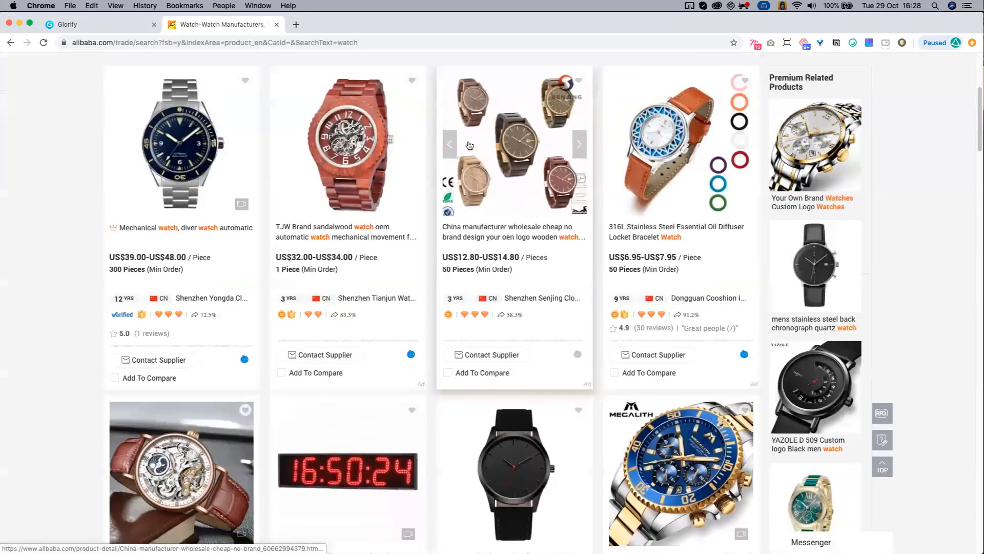
scroll(467, 144, "up", 2)
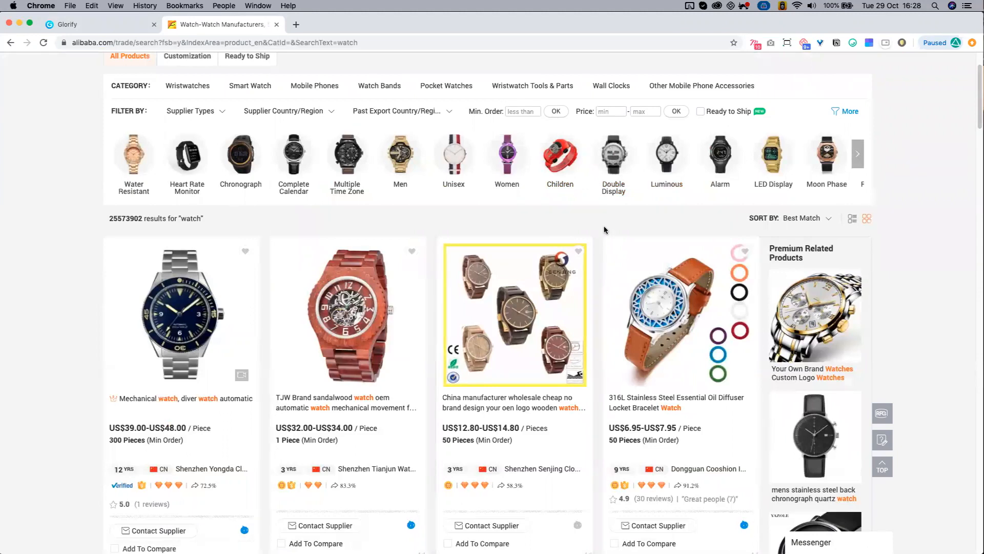
scroll(646, 231, "down", 1)
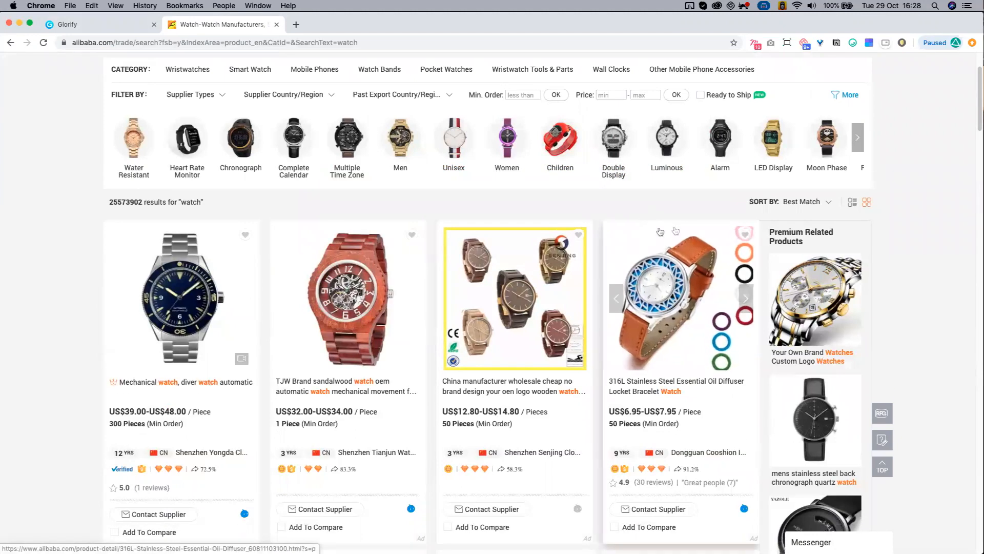
scroll(930, 217, "down", 2)
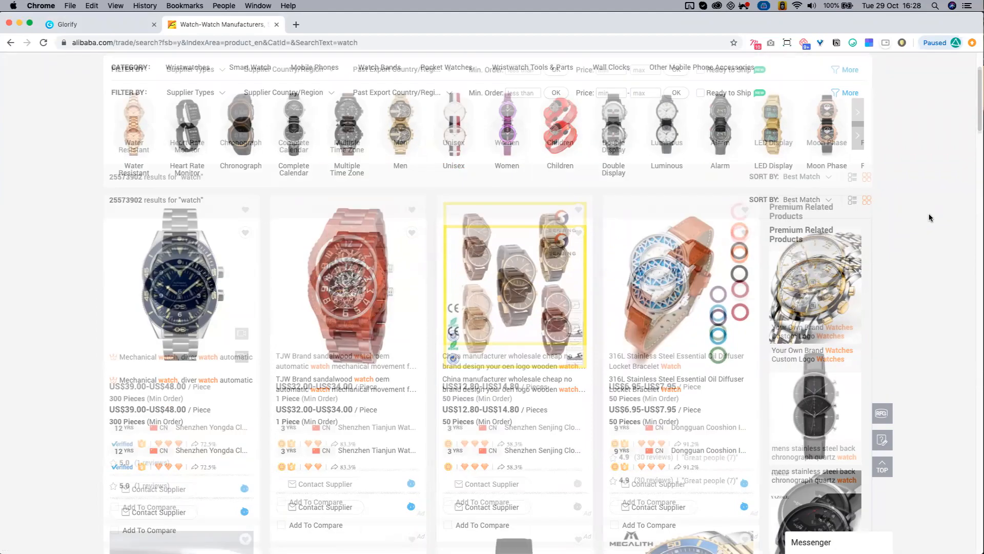
scroll(930, 218, "down", 3)
scroll(457, 222, "up", 3)
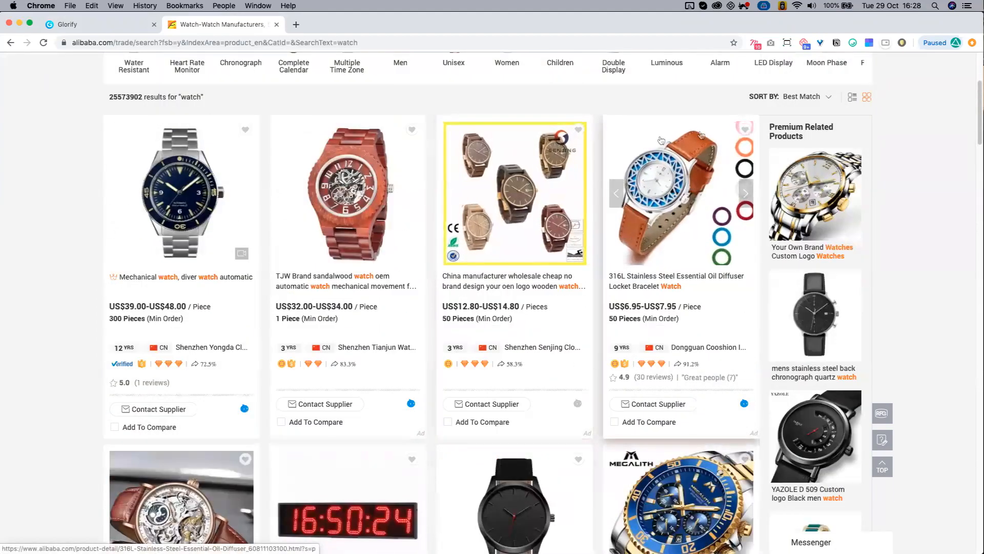
scroll(661, 140, "up", 1)
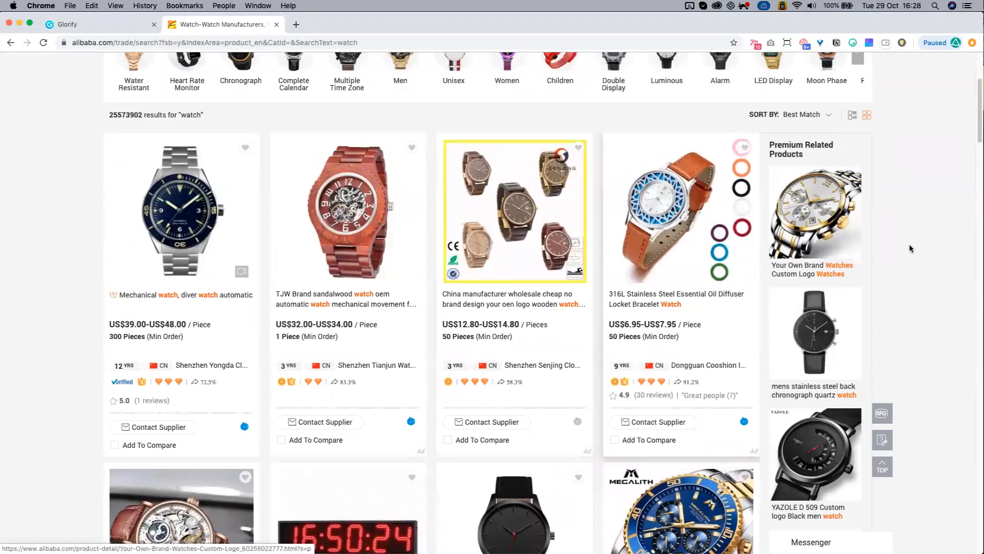
scroll(912, 246, "down", 3)
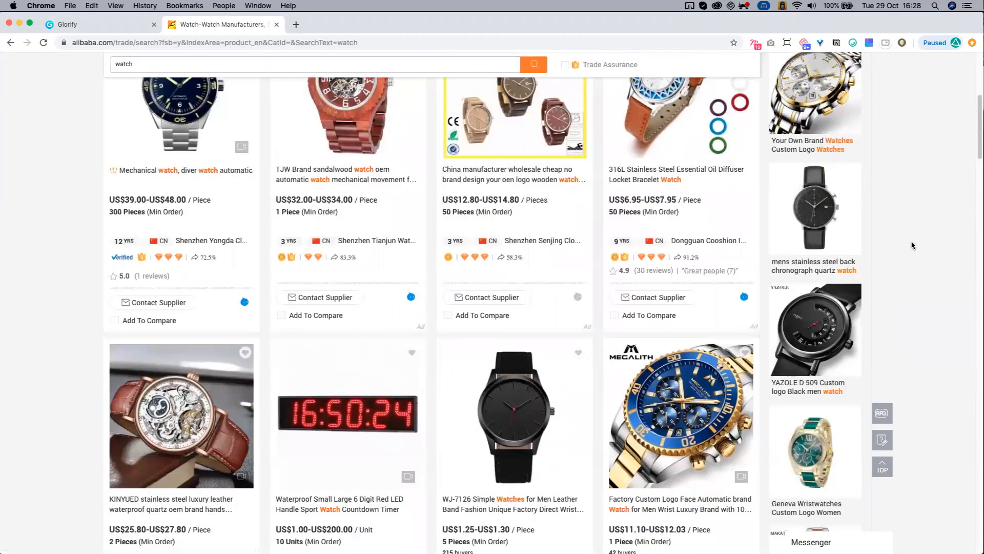
scroll(542, 310, "down", 20)
scroll(542, 309, "up", 20)
- Open the Skmei wholesale quartz men's sport wristwatch listing and look through its product details
left_click(348, 357)
left_click(215, 346)
scroll(359, 259, "down", 15)
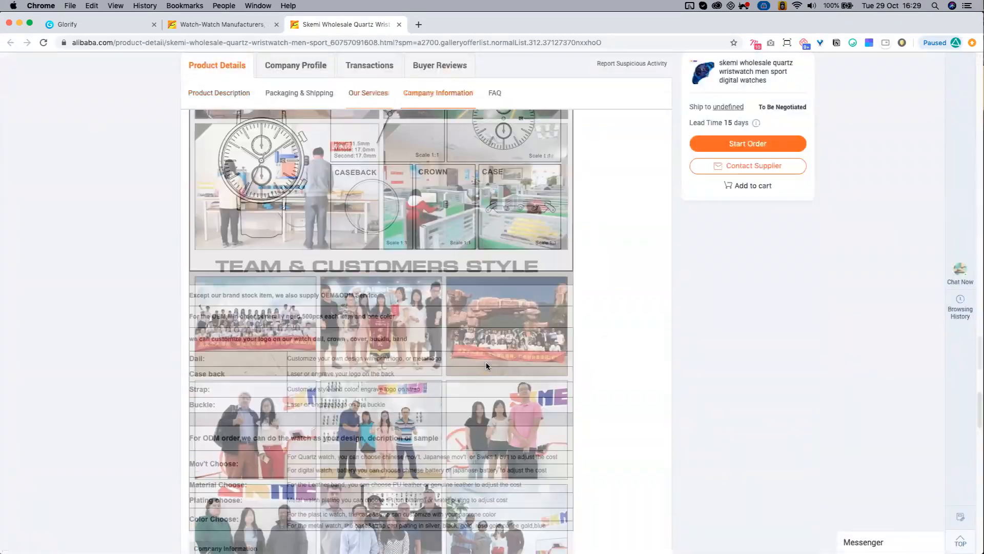
- Return to the watch results, check page 2, and reopen the blue Skmei quartz wristwatch listing from page 1
left_click(222, 24)
scroll(608, 430, "down", 10)
left_click(604, 473)
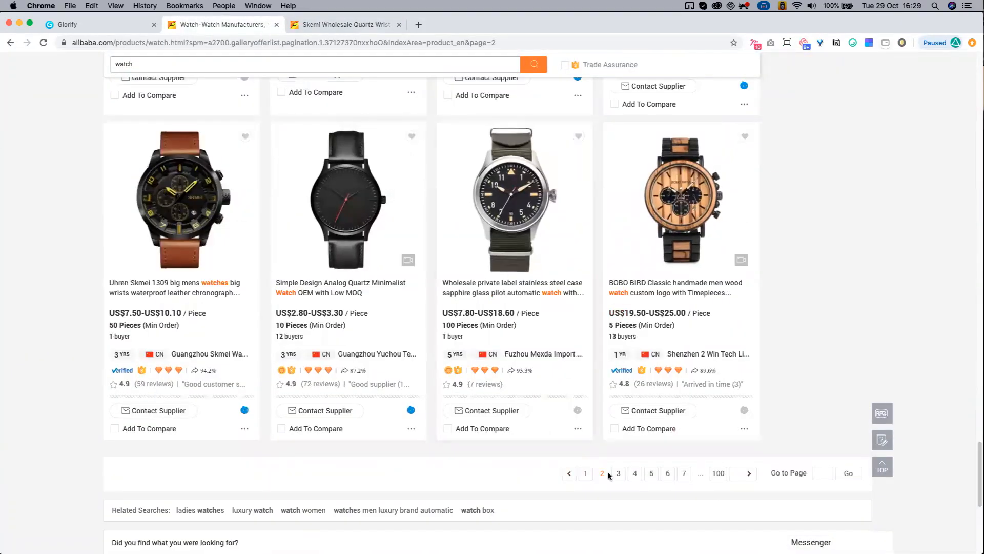
left_click(586, 473)
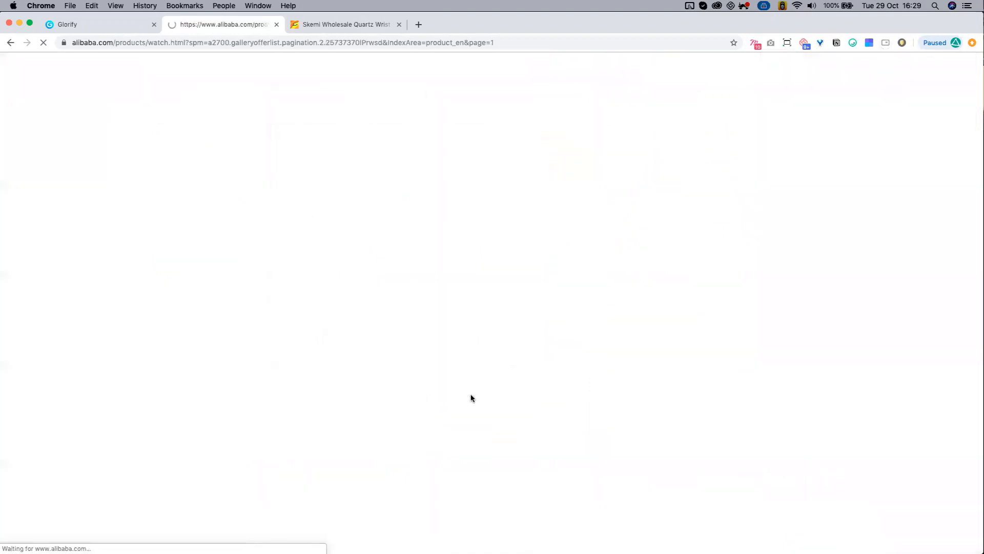
scroll(522, 429, "down", 10)
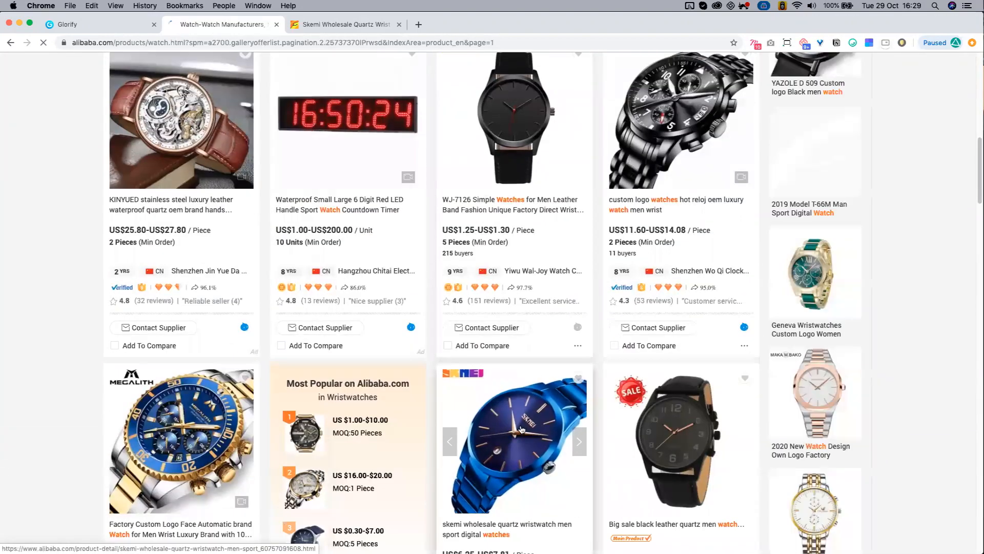
left_click(521, 429)
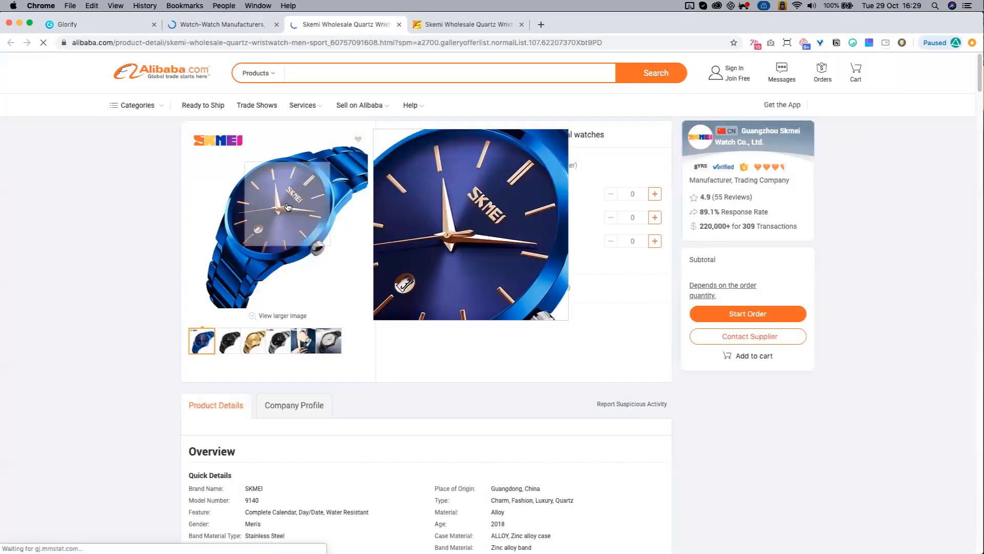
- Enlarge the blue Skmei watch's main photo, save the image to the computer, and close the enlarged view
left_click(288, 207)
right_click(450, 199)
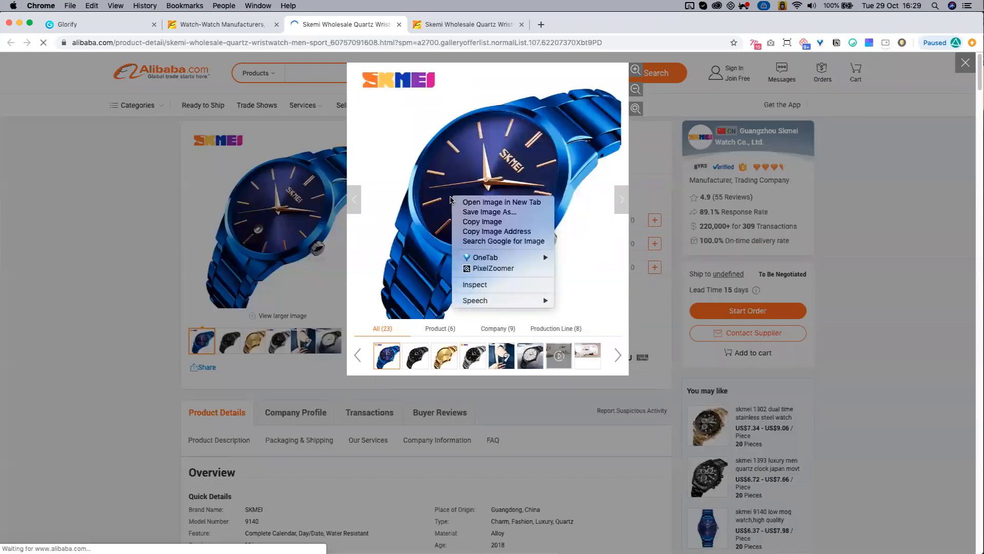
left_click(507, 212)
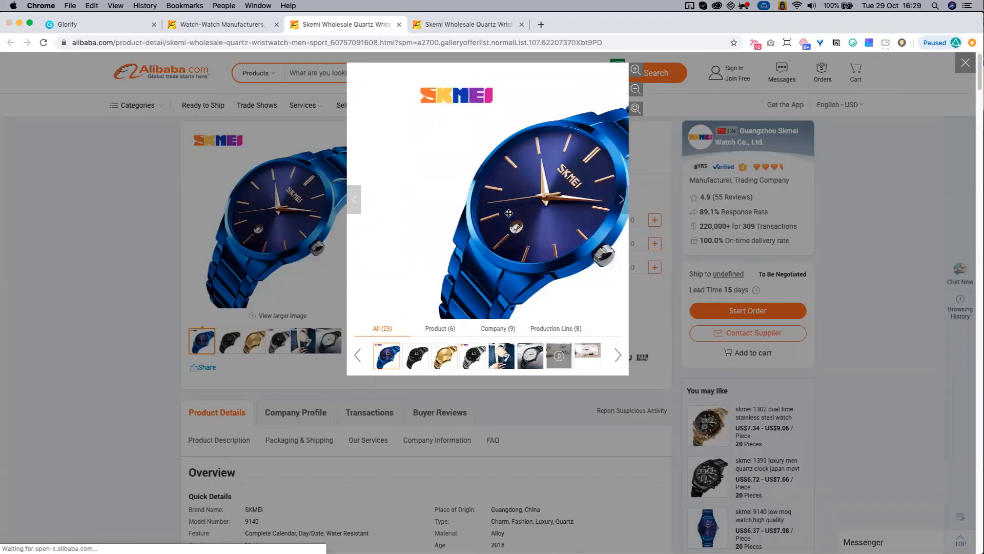
left_click(681, 270)
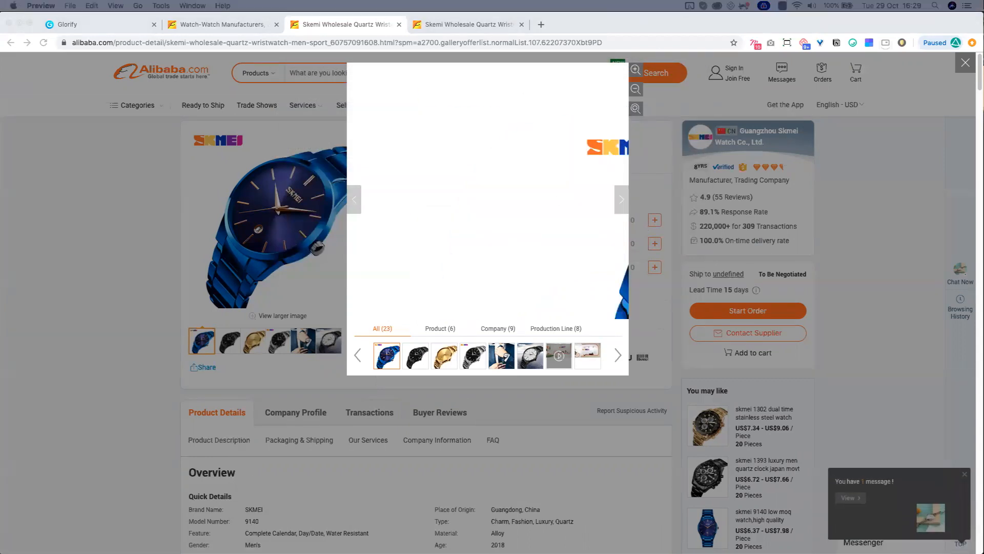
left_click(720, 111)
left_click(968, 66)
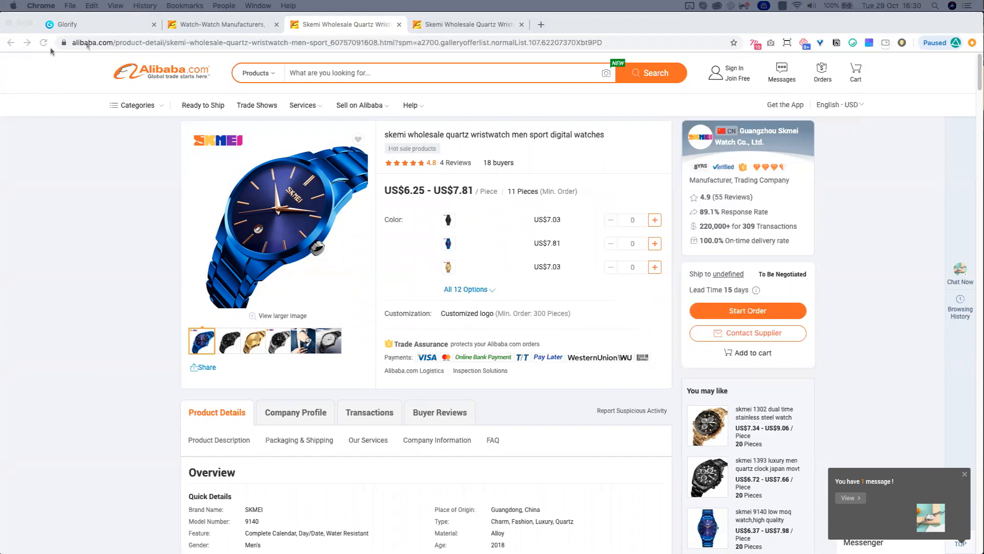
- Switch back to Glorify and start the Logo Maker with the logo name "Space Watches"
left_click(122, 30)
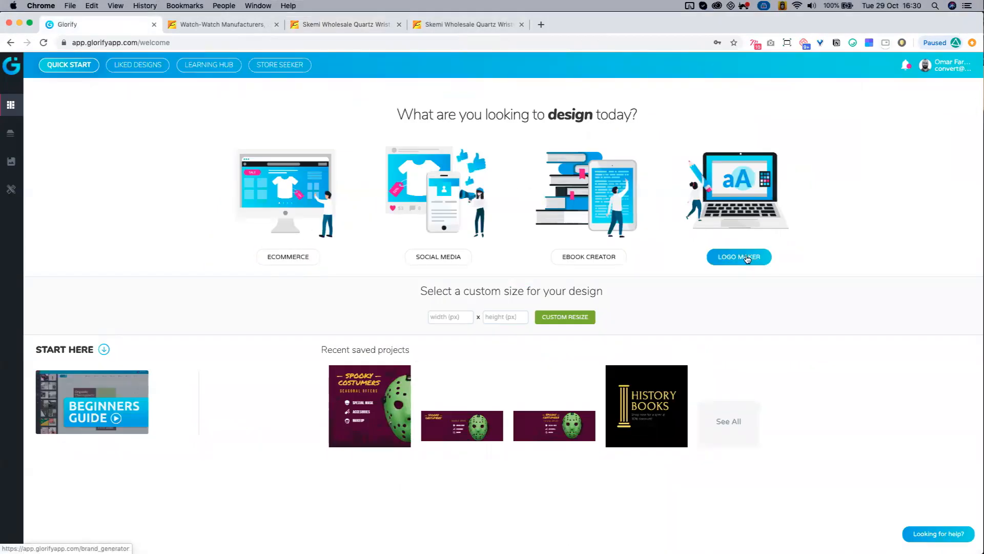
left_click(747, 258)
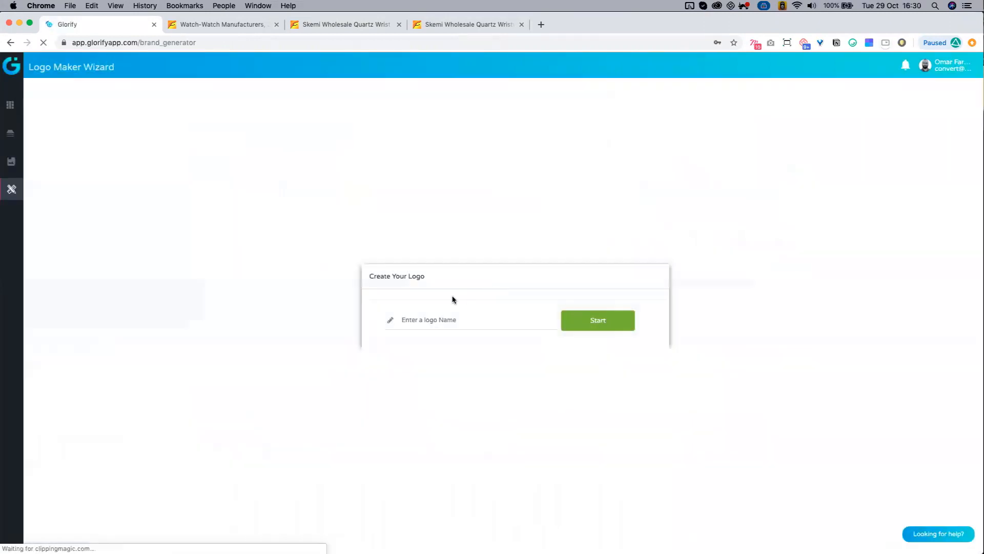
left_click(428, 320)
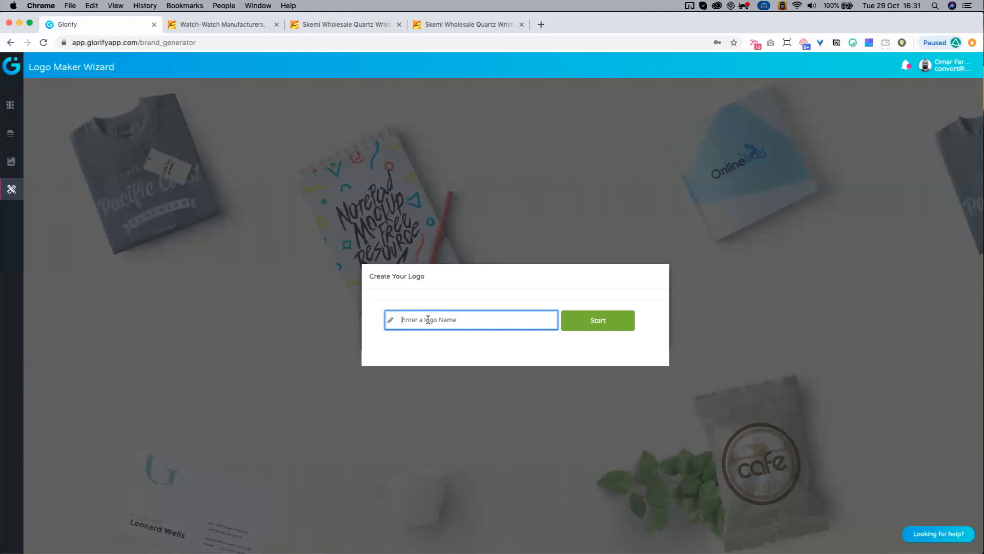
type("Space Wat")
left_click(604, 320)
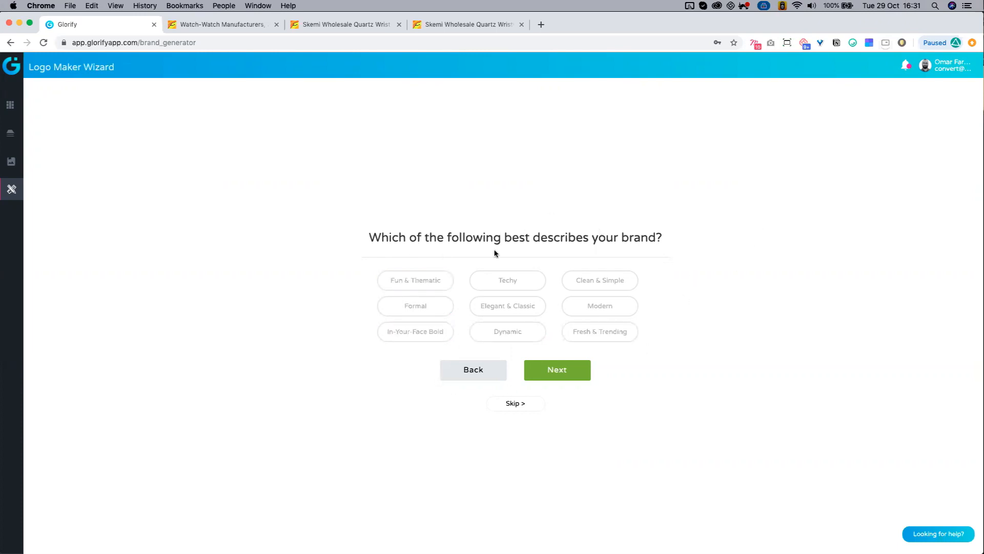
- Describe the brand as Fun & Thematic, Fresh & Trending, Modern and In-Your-Face Bold, and continue to the color choices
left_click(410, 284)
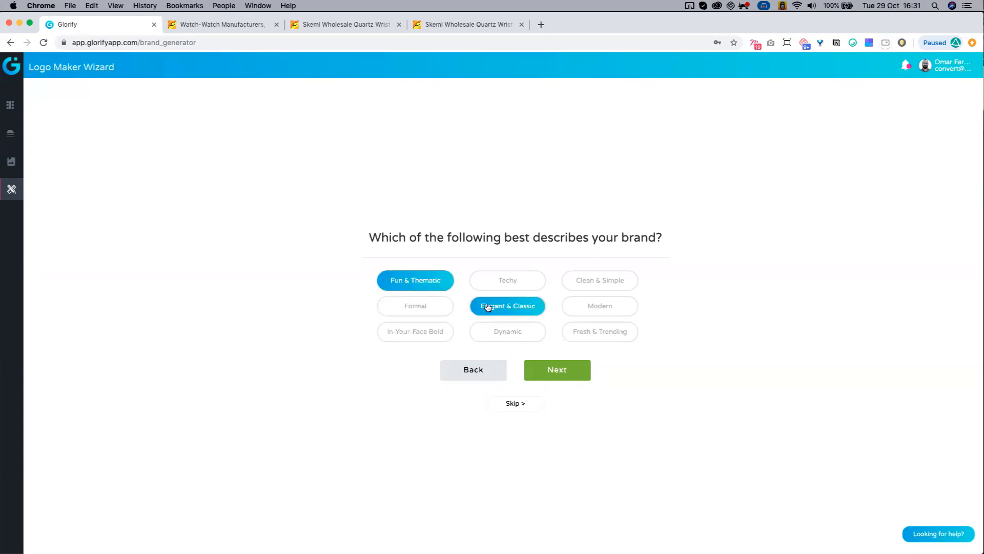
left_click(589, 330)
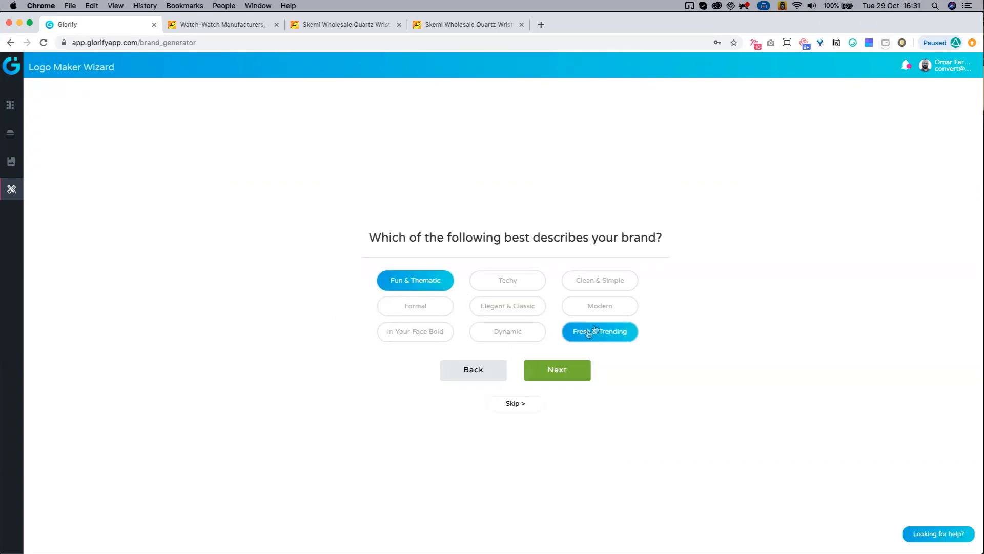
left_click(613, 303)
left_click(438, 331)
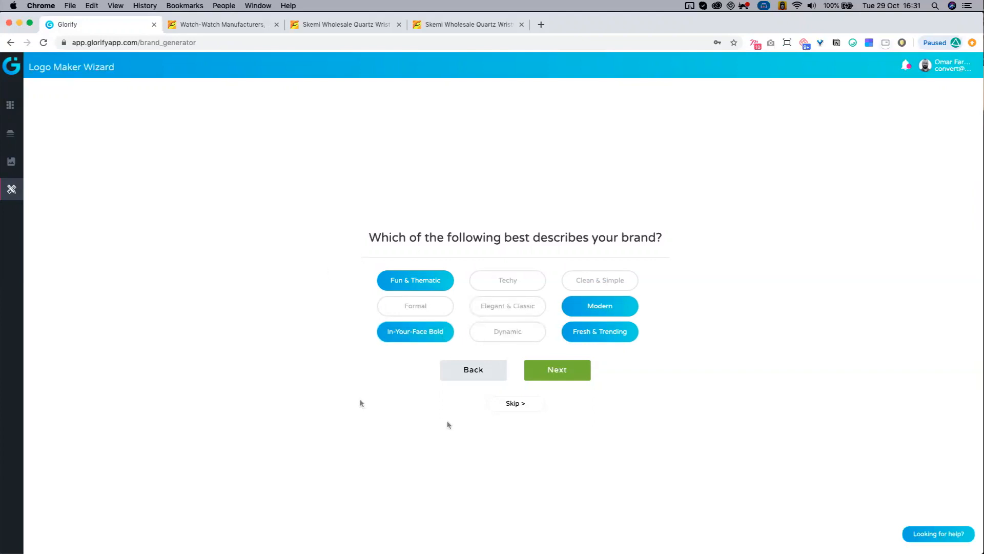
left_click(558, 377)
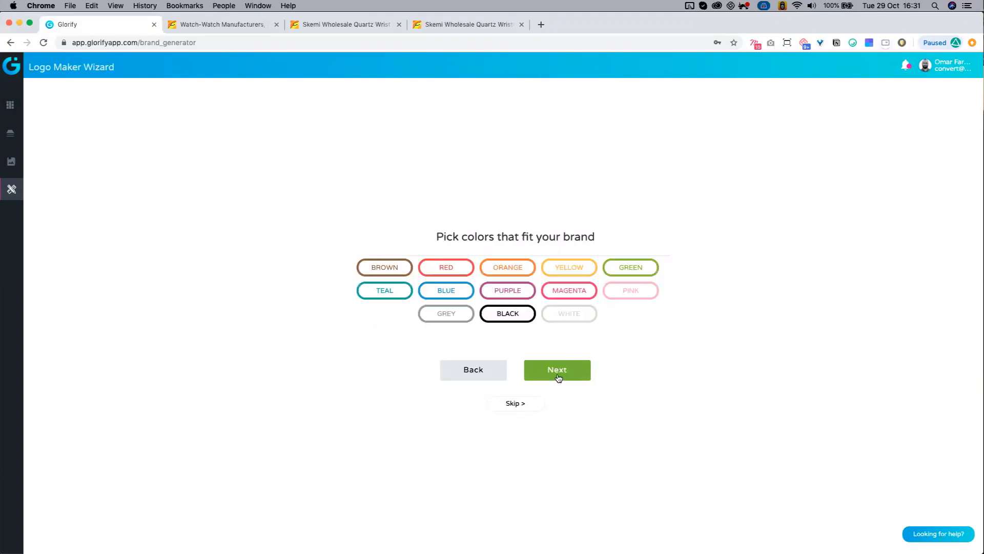
- Pick blue, teal, white and black as the brand colors and continue to the icon choices
left_click(450, 292)
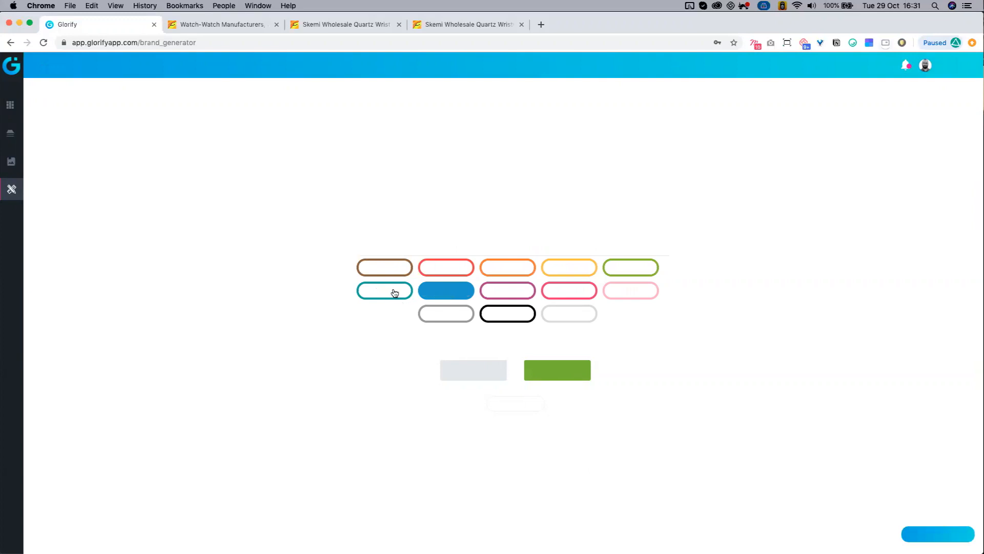
left_click(396, 294)
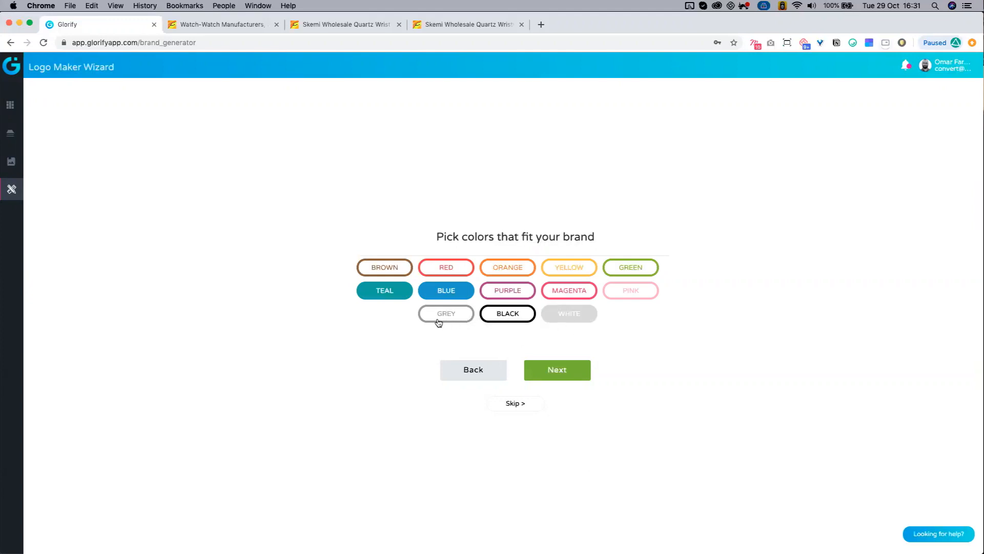
left_click(487, 318)
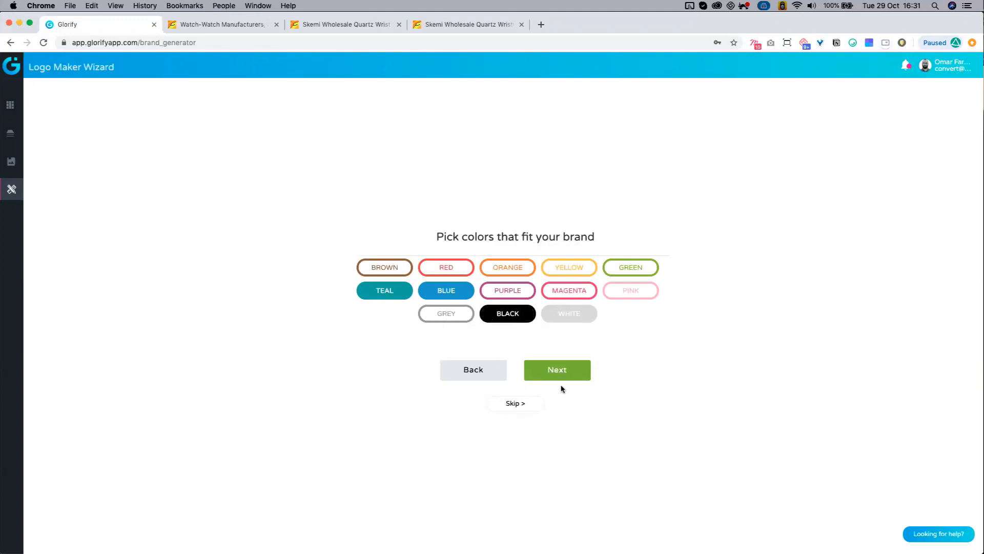
left_click(575, 374)
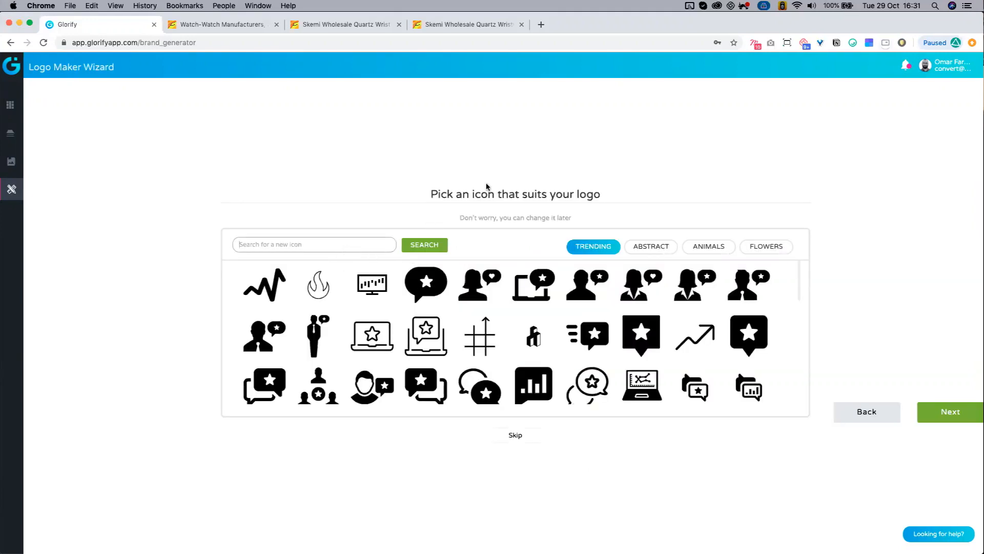
key("super+minus")
key("super+minus")
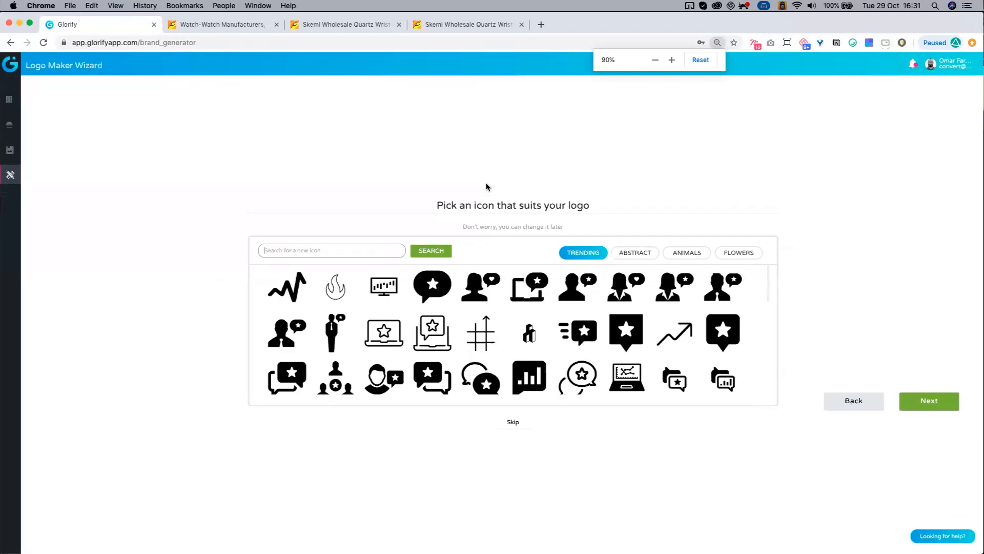
key("super+plus")
key("super+plus")
key("super+minus")
key("super+plus")
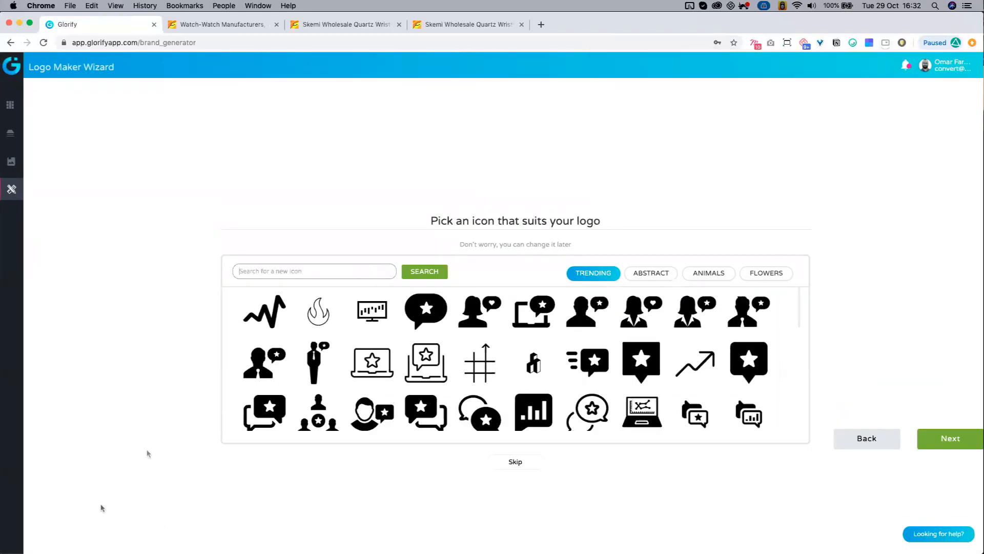
- Search the logo icons for "watch"
left_click(267, 276)
type("watch")
key("Return")
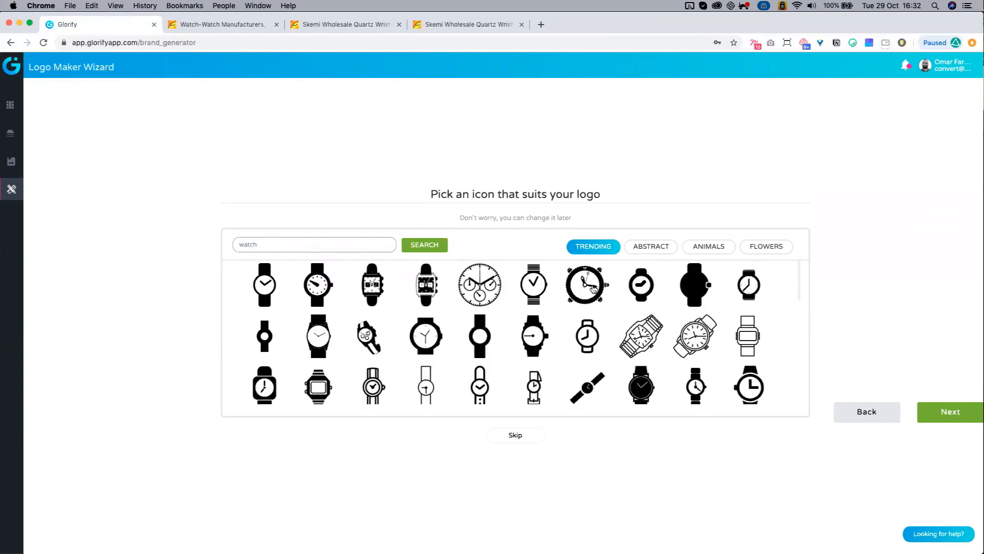
- Search the logo icons for "dial" and look through the results
left_click_drag(266, 245, 212, 249)
type("dial")
left_click(433, 250)
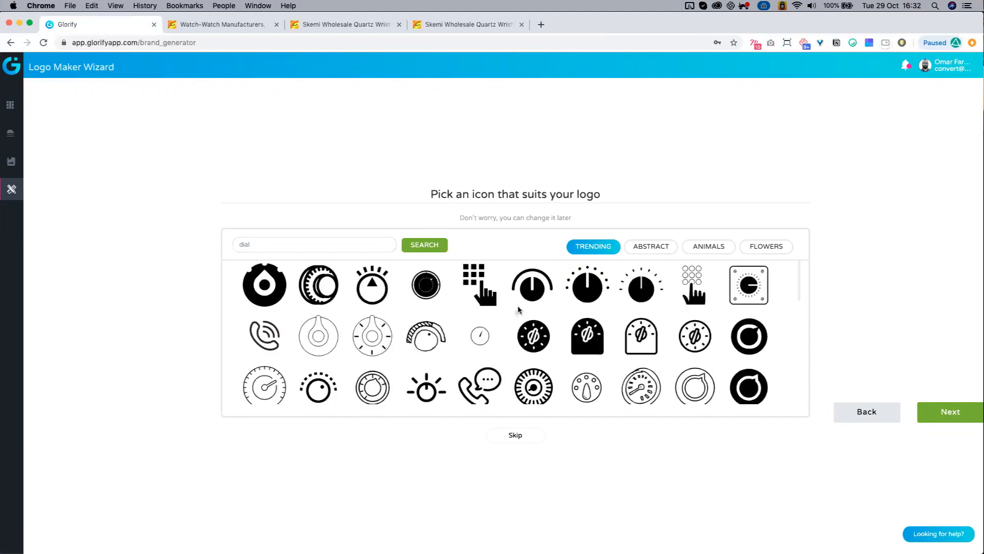
scroll(555, 308, "down", 5)
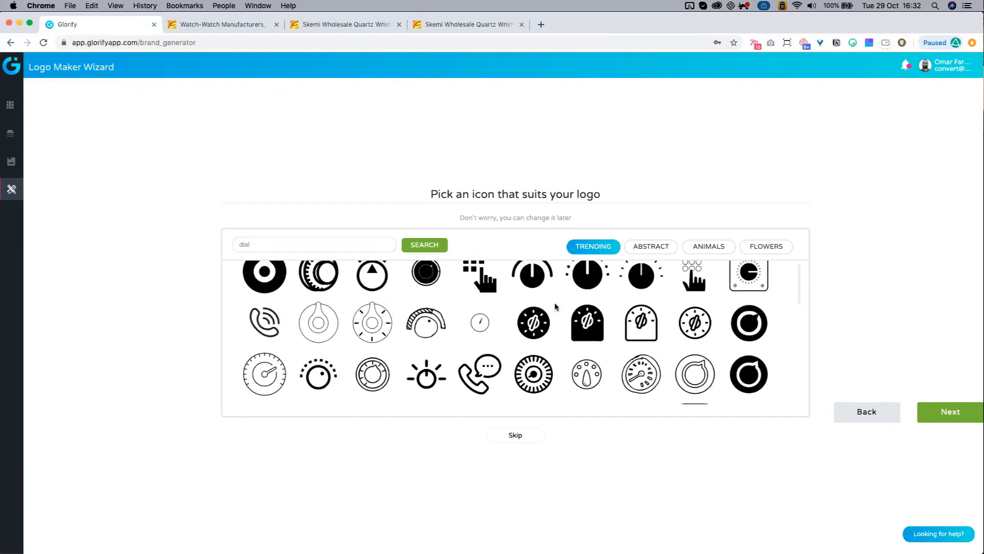
scroll(337, 319, "up", 3)
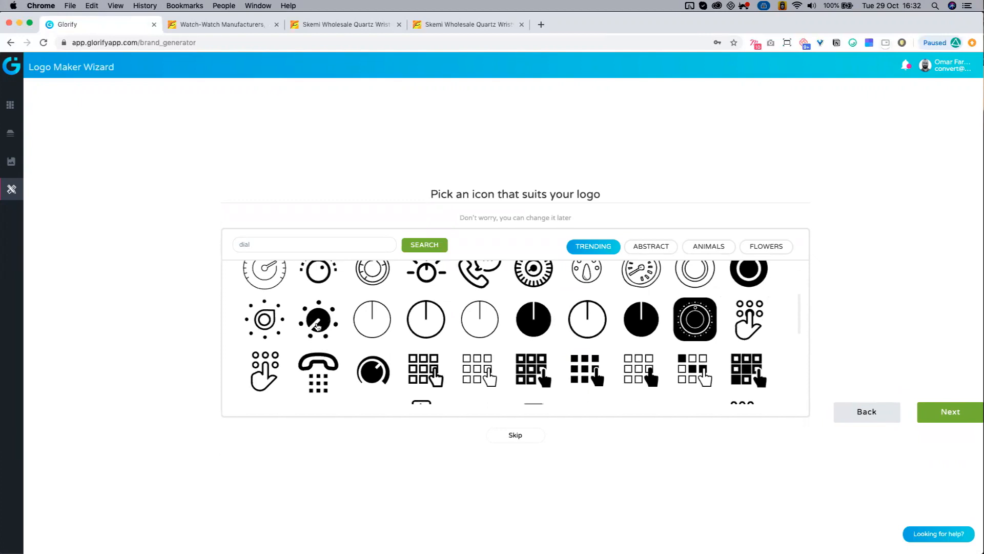
- Compare the solid dial icons, choose the black knob surrounded by dots, and continue to the logo editor
left_click(317, 326)
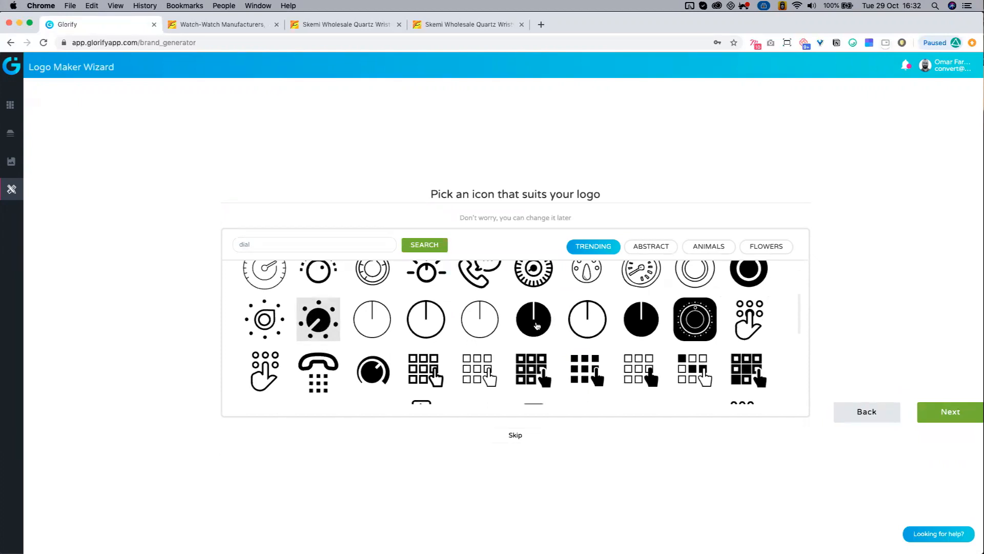
left_click(382, 379)
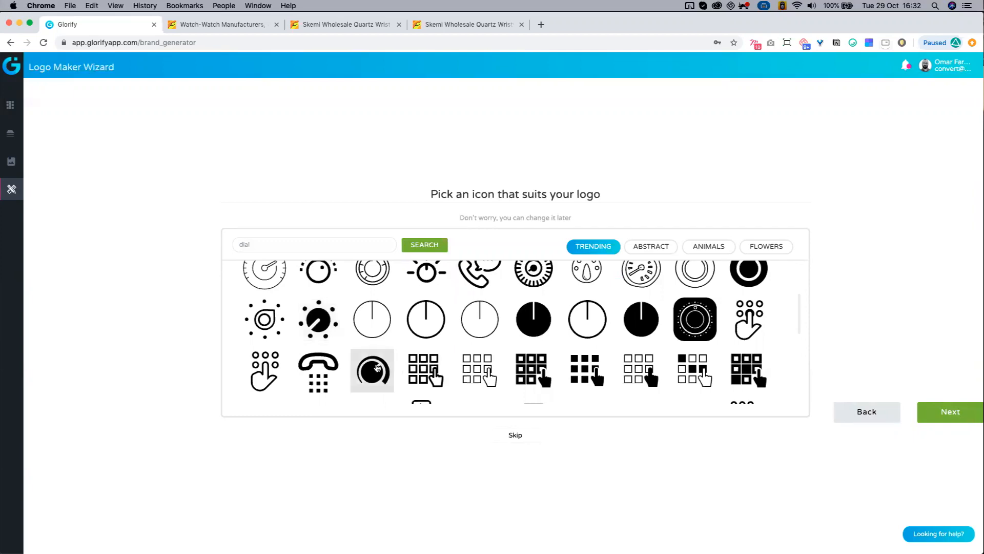
scroll(385, 378, "down", 1)
scroll(385, 378, "down", 5)
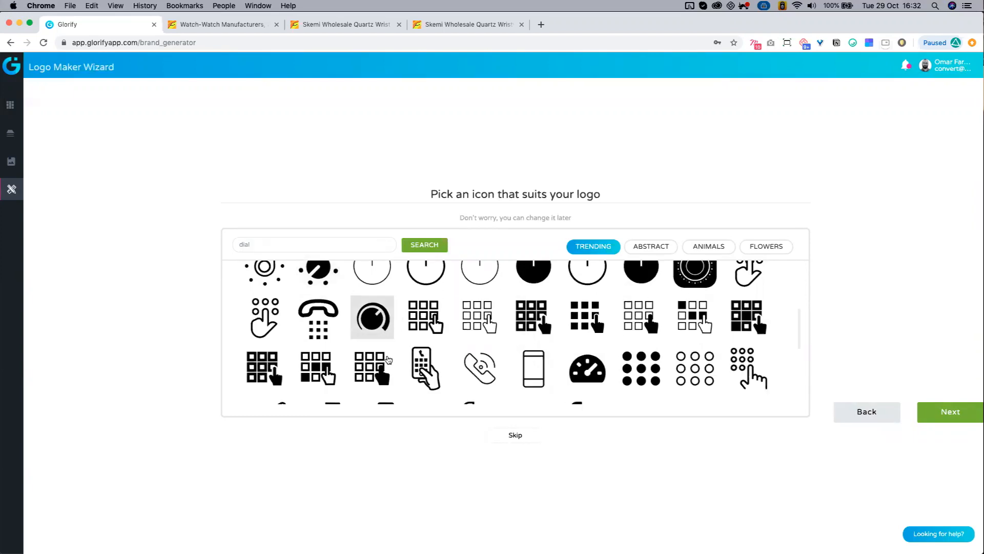
scroll(388, 360, "up", 5)
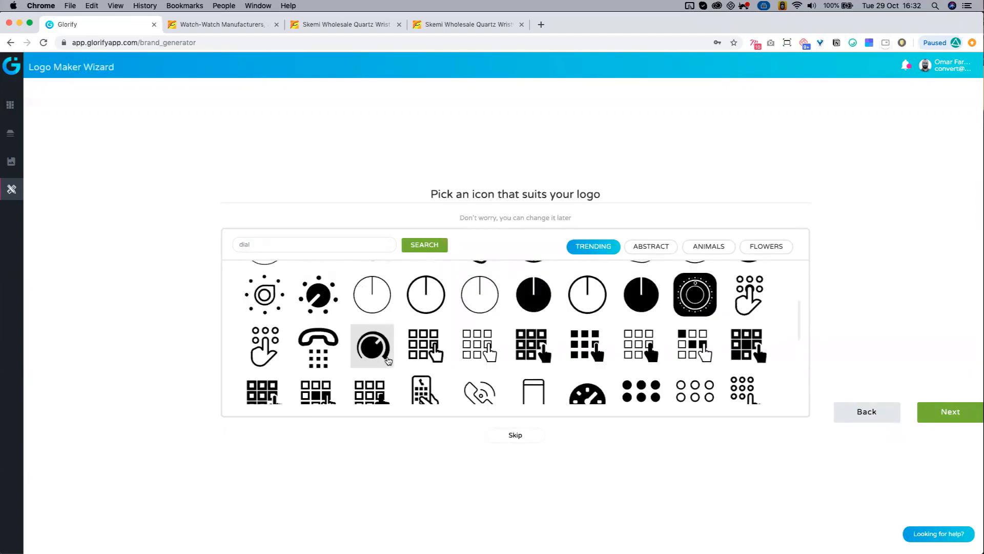
left_click(326, 322)
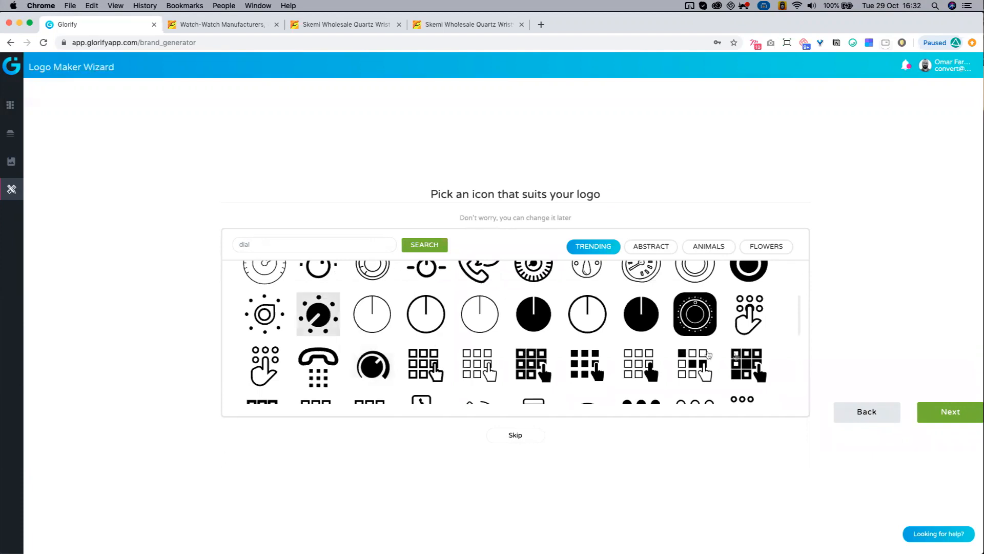
scroll(579, 338, "up", 1)
scroll(612, 346, "up", 2)
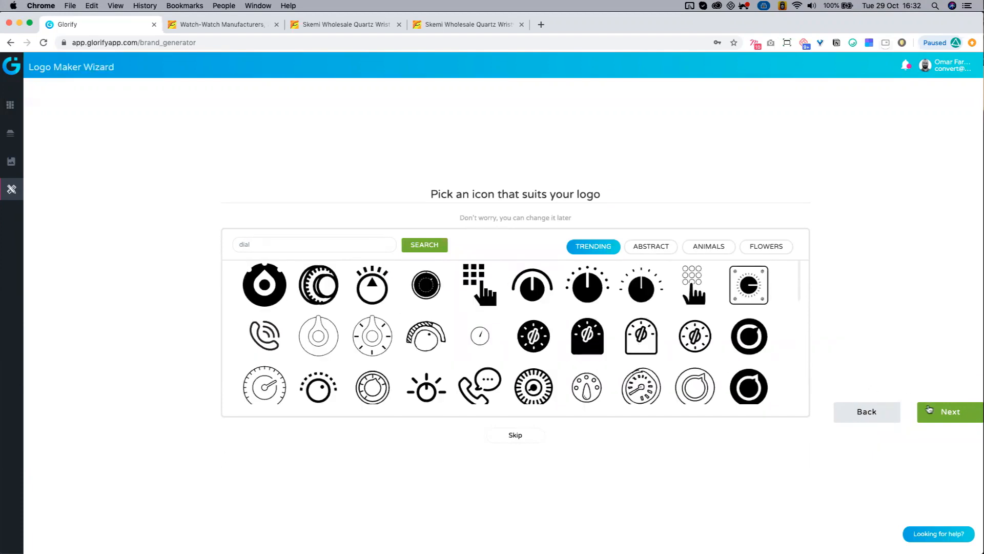
left_click(930, 409)
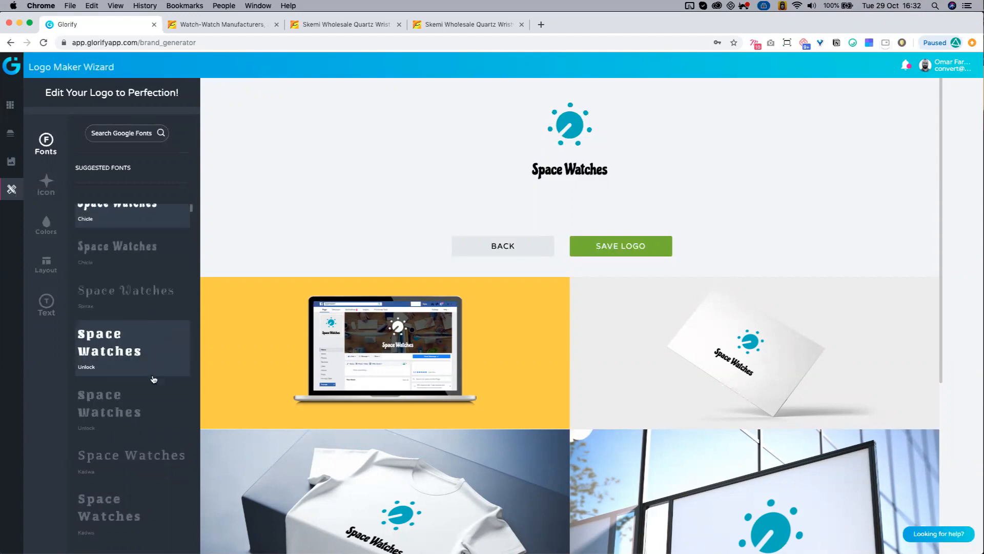
- Browse the suggested fonts and apply Ramabhadra to the Space Watches logo text
scroll(154, 378, "down", 1)
scroll(137, 407, "down", 3)
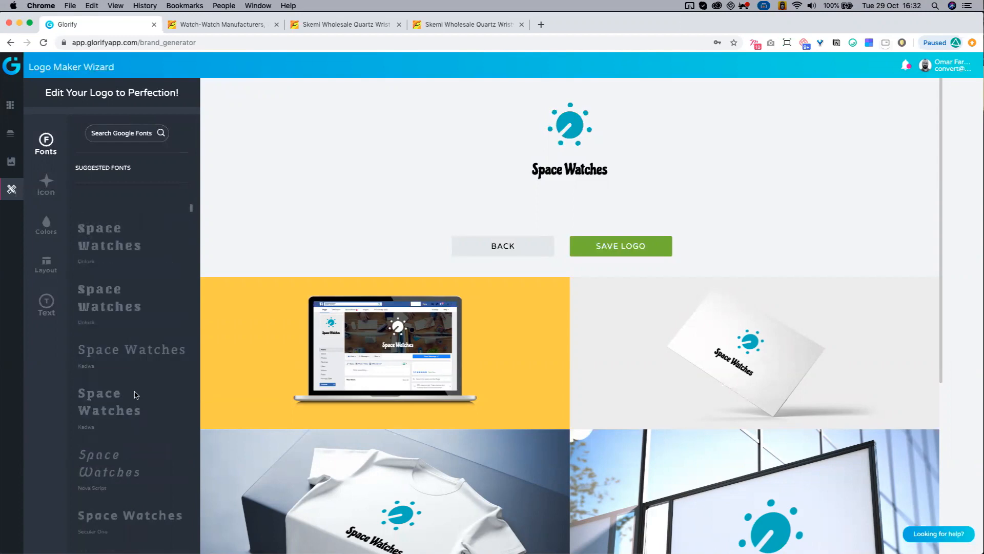
scroll(143, 277, "up", 3)
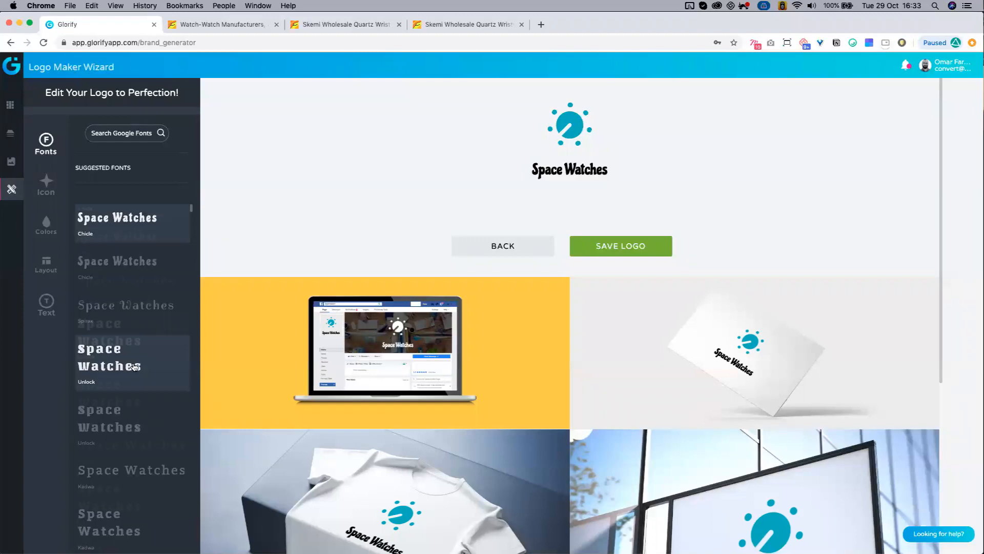
scroll(134, 361, "down", 4)
scroll(136, 379, "down", 8)
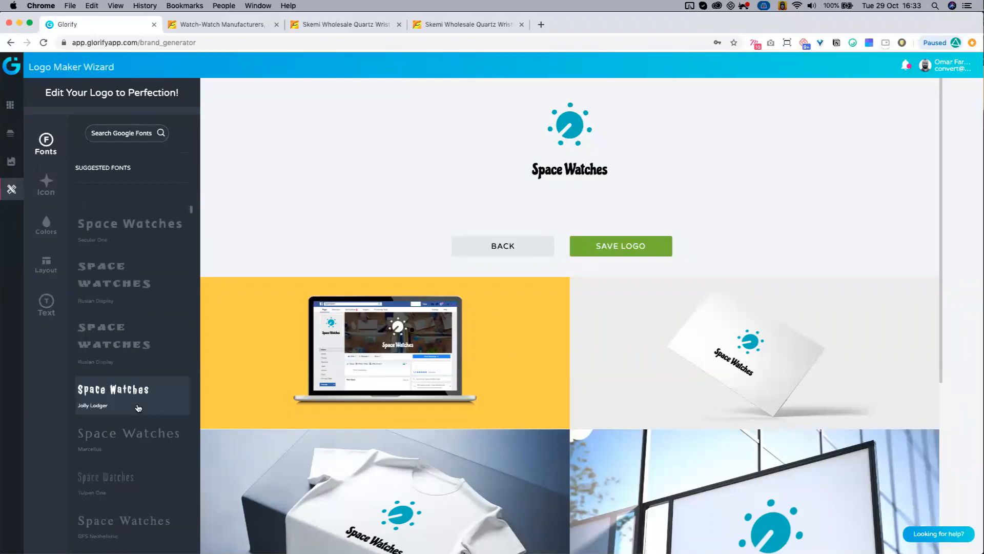
scroll(149, 439, "down", 8)
left_click(144, 400)
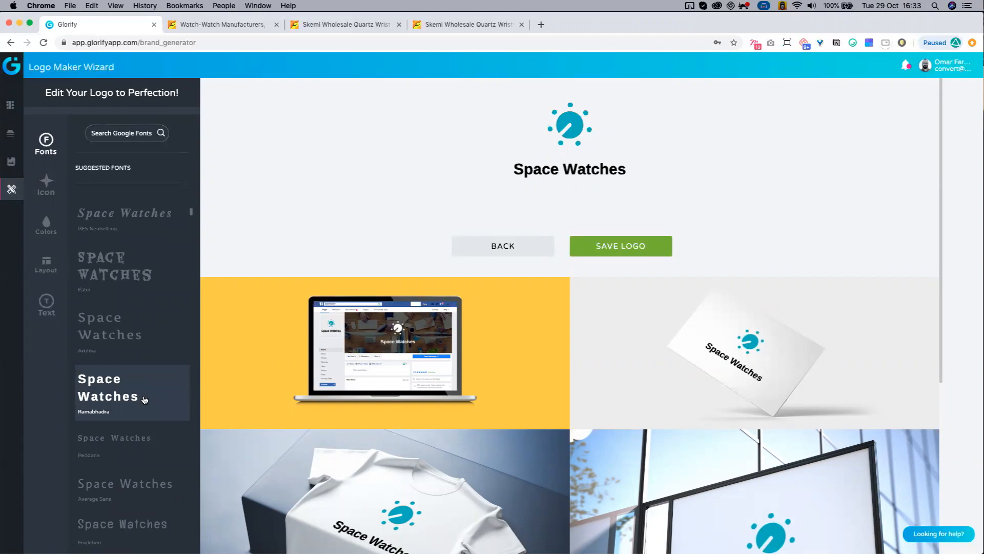
- Browse further through the suggested fonts and apply a bolder Rajdhani weight to the Space Watches logo text
scroll(146, 405, "down", 3)
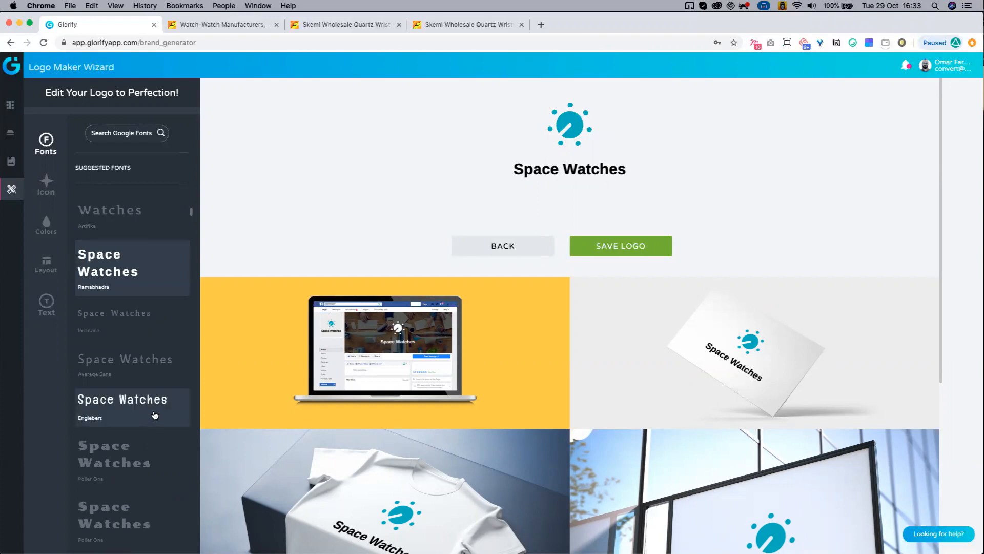
scroll(155, 415, "down", 6)
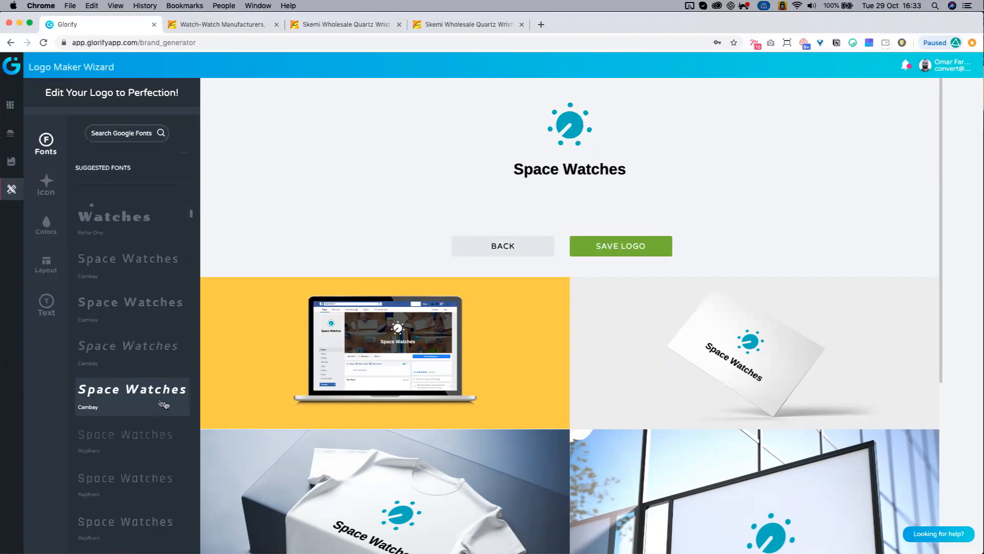
left_click(151, 451)
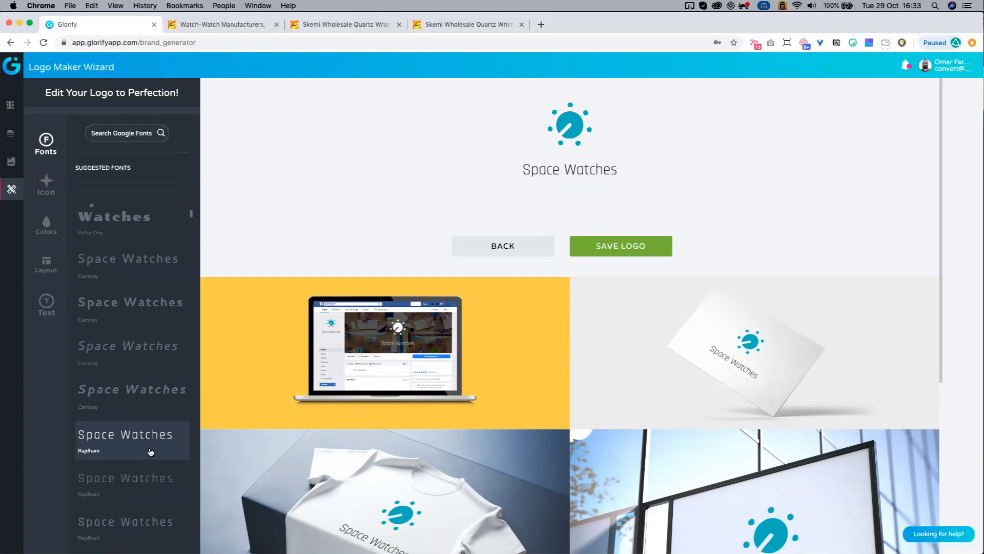
scroll(149, 481, "down", 1)
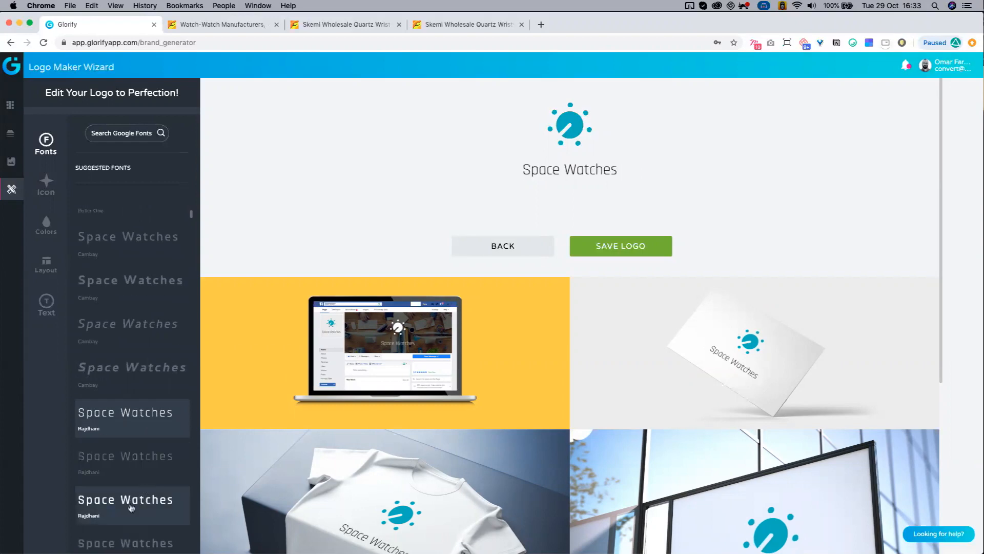
left_click(131, 508)
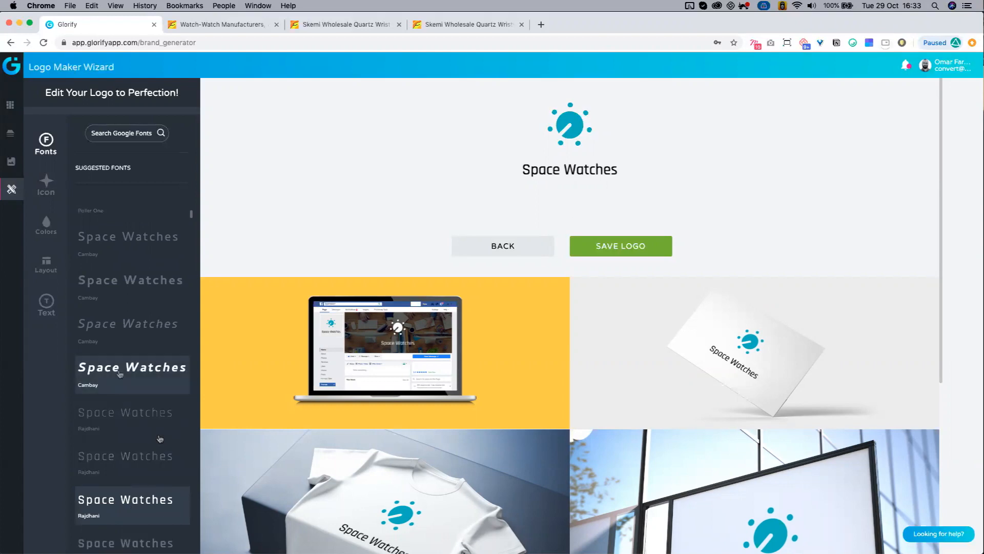
- Tighten the logo's icon/text space, then browse the replacement icons and choose the solid knob surrounded by dots
left_click(47, 192)
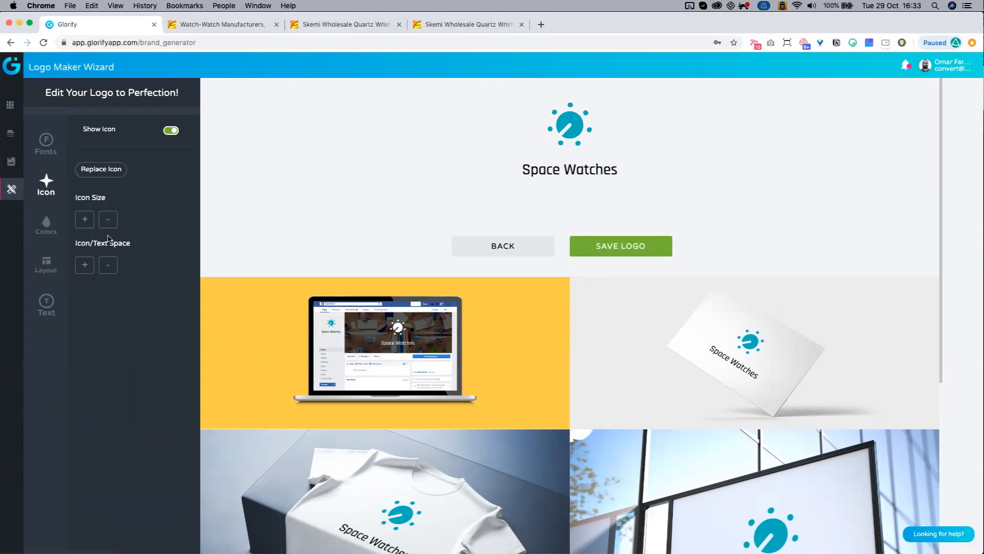
left_click(107, 267)
left_click(107, 266)
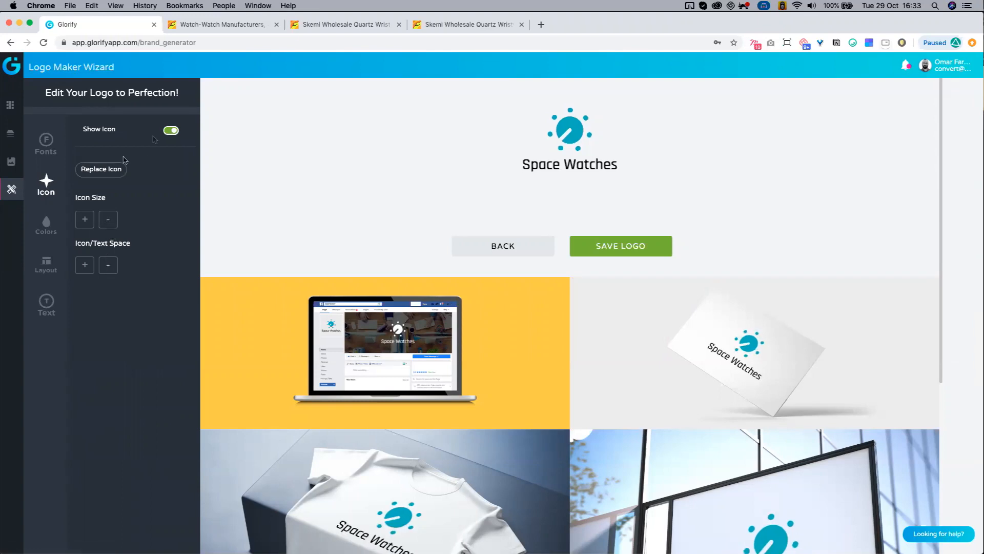
left_click(110, 171)
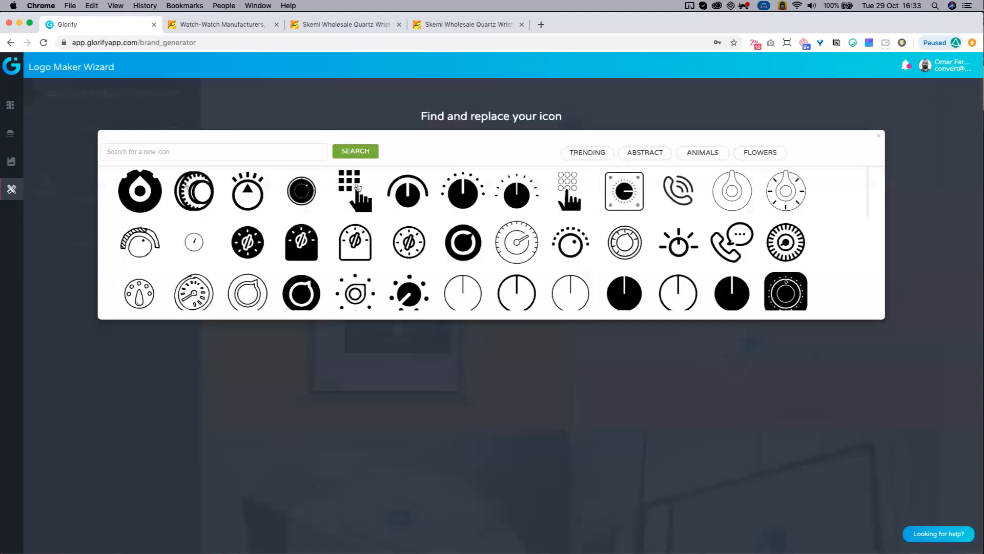
left_click(409, 293)
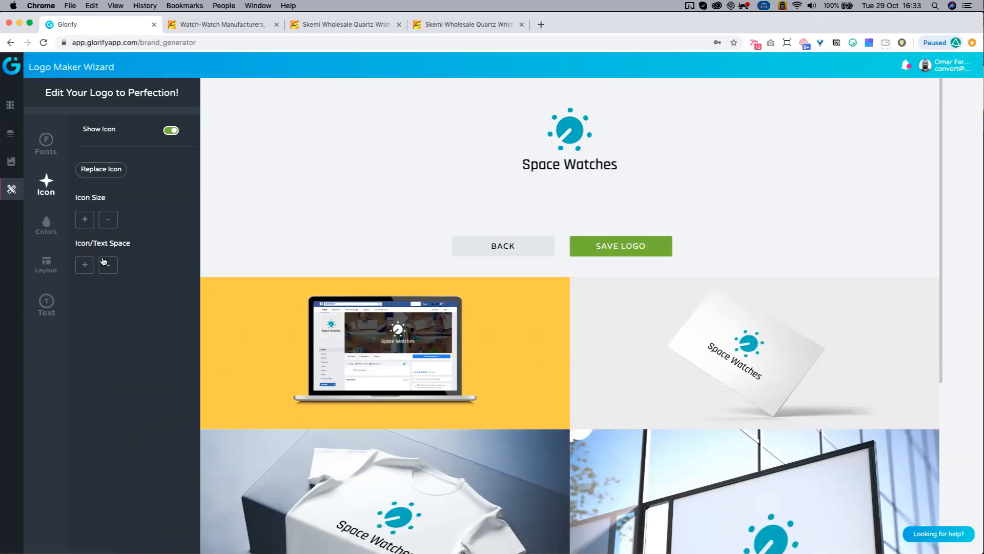
- Reduce the logo's icon size by two steps and fine-tune the icon/text space
left_click(107, 219)
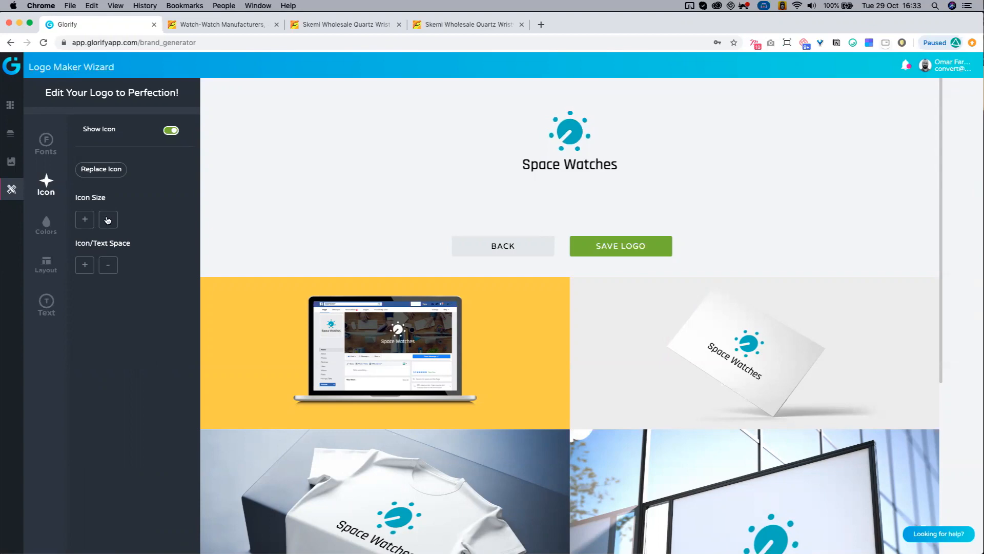
left_click(107, 220)
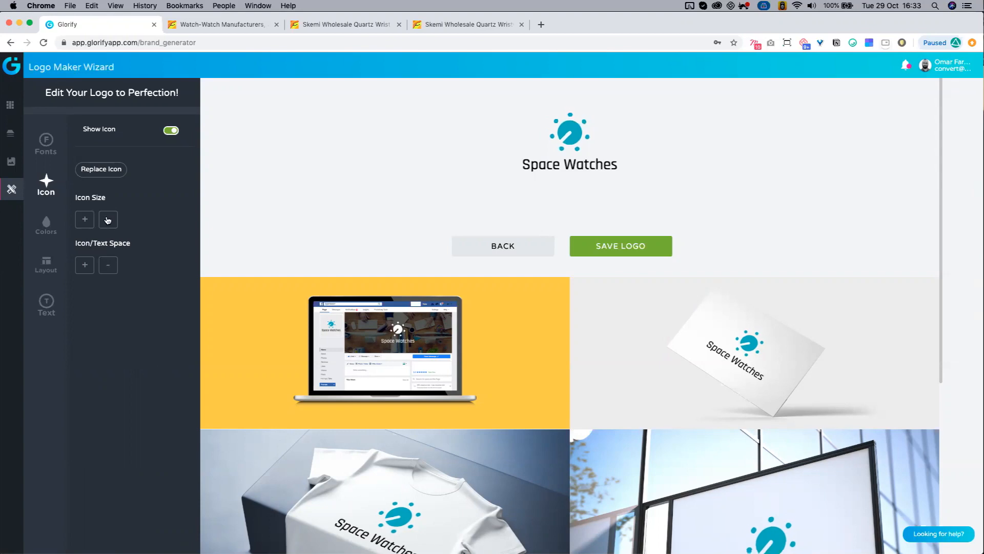
left_click(107, 265)
left_click(86, 268)
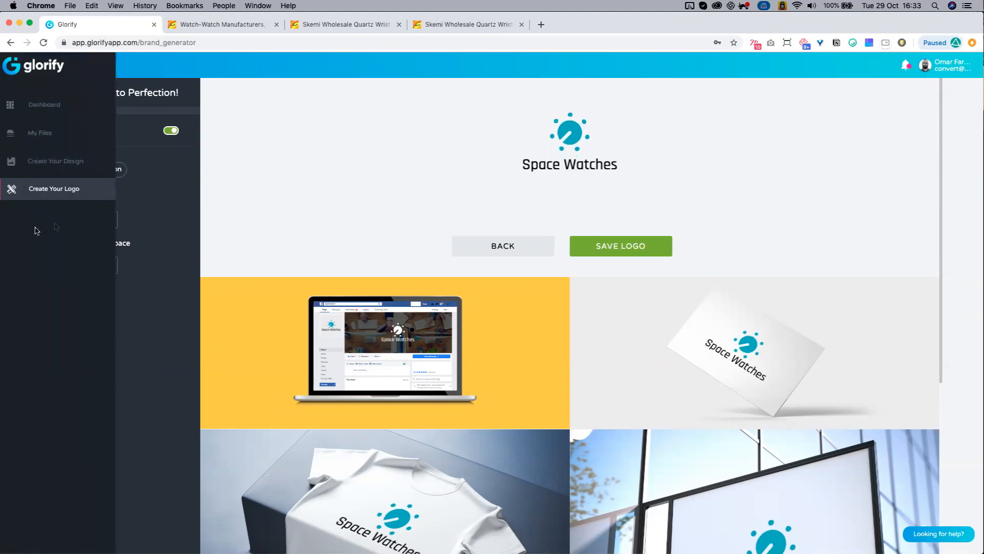
- Try the suggested colour palettes 6, 29 and 22 on the logo
left_click(56, 229)
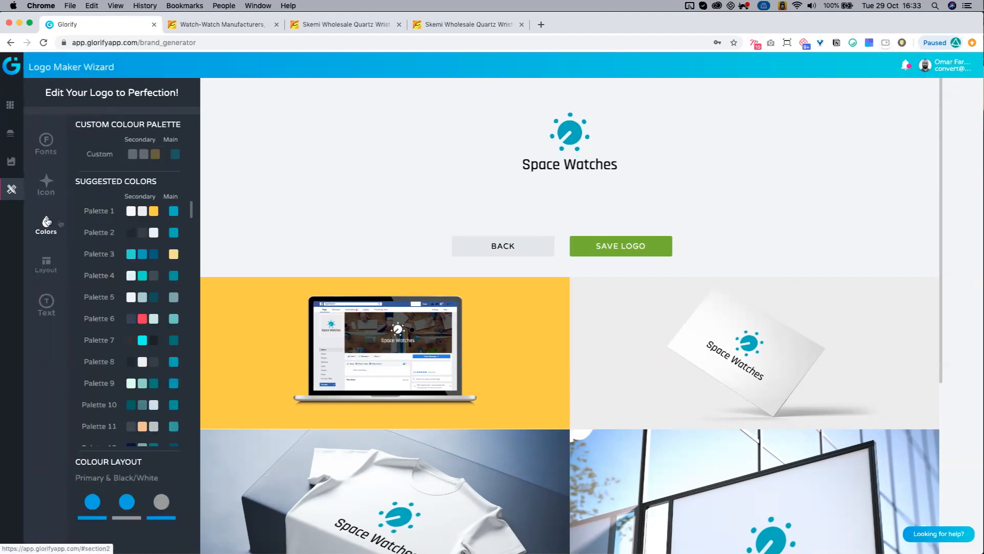
left_click(101, 321)
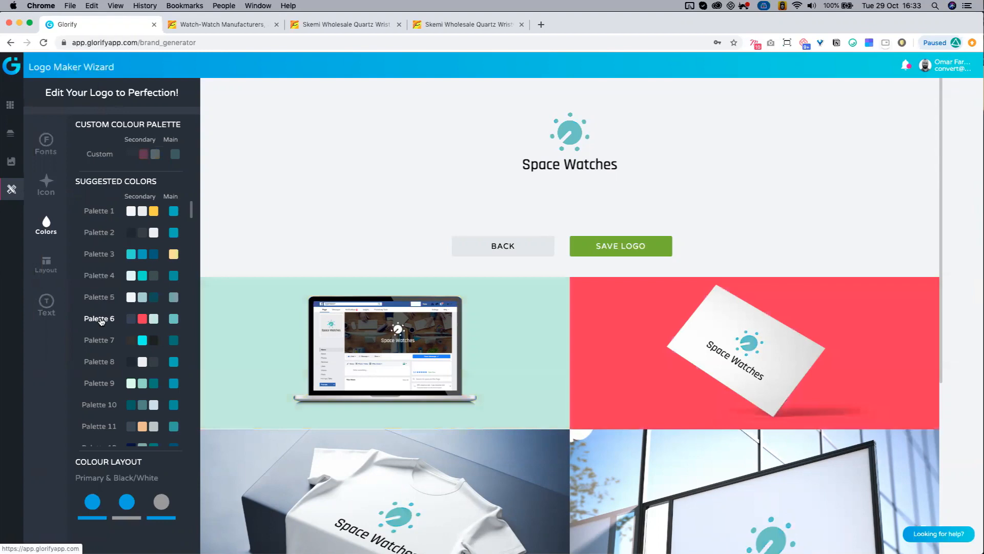
scroll(102, 323, "down", 5)
scroll(106, 336, "down", 20)
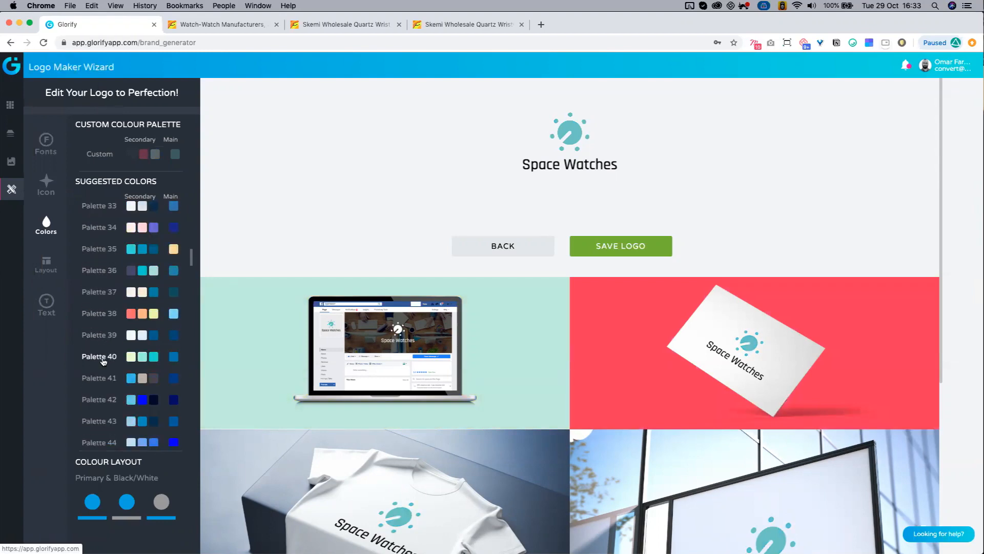
scroll(103, 348, "up", 6)
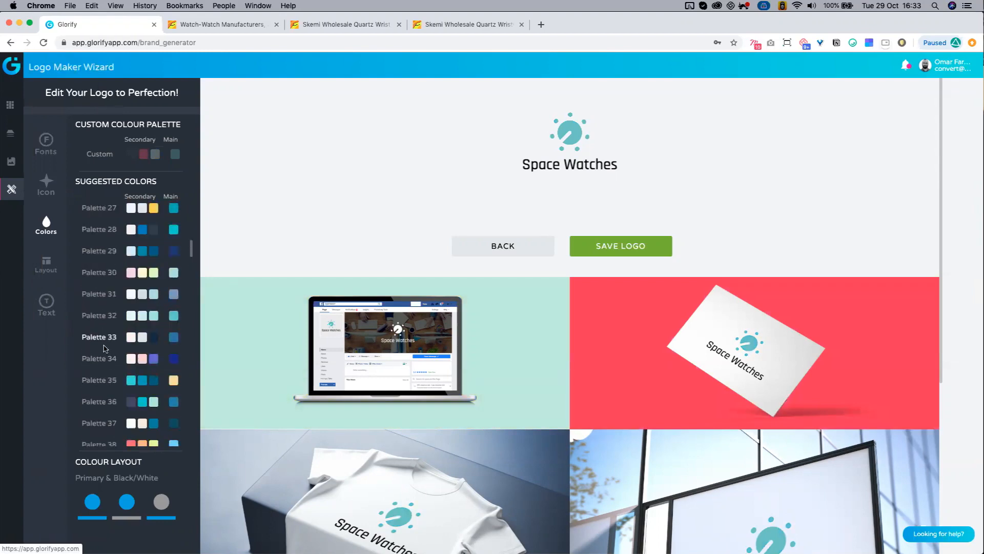
left_click(119, 273)
scroll(108, 287, "up", 7)
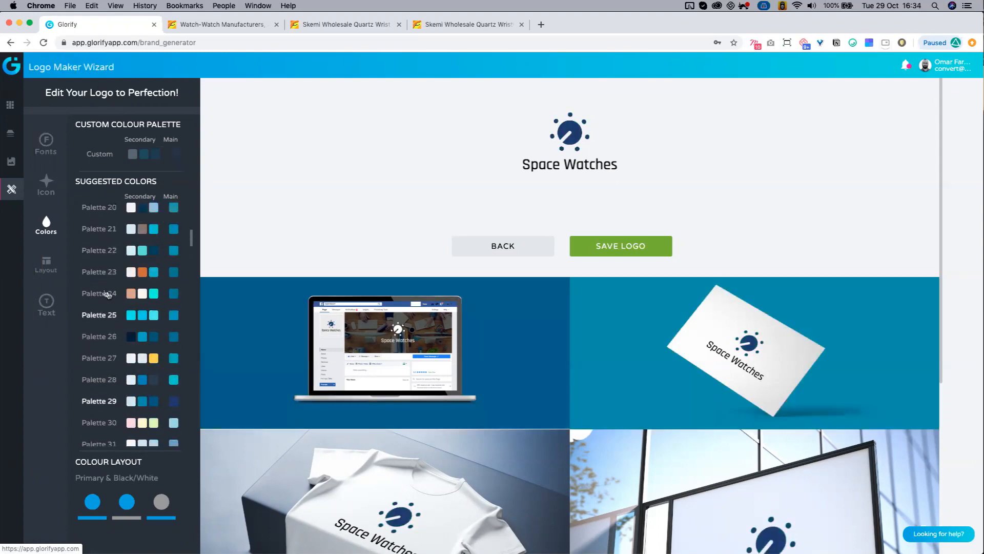
left_click(119, 261)
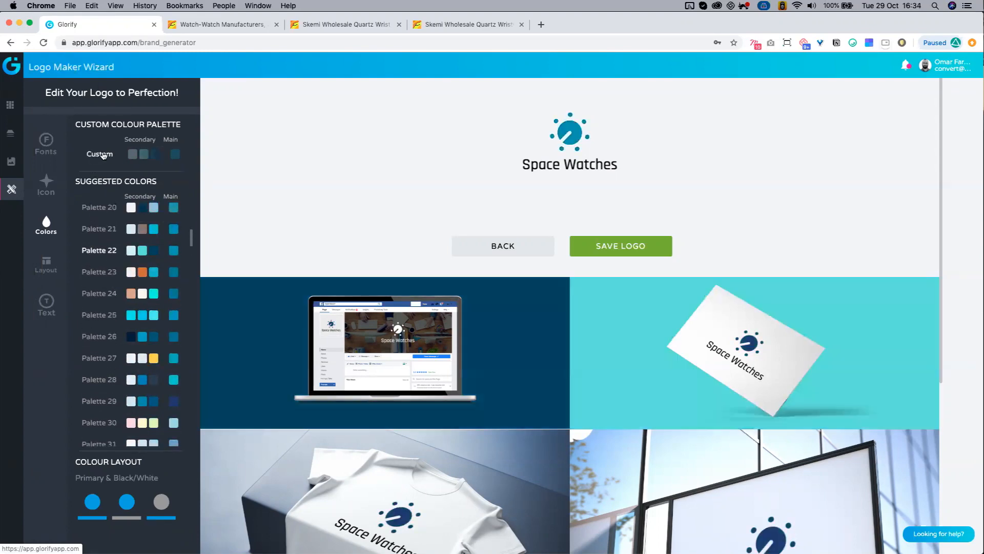
- Look through the remaining suggested colour palettes and apply Palette 84 to the logo
scroll(106, 287, "up", 5)
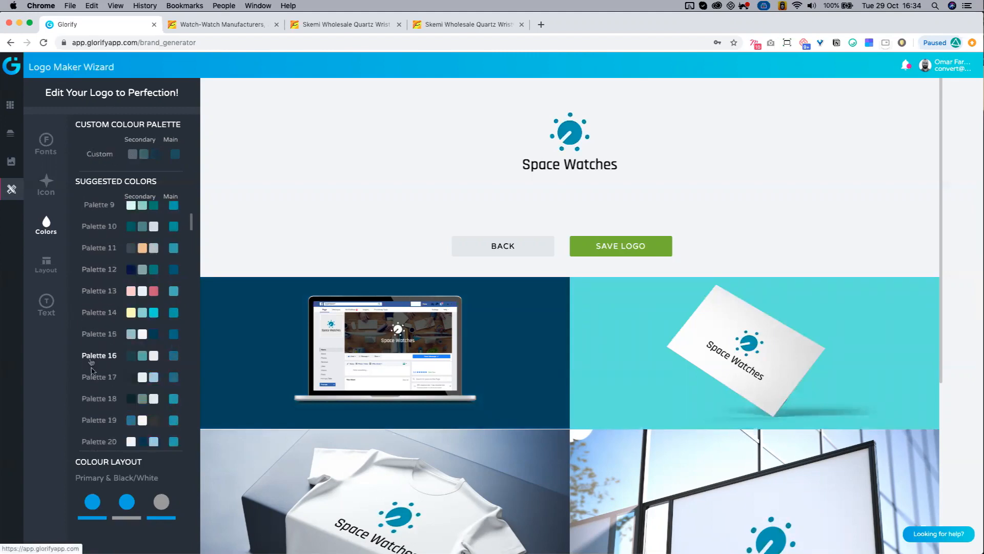
scroll(100, 395, "down", 7)
scroll(103, 379, "down", 4)
scroll(104, 368, "down", 13)
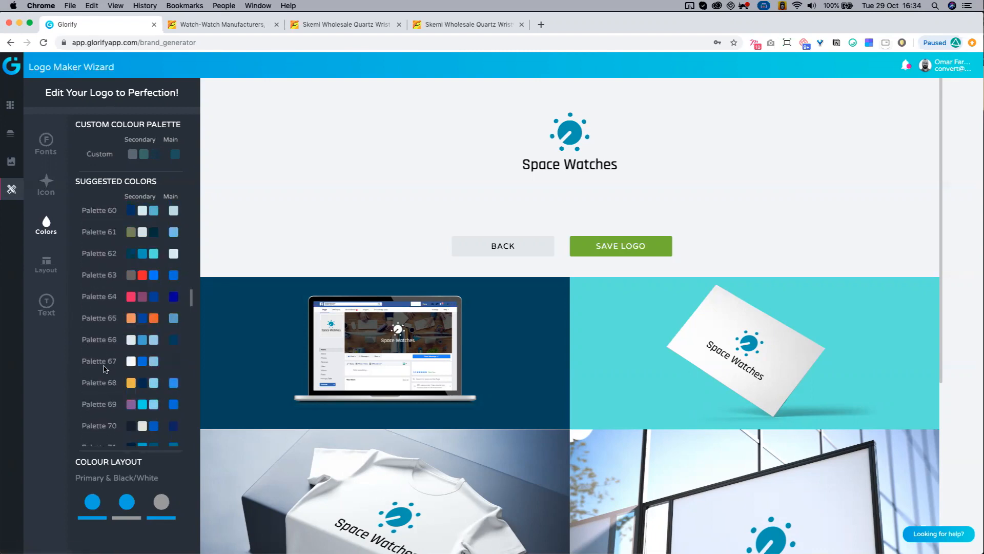
scroll(104, 368, "down", 6)
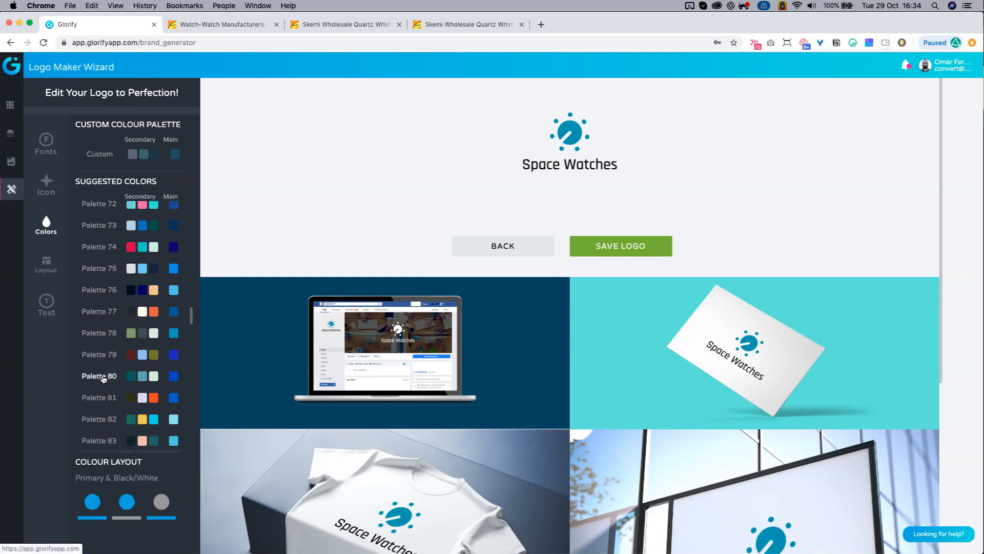
scroll(100, 364, "down", 3)
left_click(99, 362)
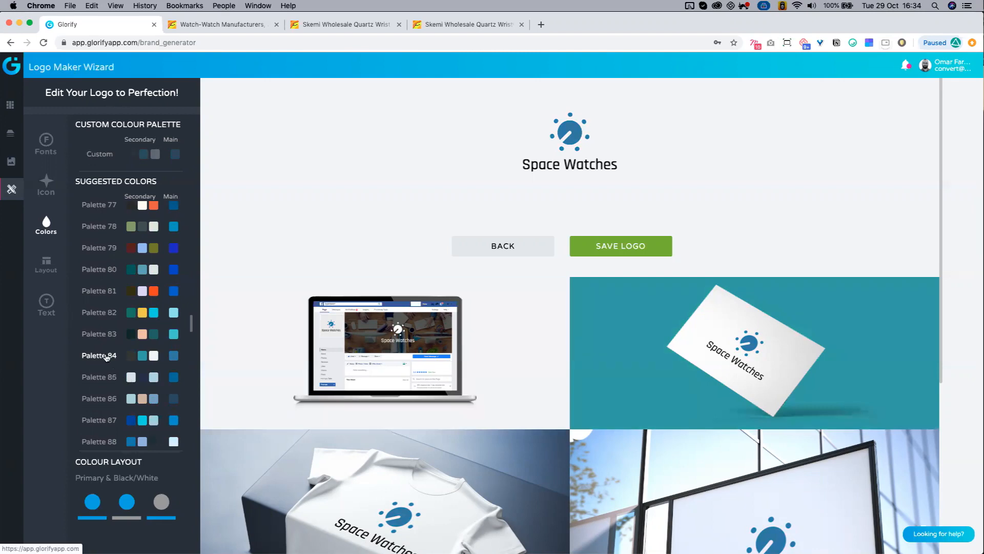
- Switch the logo to the layout with the icon left of two-line text and slightly reduce the text height
left_click(46, 264)
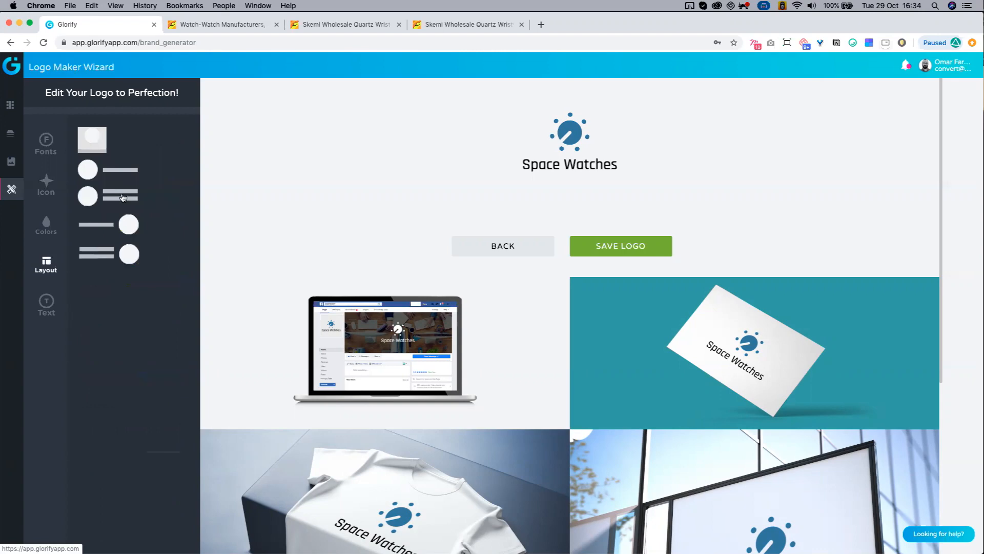
left_click(122, 198)
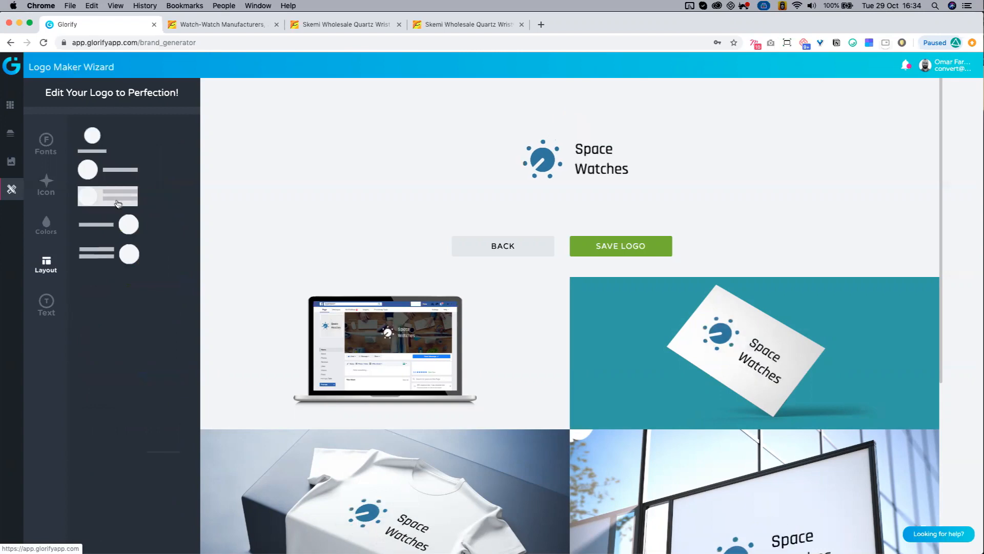
left_click(46, 305)
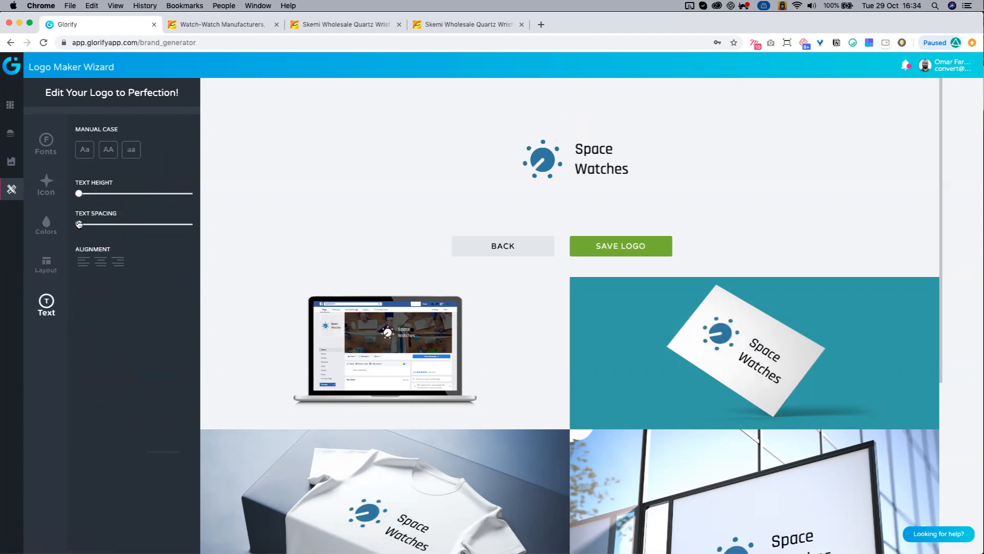
left_click_drag(79, 194, 32, 197)
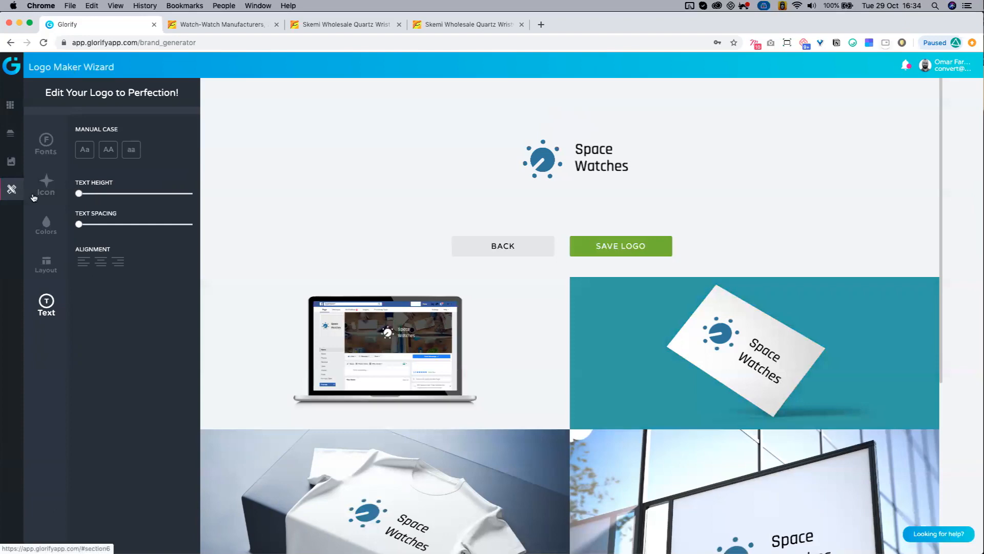
left_click(50, 144)
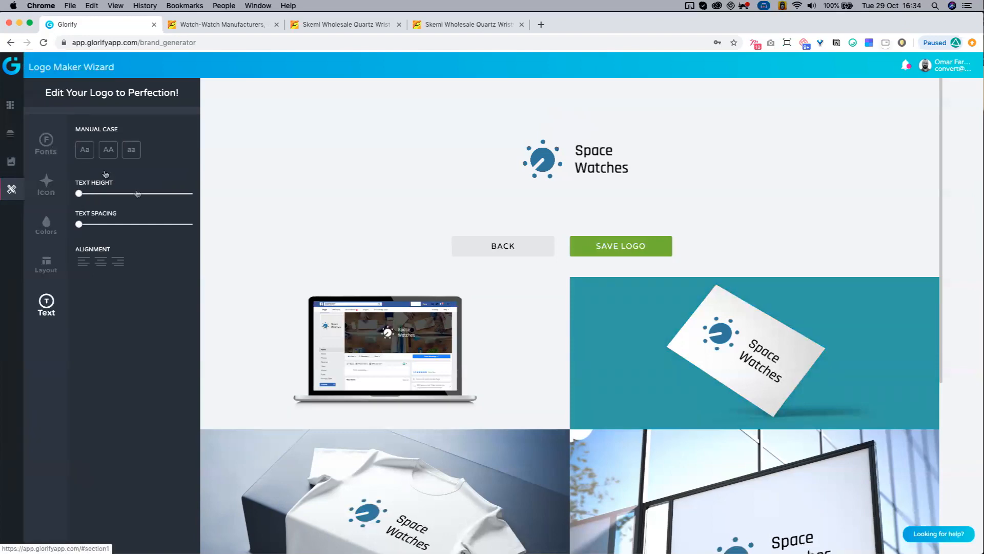
- Tighten the icon/text space by one step and save the Space Watches logo
left_click(45, 187)
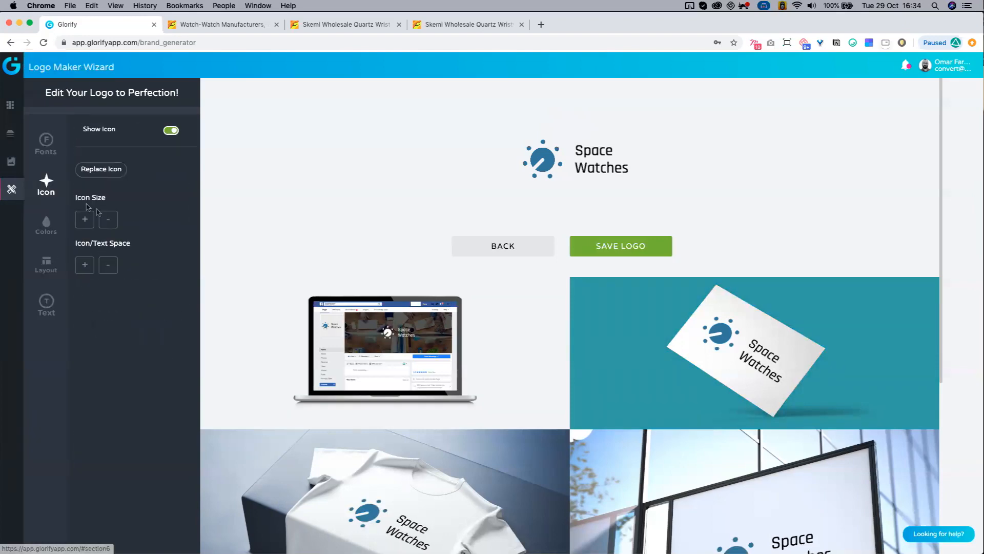
left_click(109, 265)
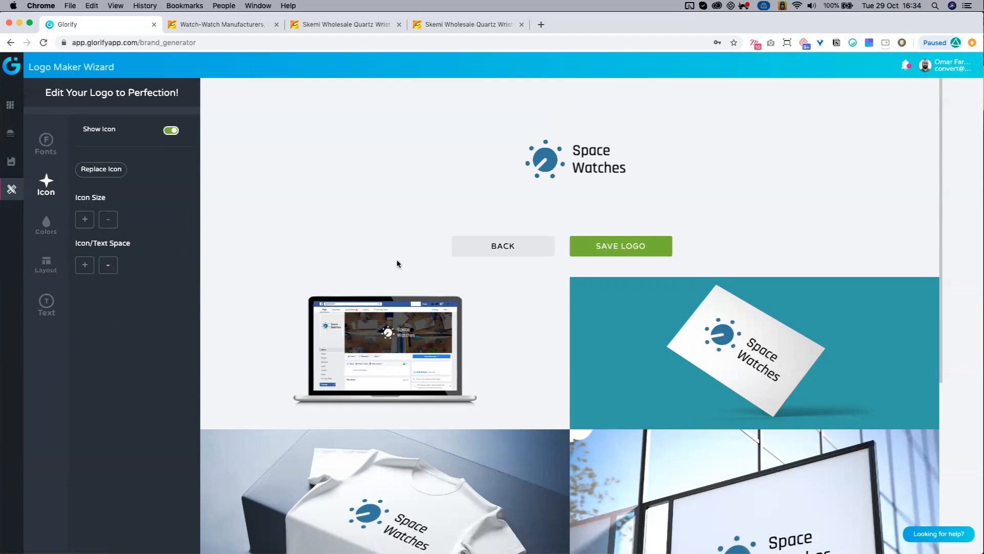
left_click(630, 252)
left_click(579, 107)
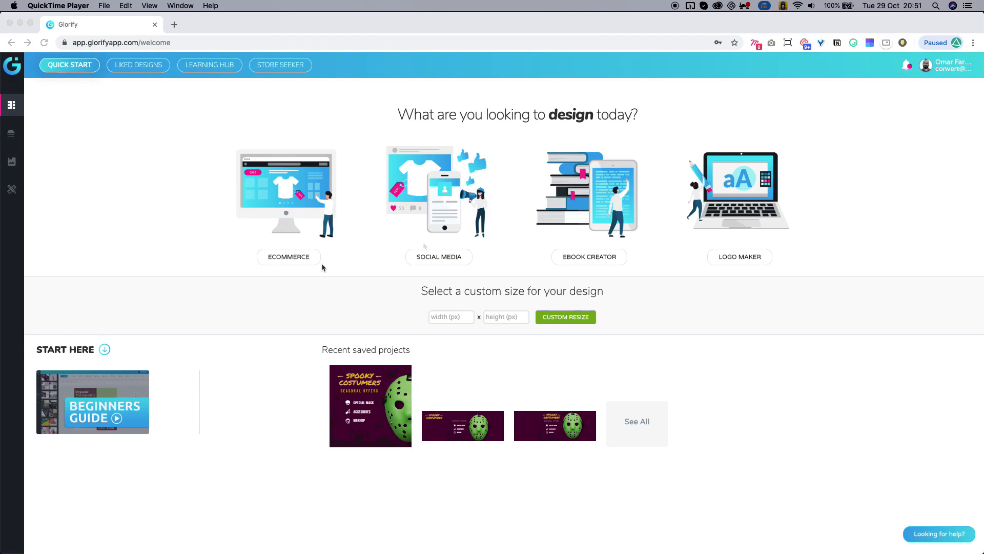
- View the eBook Creator templates and the Create Your Design categories, then return to the dashboard
left_click(417, 261)
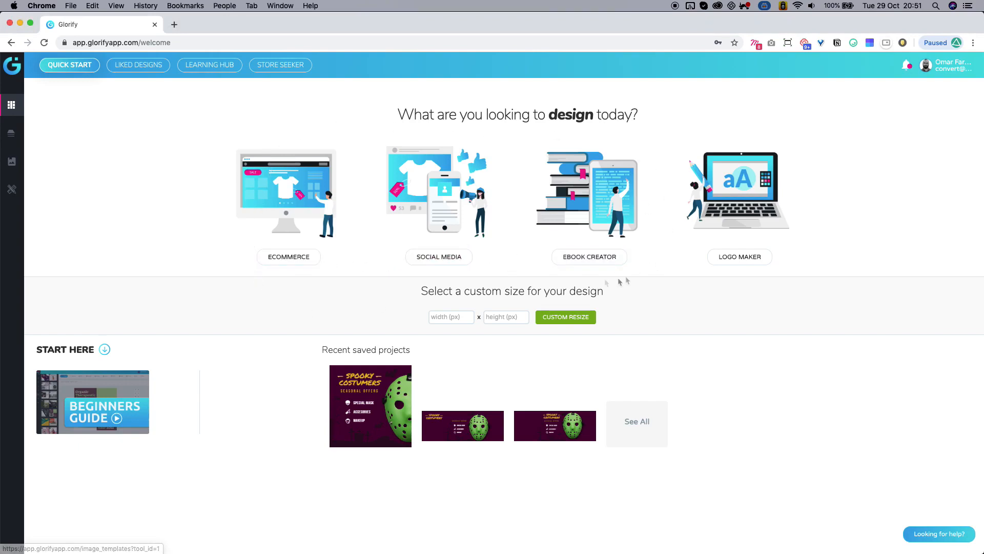
left_click(589, 259)
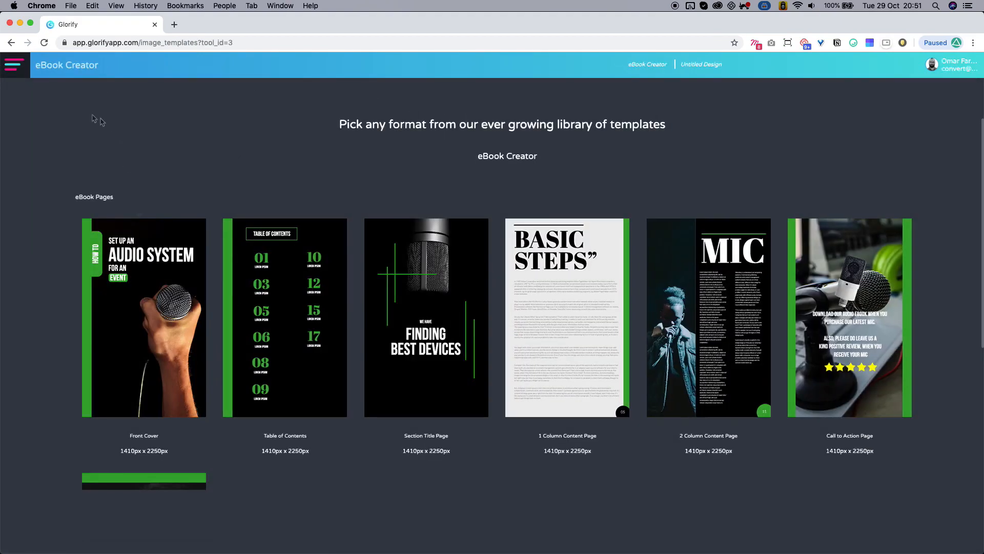
left_click(14, 64)
left_click(51, 171)
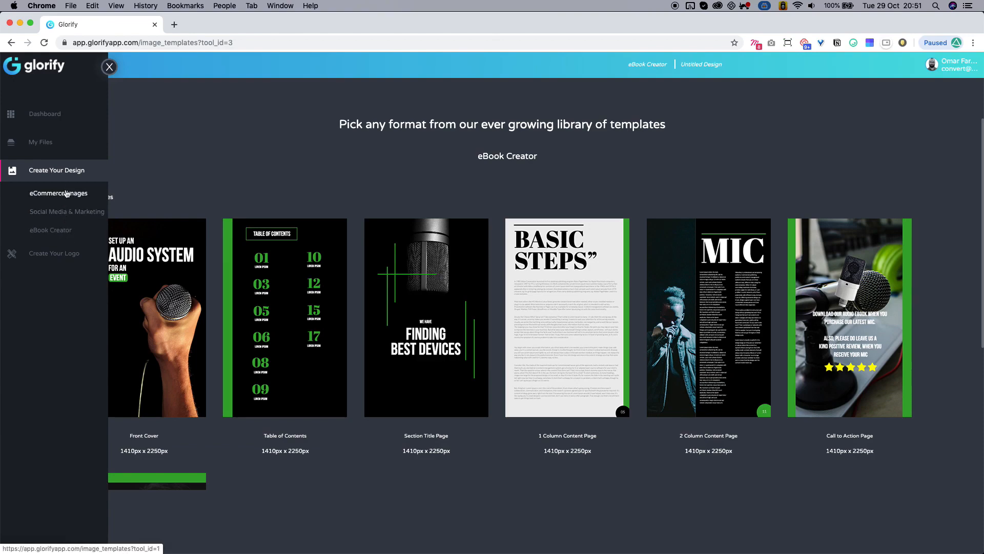
left_click(49, 114)
- Open the eCommerce product image template library
left_click(560, 190)
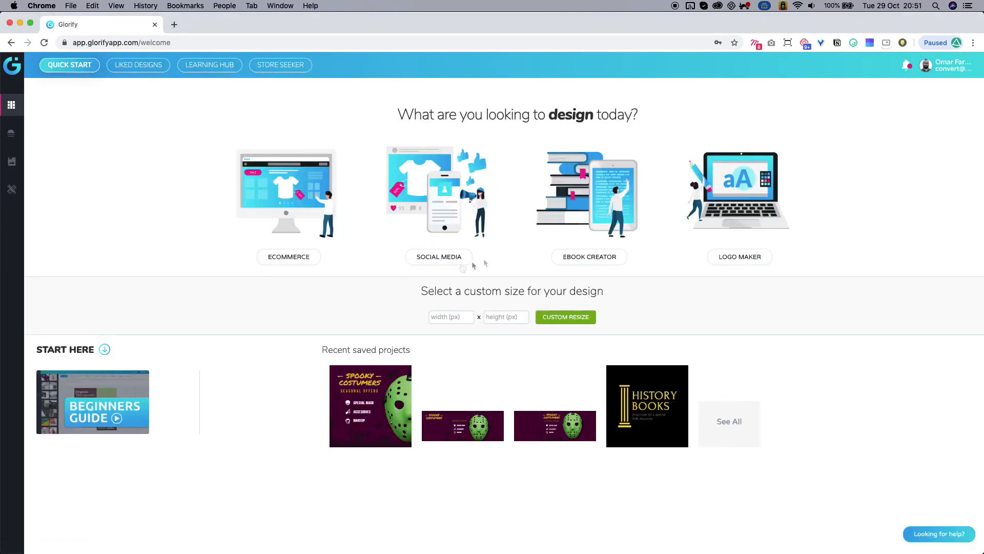
left_click(283, 255)
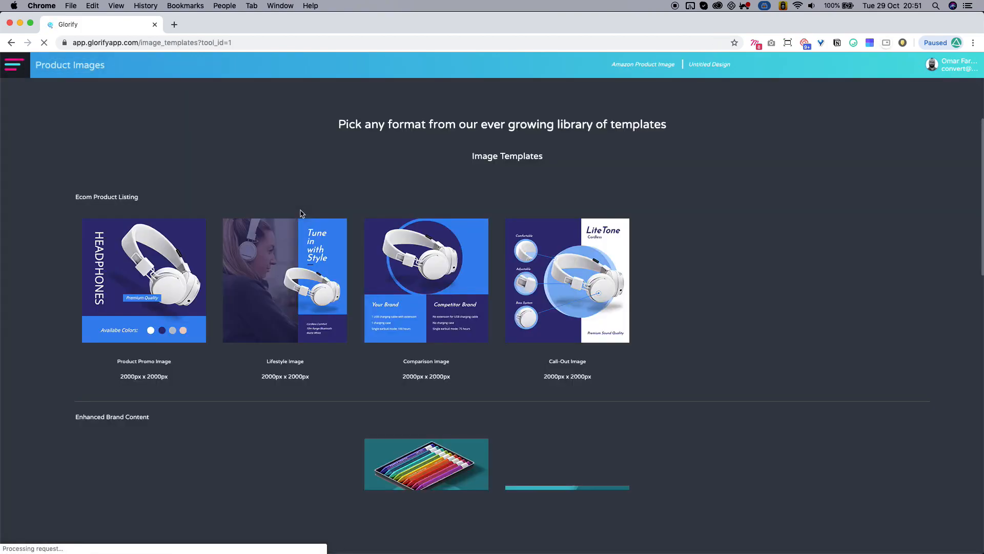
- Look through the eCommerce Images templates, including Ecom Product Listing, Enhanced Brand Content and Etsy
scroll(302, 213, "down", 10)
scroll(210, 390, "up", 5)
scroll(214, 384, "down", 5)
scroll(215, 380, "up", 5)
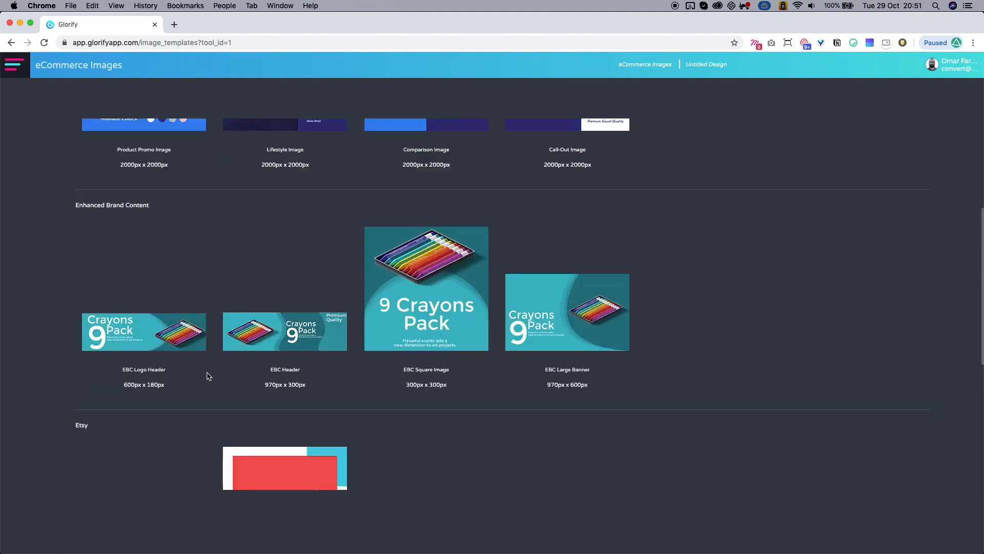
scroll(209, 376, "up", 3)
scroll(209, 373, "up", 2)
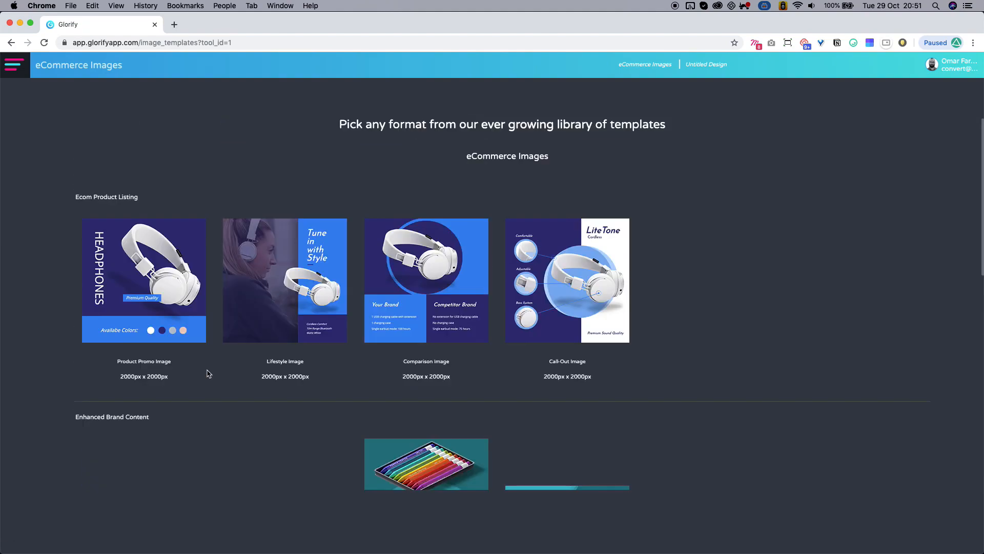
- Switch to the Social Media & Marketing template library and confirm leaving the current page
left_click(18, 73)
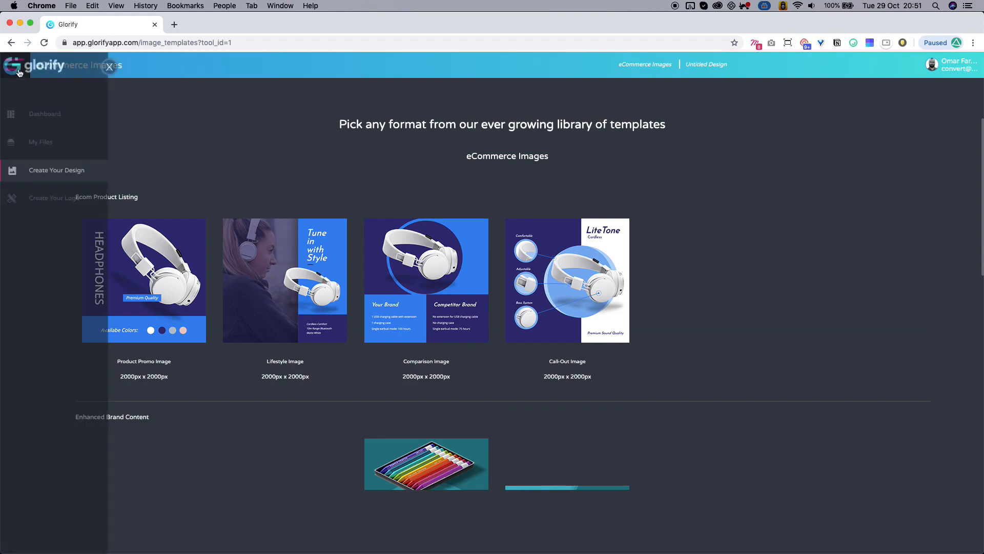
left_click(57, 169)
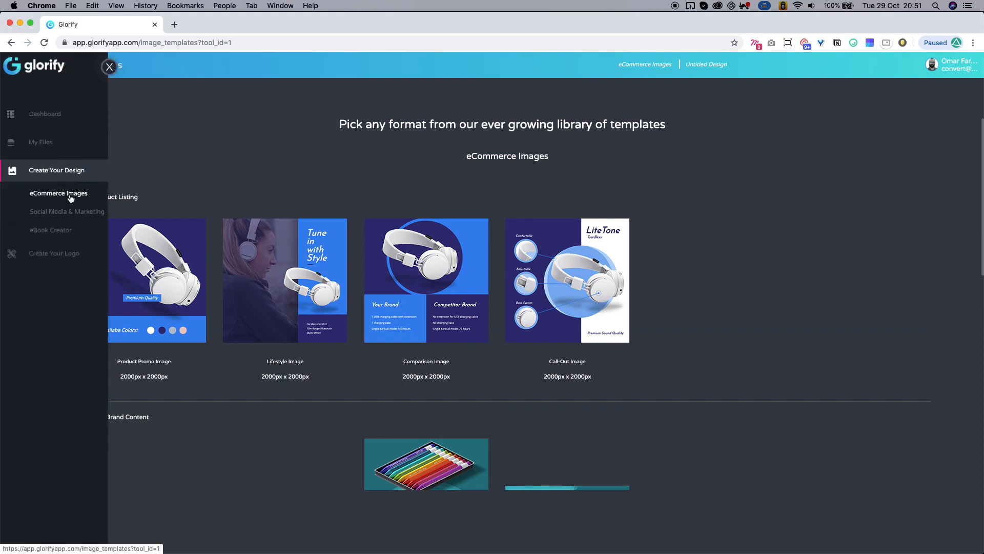
left_click(72, 212)
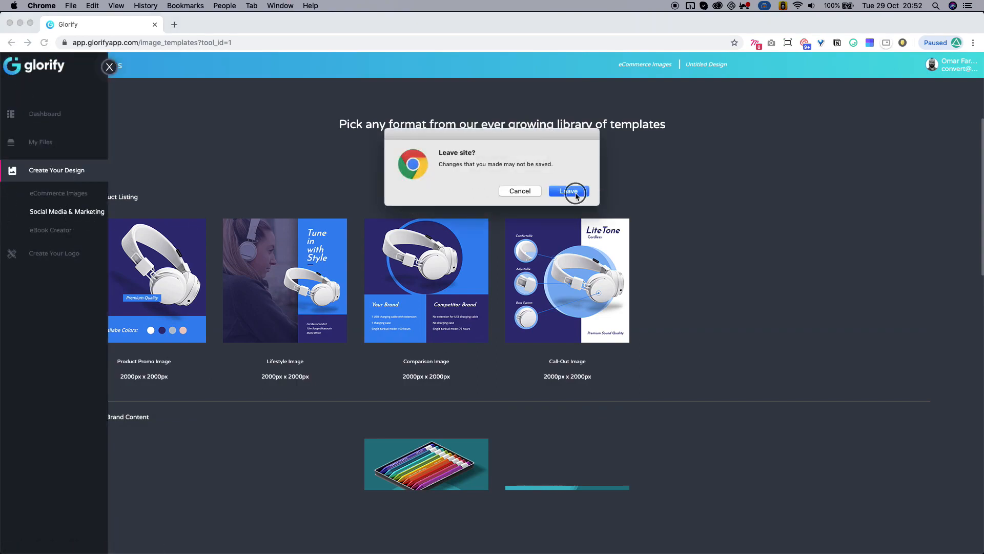
left_click(576, 192)
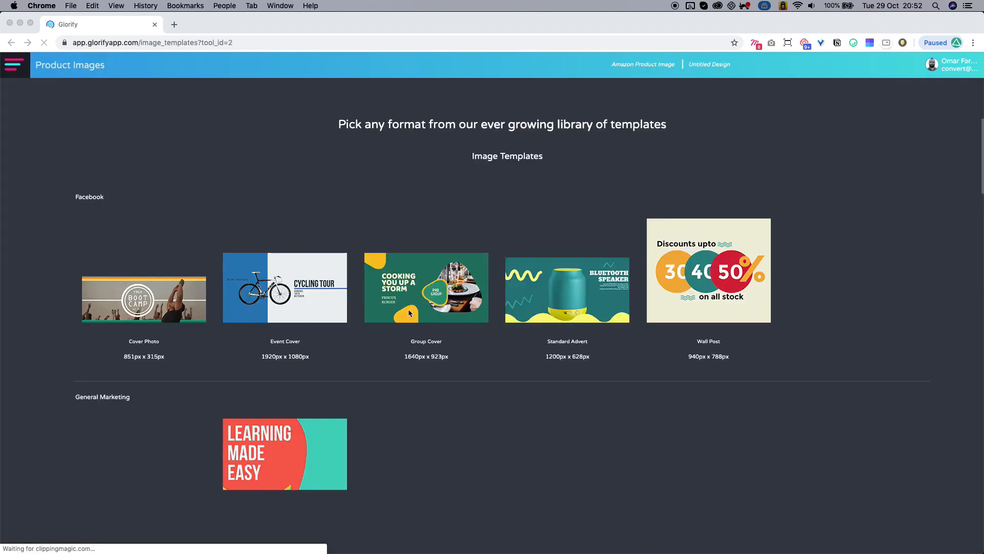
- Look over the Social Media & Marketing formats and start a Facebook Standard Advert design
scroll(334, 306, "down", 10)
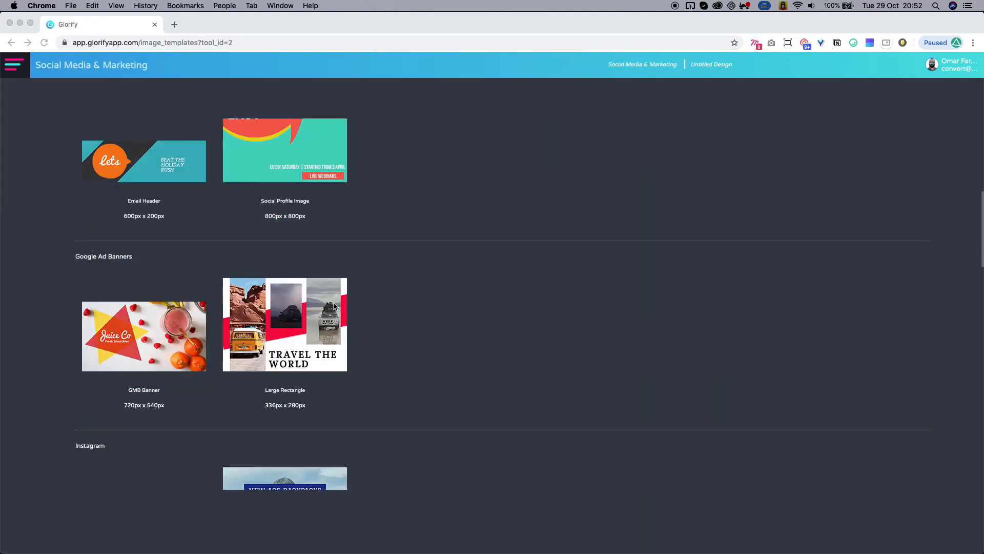
scroll(334, 306, "up", 10)
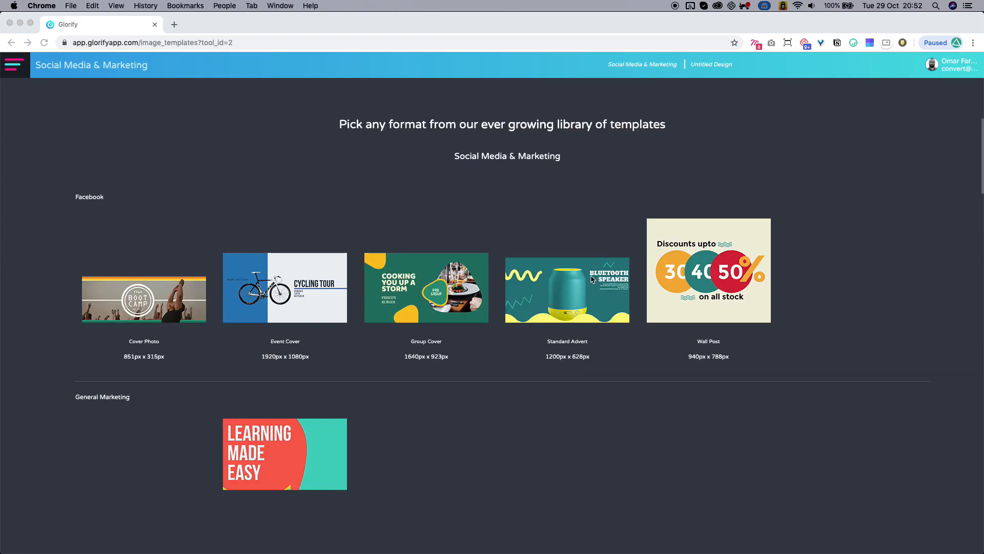
scroll(360, 351, "down", 5)
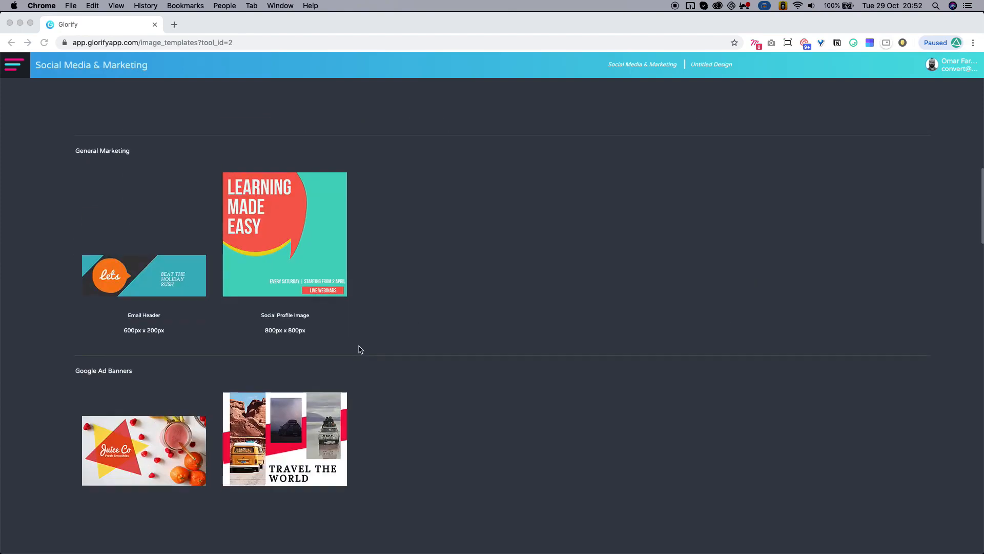
scroll(361, 350, "down", 3)
scroll(364, 344, "up", 10)
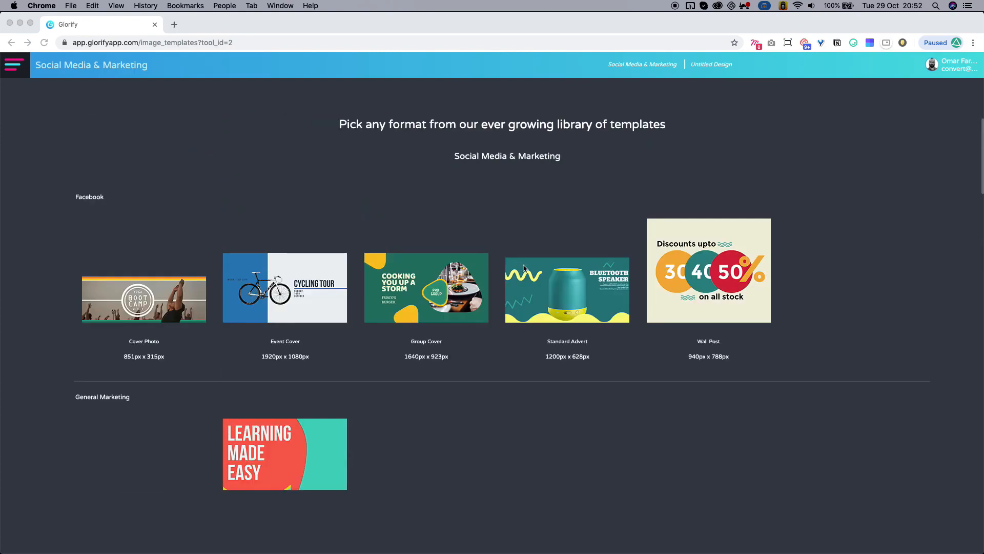
scroll(534, 297, "down", 15)
scroll(536, 298, "up", 15)
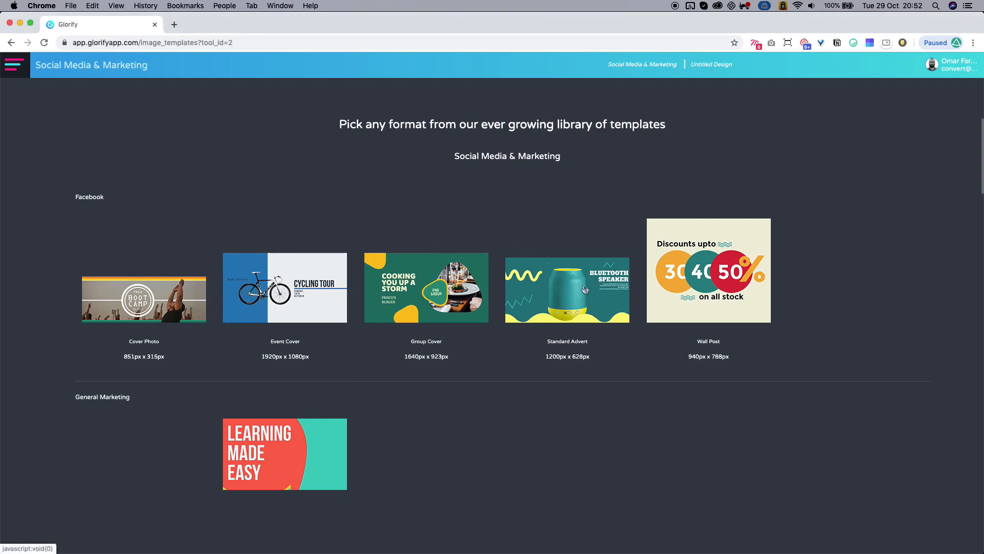
left_click(593, 293)
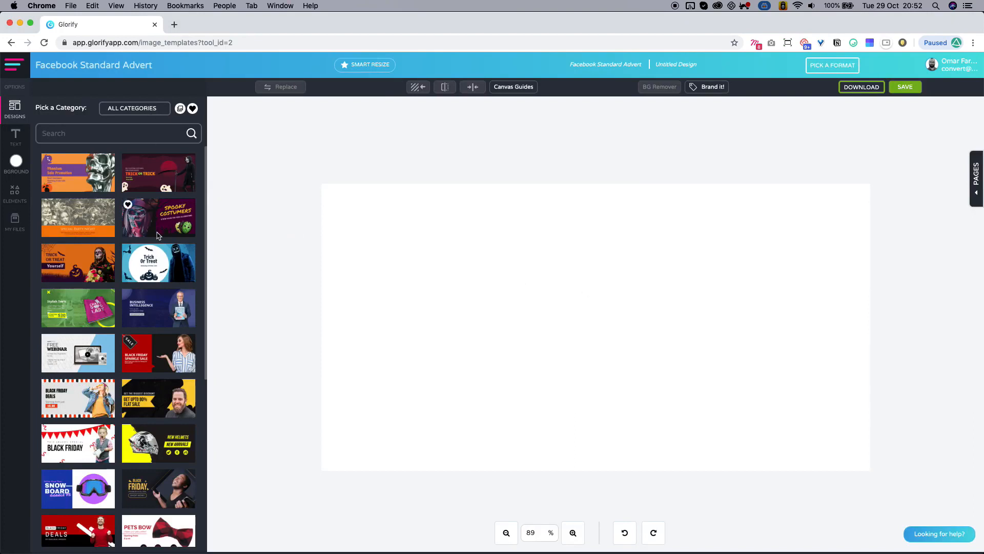
- Browse the Facebook advert designs across all categories, search them for "watch" and clear the search
scroll(158, 236, "down", 20)
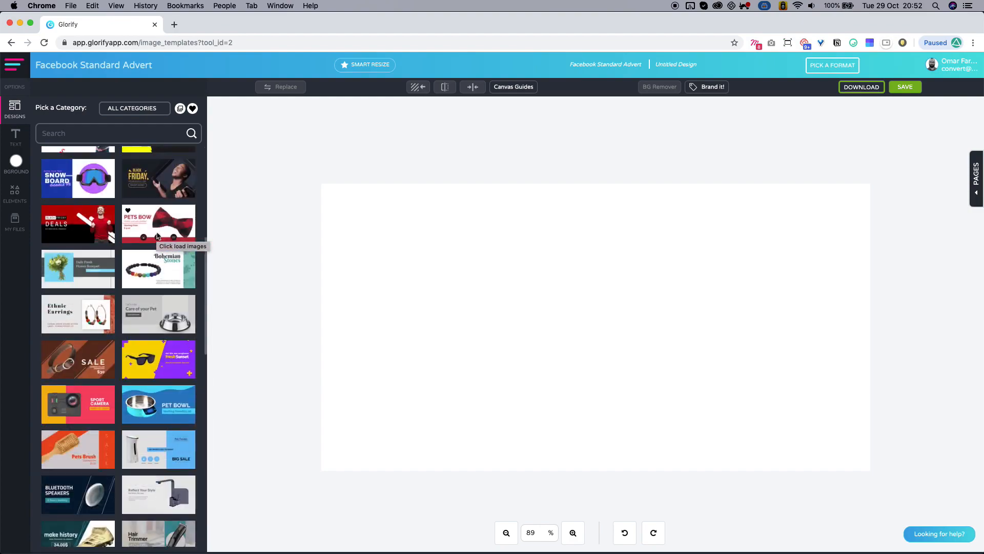
scroll(158, 235, "down", 4)
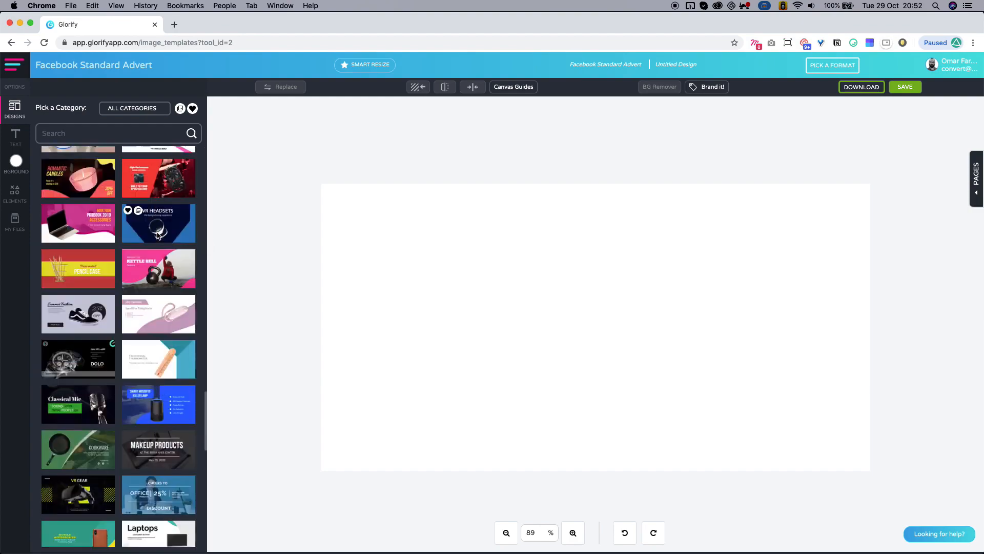
scroll(157, 235, "up", 20)
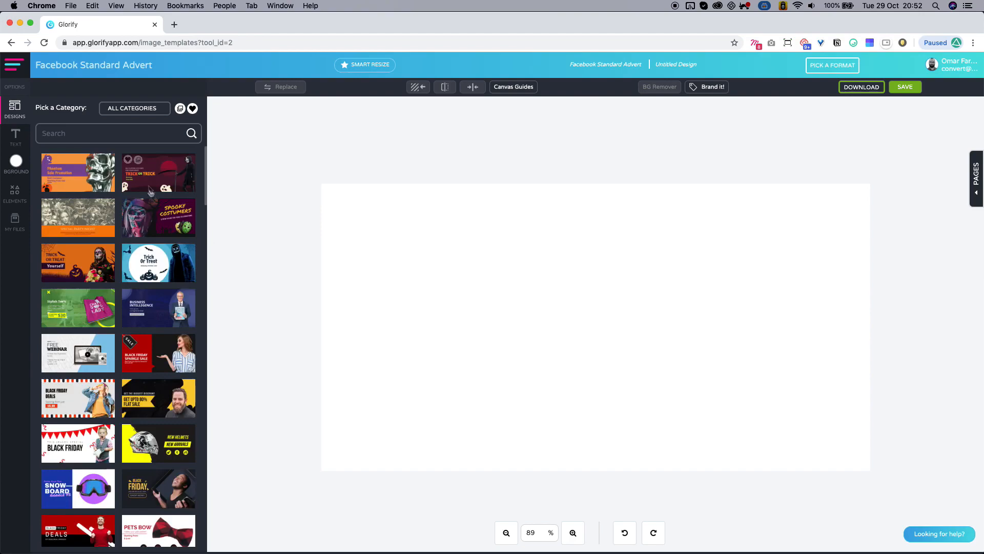
left_click(138, 110)
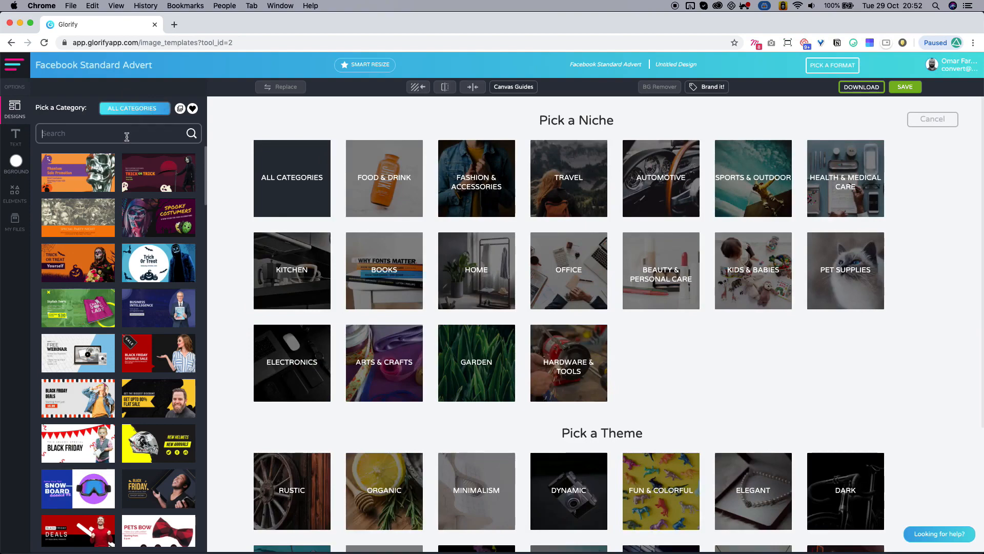
type("watch")
key("Return")
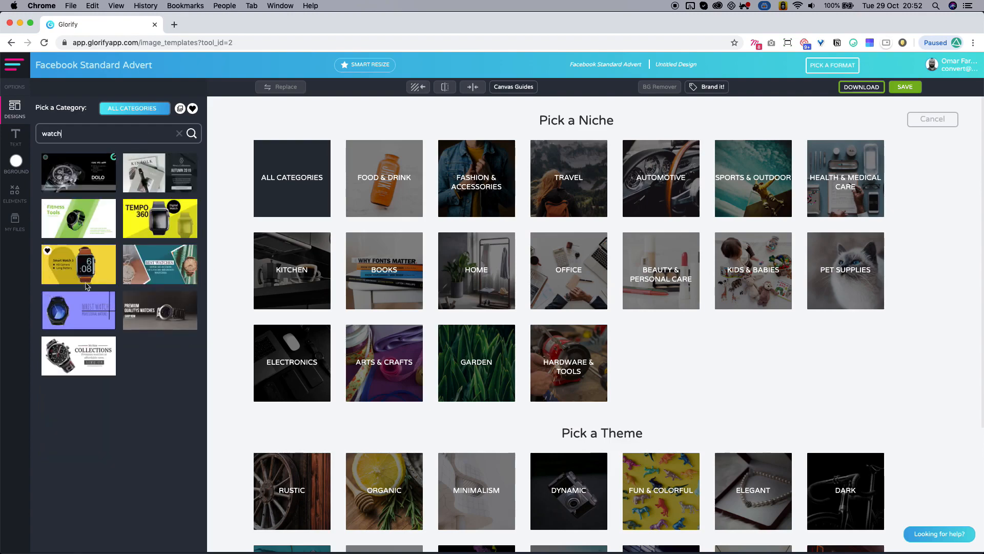
left_click(178, 133)
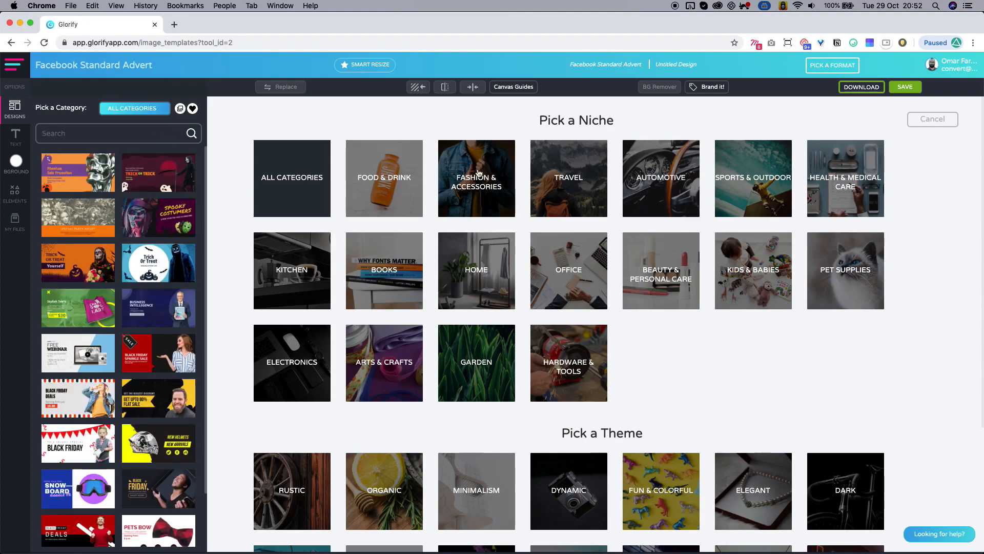
- Filter the designs by the Fashion & Accessories niche and load the snowboard goggle template onto the canvas
left_click(478, 174)
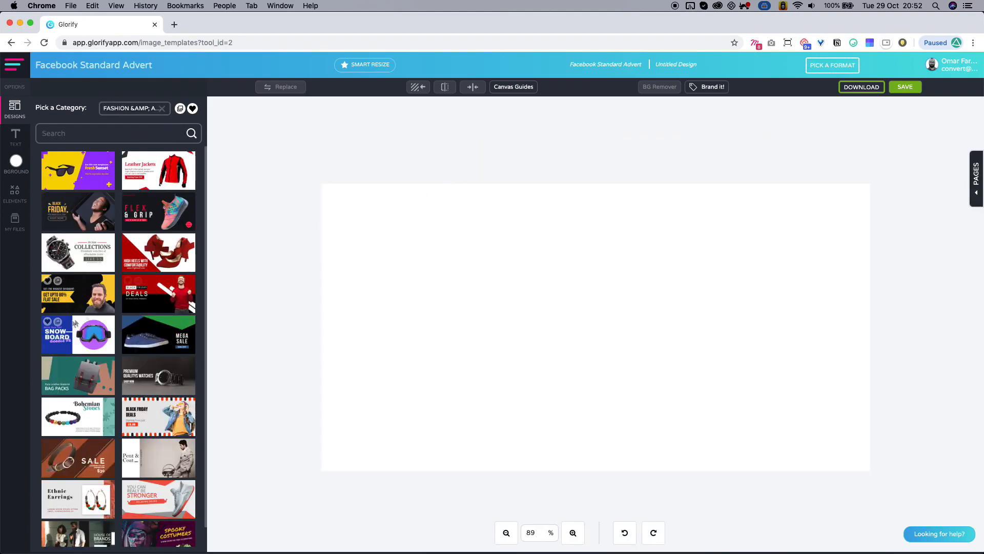
scroll(138, 305, "down", 20)
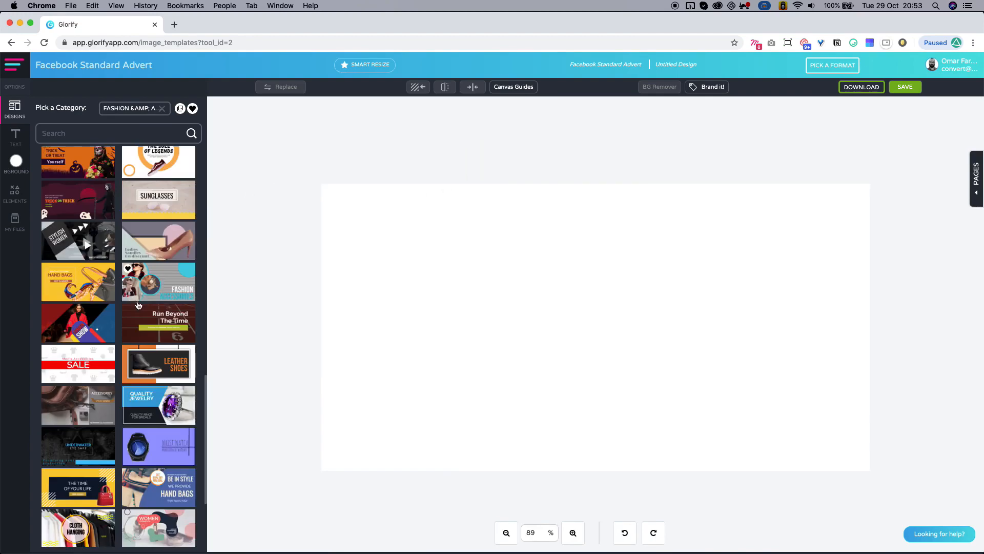
scroll(137, 305, "down", 5)
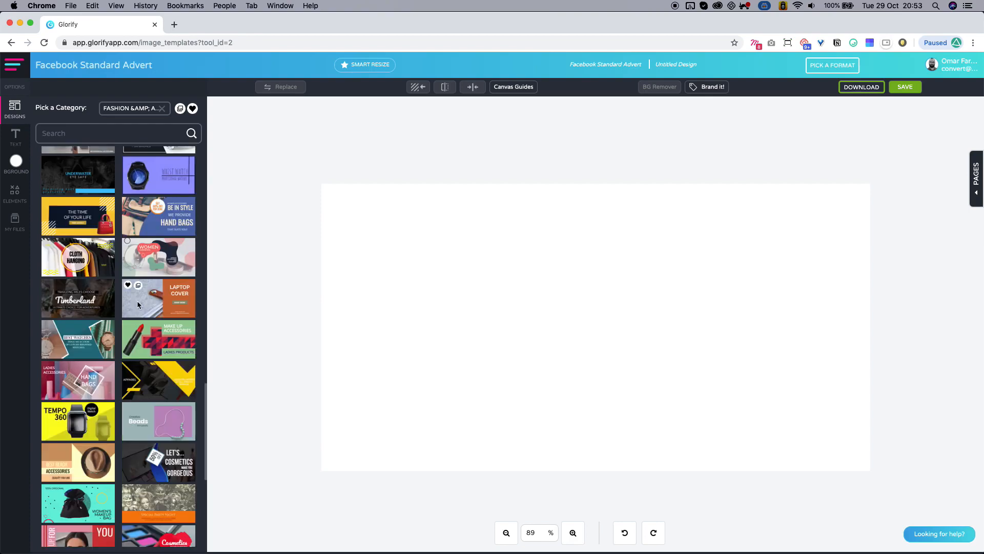
scroll(138, 305, "up", 10)
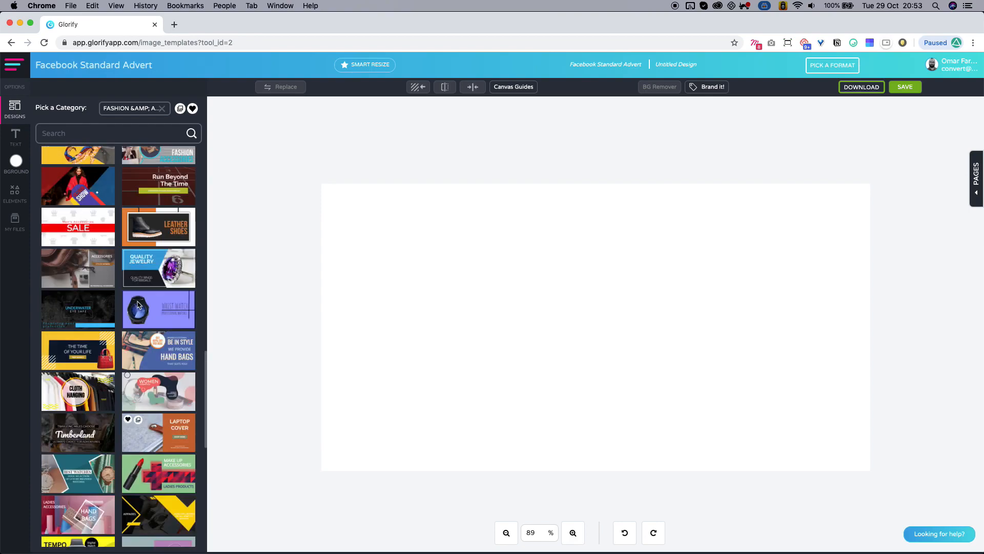
scroll(138, 305, "up", 5)
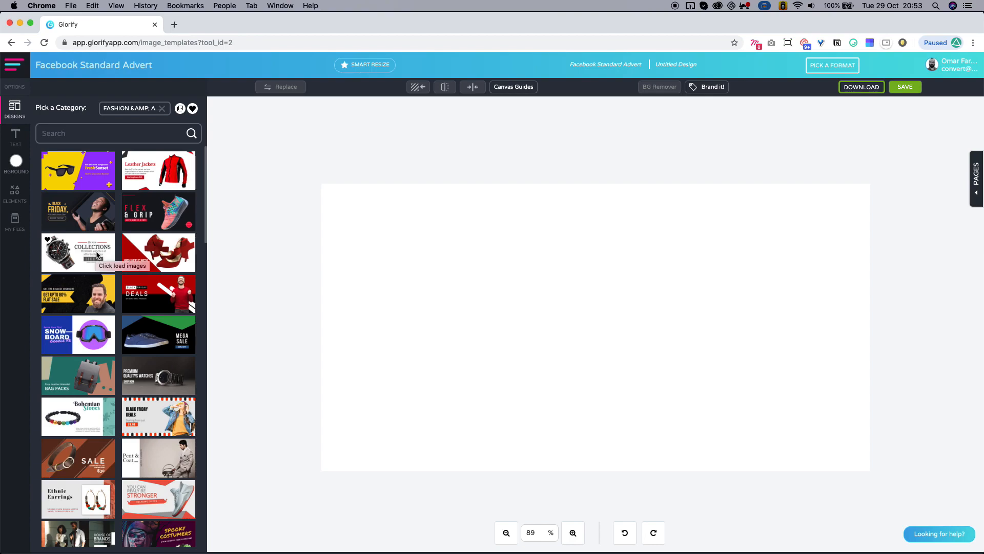
left_click(90, 346)
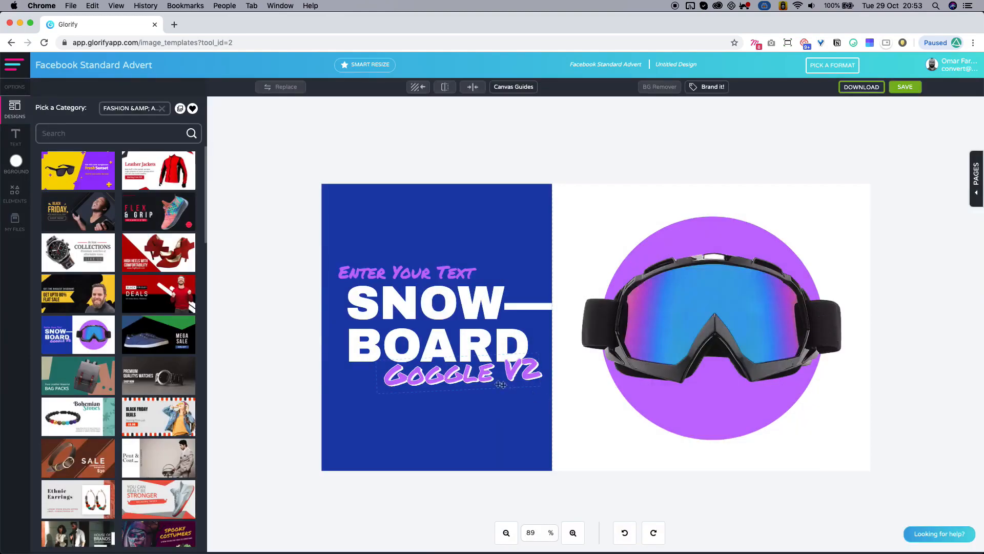
- Move the goggles image slightly up, send it behind the purple circle and bring it back to the front
left_click(717, 316)
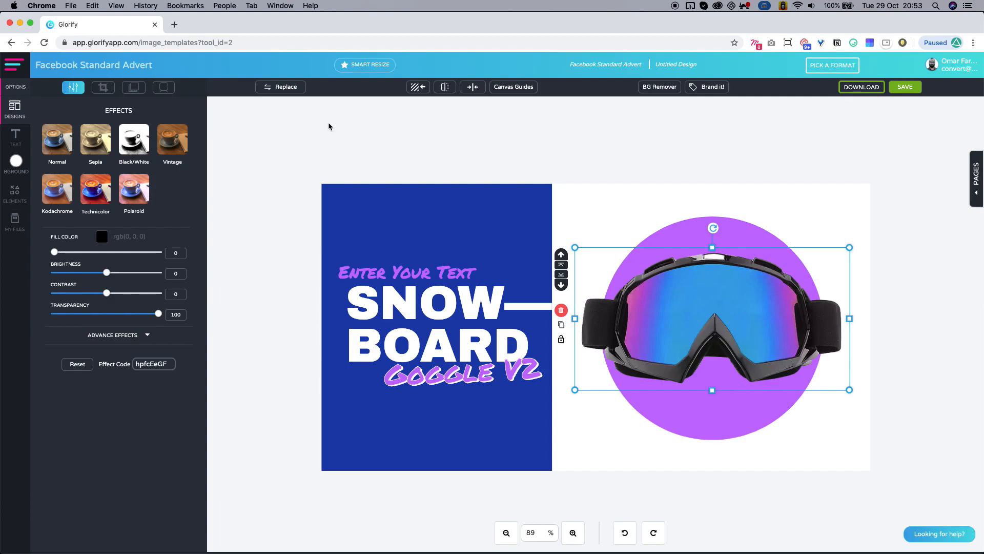
mouse_move(750, 297)
left_mouse_down()
mouse_move(723, 290)
mouse_move(775, 288)
mouse_move(752, 289)
left_mouse_up()
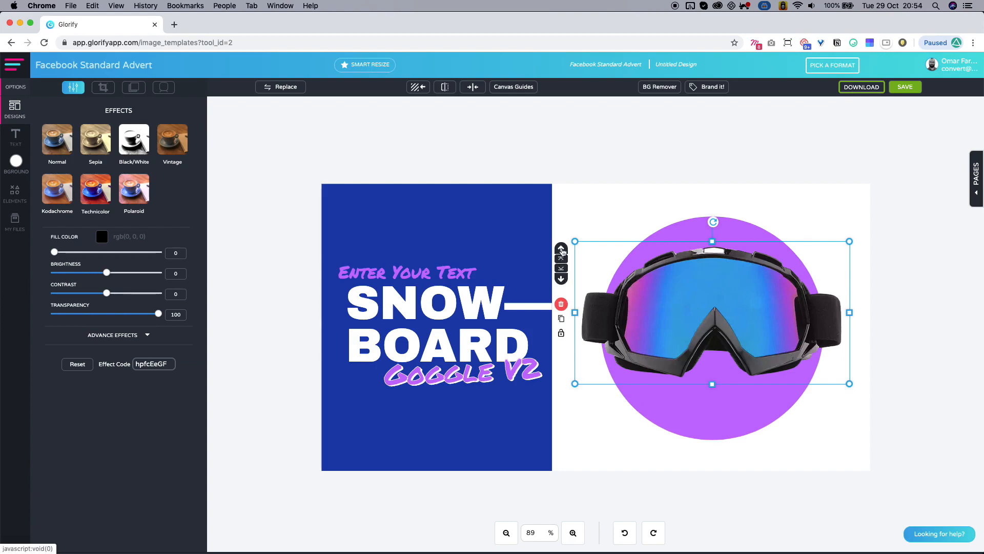
left_click(561, 279)
left_click(562, 279)
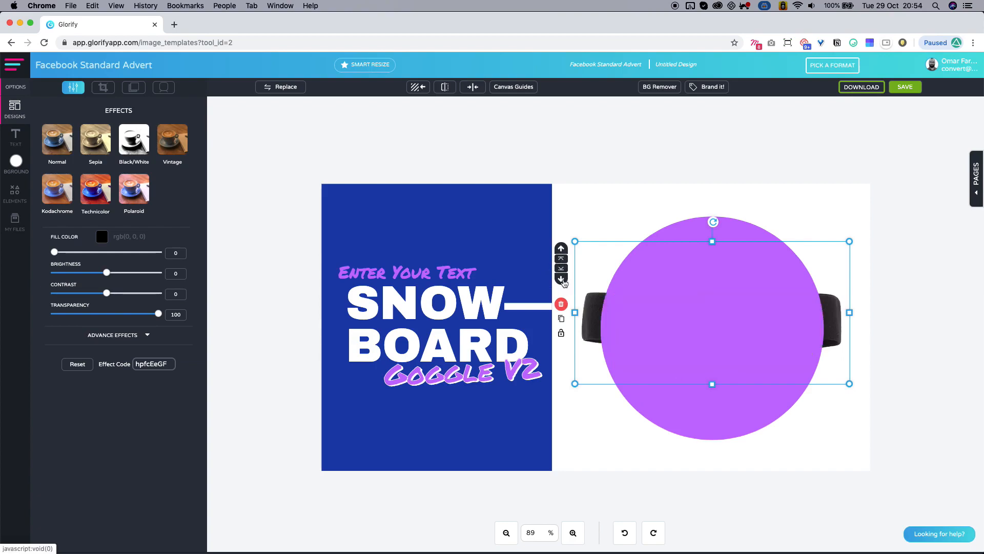
left_click(561, 250)
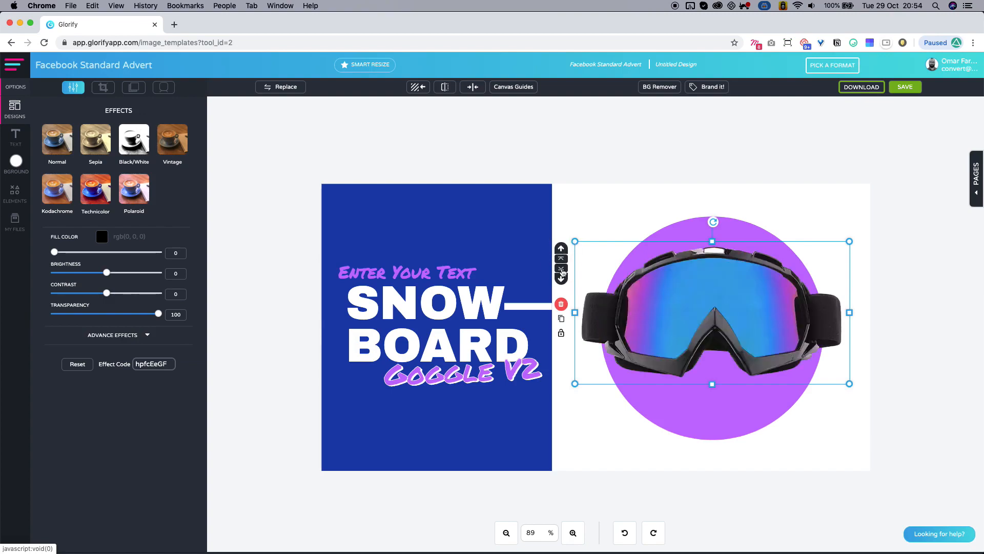
left_click(561, 270)
left_click(561, 259)
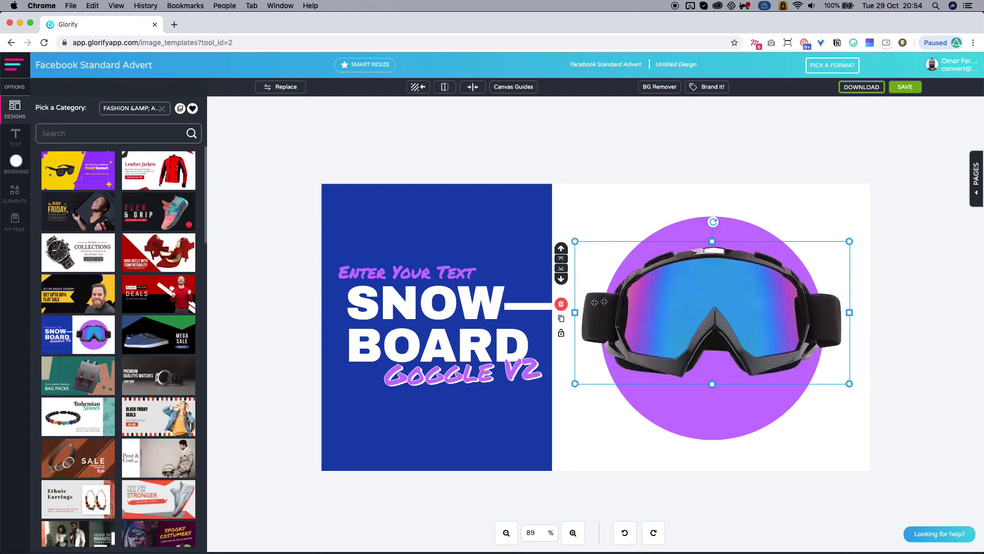
- Lock and unlock the goggles image and shift it slightly down
left_click(561, 333)
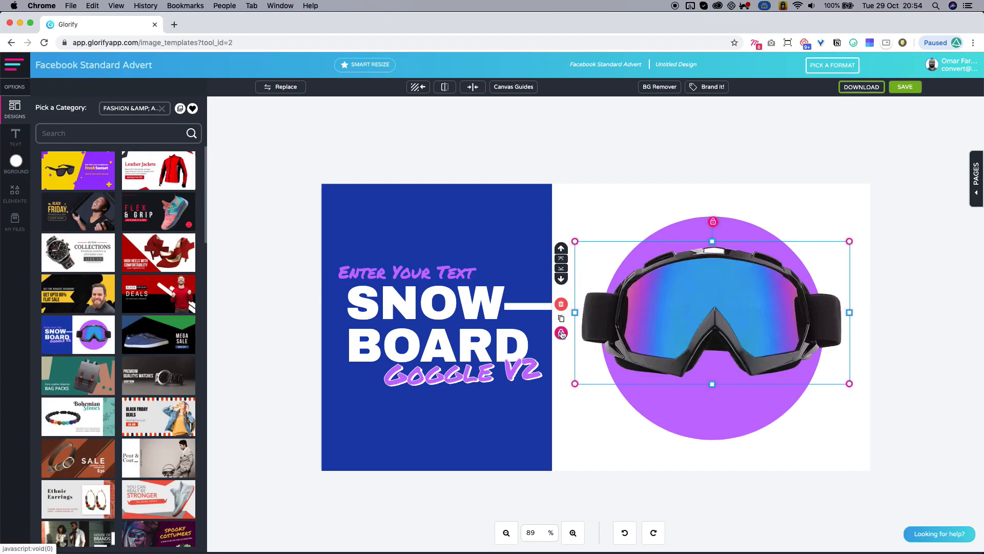
left_click(561, 335)
left_click_drag(783, 318, 779, 321)
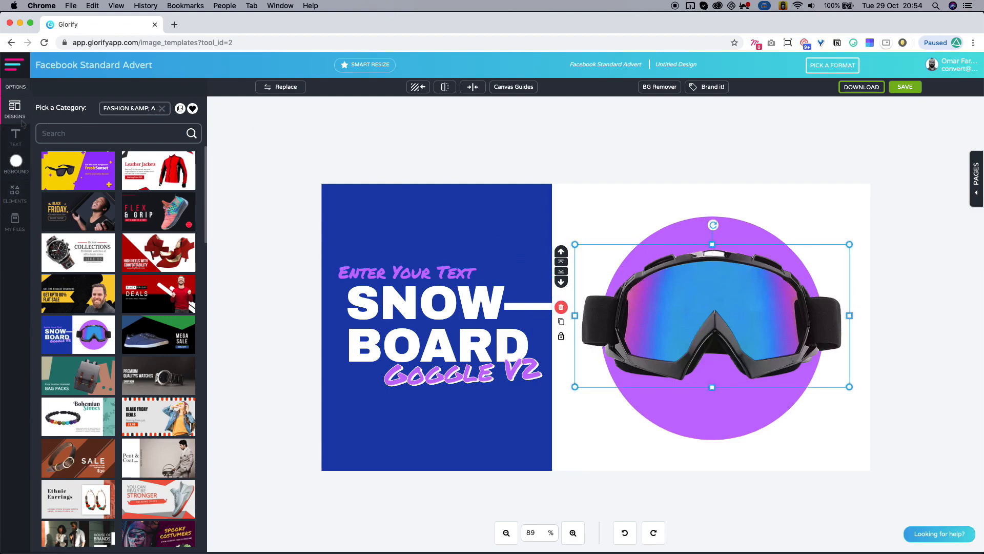
- Turn on the shadow for the goggles image, try and adjust Drop Shadow, and switch to the Shadow type
left_click(15, 87)
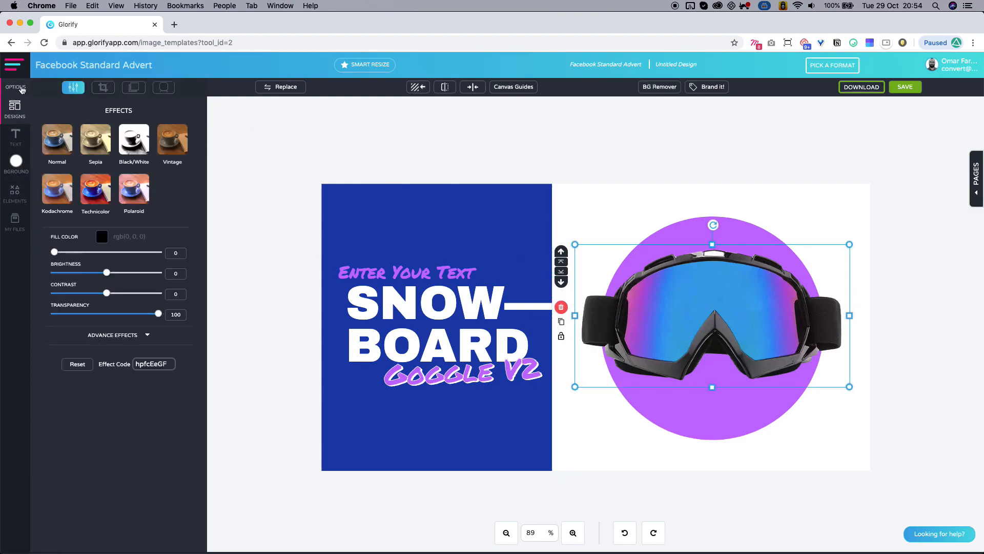
left_click(135, 88)
left_click(100, 121)
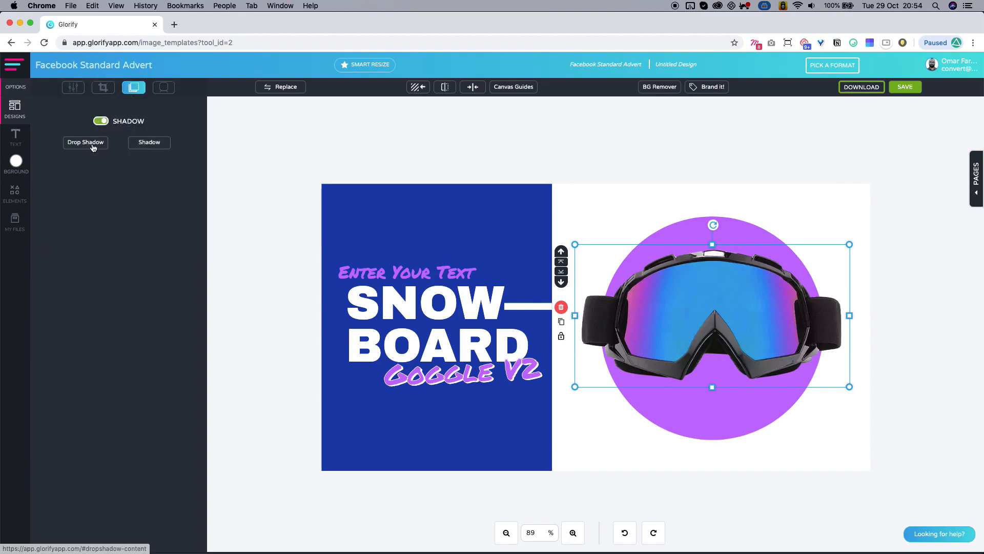
left_click(93, 148)
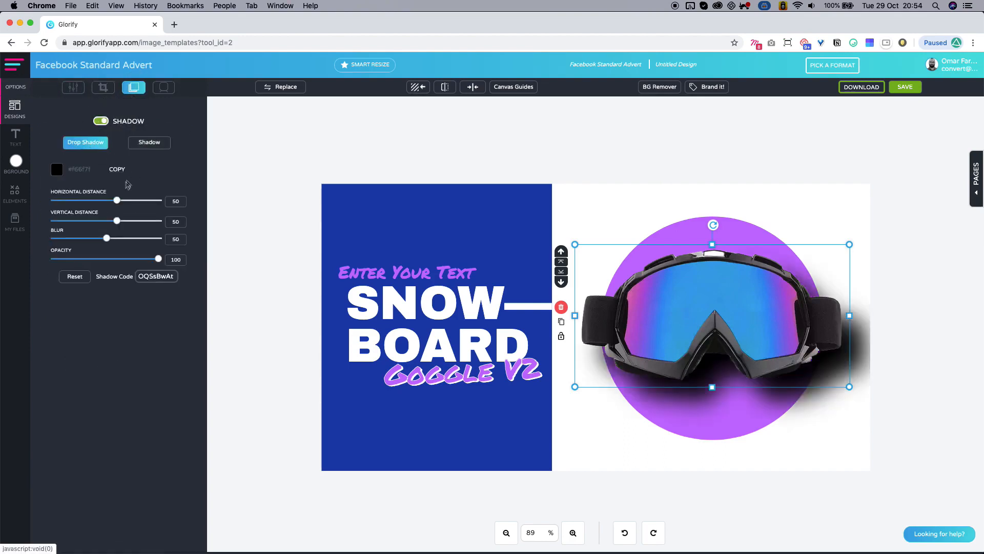
left_click_drag(120, 205, 134, 260)
left_click(147, 144)
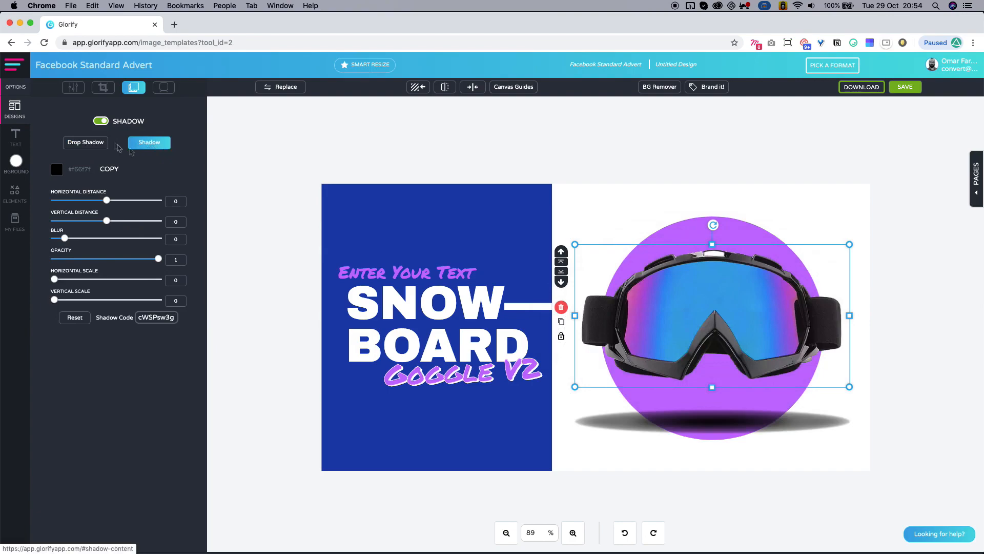
- Set the goggles shadow's blur to 20, vertical scale to 2.4 and vertical distance to -138
left_click_drag(65, 238, 171, 234)
left_click(175, 240)
key("BackSpace")
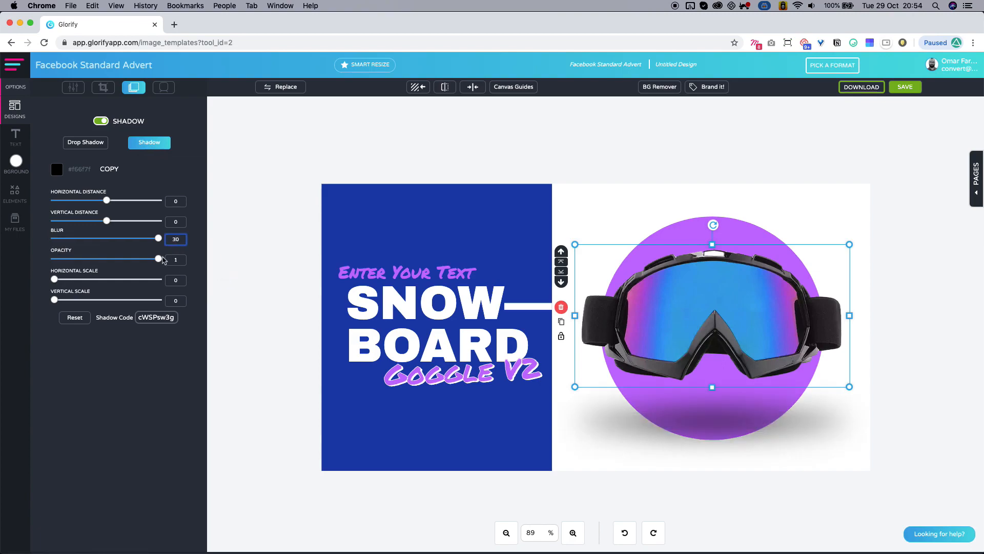
key("BackSpace")
type("2")
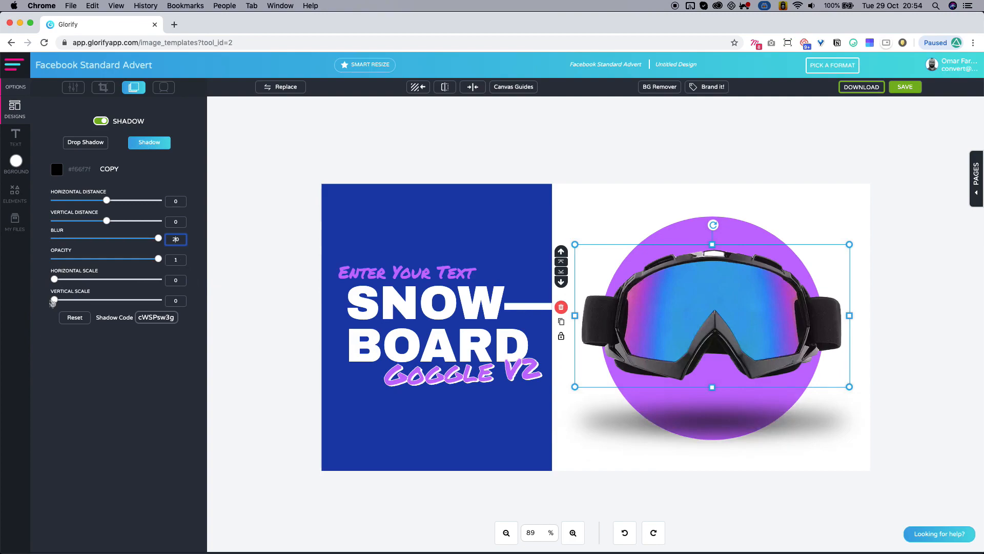
left_click_drag(54, 301, 123, 306)
left_click_drag(106, 220, 77, 238)
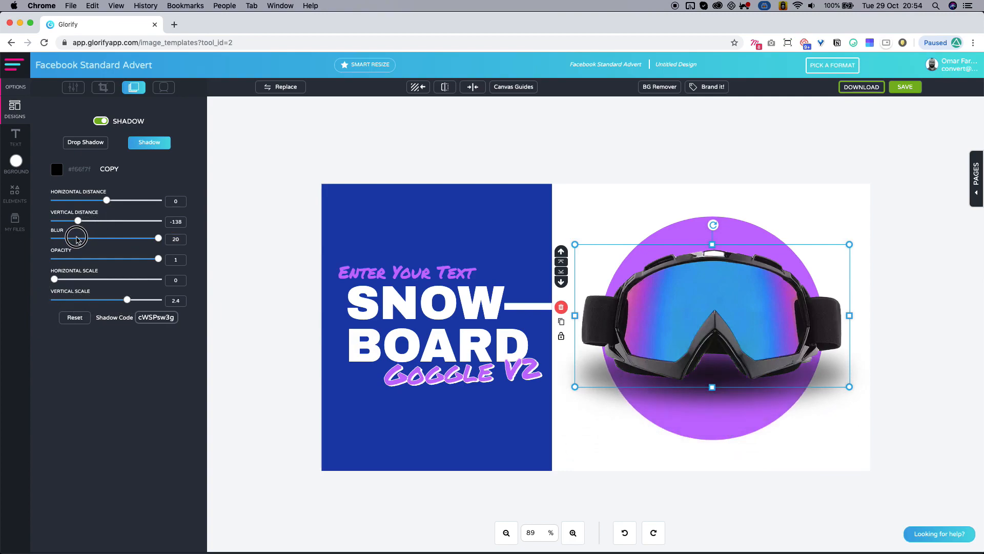
- Shift the goggles image down and back up, and set its shadow's vertical distance to -3
left_click_drag(742, 341, 747, 353)
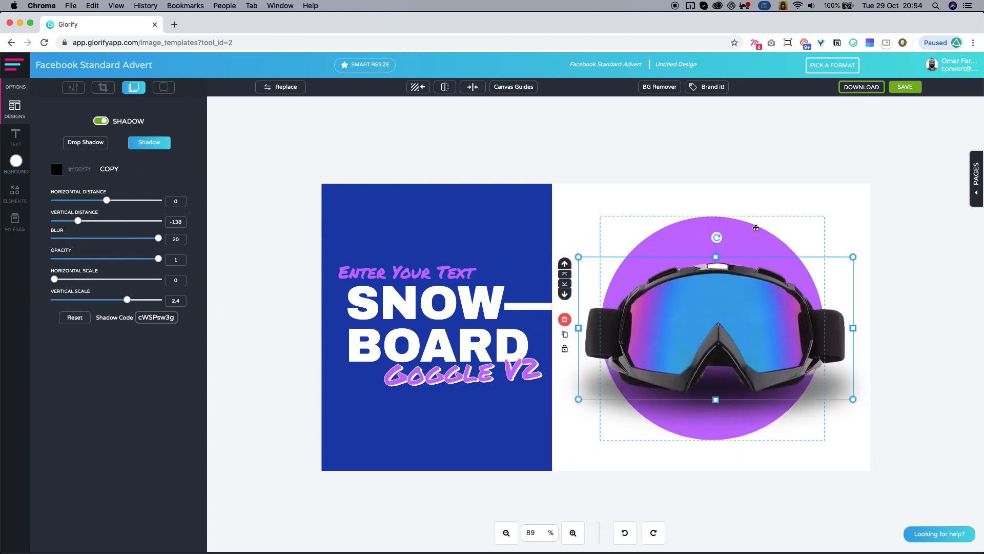
left_click_drag(78, 221, 97, 221)
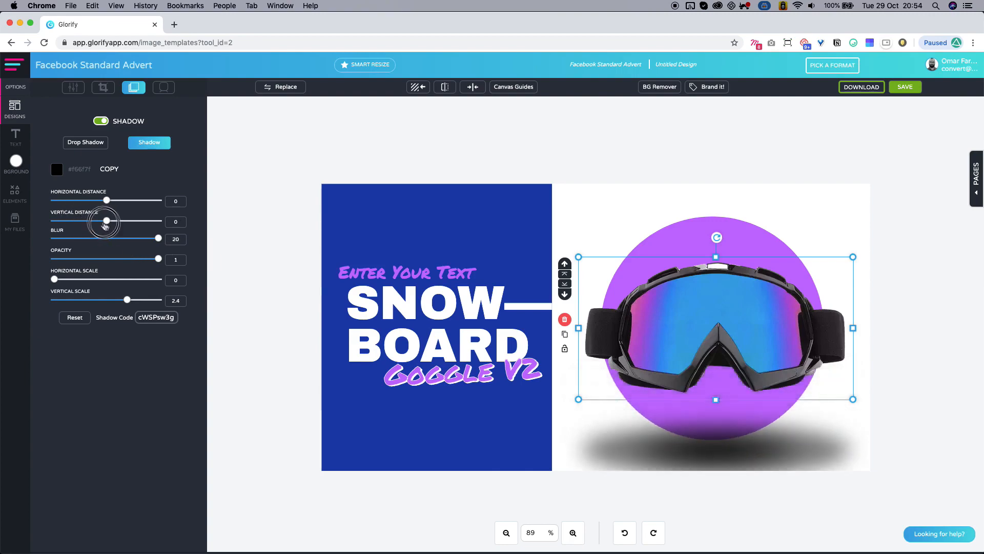
left_click_drag(729, 337, 726, 321)
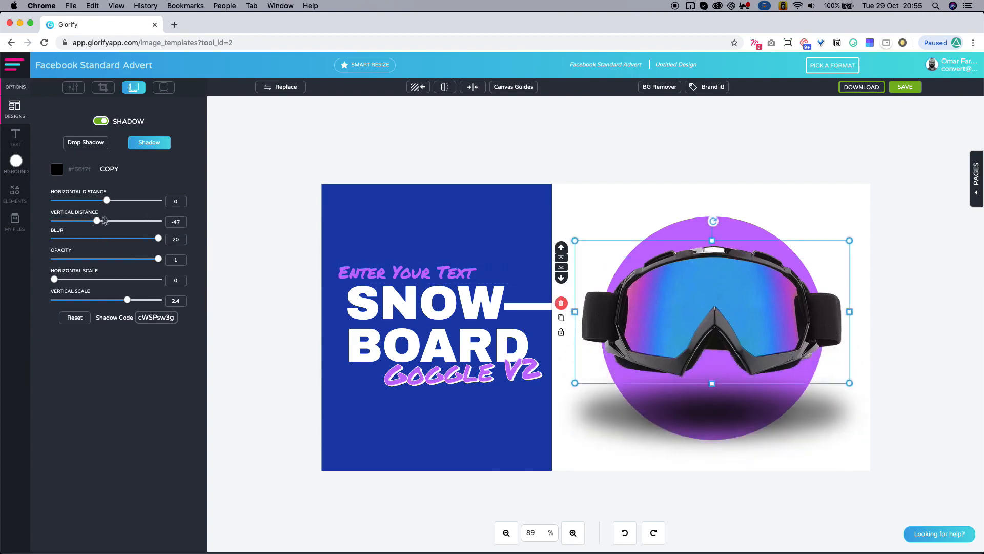
left_click_drag(97, 220, 105, 220)
- Try rotating the goggles image counterclockwise, bring it back to nearly level, and turn off its shadow
left_click_drag(712, 221, 769, 241)
key("super+z")
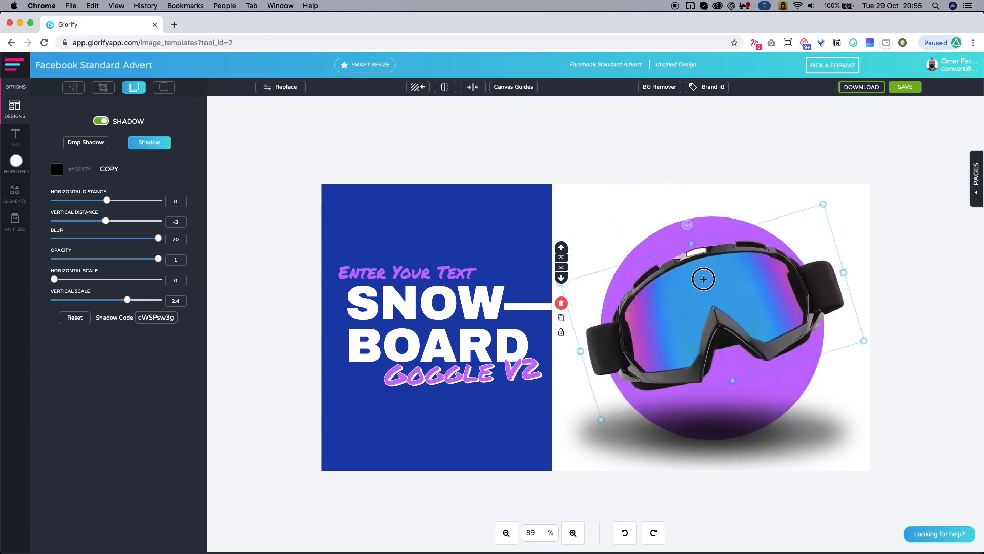
left_click(102, 122)
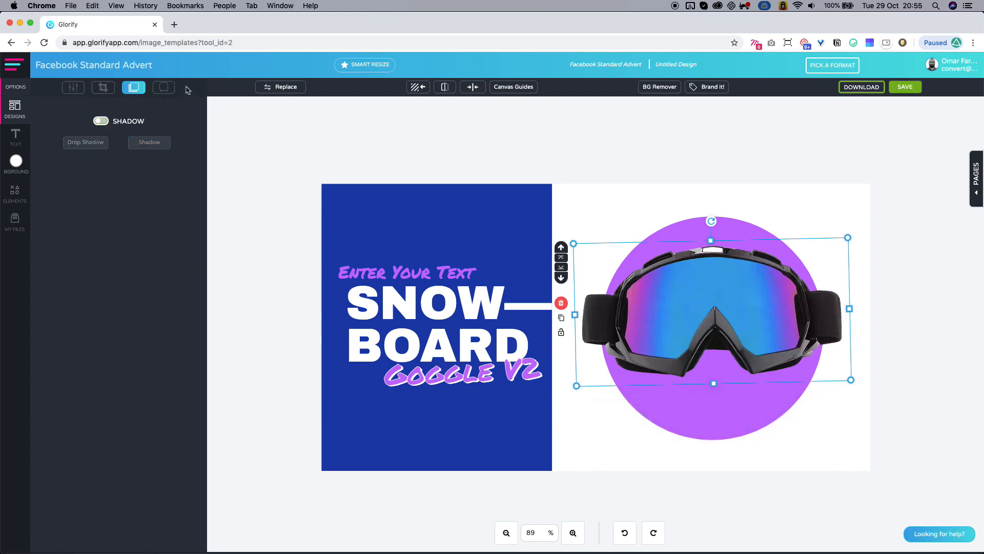
- Turn on the reflection for the goggles image and set its vertical move to 28 and blur to 8
left_click(164, 87)
left_click(98, 111)
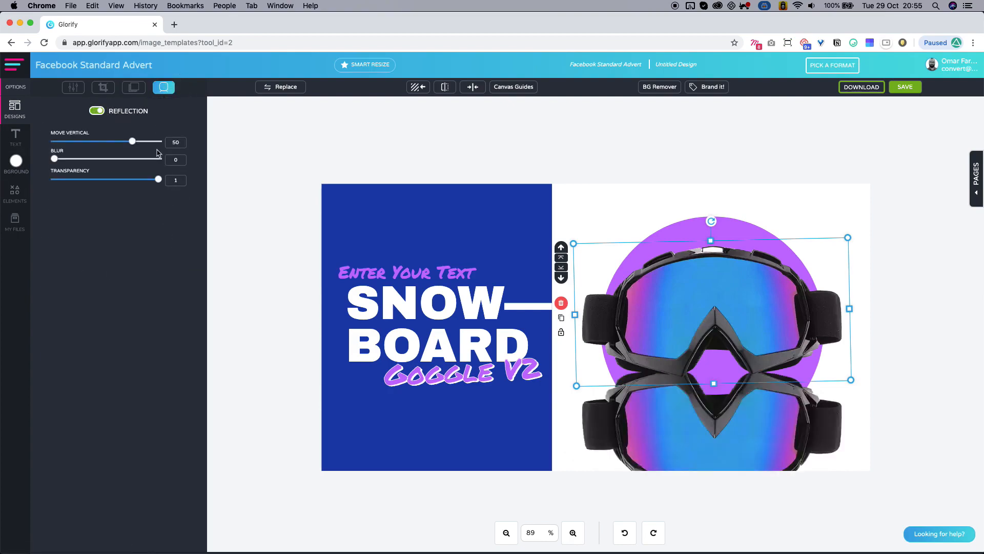
left_click_drag(132, 142, 122, 142)
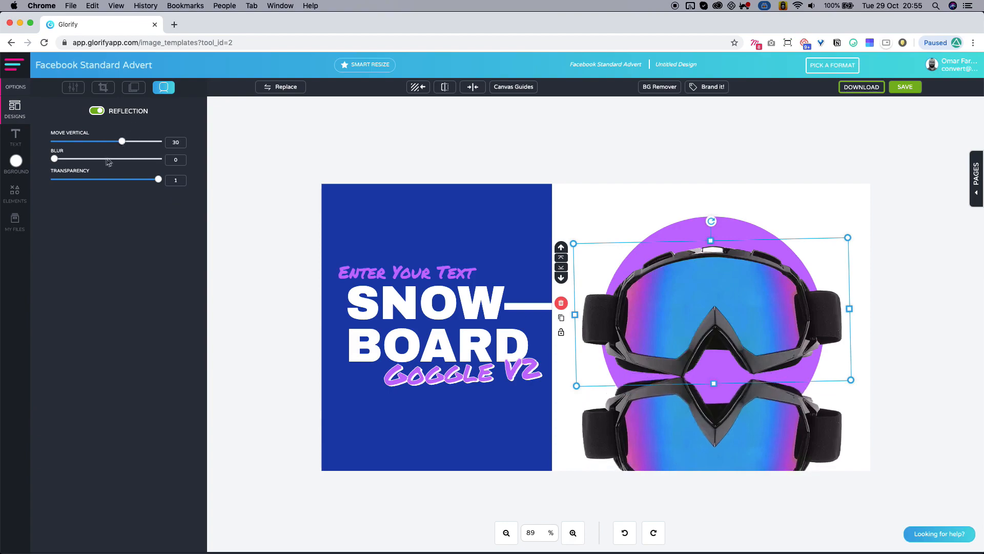
left_click_drag(53, 160, 121, 142)
- Straighten the goggles image, try a reflection vertical move of 44, and turn the reflection off
left_click_drag(651, 232, 714, 224)
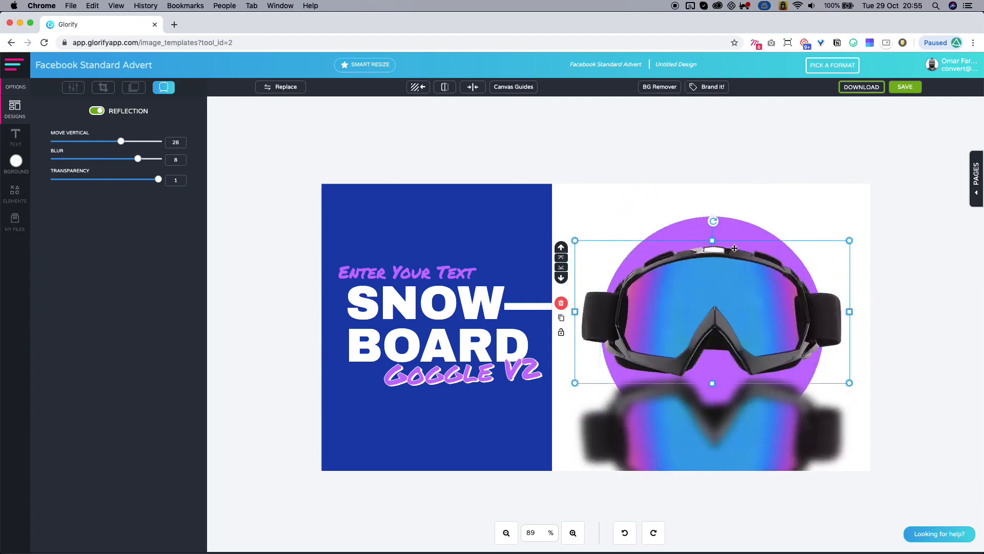
mouse_move(730, 260)
left_mouse_down()
mouse_move(737, 270)
mouse_move(732, 261)
left_mouse_up()
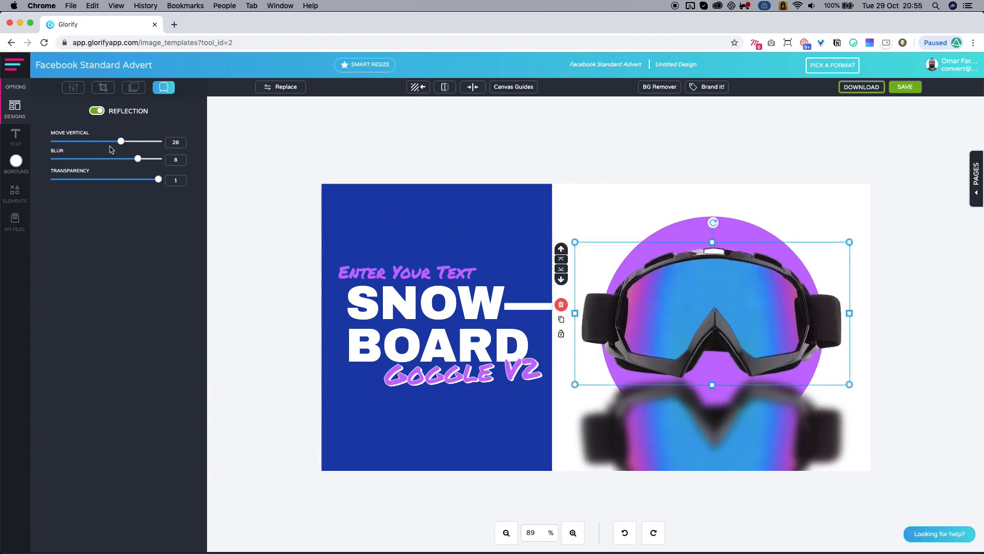
mouse_move(120, 142)
left_mouse_down()
mouse_move(113, 141)
mouse_move(129, 142)
left_mouse_up()
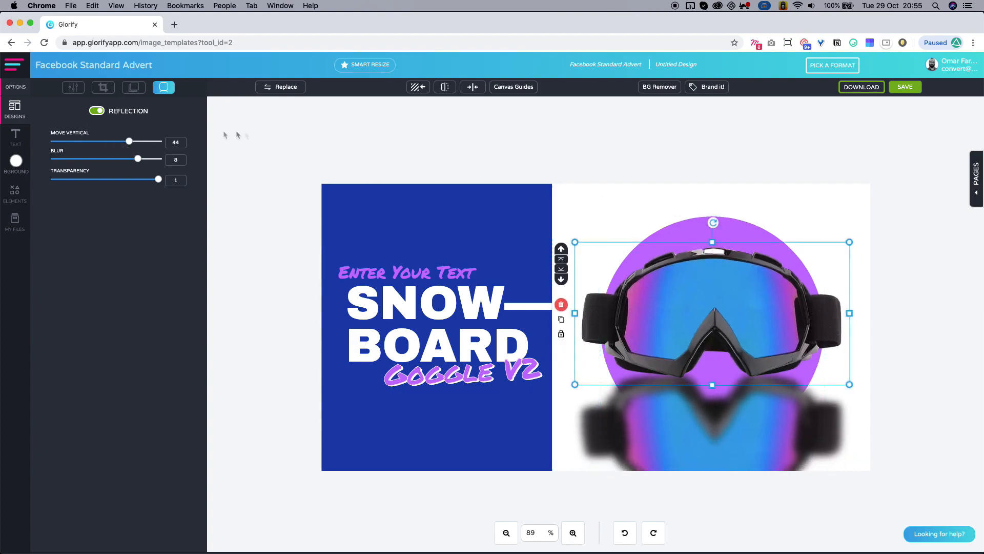
left_click(98, 111)
left_click_drag(752, 297, 751, 303)
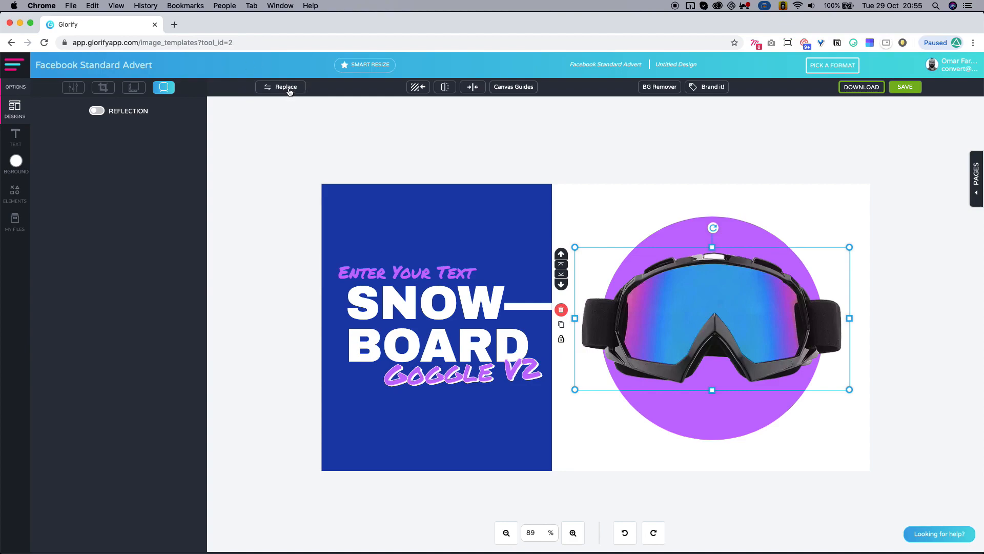
- Switch to Finder and upload the blue SKMEI watch image to the personal uploads
mouse_move(303, 543)
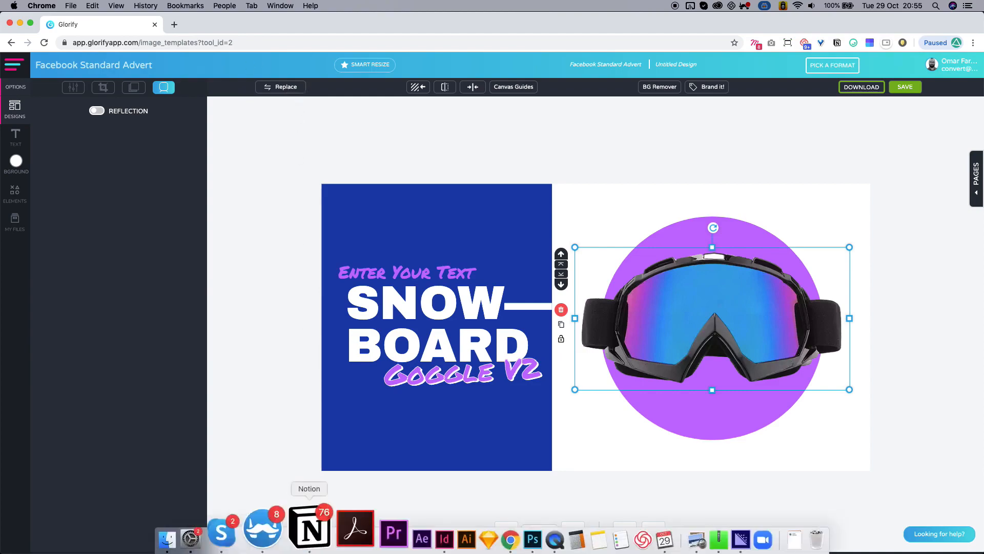
left_click(218, 537)
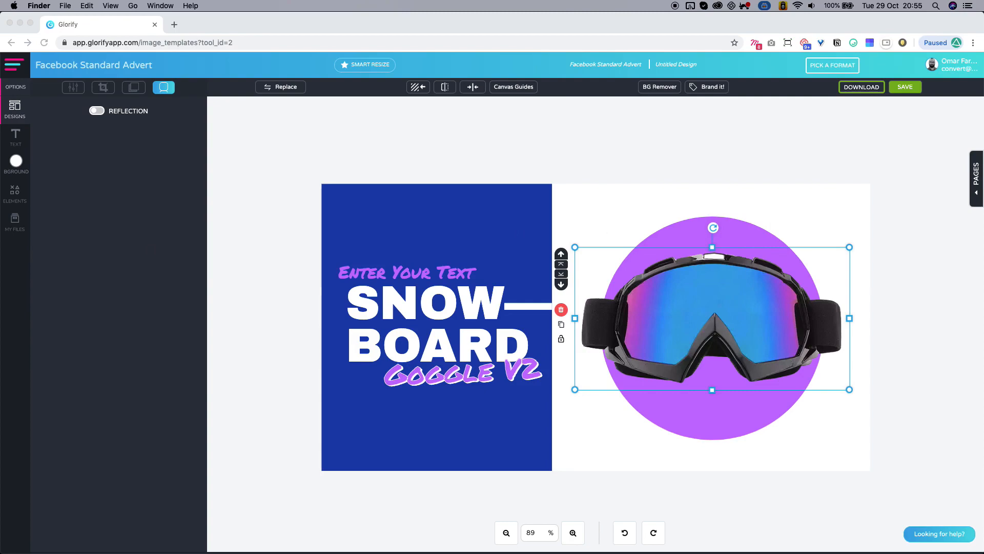
left_click_drag(0, 287, 482, 247)
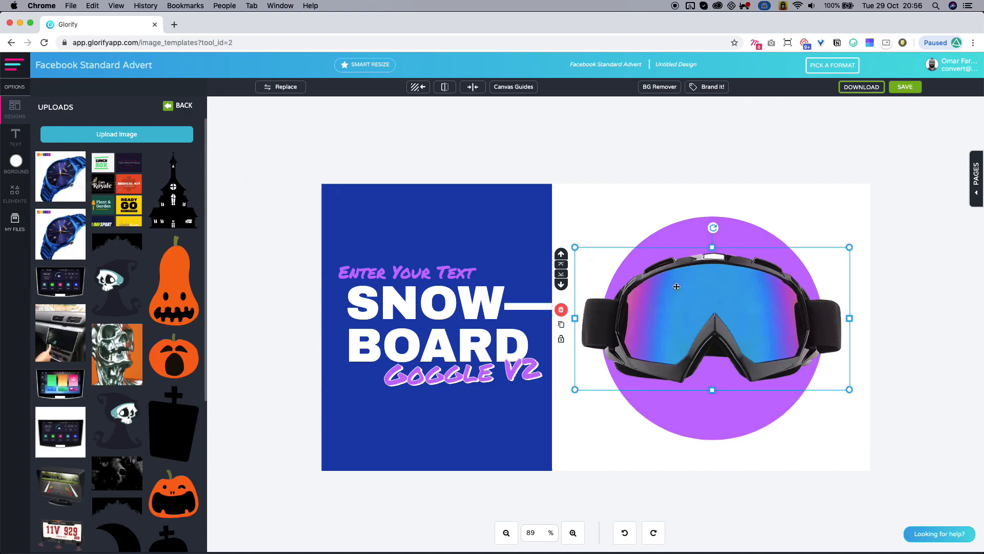
- Replace the goggles image with the uploaded SKMEI watch picture and position it over the purple circle
left_click(282, 88)
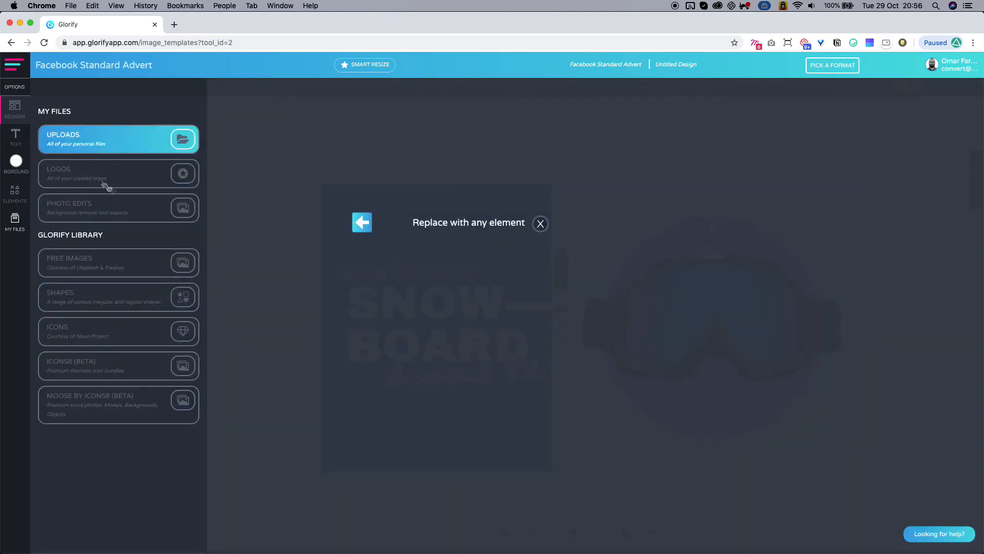
left_click(143, 143)
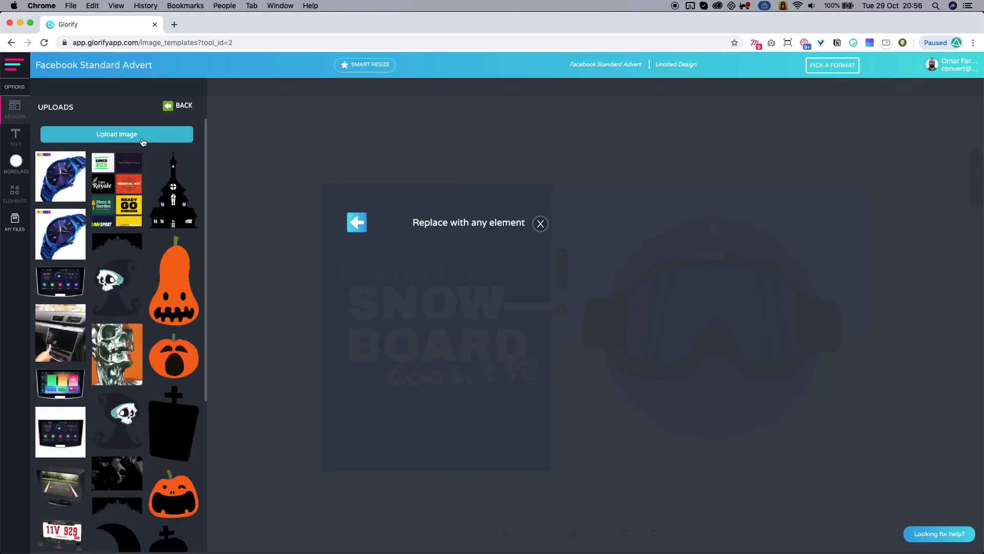
left_click(73, 177)
left_click_drag(654, 302, 685, 332)
left_click_drag(748, 279, 772, 295)
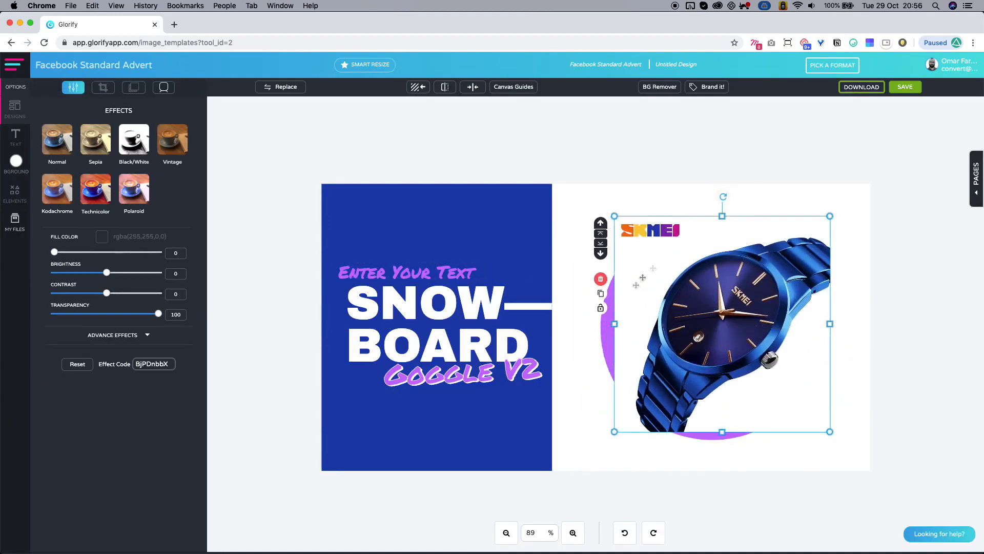
left_click_drag(716, 359, 708, 358)
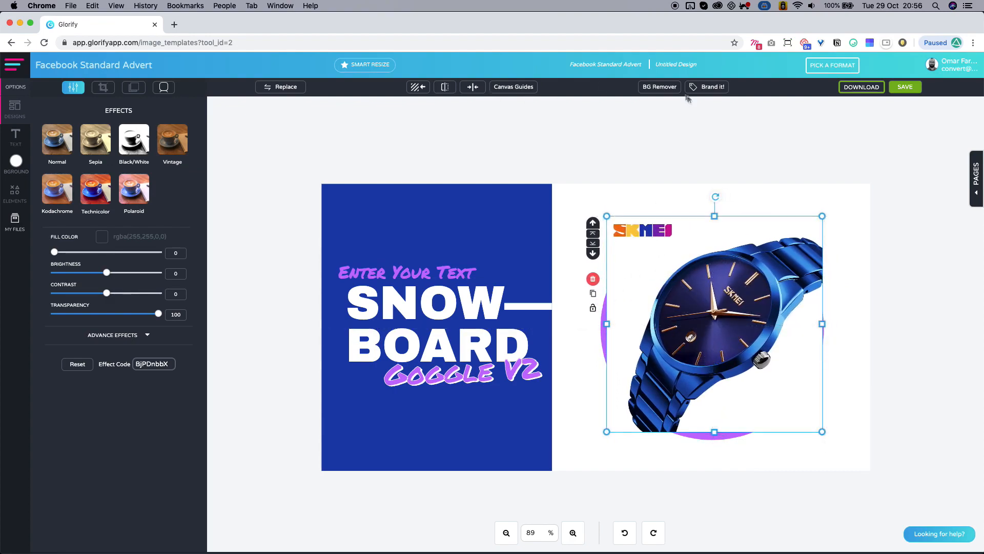
- Open the watch image in BG Remover, turn off Auto-Clip and mark the watch to keep with a diagonal green stroke
left_click(665, 89)
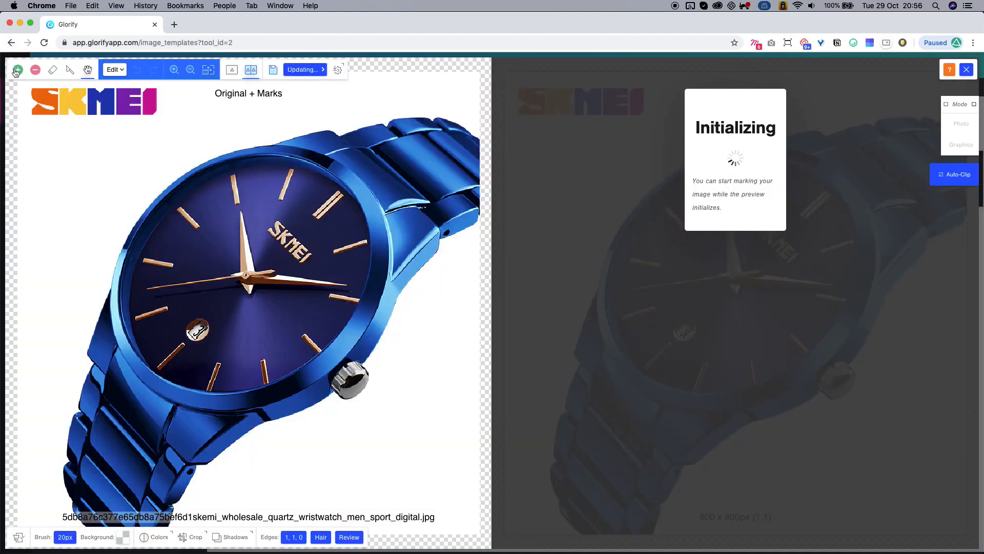
left_click(17, 69)
left_click(425, 161)
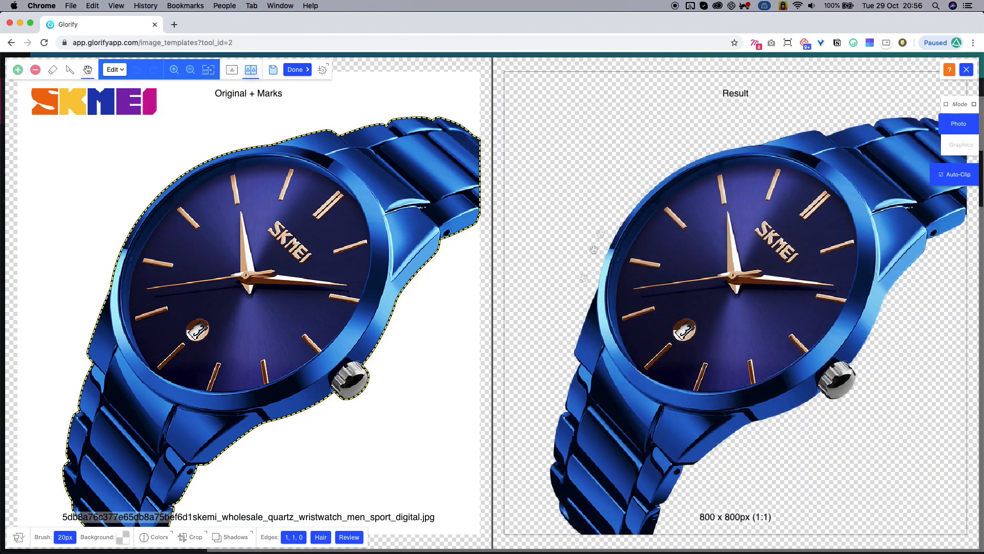
left_click(950, 176)
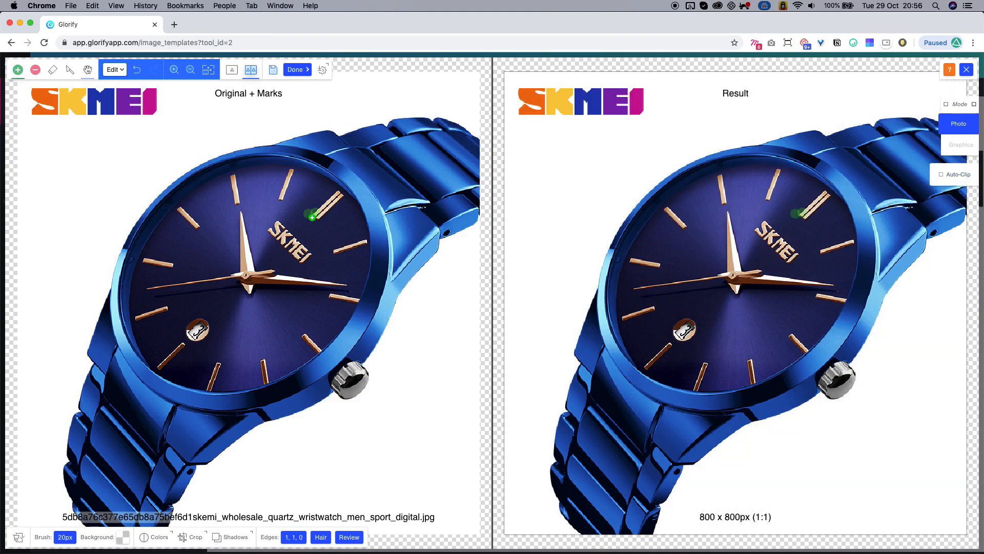
mouse_move(470, 163)
left_mouse_down()
mouse_move(370, 222)
mouse_move(160, 384)
mouse_move(76, 519)
left_mouse_up()
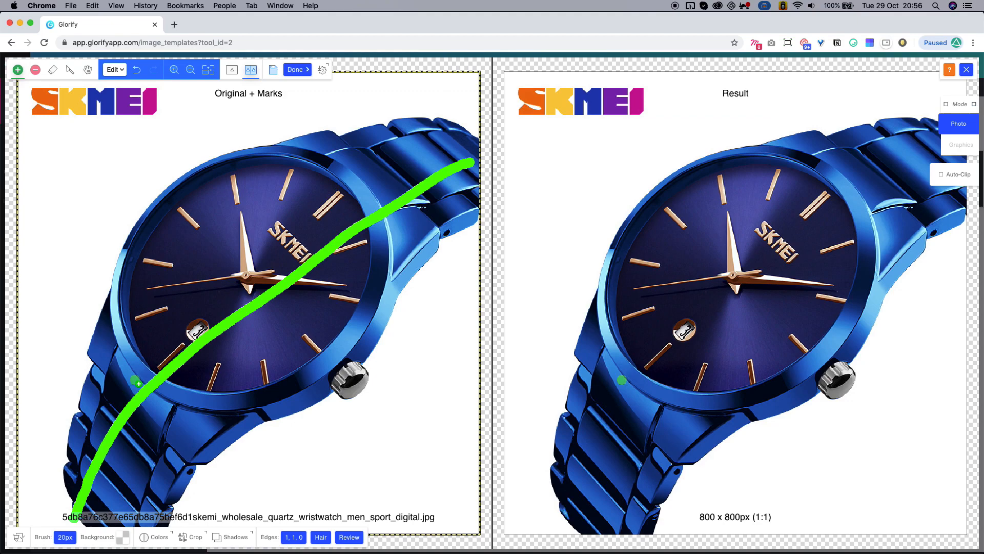
left_click(137, 70)
mouse_move(425, 153)
left_mouse_down()
mouse_move(307, 293)
mouse_move(117, 480)
left_mouse_up()
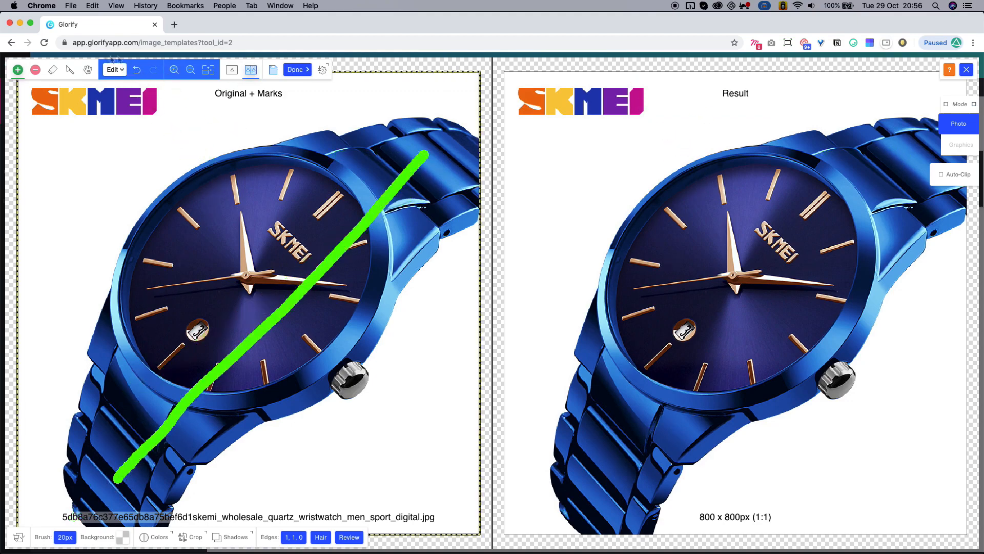
- Mark the SKMEI logo and the white background for removal with red strokes, and apply the cutout to the design
left_click(35, 69)
mouse_move(26, 99)
left_mouse_down()
mouse_move(169, 97)
mouse_move(64, 223)
left_mouse_up()
mouse_move(442, 330)
left_mouse_down()
mouse_move(408, 443)
mouse_move(359, 490)
left_mouse_up()
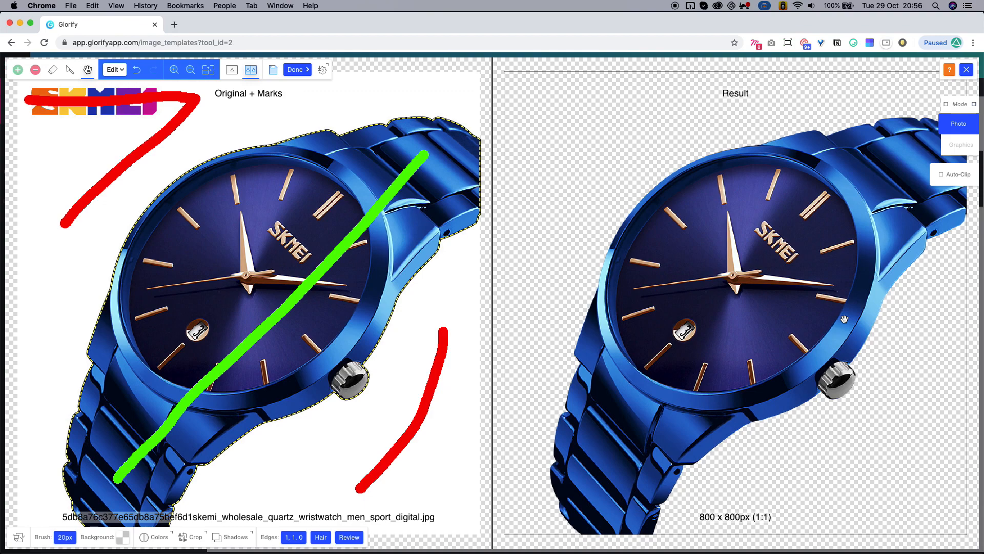
left_click(35, 69)
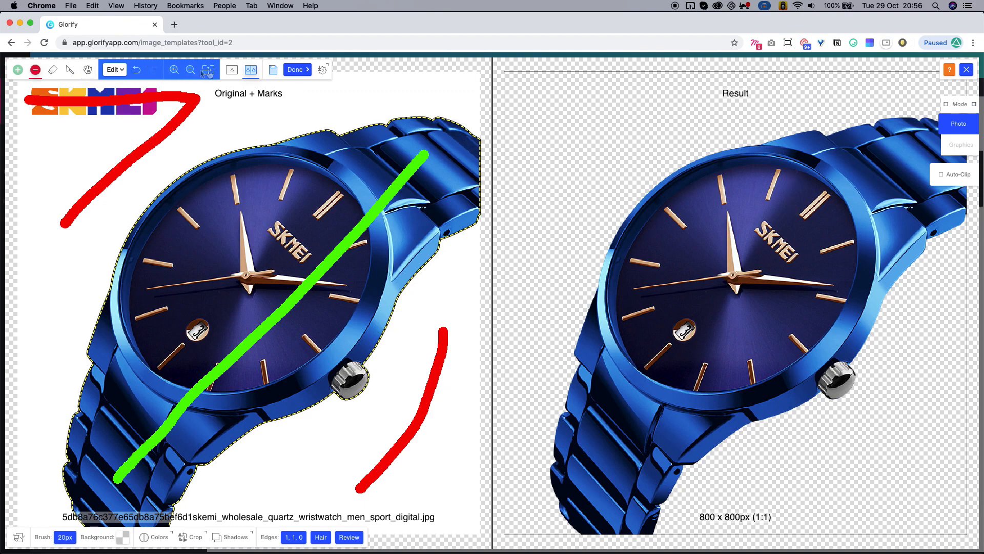
left_click(296, 71)
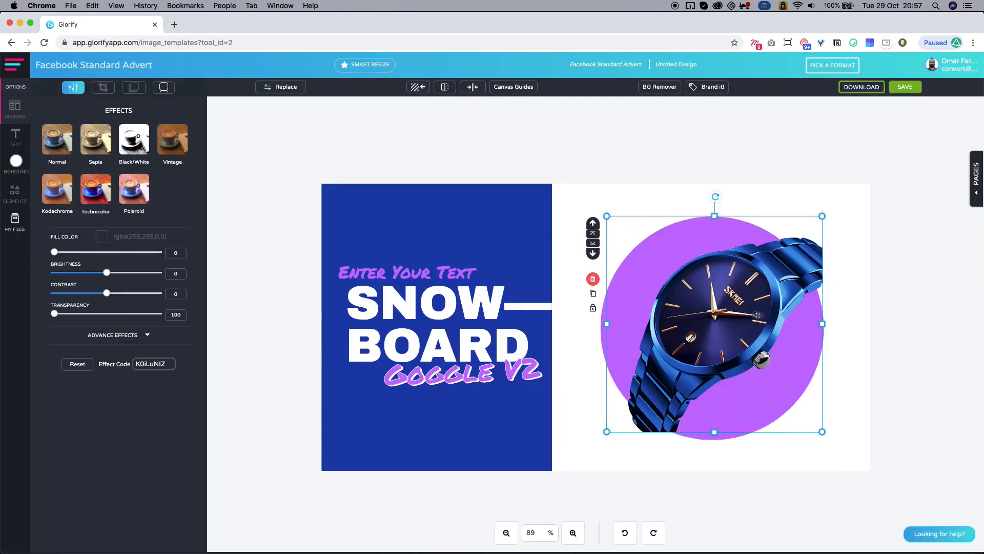
- Enlarge the cut-out watch and move it so its strap runs off the right and bottom edges of the advert
mouse_move(757, 318)
left_mouse_down()
mouse_move(649, 325)
mouse_move(778, 328)
mouse_move(755, 319)
left_mouse_up()
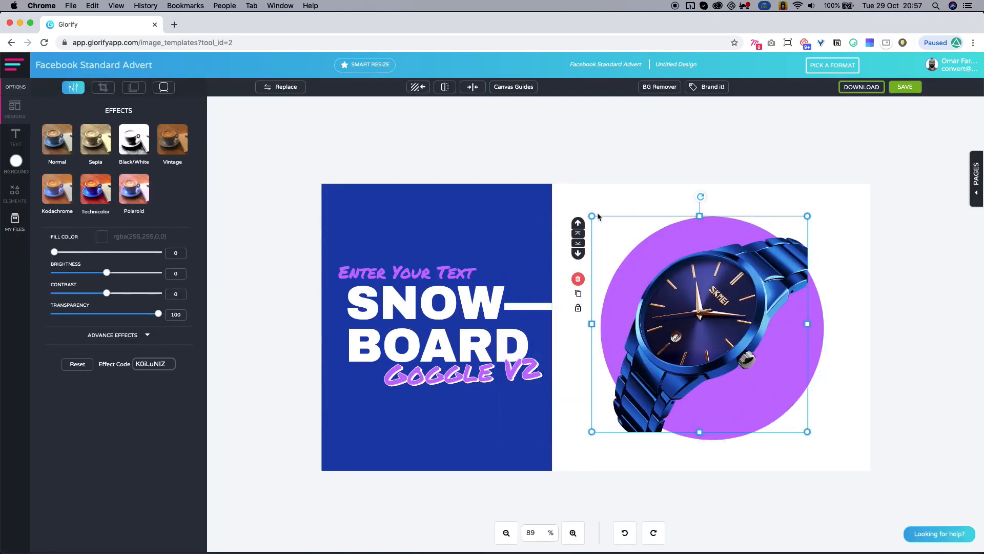
left_click_drag(591, 215, 524, 187)
left_click_drag(718, 291, 786, 334)
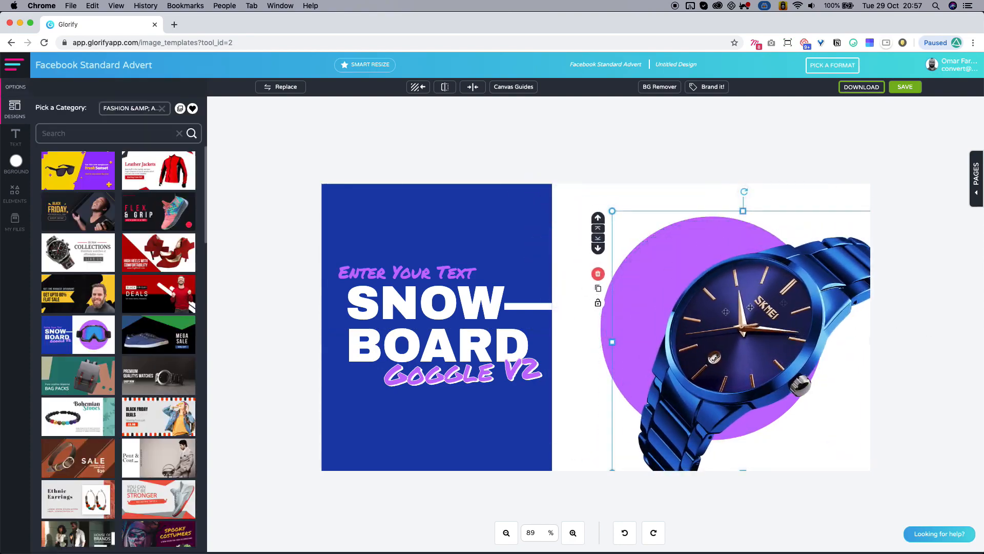
- Delete the "Goggle V2" text below the SNOW—BOARD headline
left_click(563, 212)
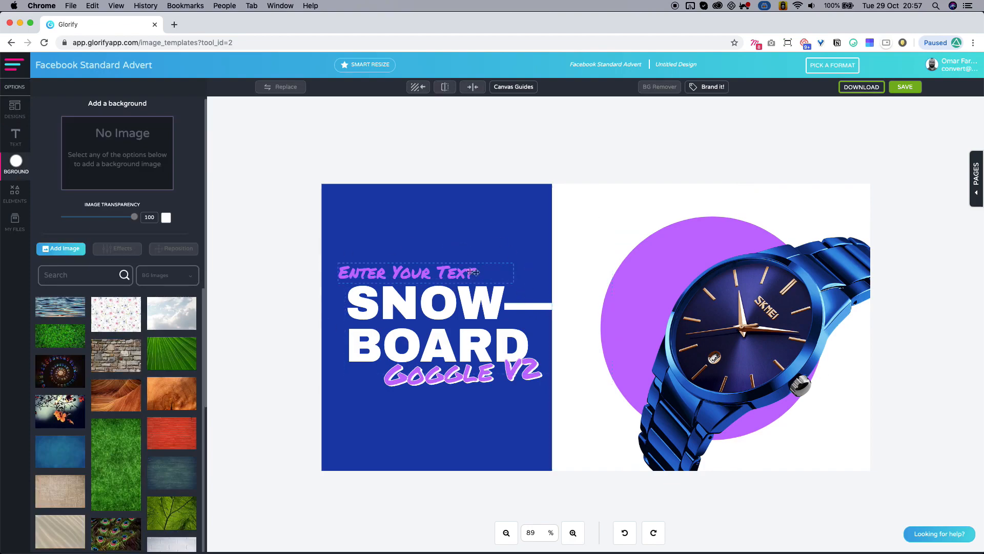
left_click(605, 324)
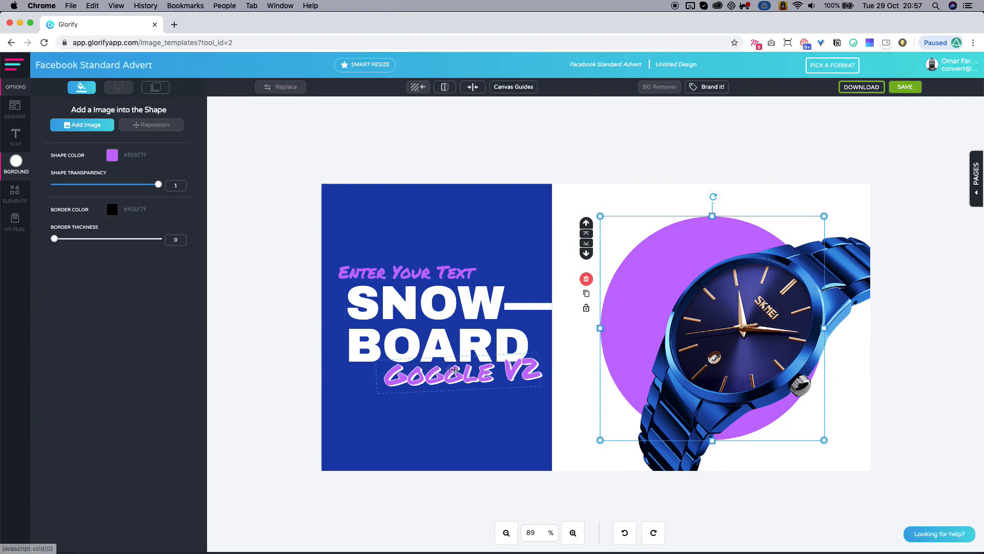
left_click(446, 376)
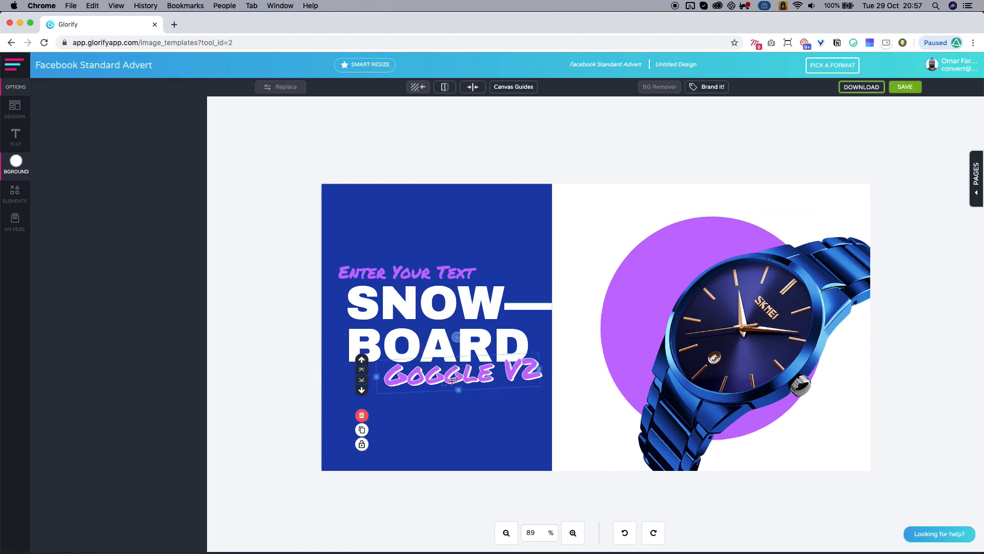
left_click(362, 415)
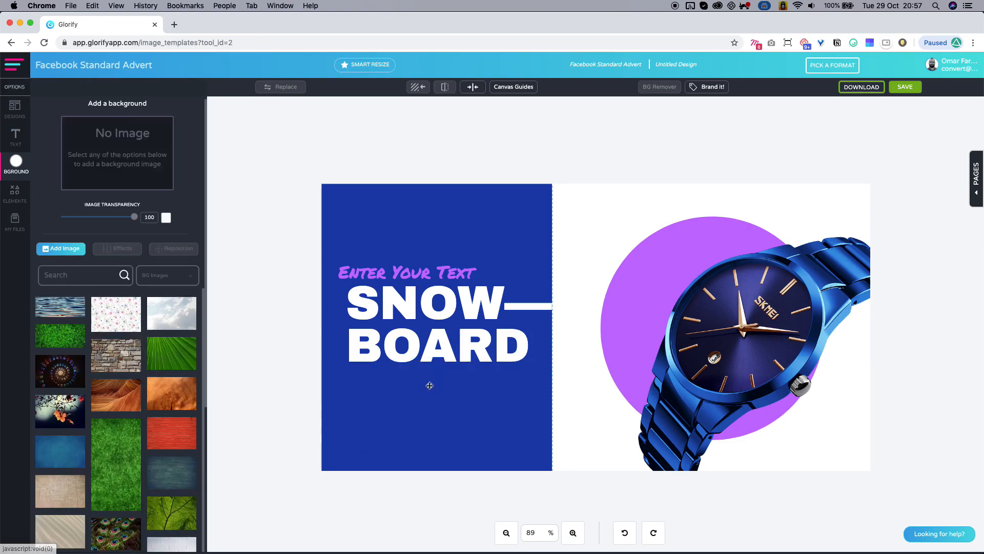
- Replace the "Enter Your Text" placeholder above the SNOW—BOARD headline with "Nickel Blue"
left_click(424, 269)
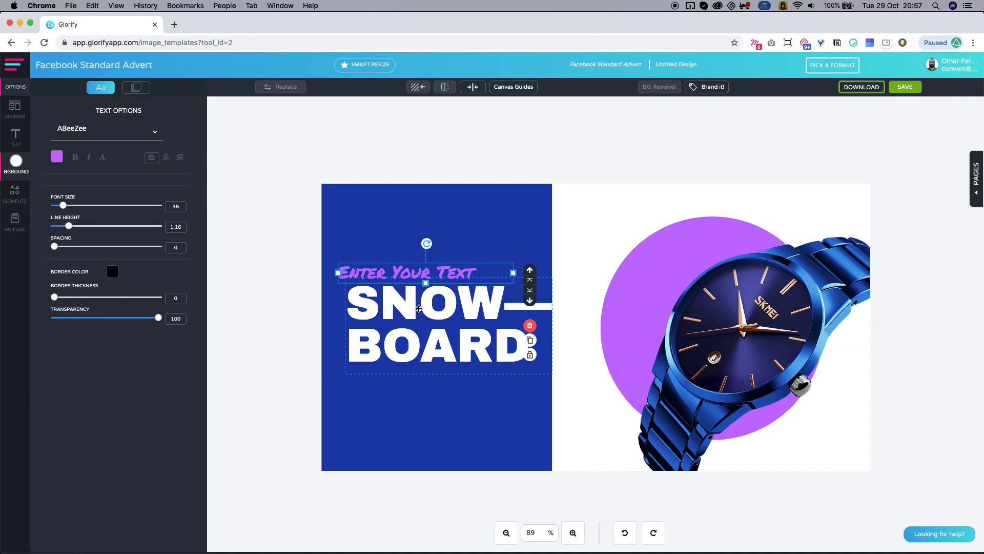
left_click(419, 308)
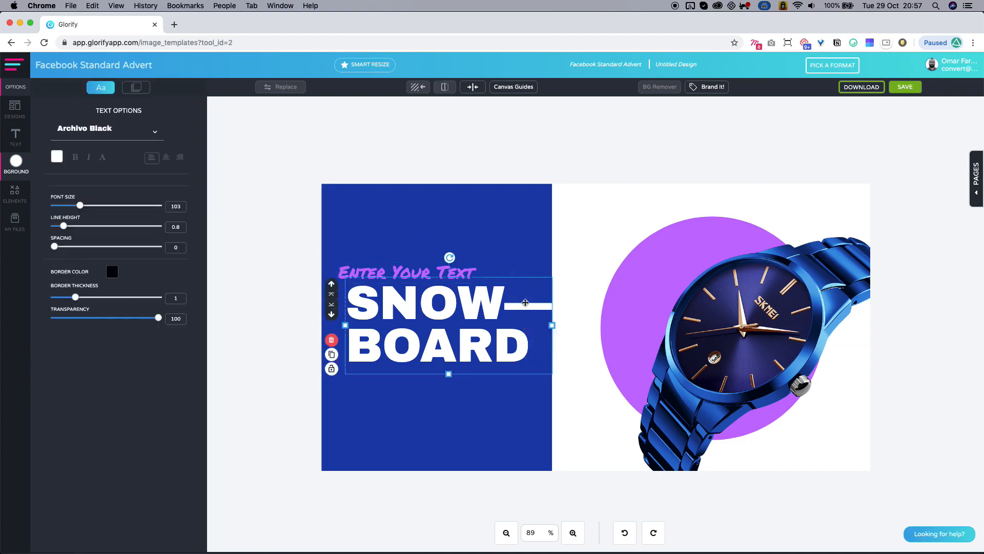
left_click(440, 269)
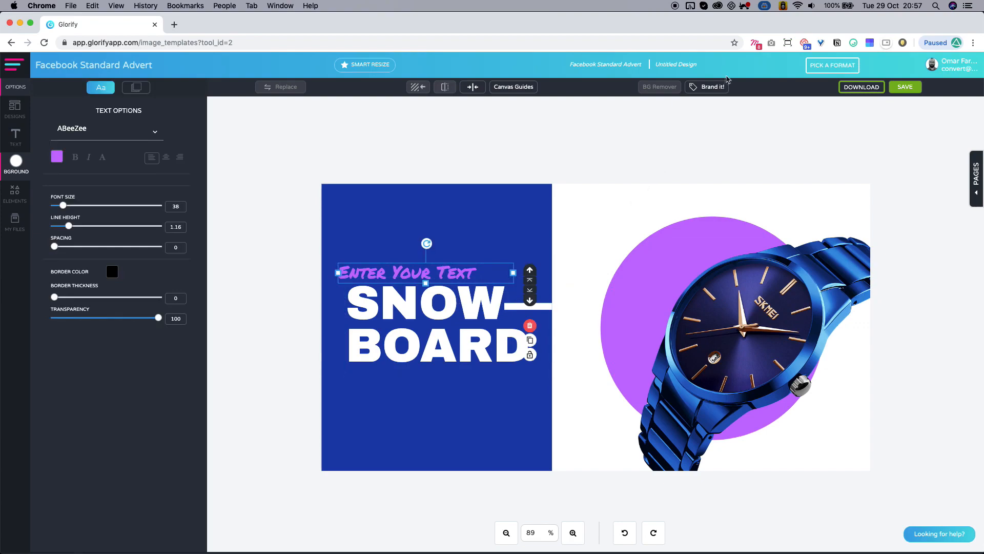
double_click(436, 274)
key("super+a")
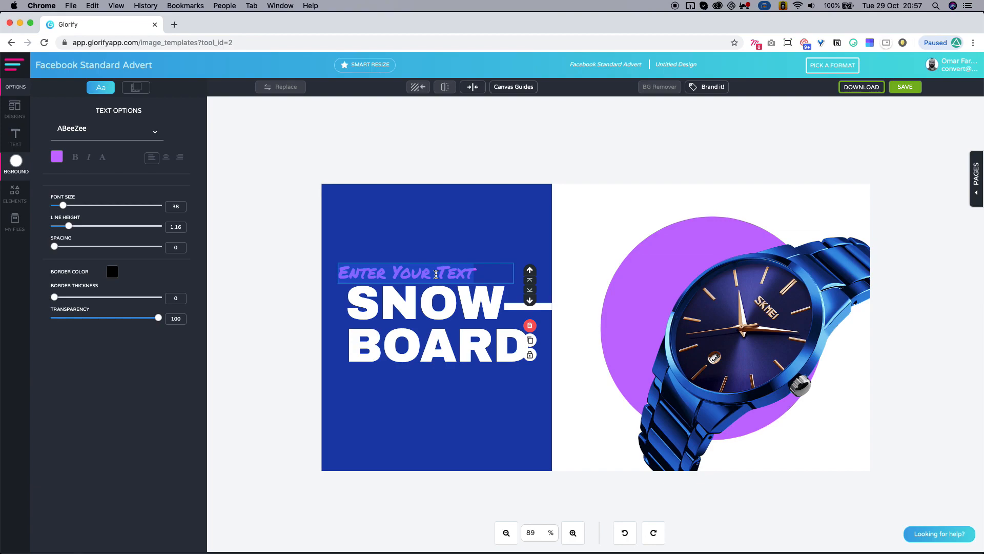
type("Nickel")
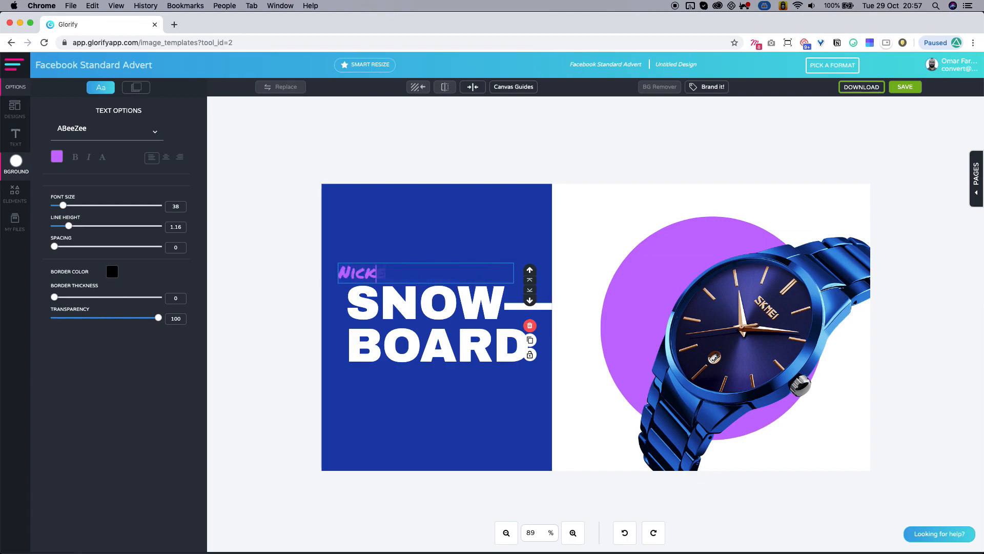
type(" Blue")
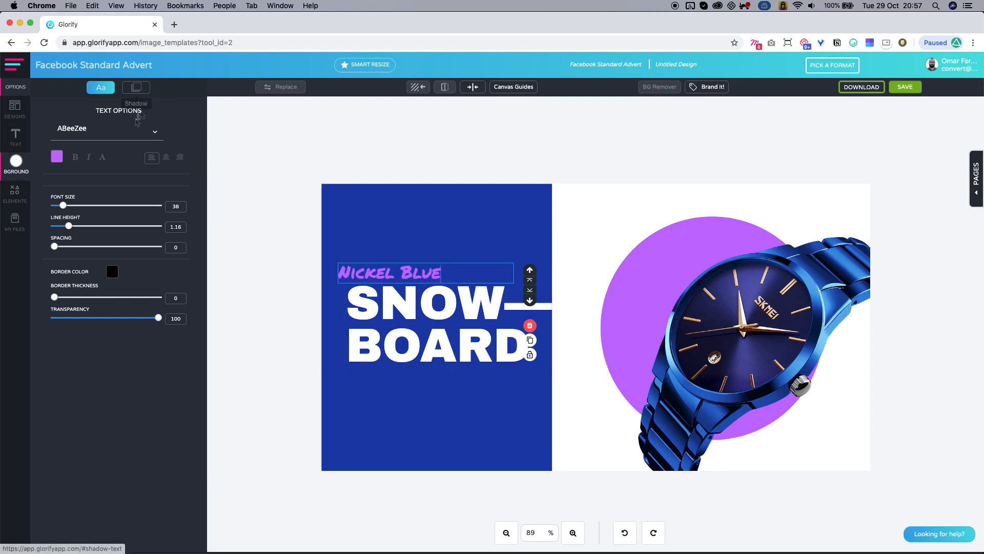
- Set the "Nickel Blue" text in the Amiko font and line up the SNOW—BOARD headline with its left edge
left_click(156, 132)
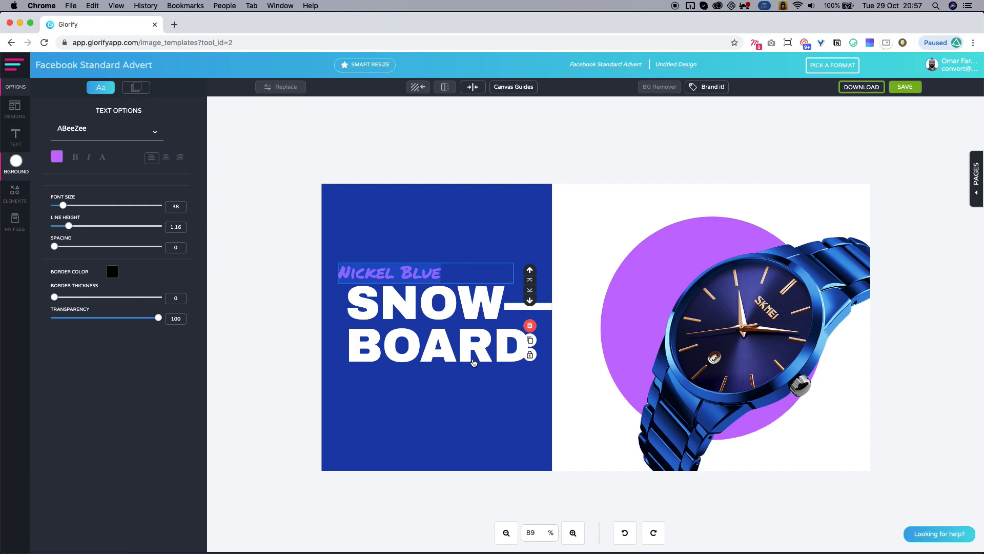
left_click(434, 328)
left_click(416, 271)
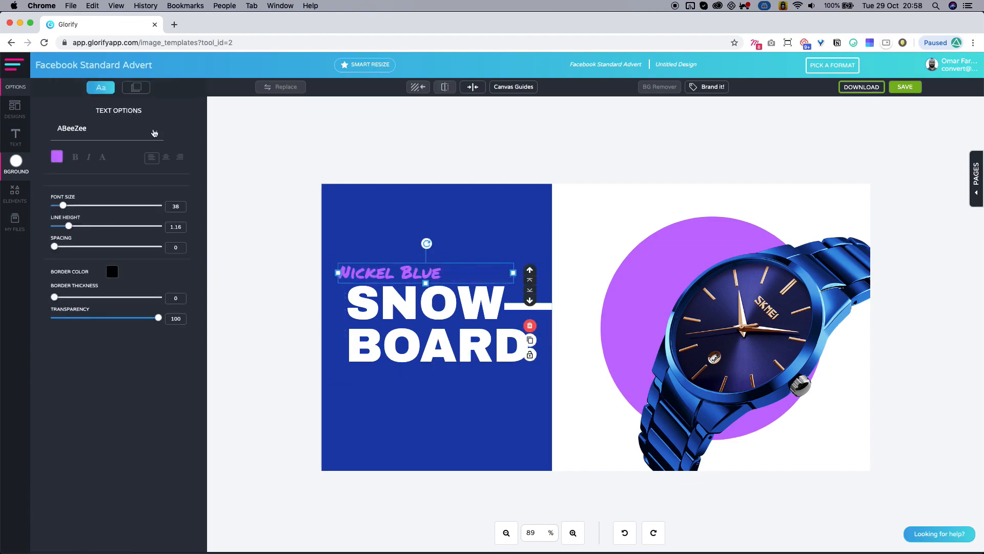
left_click(154, 134)
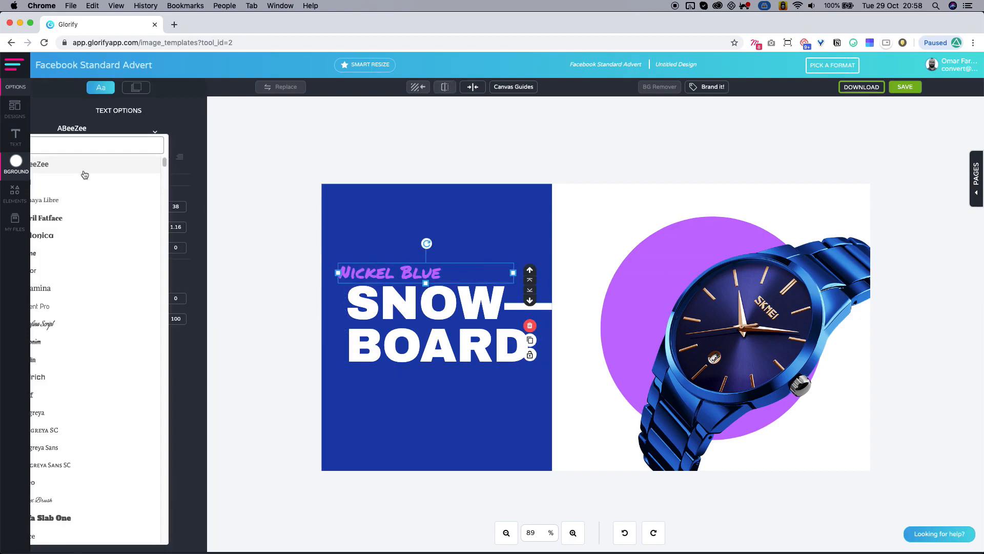
left_click(204, 185)
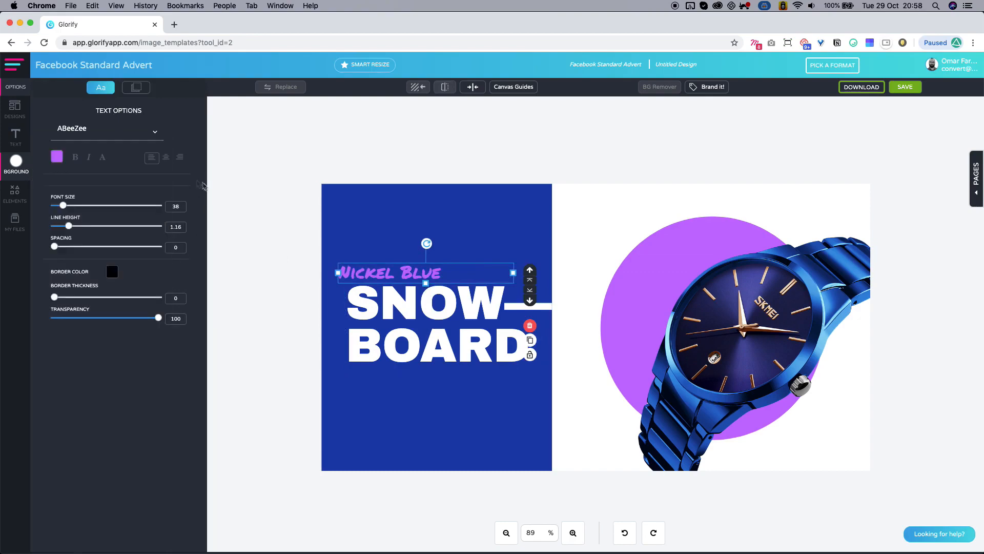
left_click(113, 136)
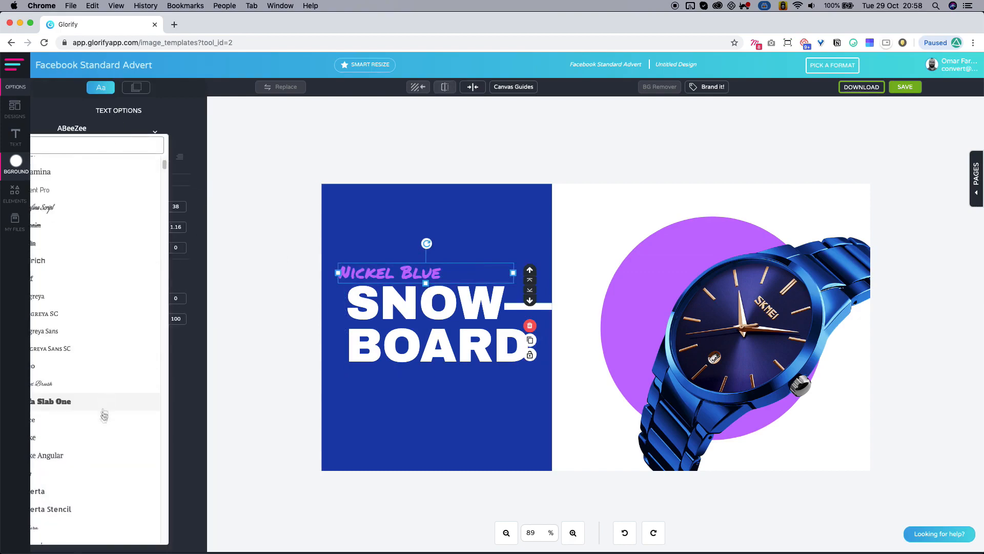
scroll(88, 378, "down", 5)
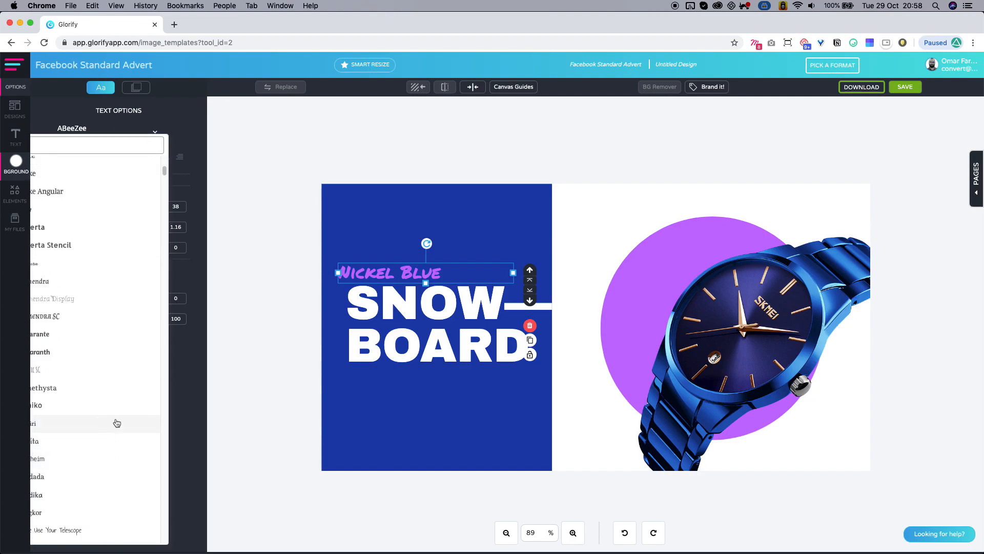
left_click(83, 408)
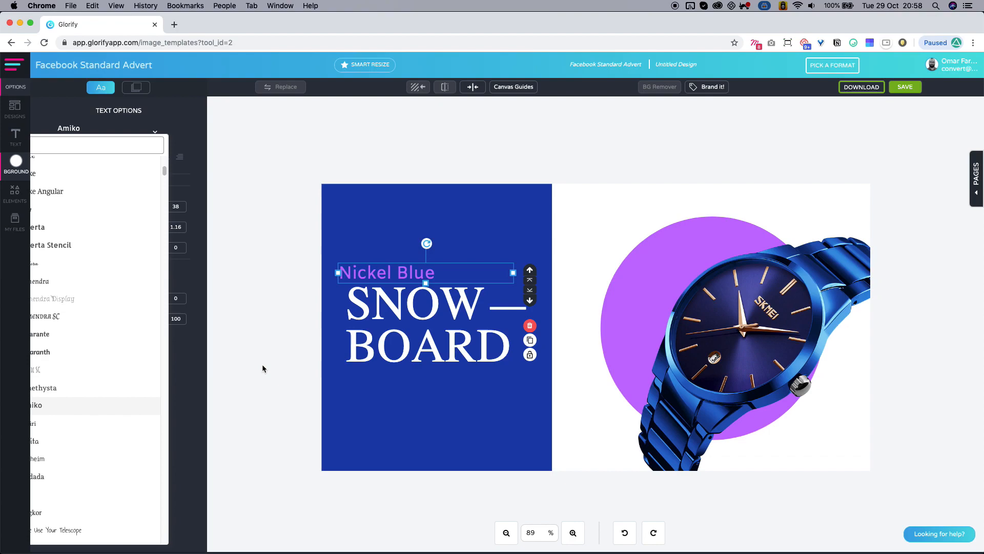
left_click(262, 368)
left_click(385, 329)
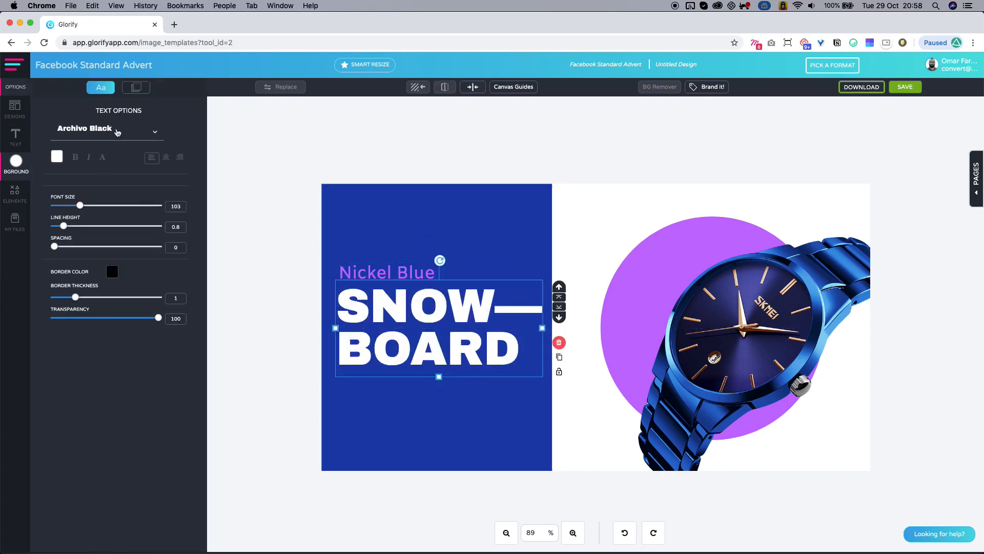
left_click(118, 132)
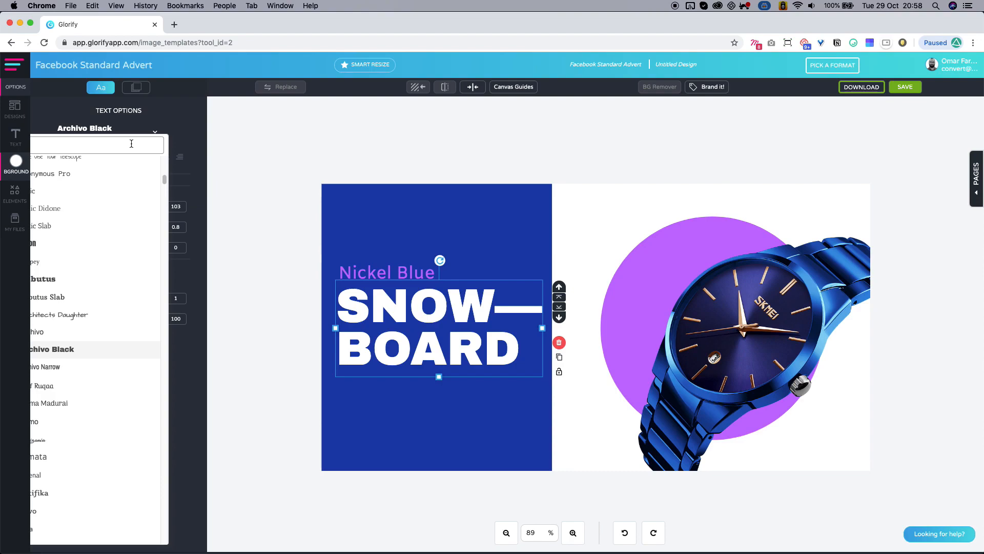
key("super+minus")
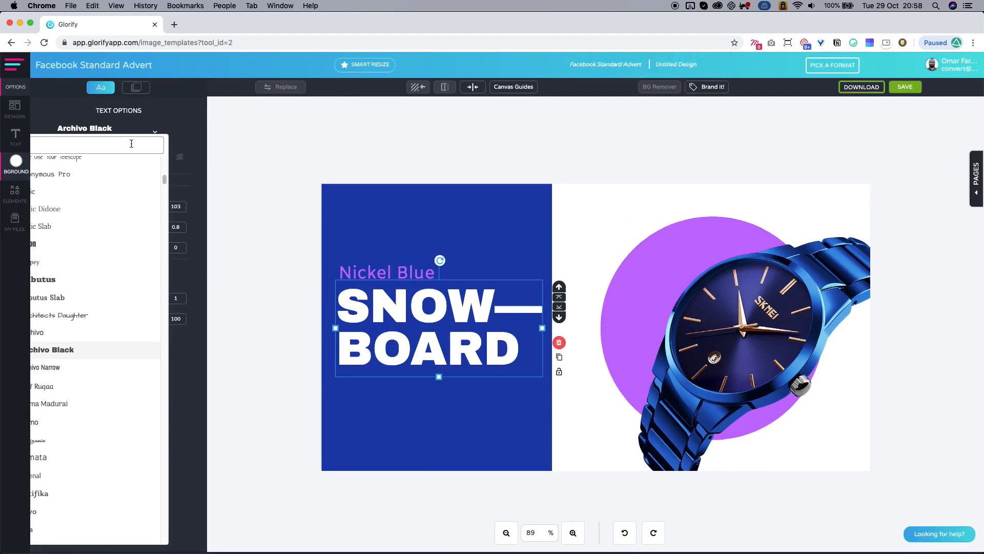
left_click(333, 283)
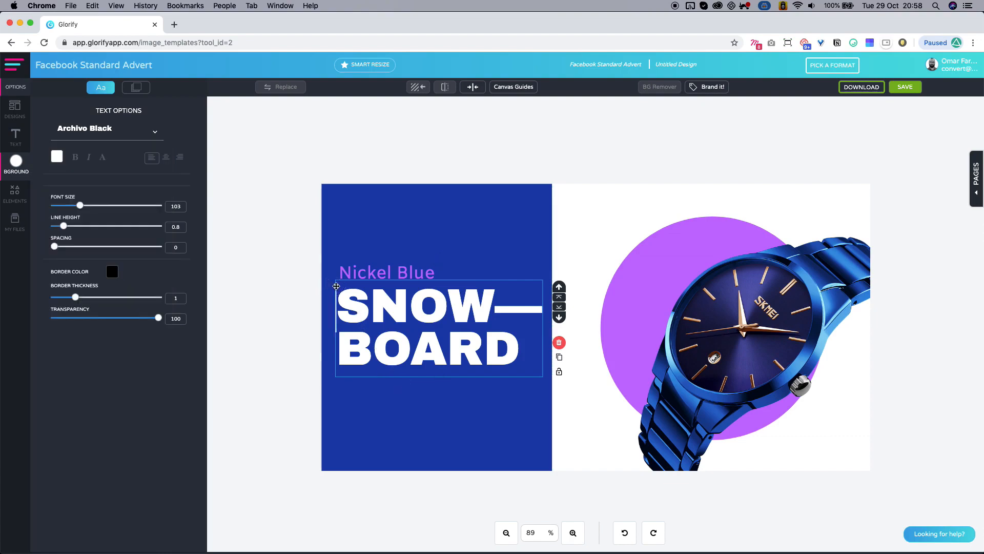
left_click(311, 287)
left_click(367, 316)
left_click(148, 136)
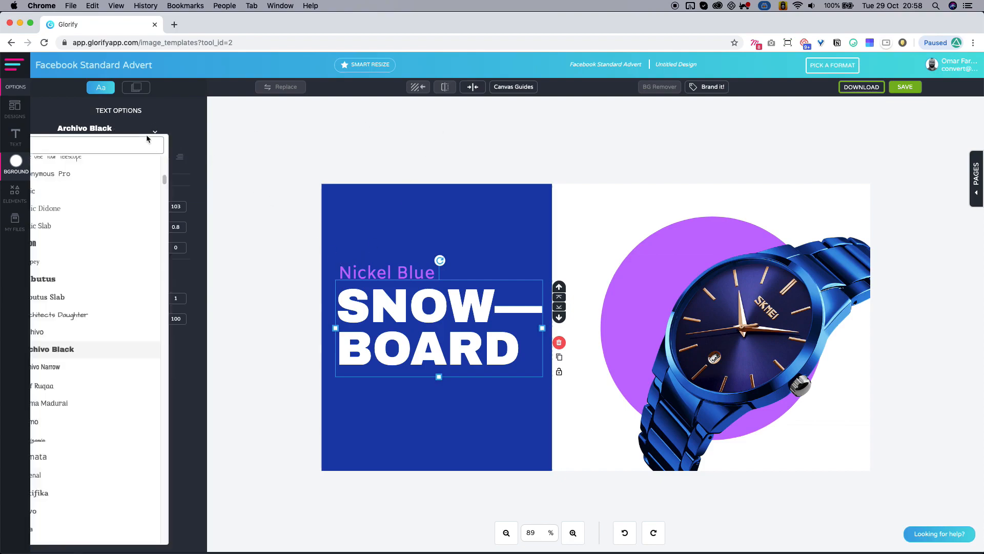
left_click(150, 132)
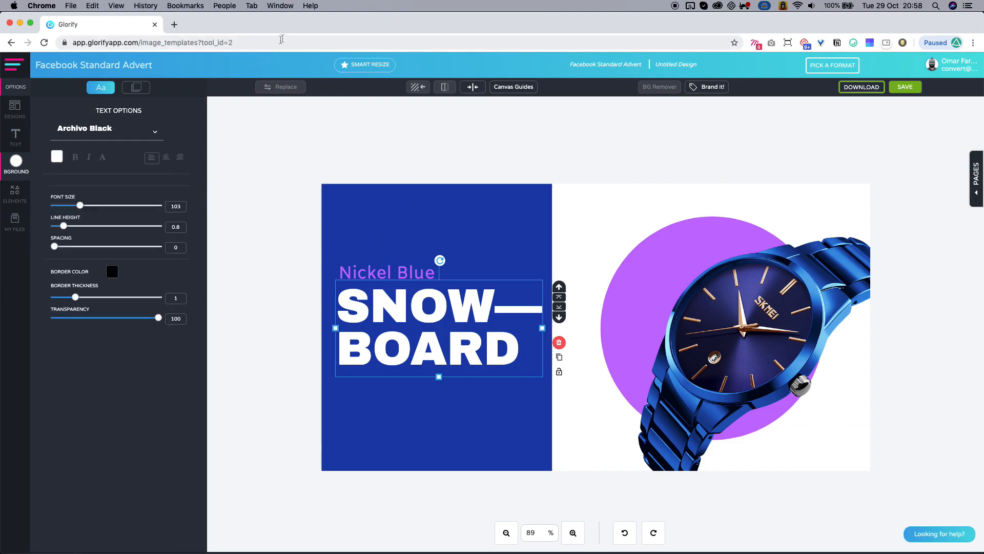
left_click_drag(294, 24, 0, 251)
- Replace the SNOW—BOARD headline text with "10% OFF"
left_click(317, 304)
left_click(469, 347)
left_click(524, 360)
left_click_drag(525, 360, 327, 294)
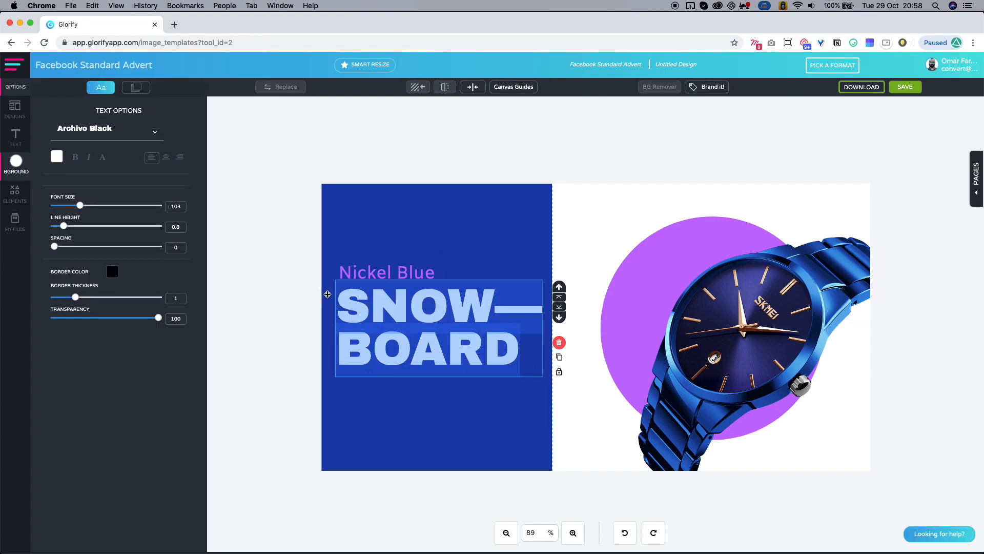
type("BLU")
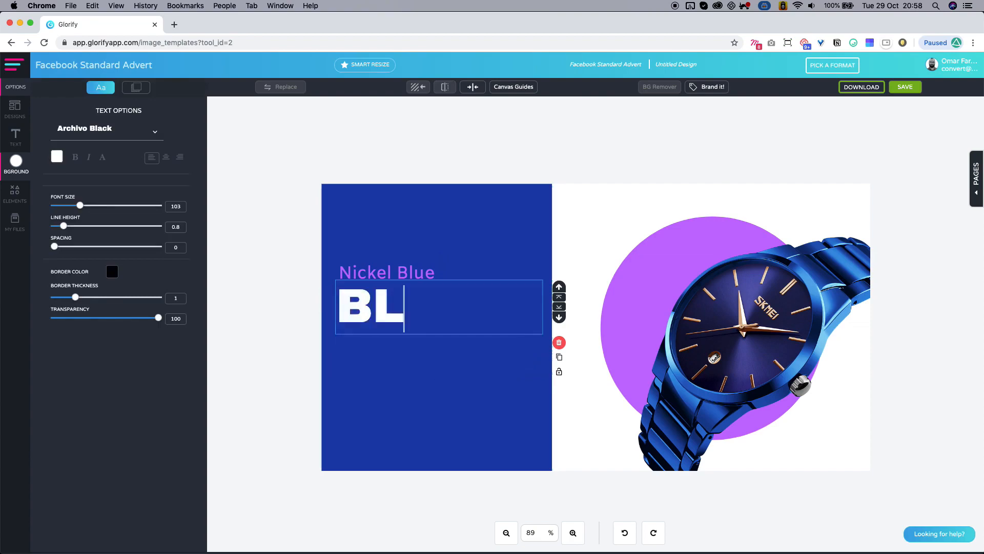
key("BackSpace")
key("BackSpace")
key("BackSpace")
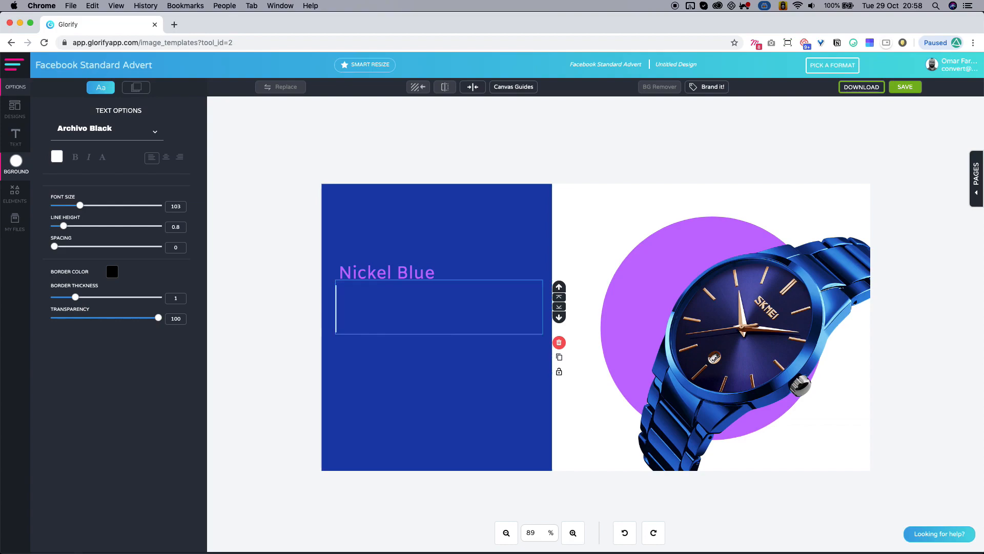
type("10% OF")
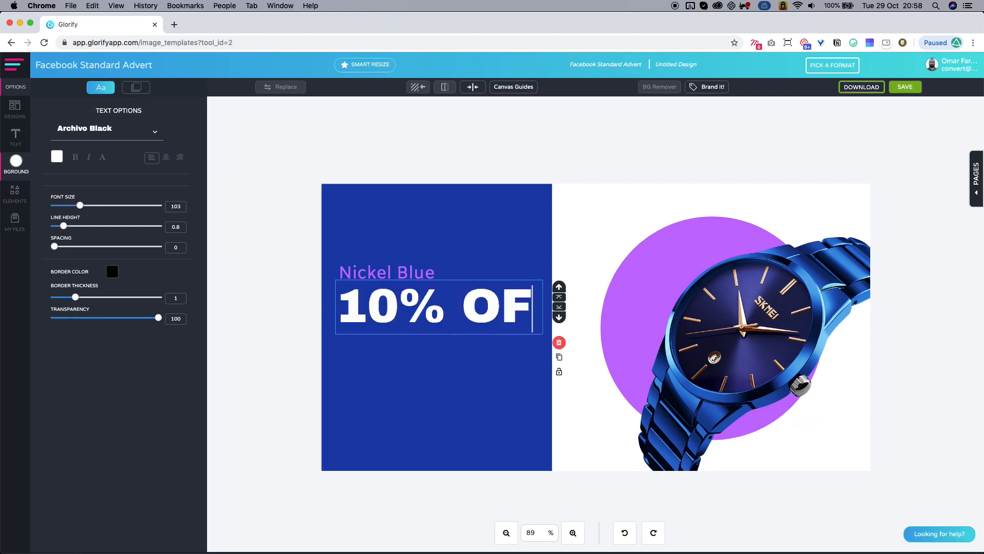
type("F")
- Widen the headline's text box so that "10% OFF" fits on a single line
left_click(224, 332)
left_click(464, 328)
left_click(539, 326)
left_click(539, 326)
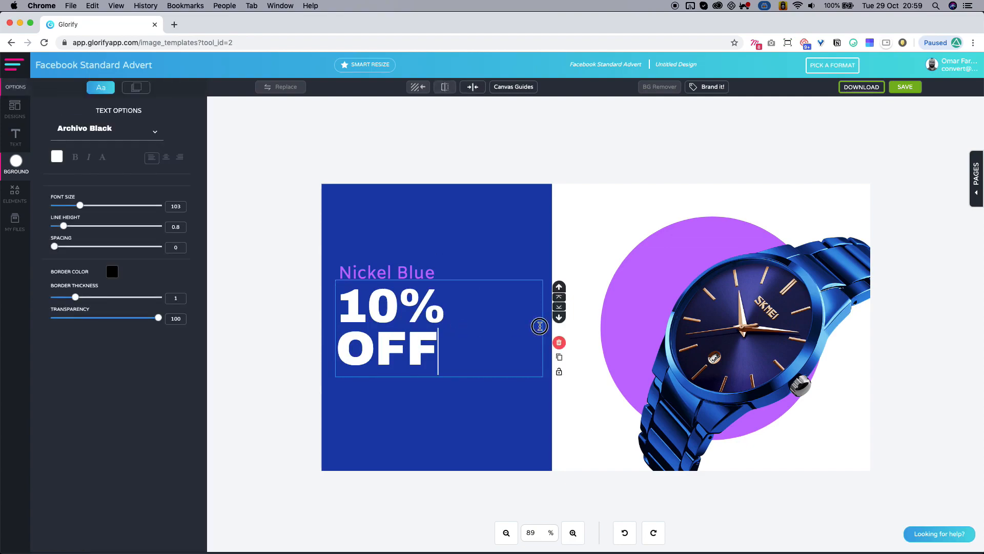
left_click(468, 251)
left_click(499, 307)
left_click_drag(544, 329, 574, 332)
- Extend the blue rectangle's right edge past the end of the "10% OFF" headline
left_click(527, 352)
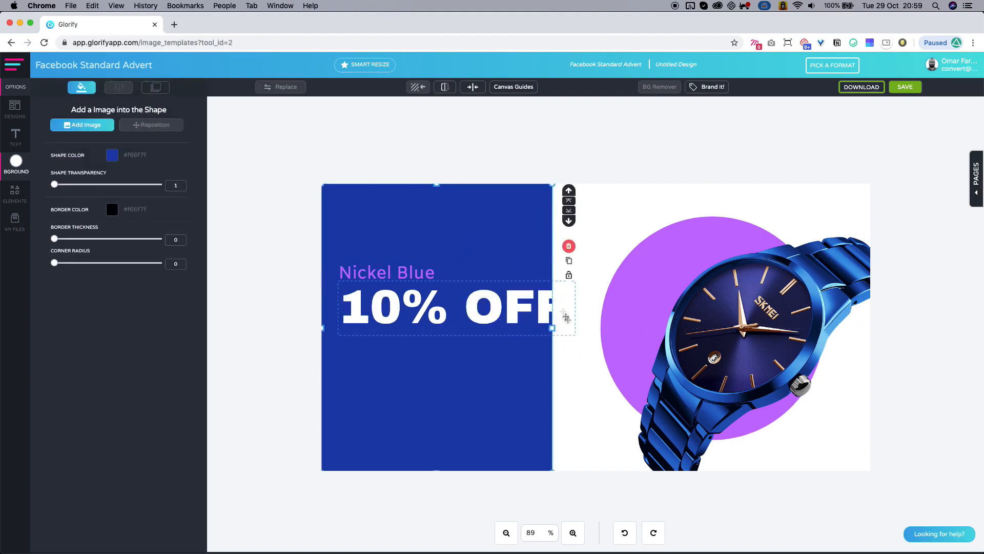
left_click_drag(552, 328, 584, 328)
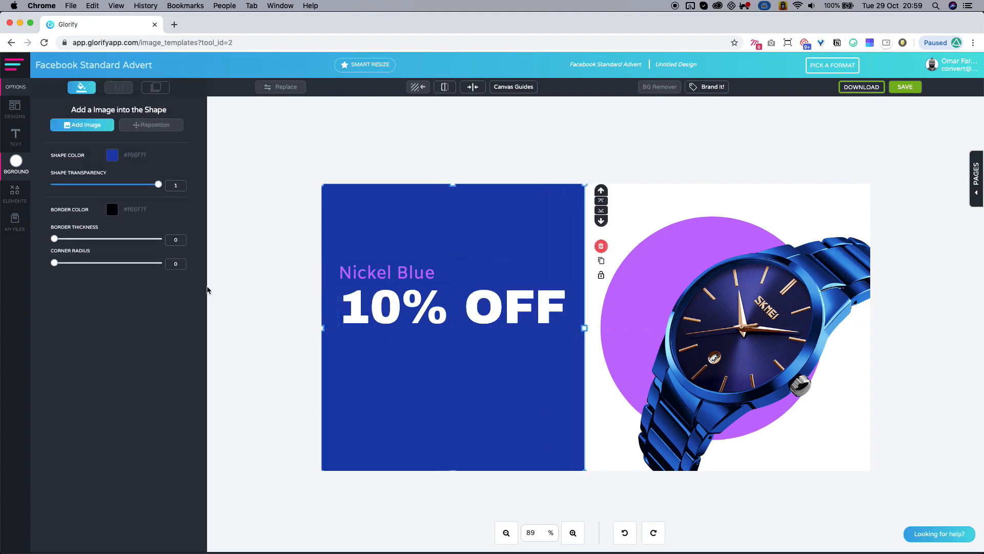
left_click(213, 264)
- Insert the Space Watches logo from the saved logos, shrink it and place it below the "10% OFF" headline
left_click(25, 203)
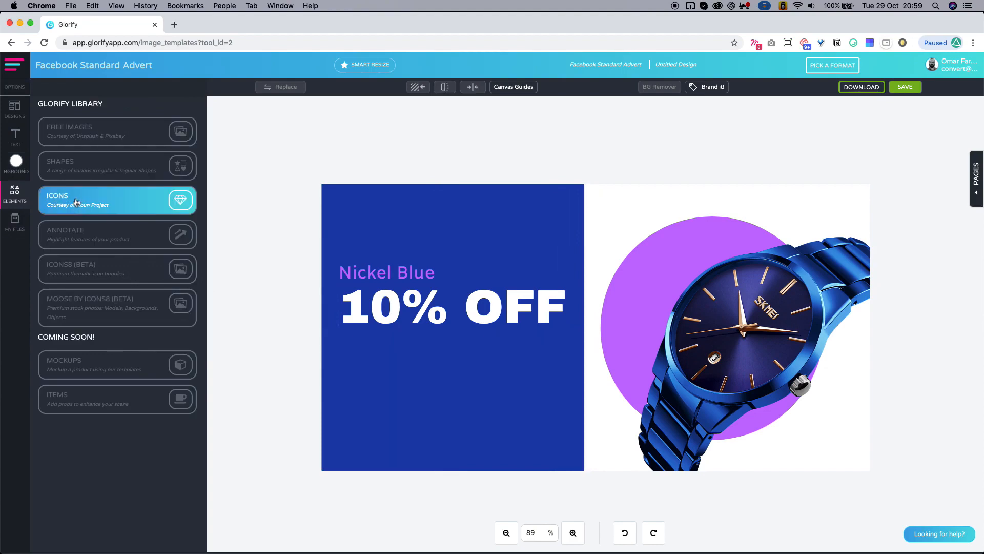
left_click(15, 222)
left_click(83, 159)
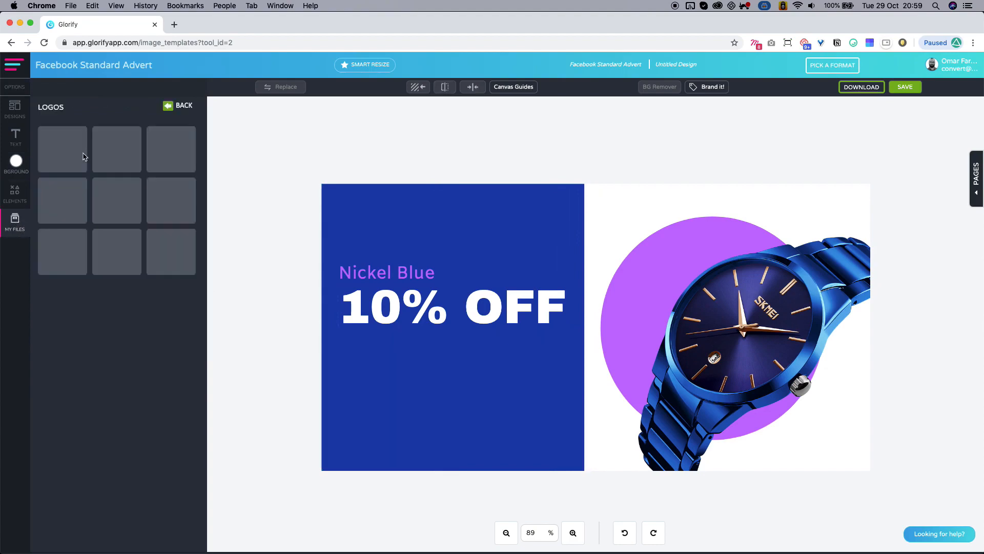
left_click(72, 151)
left_click_drag(423, 299, 396, 256)
left_click_drag(746, 193, 493, 353)
mouse_move(399, 365)
left_mouse_down()
mouse_move(419, 367)
mouse_move(405, 364)
left_mouse_up()
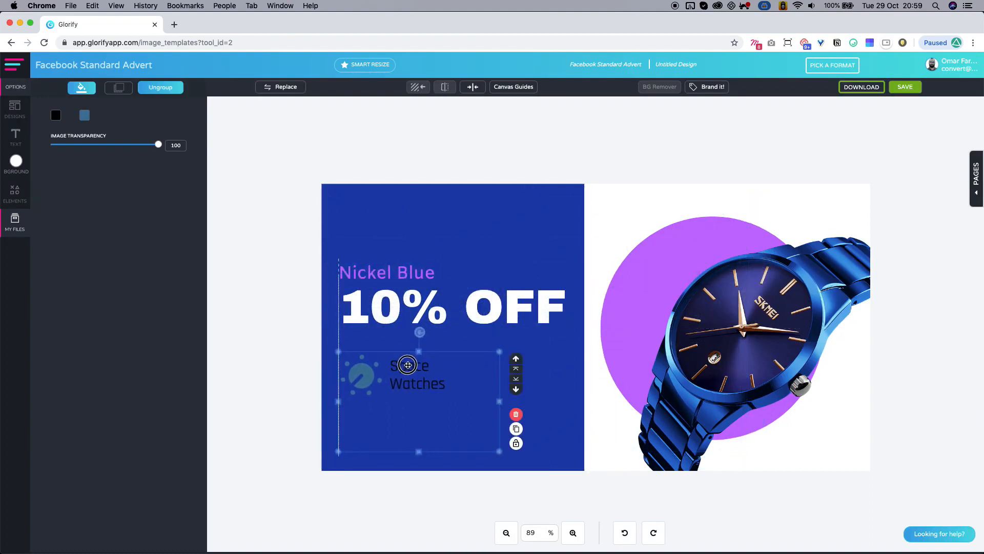
left_click(655, 192)
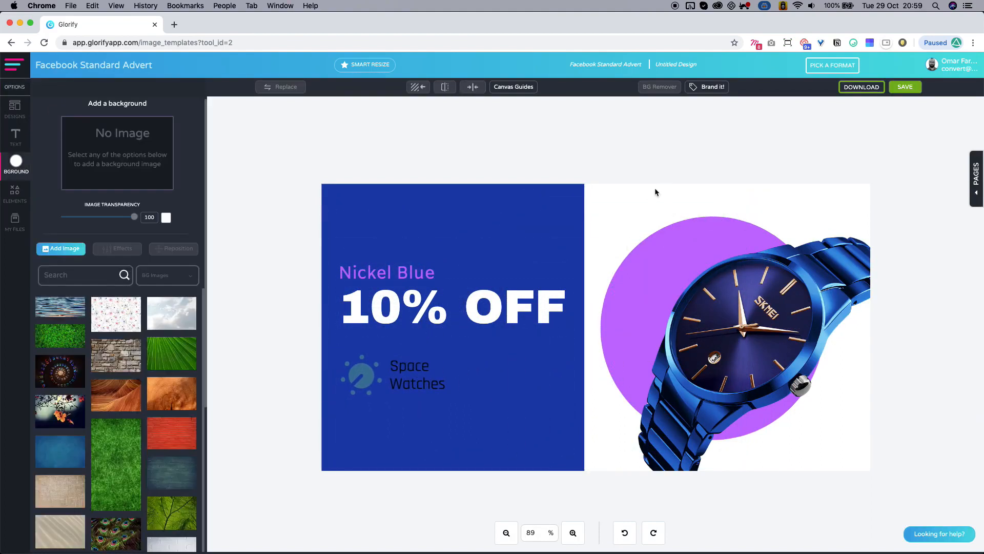
- Recolour the whole advert with the Space Watches brand palette, regenerating until the text panel is dark with blue text
left_click(716, 88)
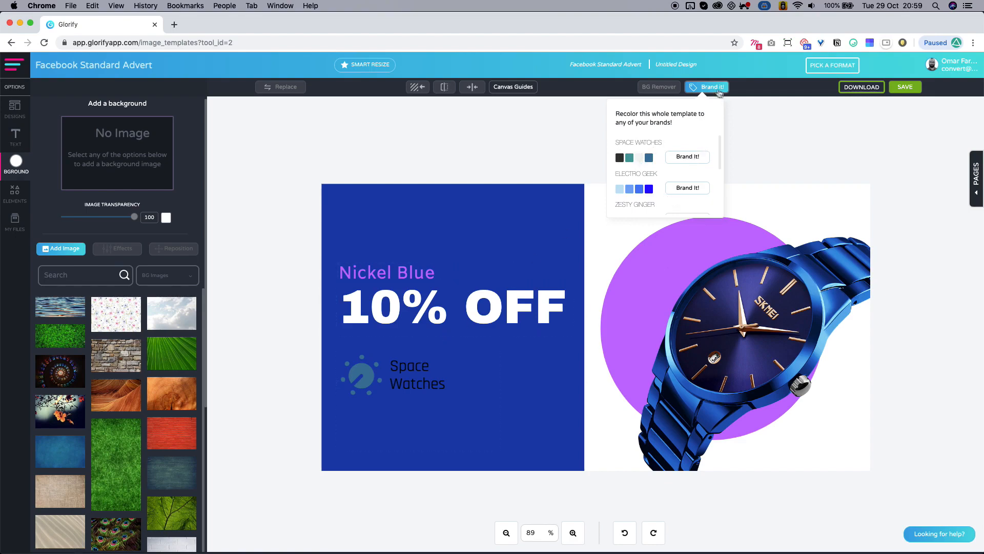
left_click(691, 157)
left_click(692, 158)
left_click(691, 158)
left_click(702, 158)
left_click(702, 157)
left_click(702, 157)
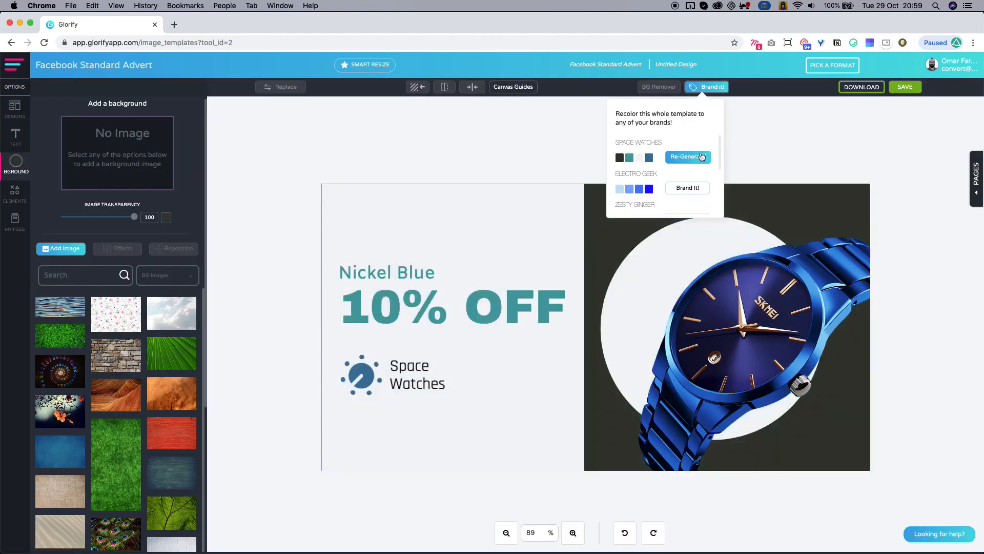
left_click(702, 157)
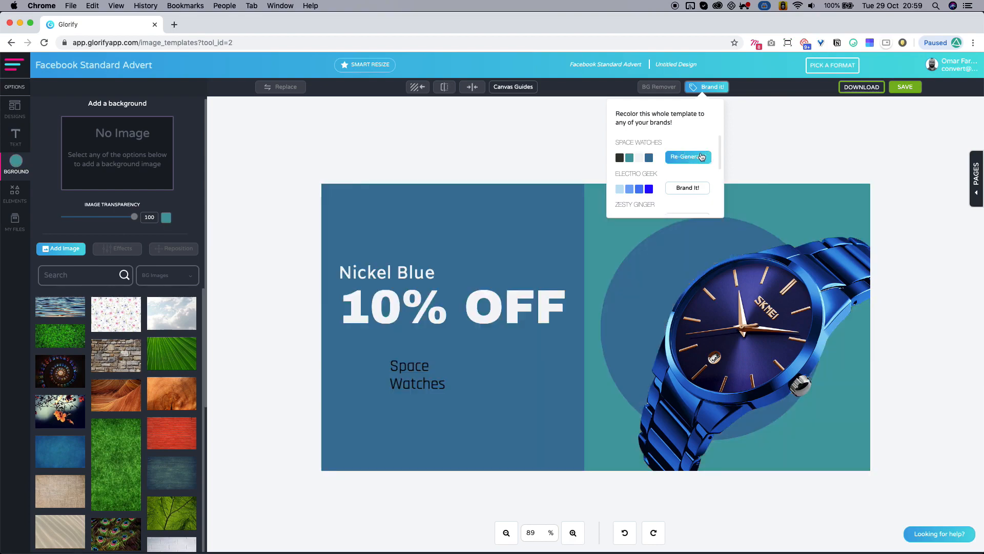
left_click(702, 157)
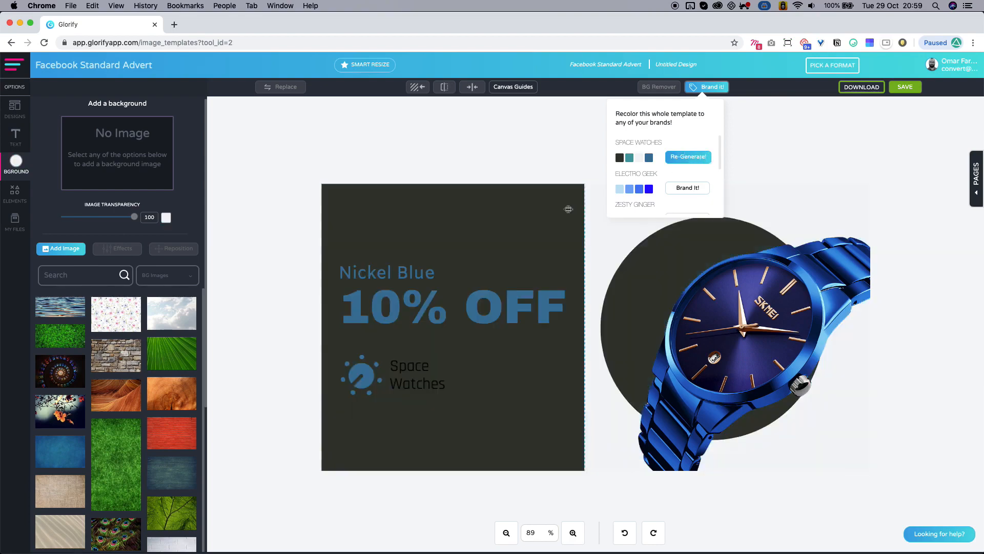
left_click(491, 230)
- Recolour the icon of the Space Watches logo white
left_click(391, 380)
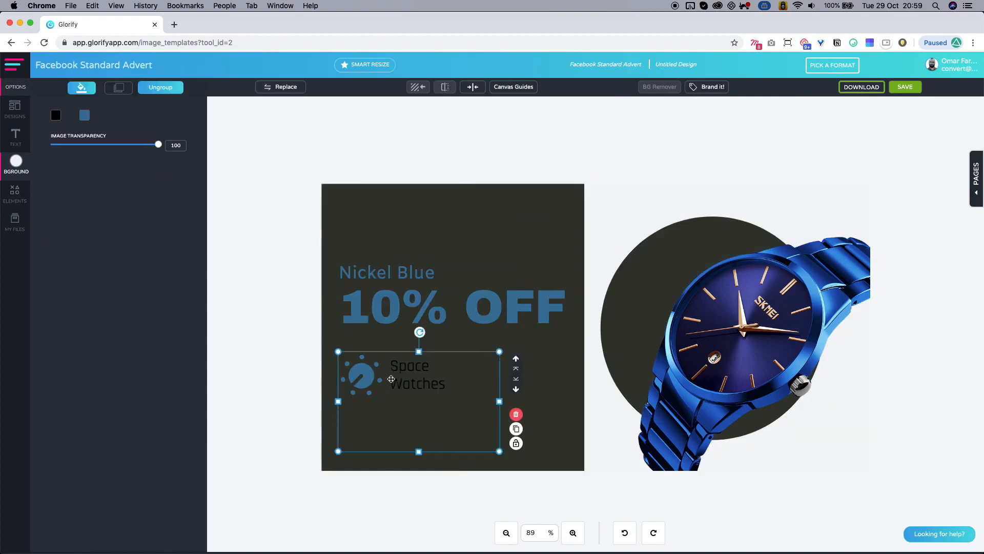
left_click(85, 115)
left_click(257, 206)
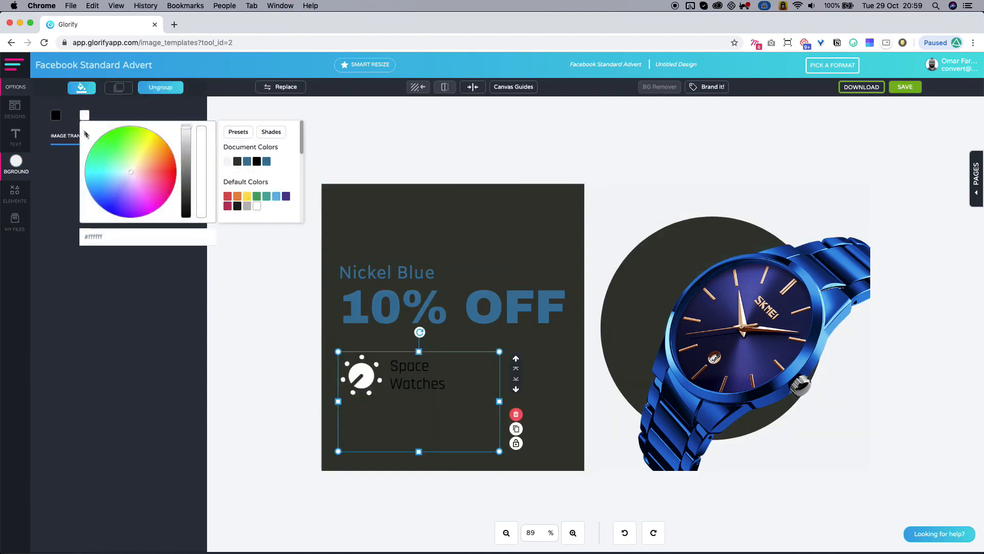
- Recolour the Space Watches logo's lettering with the teal from the Space Watches brand palette
left_click(58, 116)
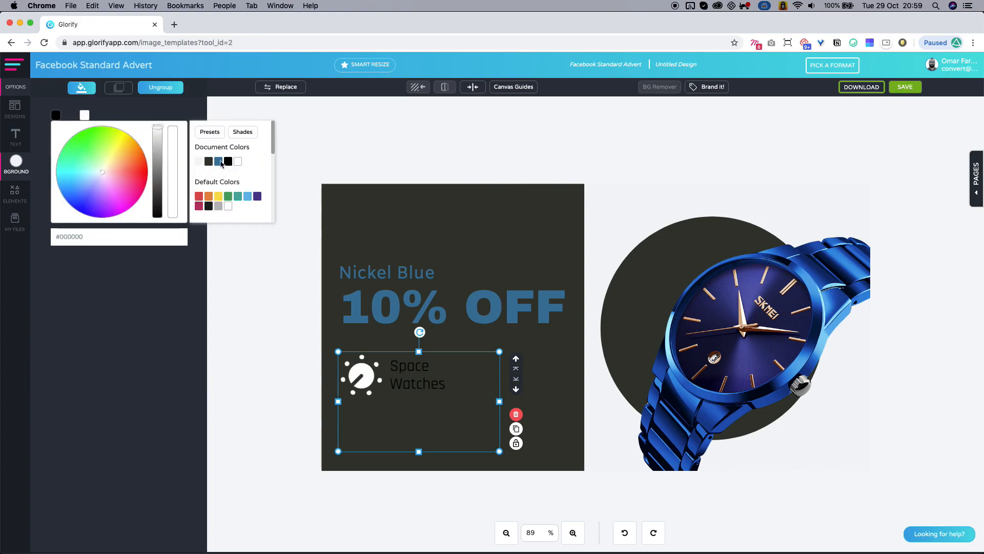
scroll(233, 190, "down", 3)
scroll(230, 180, "down", 3)
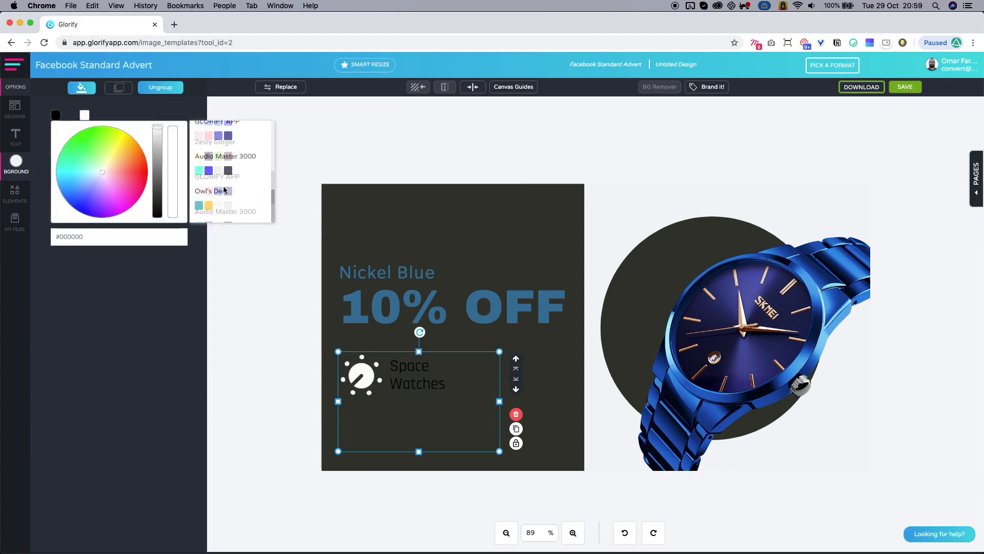
scroll(224, 188, "up", 5)
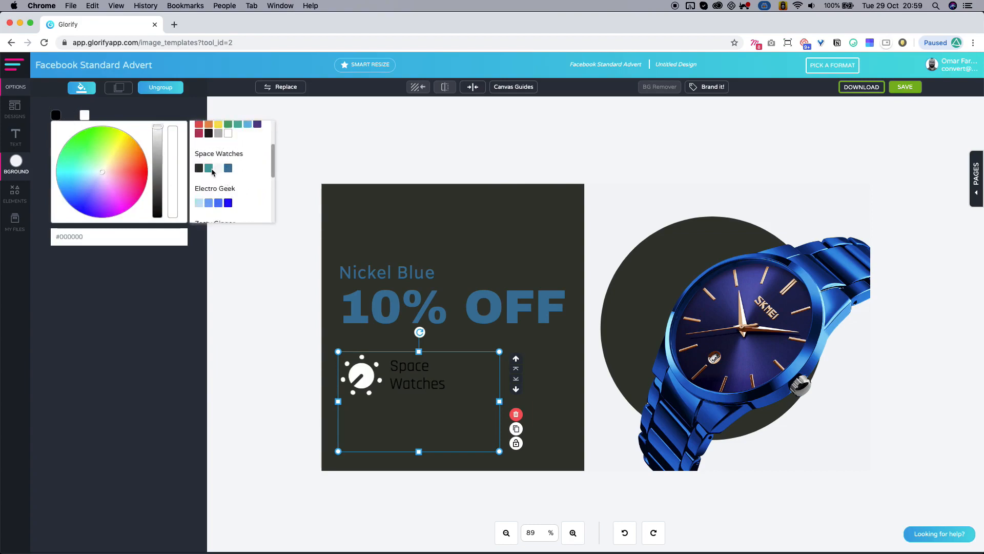
left_click(209, 168)
- Recolour the "Nickel Blue" text line with the teal from the Space Watches brand palette
left_click(418, 270)
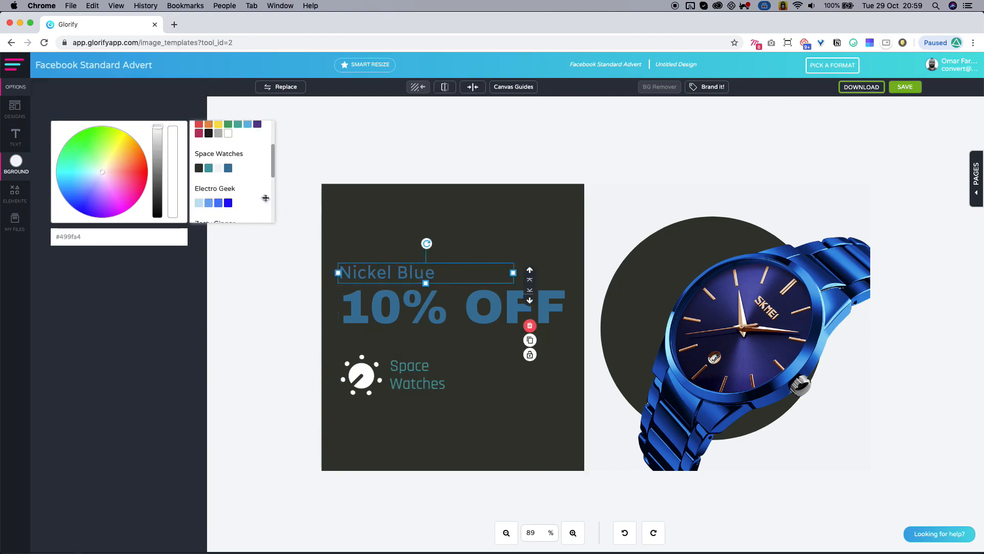
left_click(56, 156)
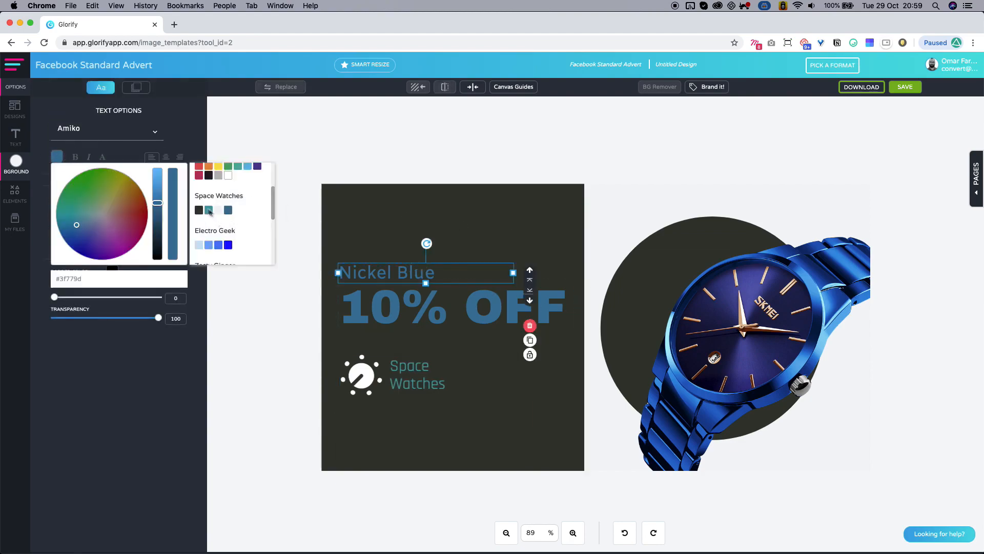
left_click(209, 210)
- Fill the rectangle behind the text with the near-black default colour #221f20
left_click(511, 229)
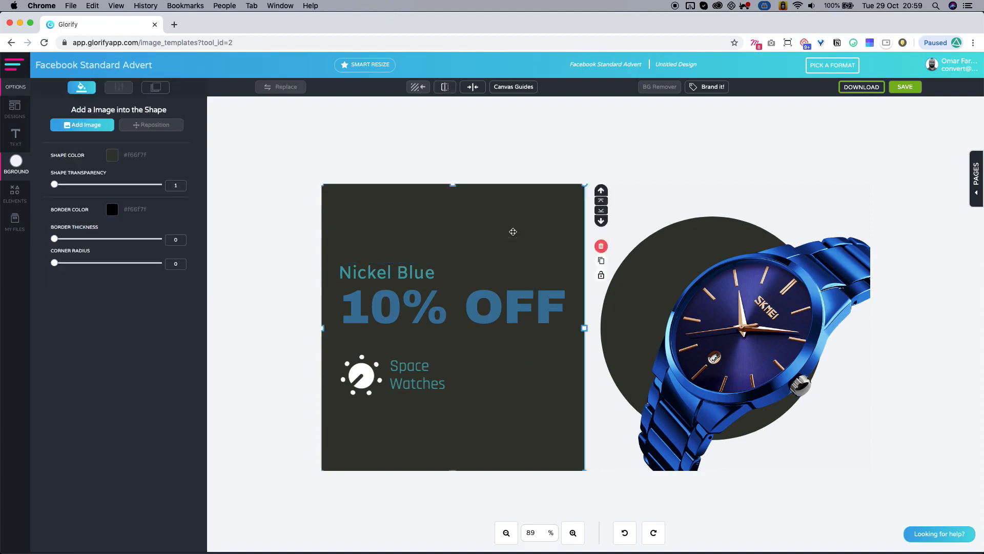
left_click(112, 155)
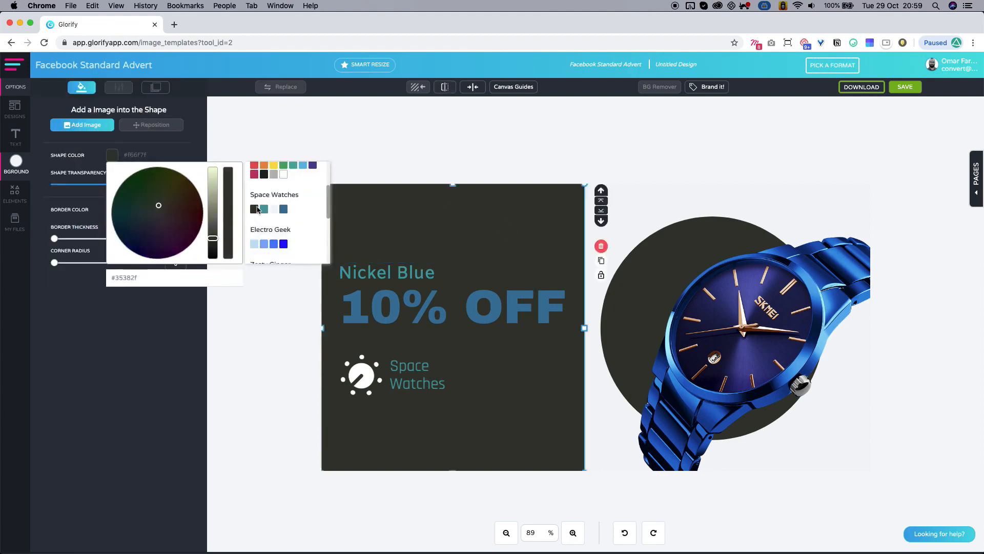
scroll(258, 210, "up", 1)
left_click(264, 200)
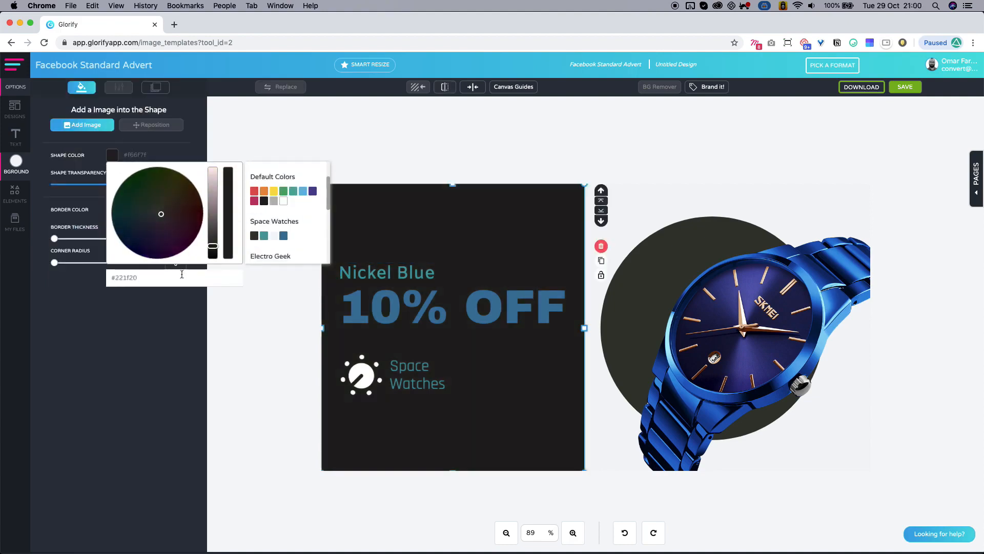
- Recolour the circle behind the watch with the blue from the Space Watches brand palette
left_click(664, 222)
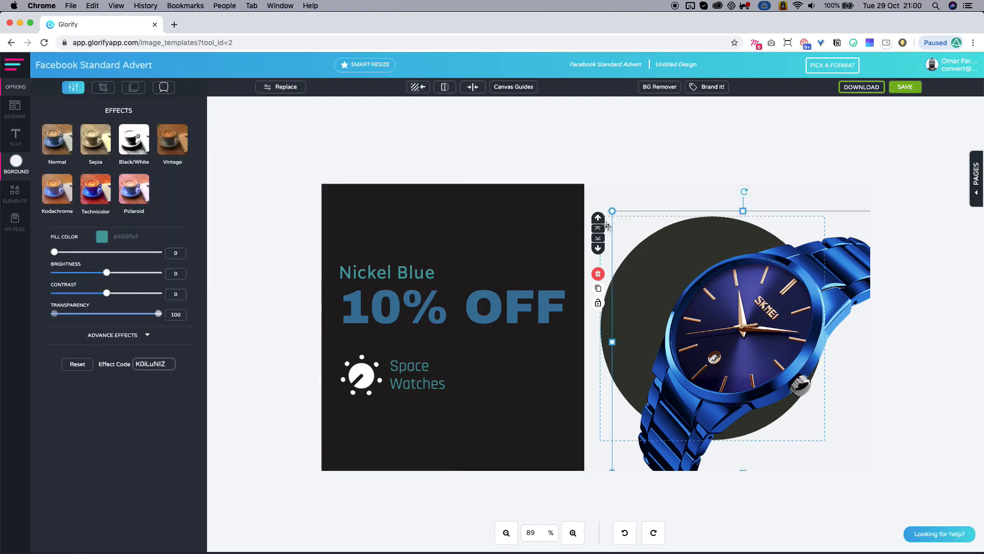
left_click(603, 330)
left_click(112, 155)
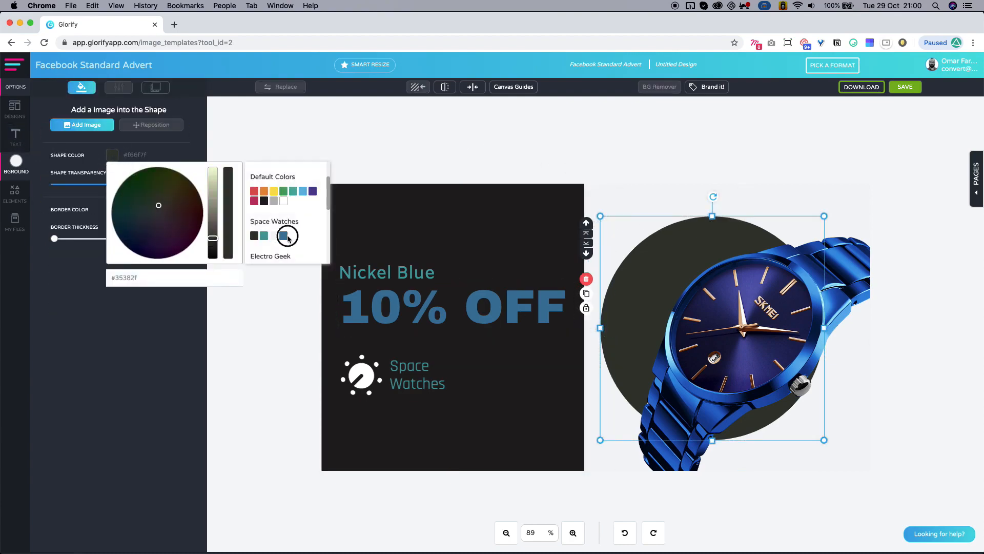
left_click(283, 235)
- Fill the rectangle behind the text with the Space Watches brand blue #3f779d
left_click(540, 201)
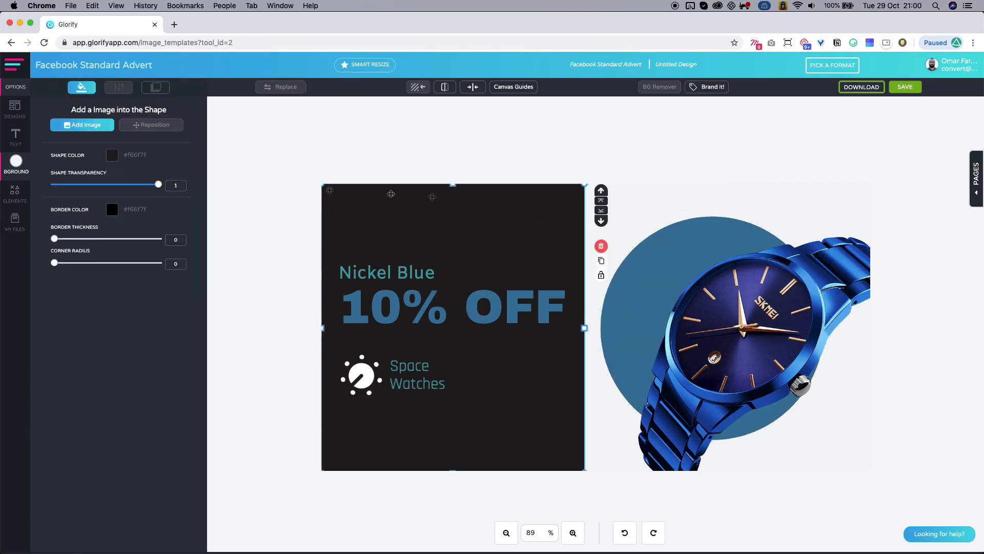
left_click(112, 155)
left_click(283, 235)
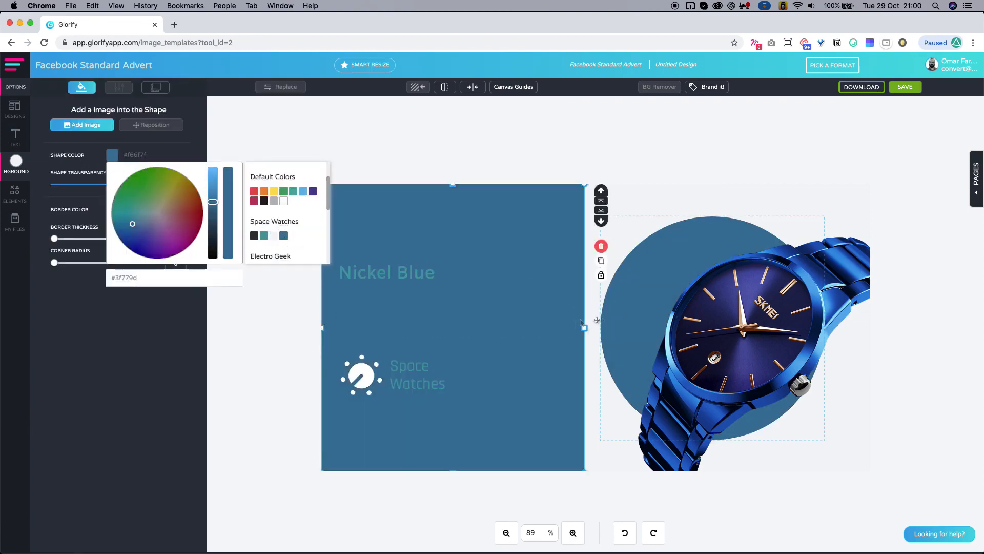
- Recolour the "10% OFF" headline white
left_click(451, 318)
left_click(111, 268)
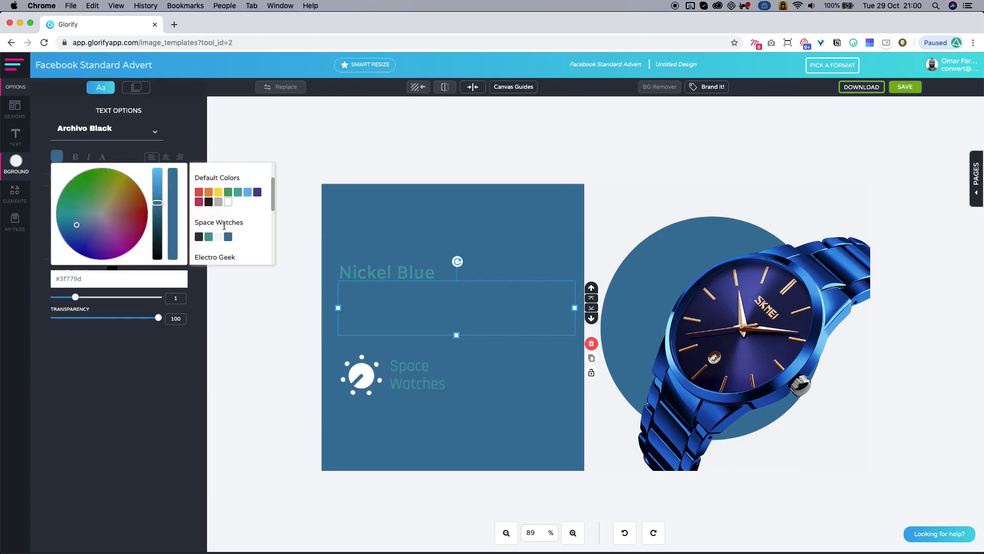
left_click(228, 202)
left_click(292, 334)
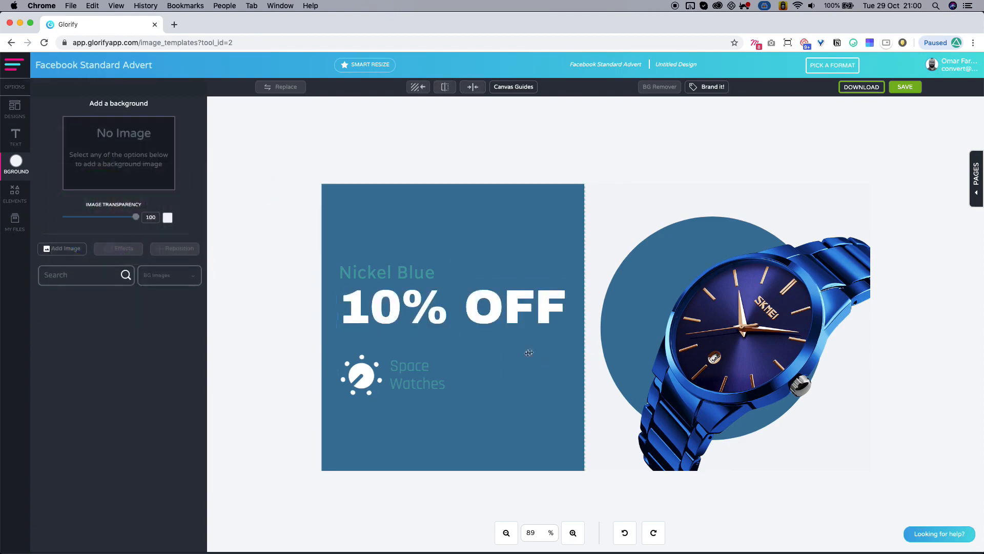
- Recolour the logo's lettering with the dark colour from the Space Watches brand palette
left_click(402, 390)
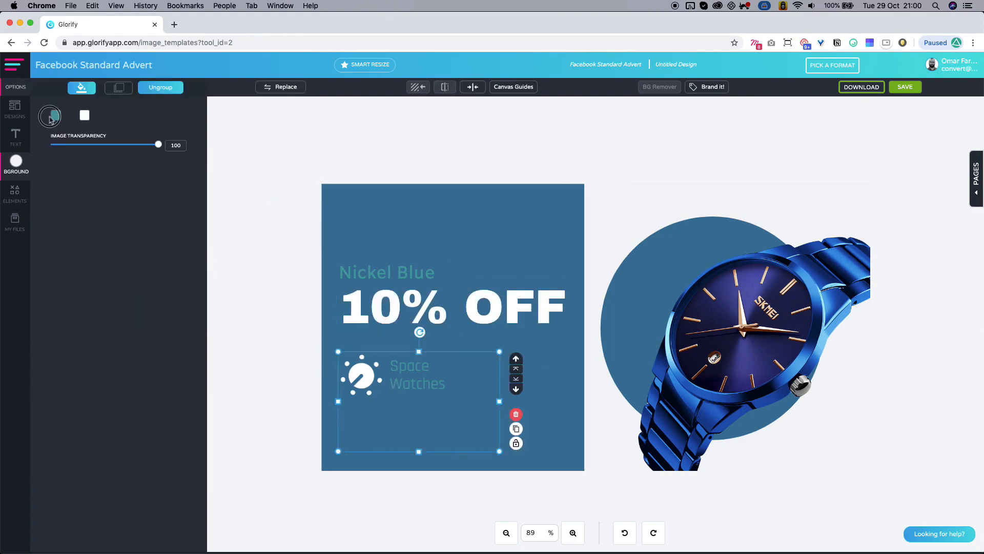
left_click(55, 115)
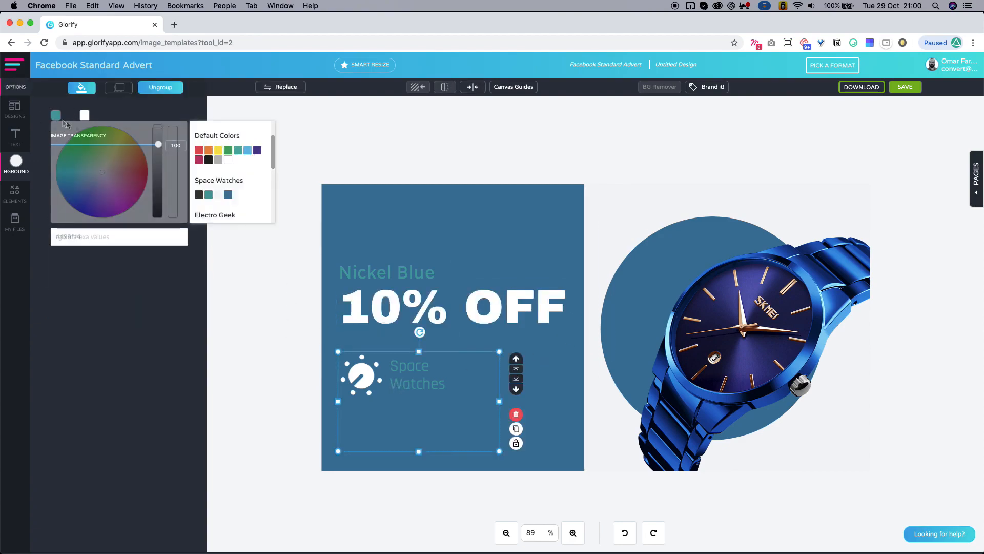
left_click(198, 194)
left_click(419, 165)
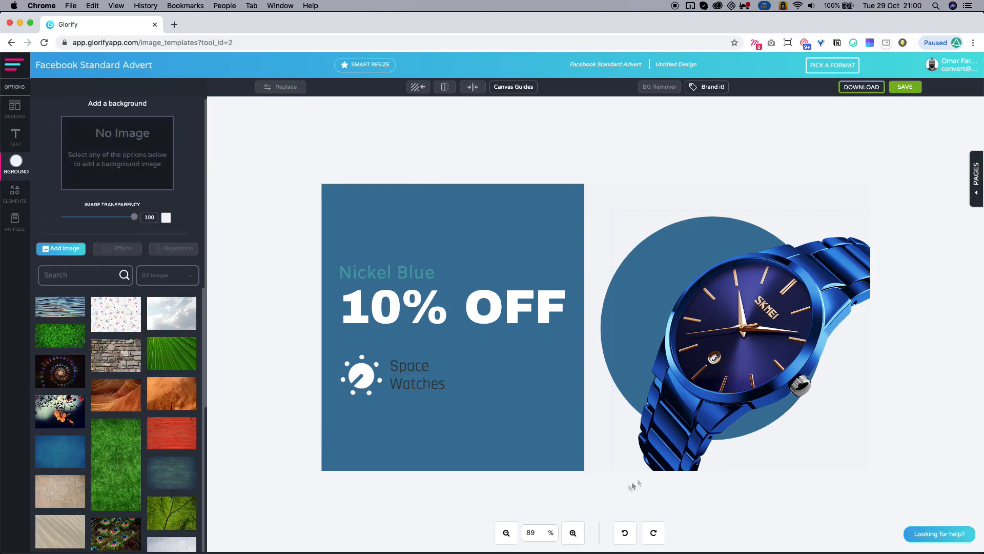
- Change the advert's background colour to white
left_click(794, 453)
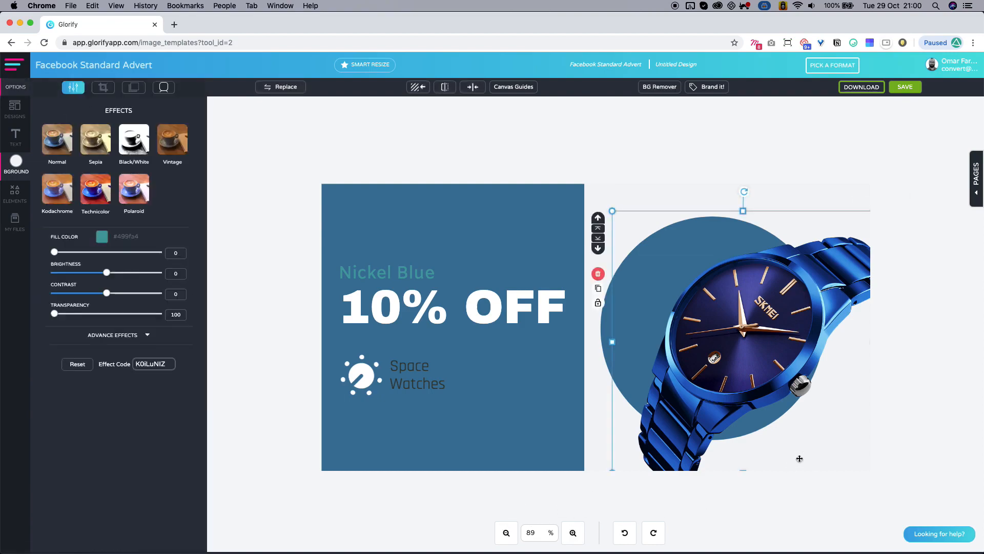
left_click(626, 197)
left_click(166, 217)
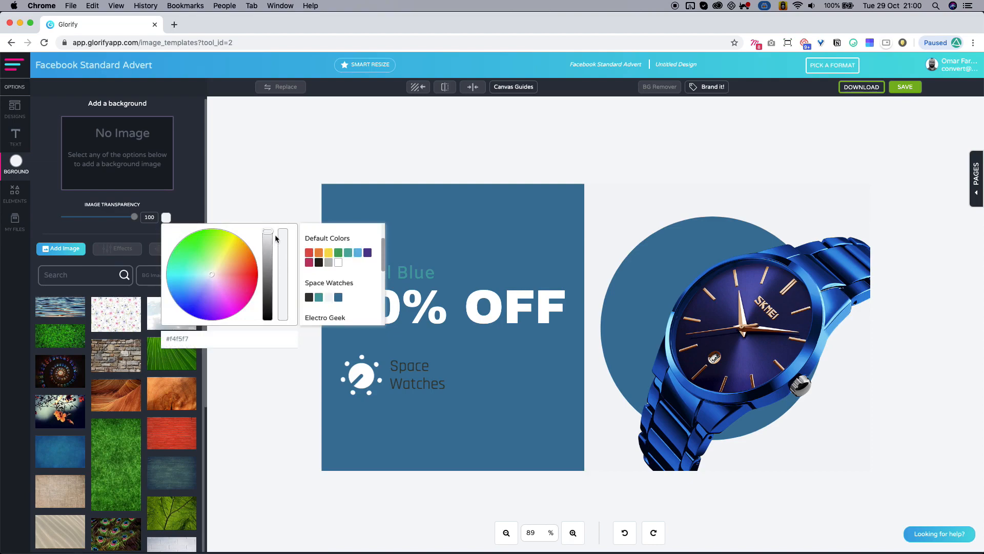
left_click(339, 263)
left_click(748, 161)
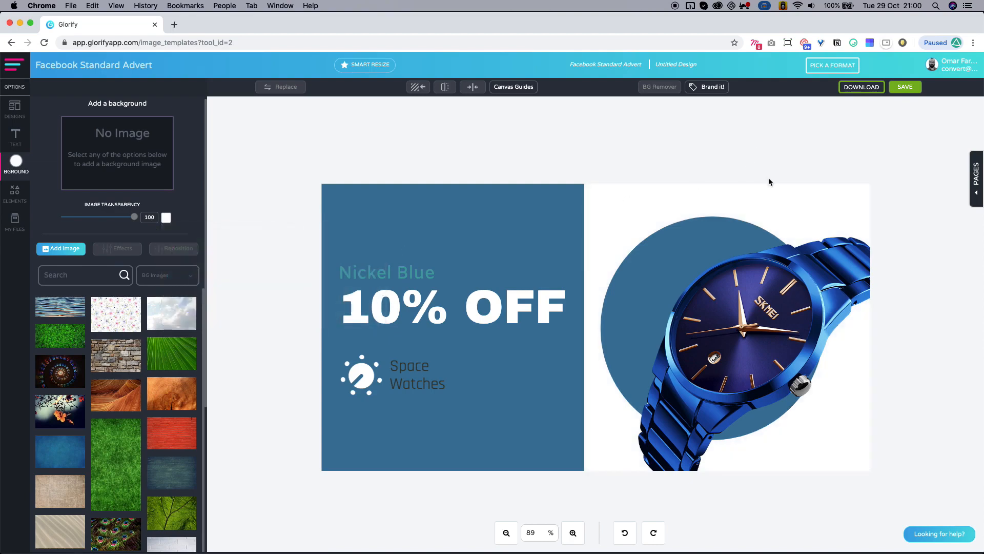
- Switch the logo's dark lettering back to the Space Watches teal #499fa4
left_click(506, 533)
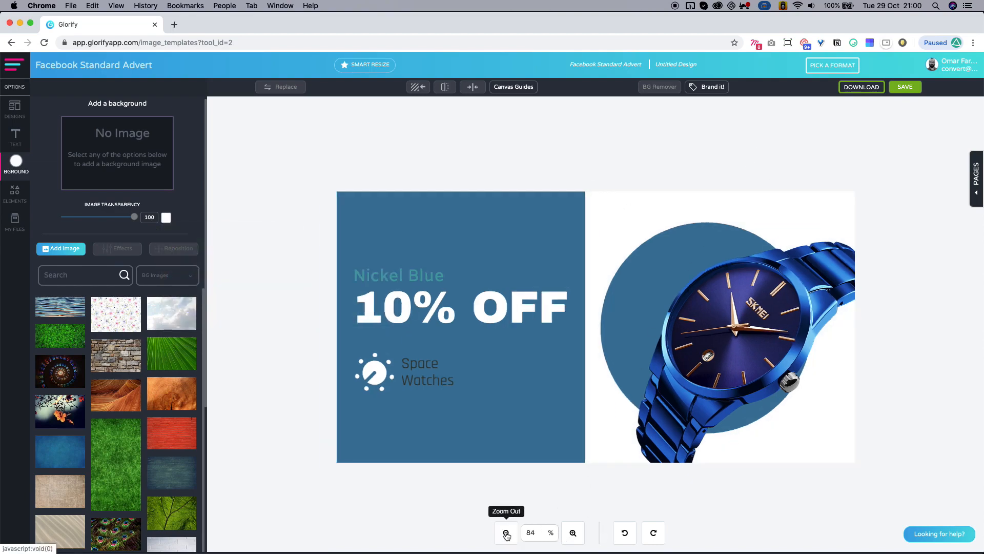
left_click(506, 533)
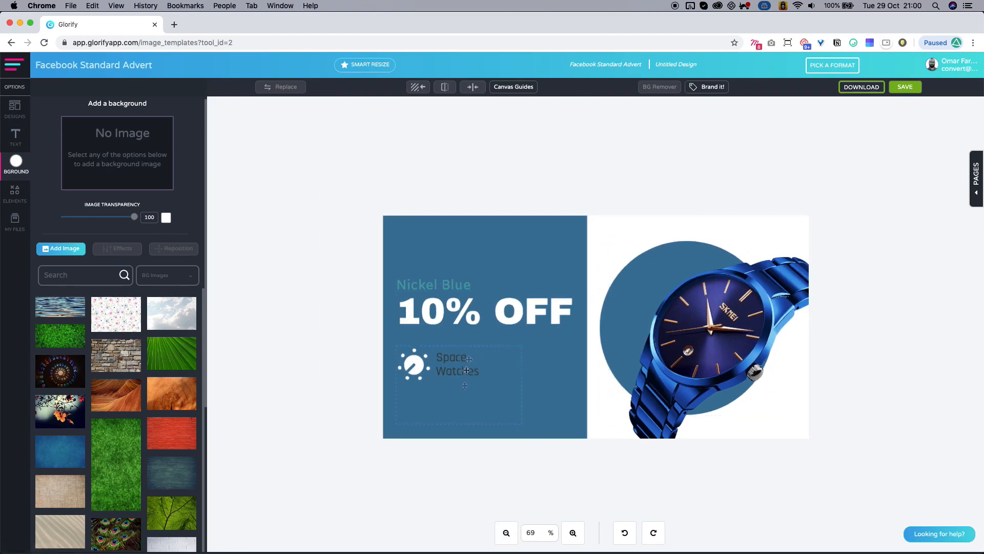
left_click(579, 535)
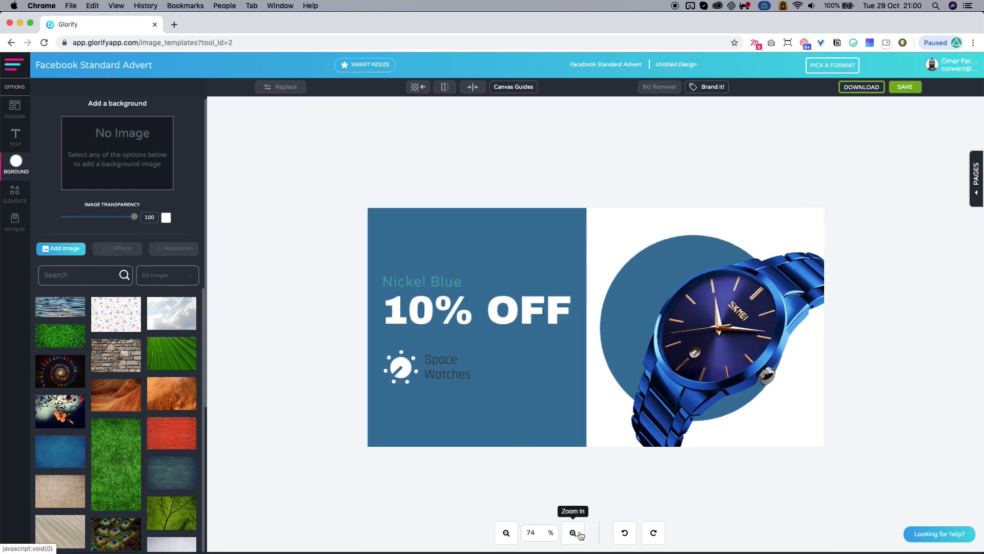
left_click(448, 370)
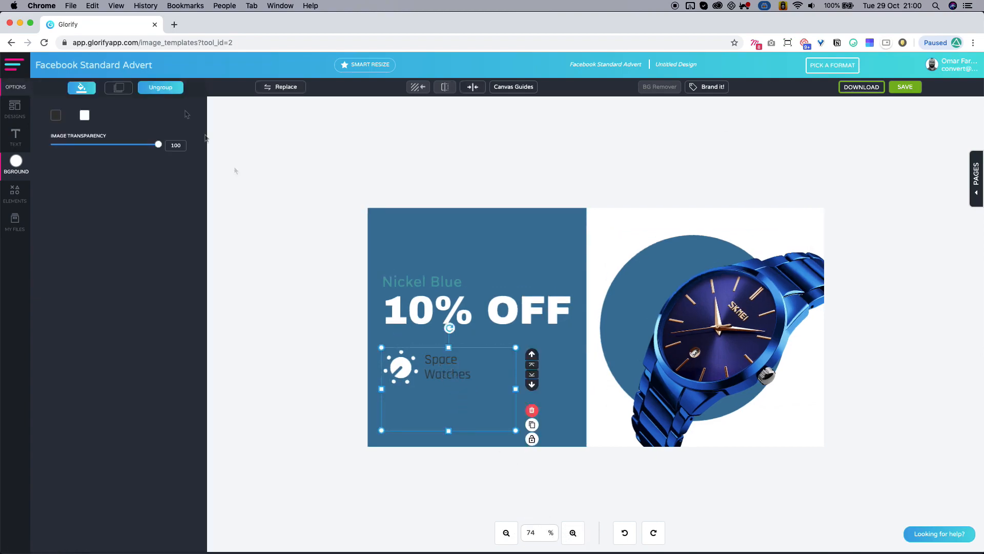
left_click(55, 115)
left_click(310, 317)
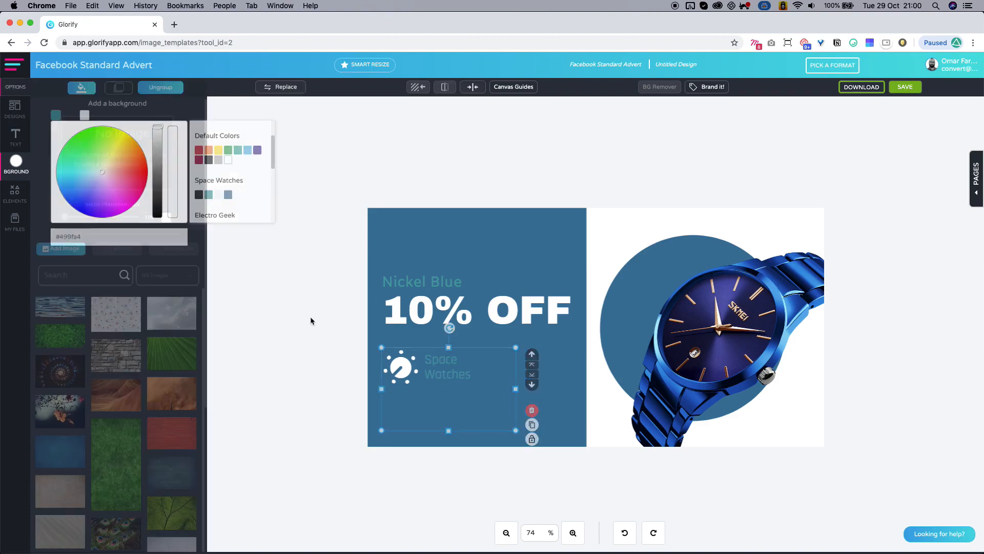
- Recolour the logo's lettering white and move the logo down towards the bottom of the blue rectangle
left_click(455, 367)
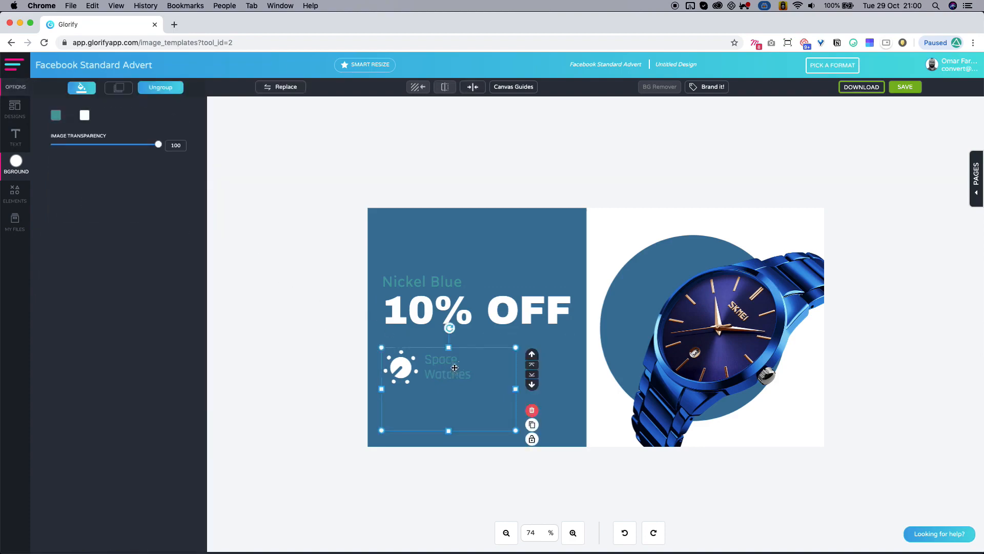
left_click(52, 118)
left_click(228, 159)
left_click(274, 311)
left_click_drag(444, 386, 445, 421)
left_click(214, 352)
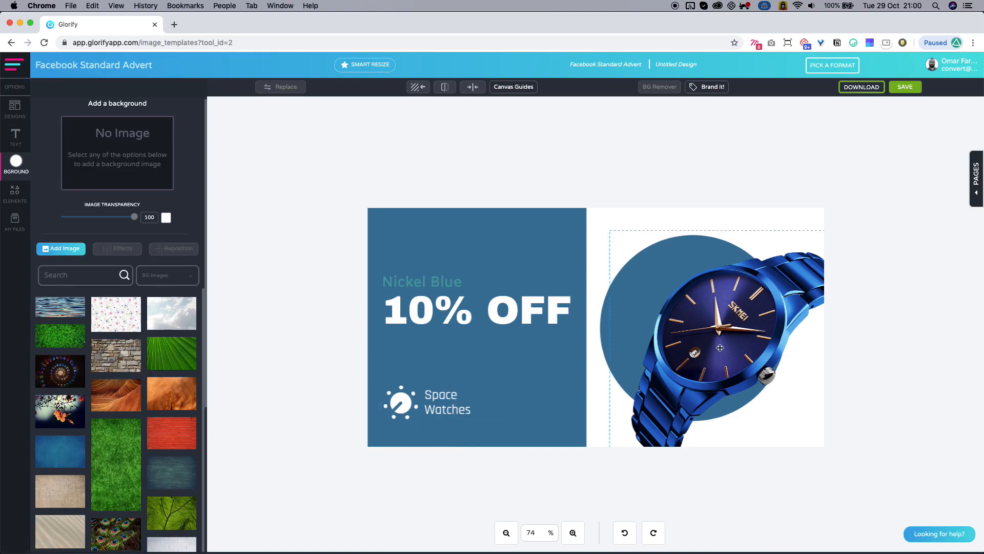
- Nudge the watch image slightly right and down, and raise its fill colour strength to 7
left_click(693, 346)
left_click_drag(693, 346, 741, 345)
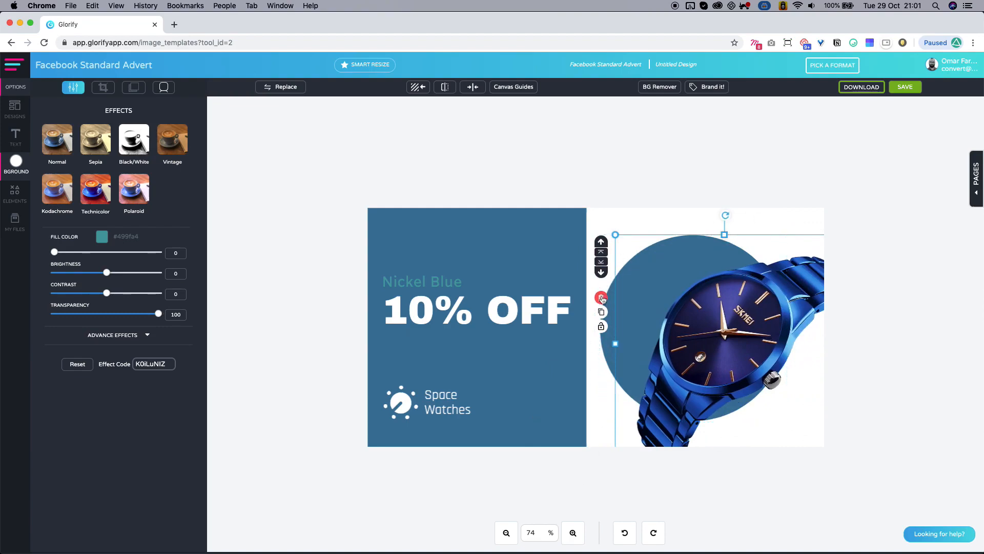
mouse_move(55, 252)
left_mouse_down()
mouse_move(97, 252)
mouse_move(61, 252)
left_mouse_up()
- Set the watch image's tint colour to the Space Watches blue #3f779d, leaving the tint strength at 0
left_click(113, 334)
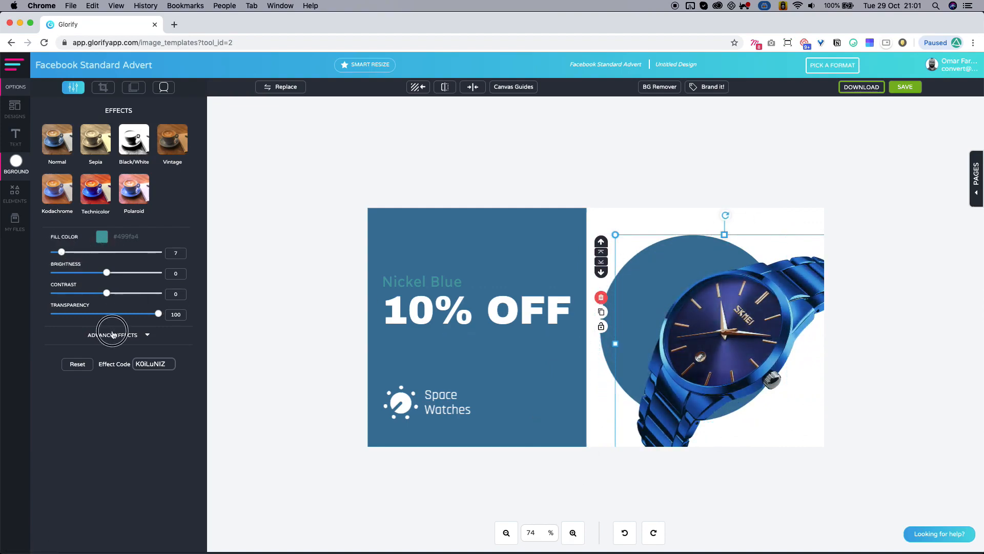
left_click(89, 359)
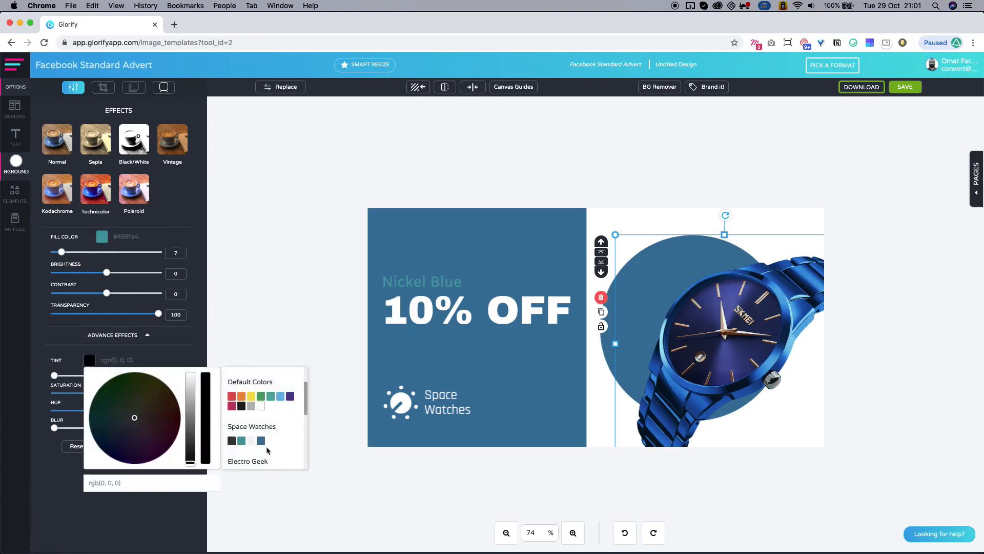
left_click(260, 441)
left_click_drag(54, 375, 15, 369)
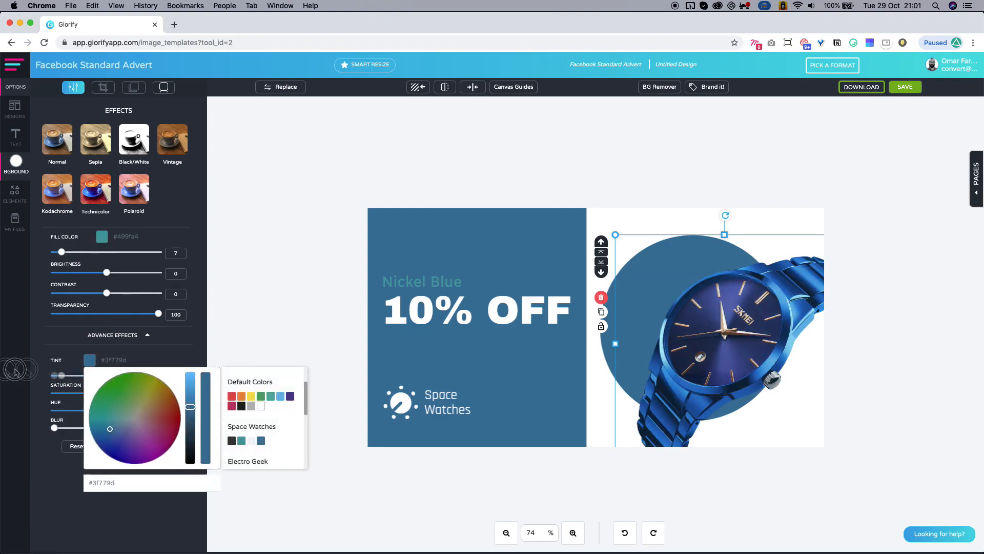
- Raise the watch image's brightness to about 0.07 and its contrast to about 0.1
left_click_drag(107, 293, 110, 272)
left_click(109, 272)
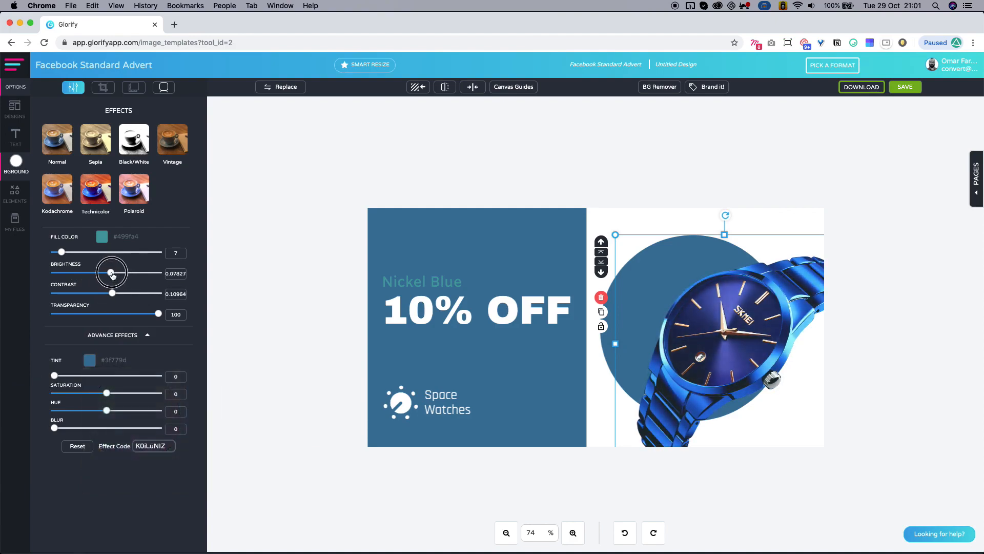
left_click(110, 292)
- Try the Kodachrome and Technicolor effects on the watch image, and return it to Normal
left_click(67, 145)
left_click(63, 186)
left_click(88, 191)
left_click(55, 190)
left_click(57, 153)
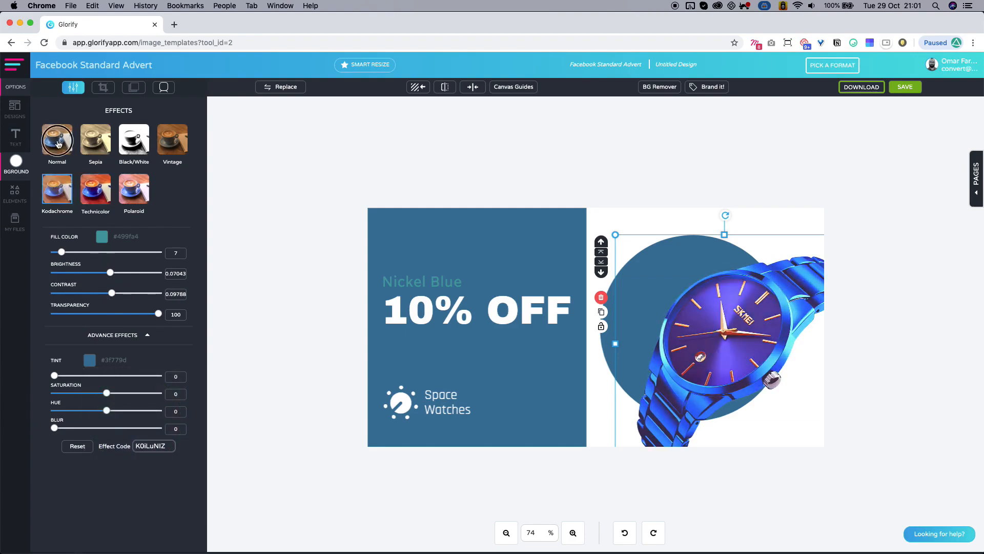
- Try a new header text on the advert, and delete it again
left_click(15, 202)
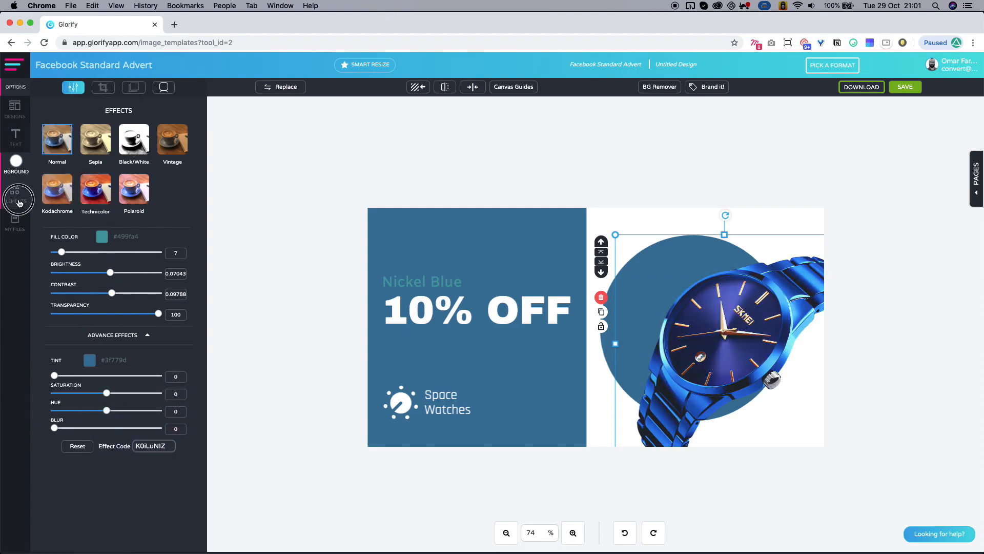
left_click(25, 137)
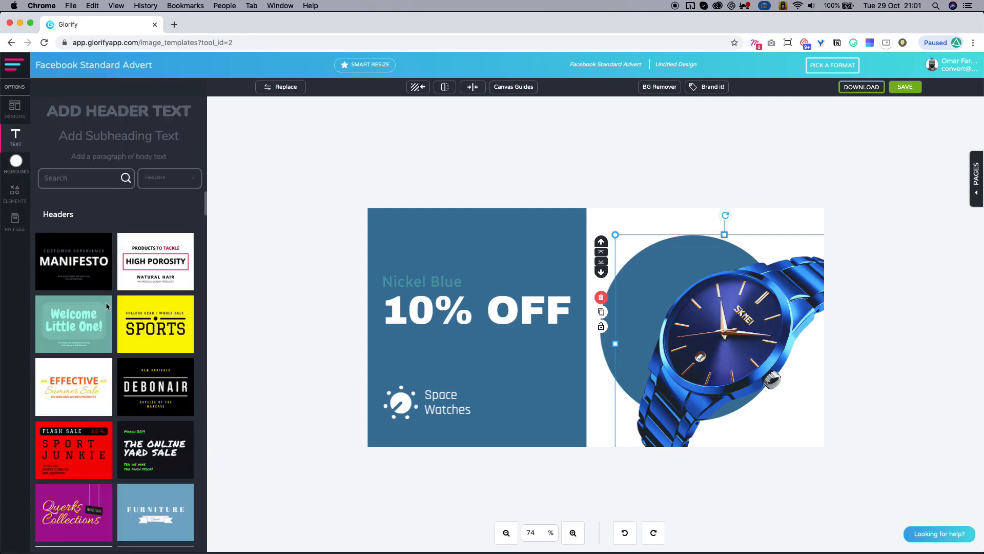
scroll(107, 306, "down", 1)
scroll(107, 306, "down", 2)
scroll(107, 306, "up", 3)
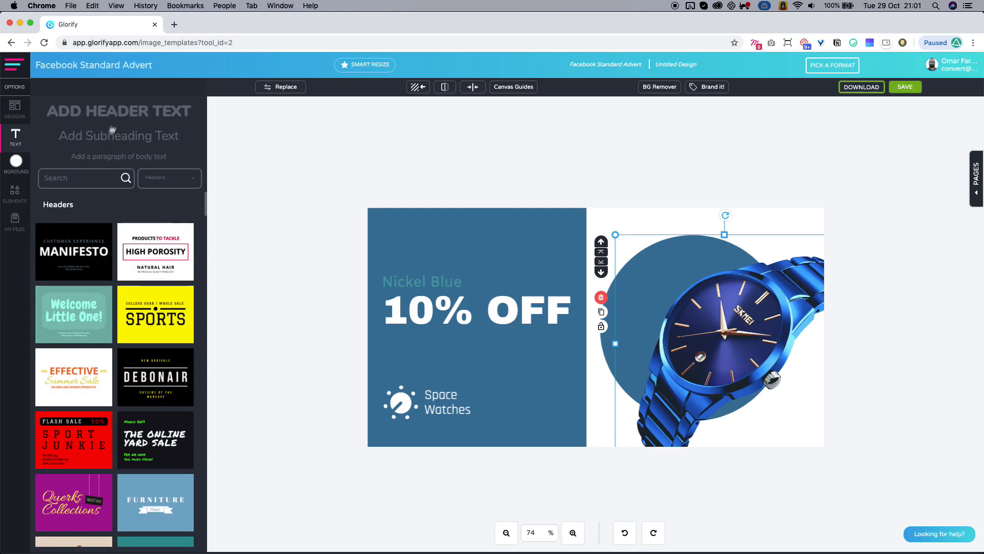
left_click(132, 109)
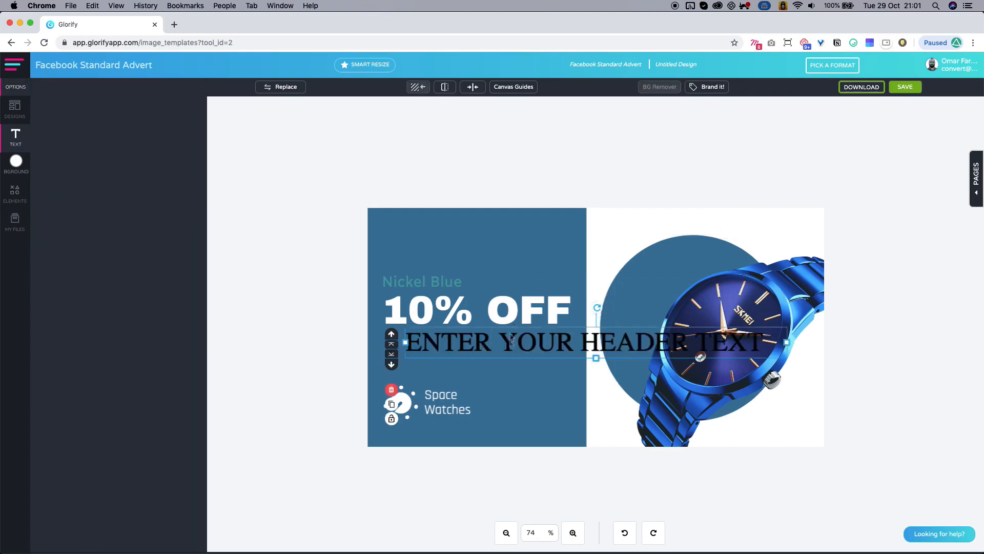
left_click(391, 390)
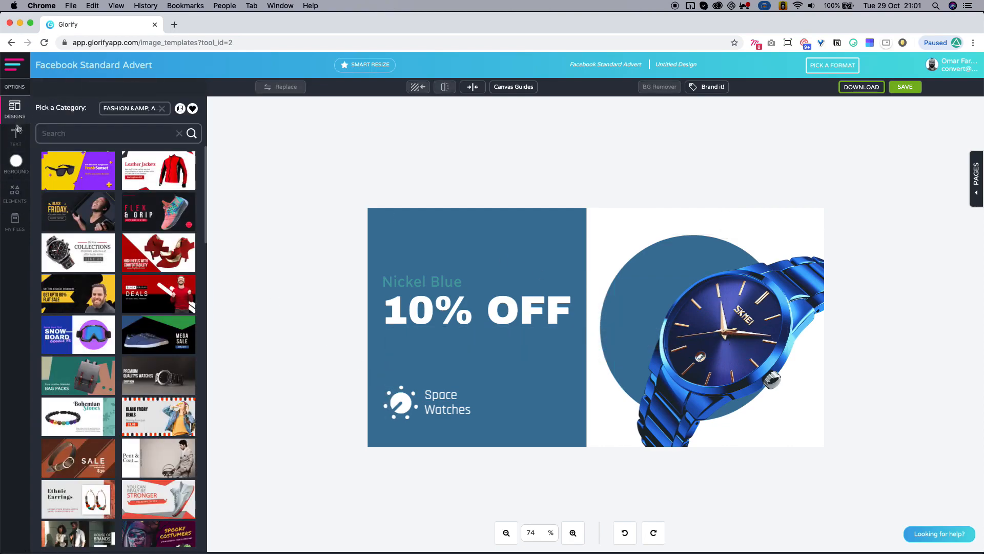
- Look over the Headers text templates, and switch the template category to Features Badges, Body Content and back to Features Badges
left_click(15, 135)
scroll(99, 272, "down", 5)
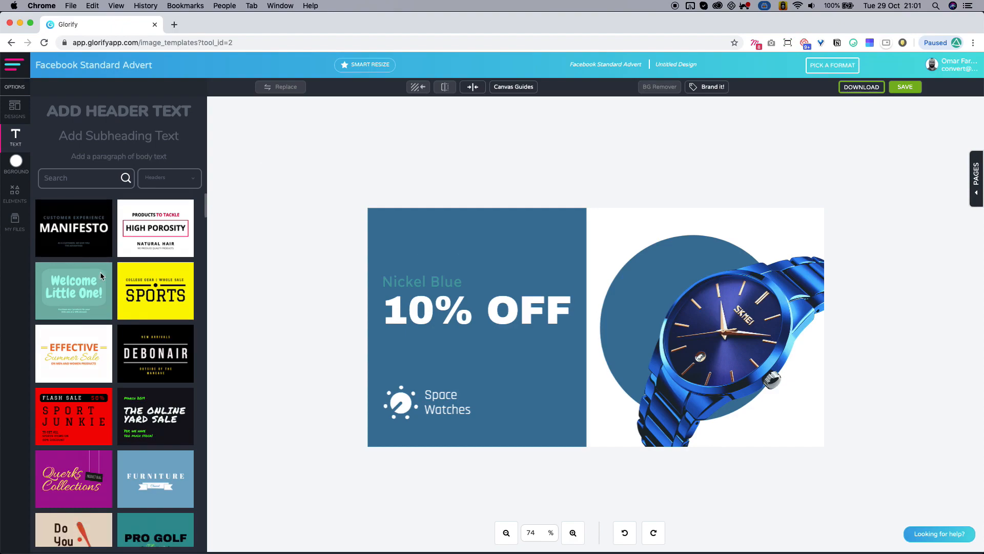
scroll(100, 272, "up", 5)
scroll(101, 276, "down", 15)
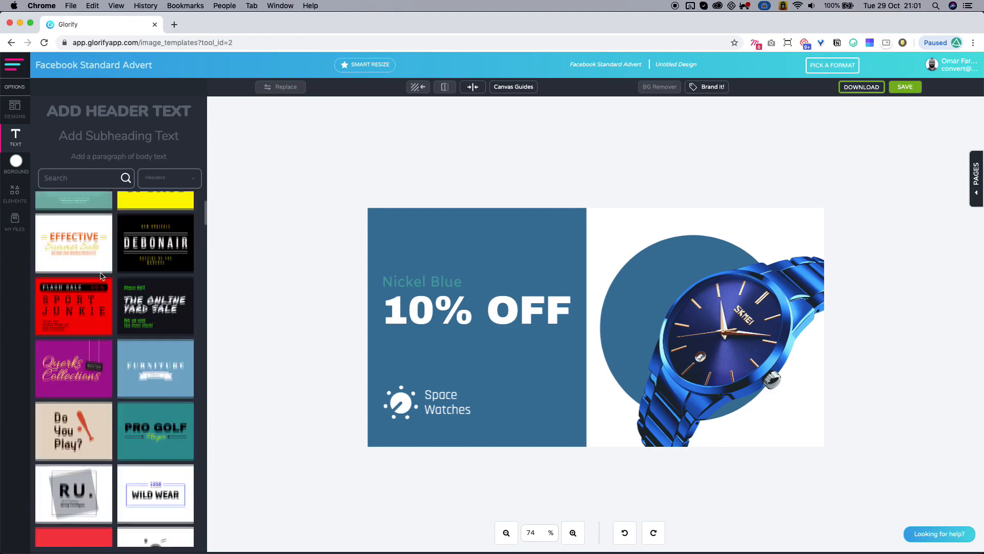
scroll(101, 275, "up", 15)
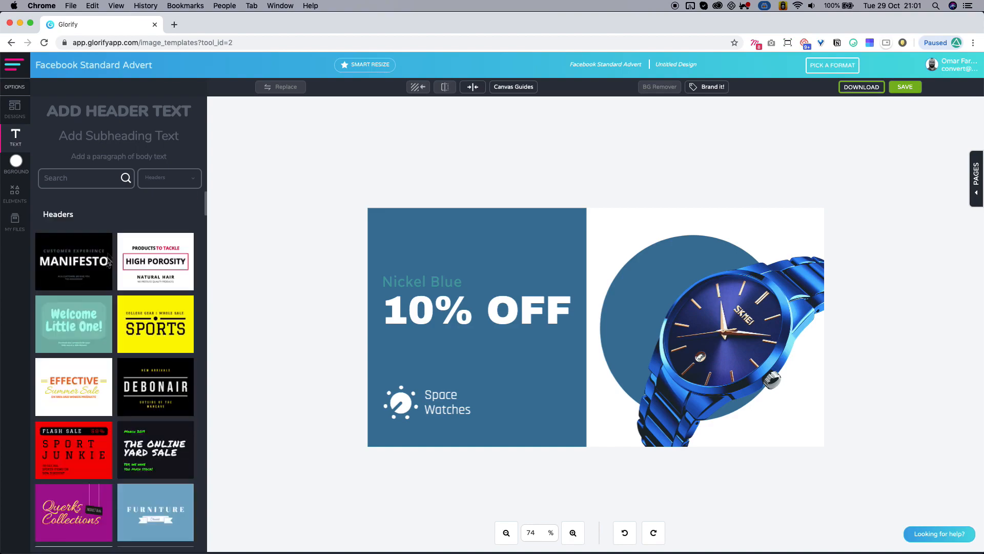
left_click(168, 181)
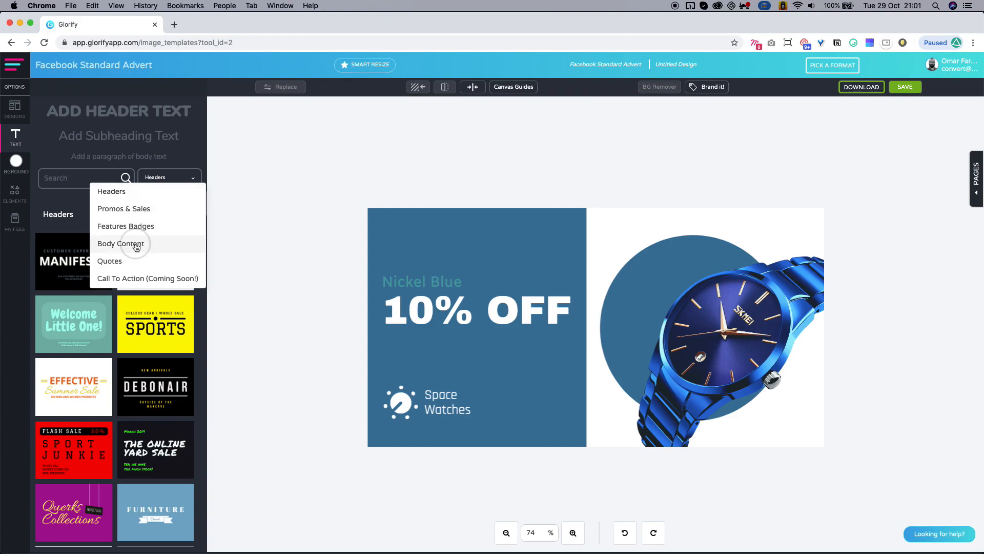
left_click(137, 226)
left_click(169, 177)
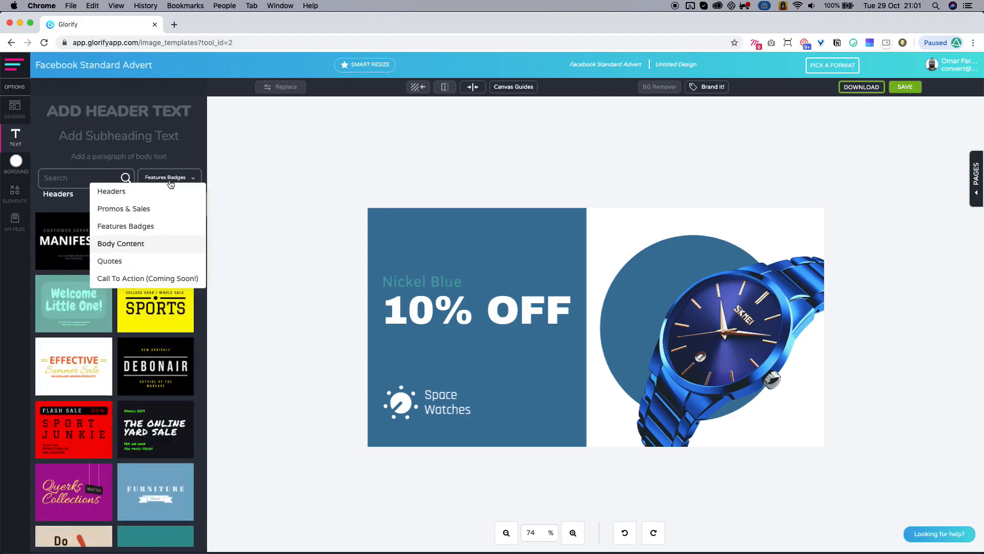
left_click(142, 243)
left_click(172, 177)
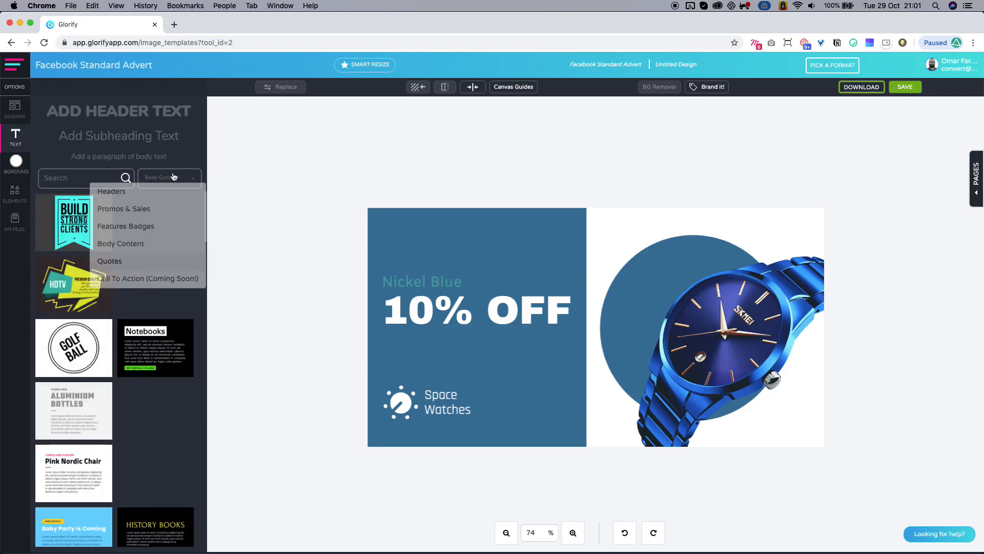
left_click(150, 227)
- Look through the ready-made text templates, from the headers, promos and body content down to the Quotes section
scroll(170, 202, "down", 20)
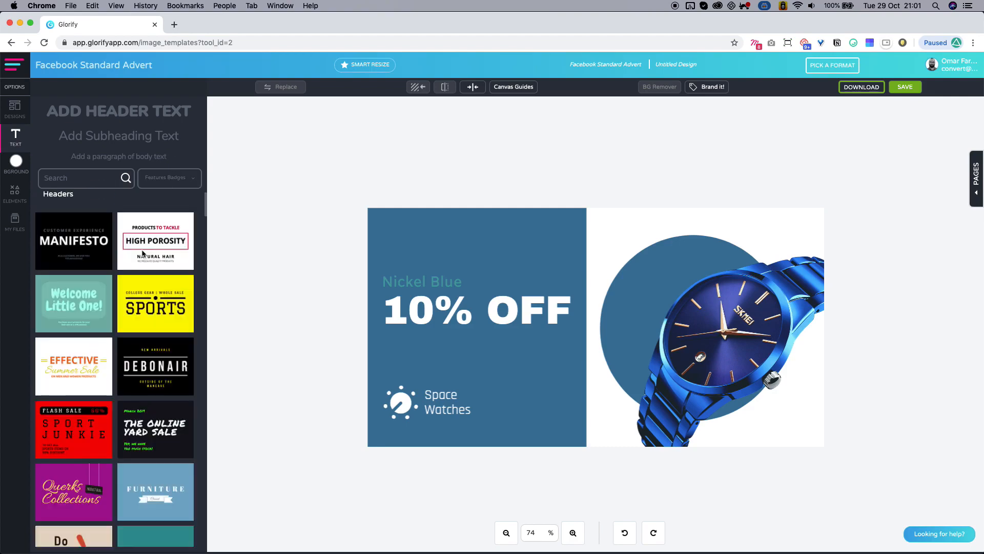
scroll(144, 243, "down", 15)
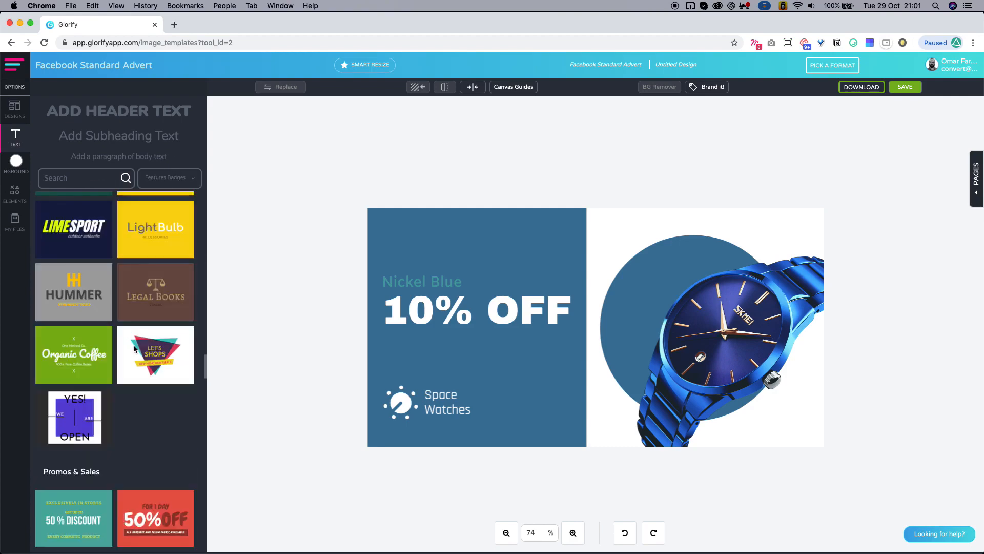
scroll(133, 350, "up", 4)
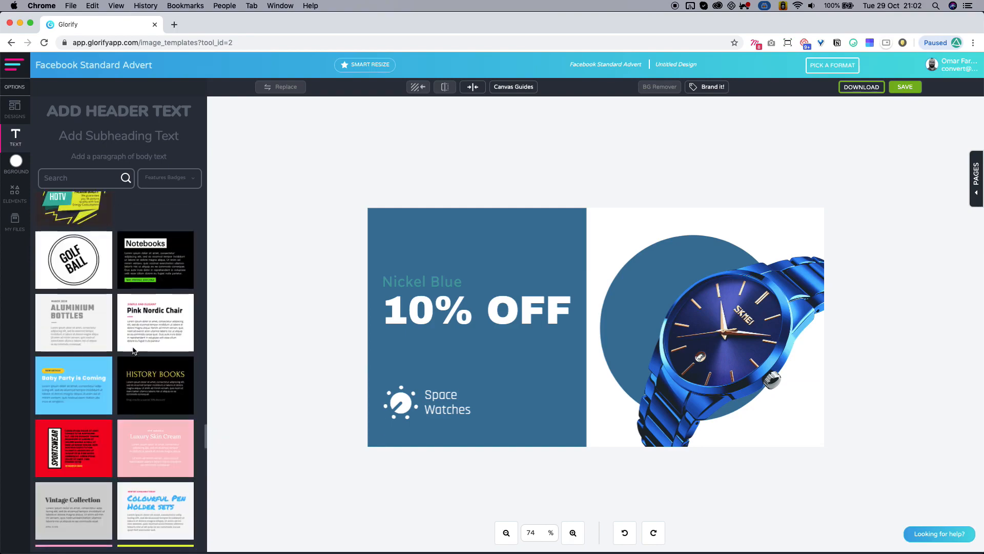
scroll(176, 381, "down", 6)
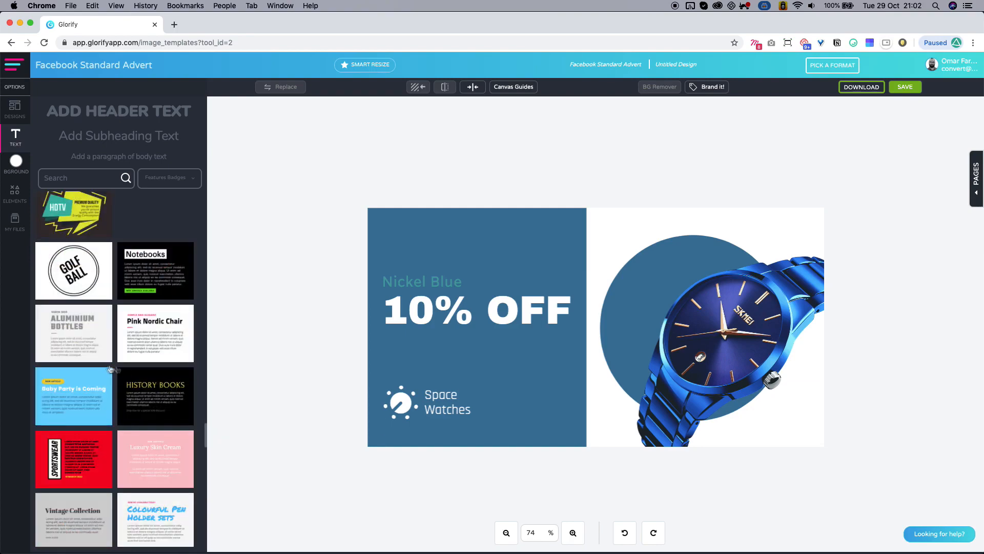
scroll(131, 417, "down", 6)
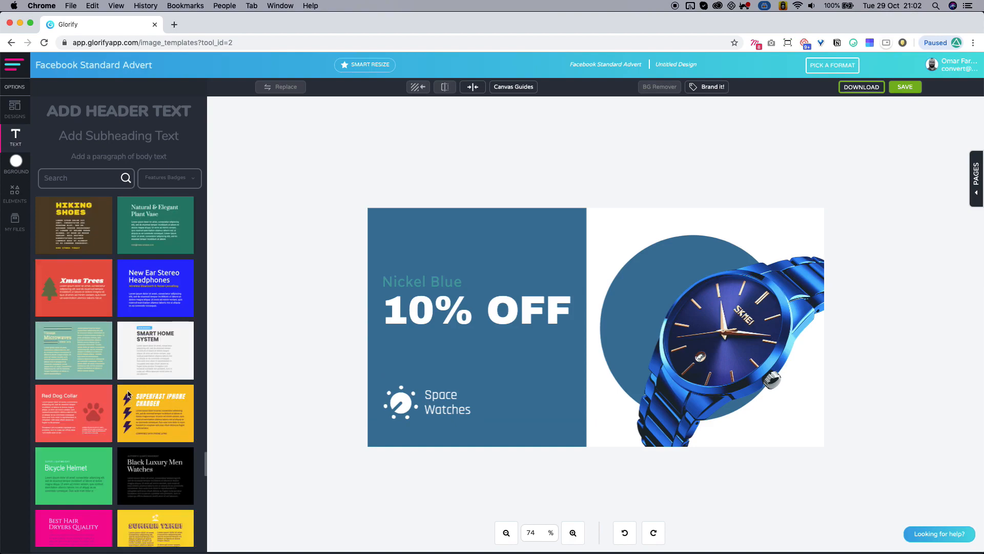
scroll(128, 394, "down", 3)
scroll(131, 418, "up", 10)
scroll(131, 418, "up", 6)
scroll(130, 418, "down", 20)
scroll(132, 417, "down", 15)
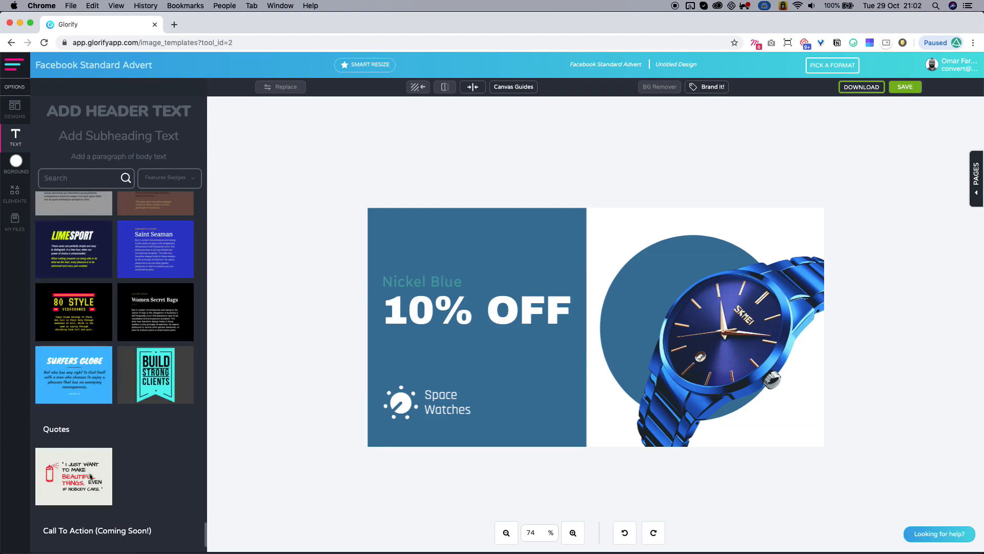
- Look through the ready-made text designs in the text library
scroll(131, 429, "up", 15)
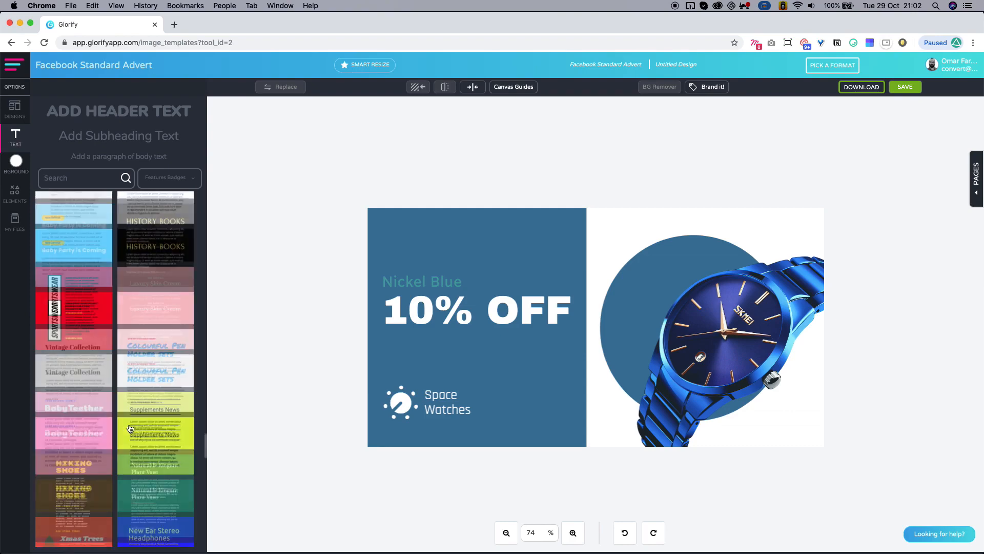
scroll(130, 428, "up", 15)
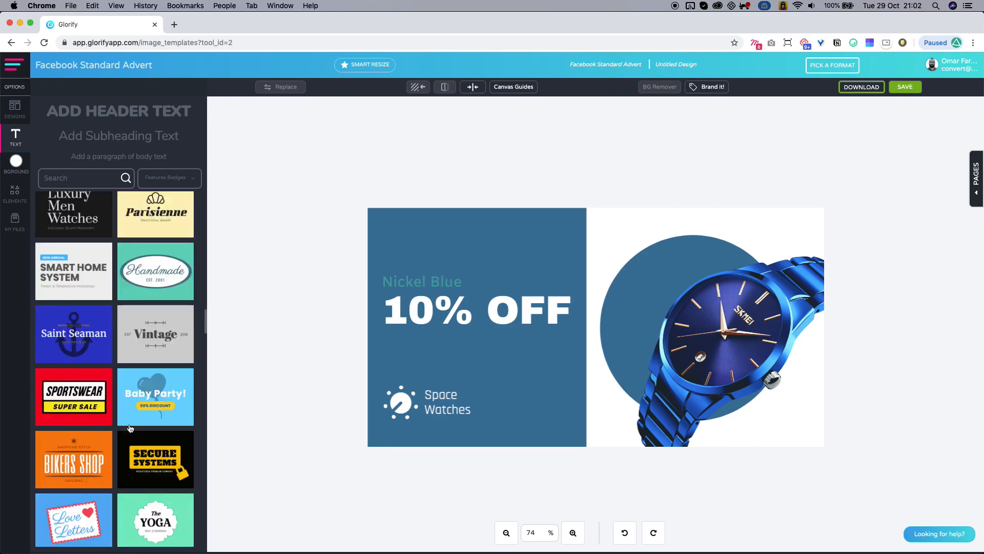
scroll(130, 429, "up", 1)
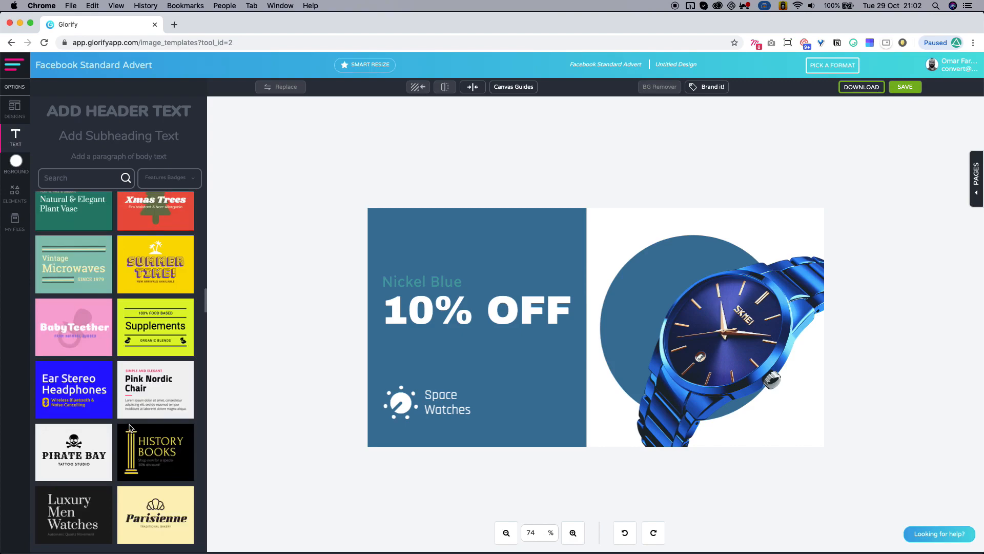
scroll(130, 429, "down", 3)
scroll(130, 429, "up", 15)
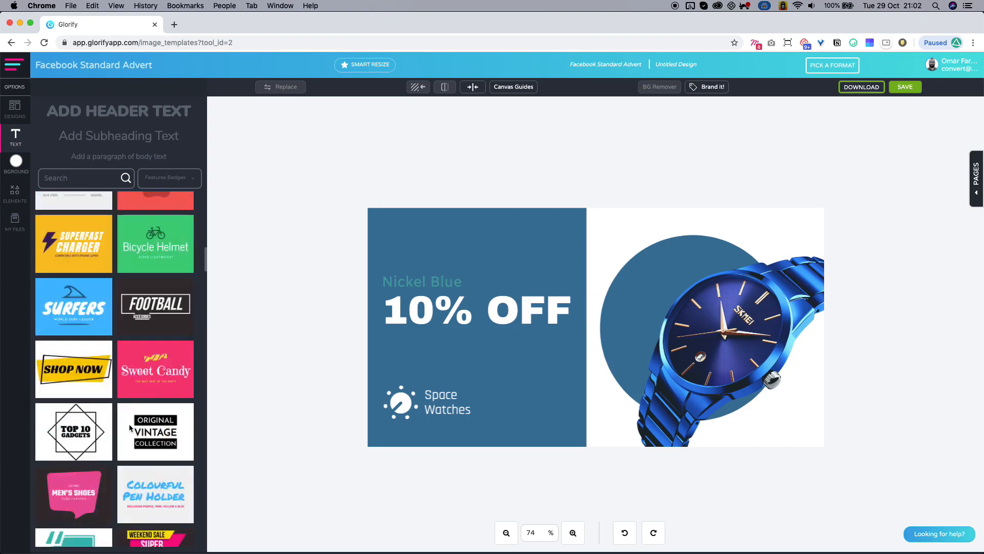
scroll(130, 429, "up", 5)
scroll(130, 428, "up", 10)
scroll(130, 428, "down", 8)
scroll(130, 428, "down", 10)
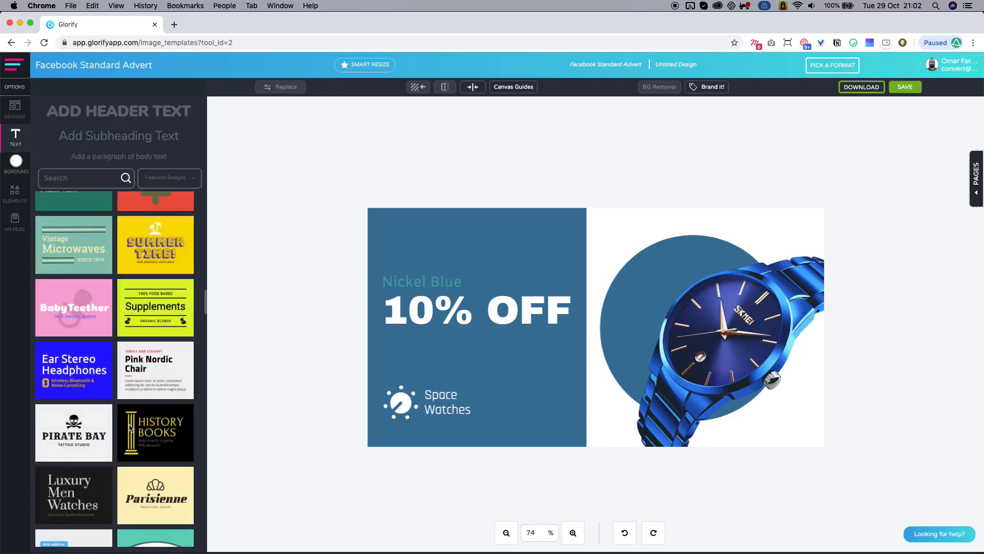
scroll(130, 428, "down", 5)
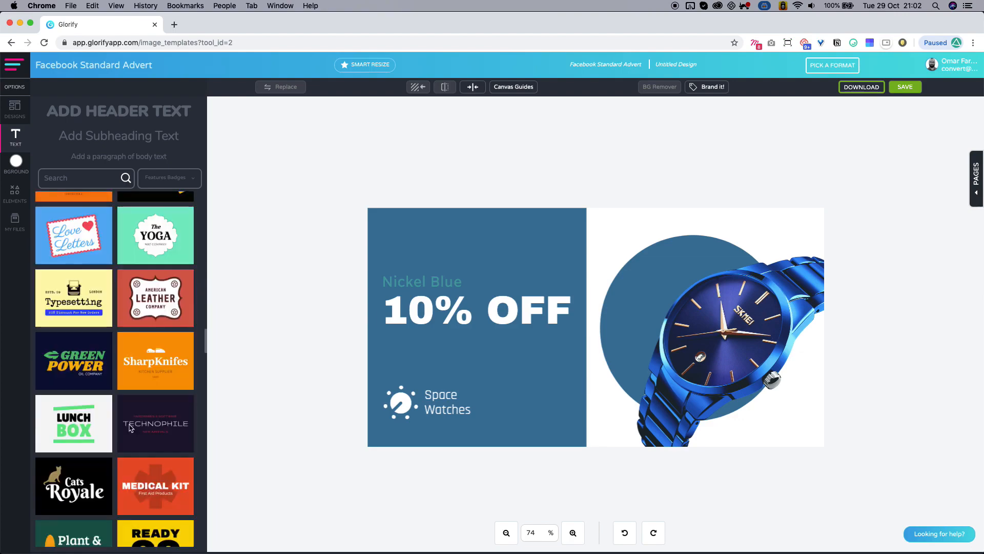
scroll(130, 428, "down", 5)
scroll(130, 427, "down", 5)
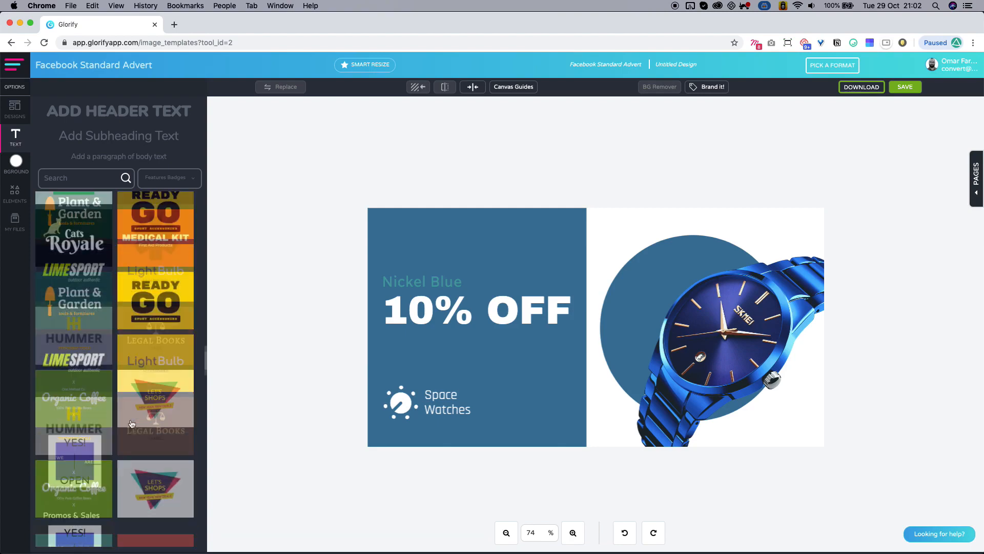
scroll(123, 420, "up", 6)
scroll(122, 420, "up", 10)
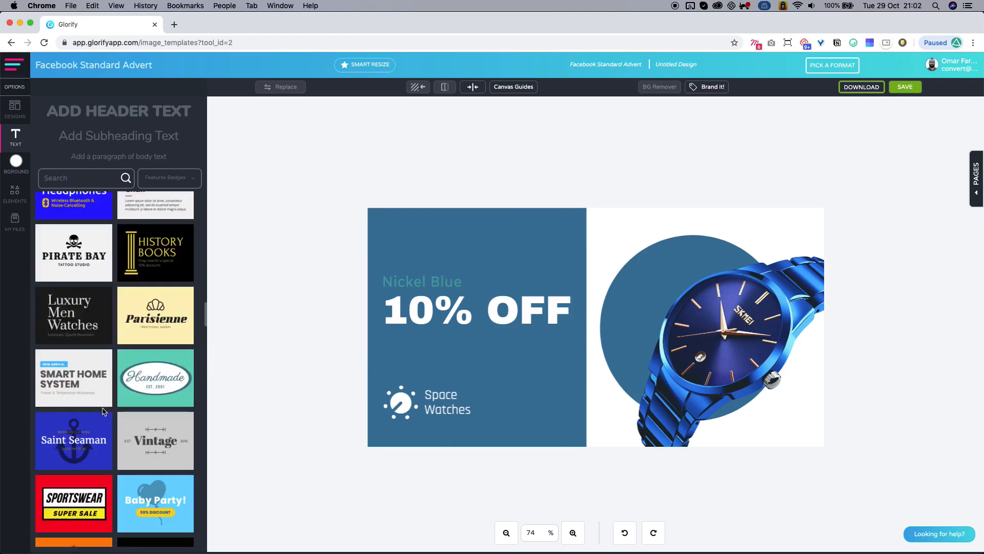
- Add the Luxury Men Watches text design and place it in the upper-right part of the blue panel
left_click(70, 314)
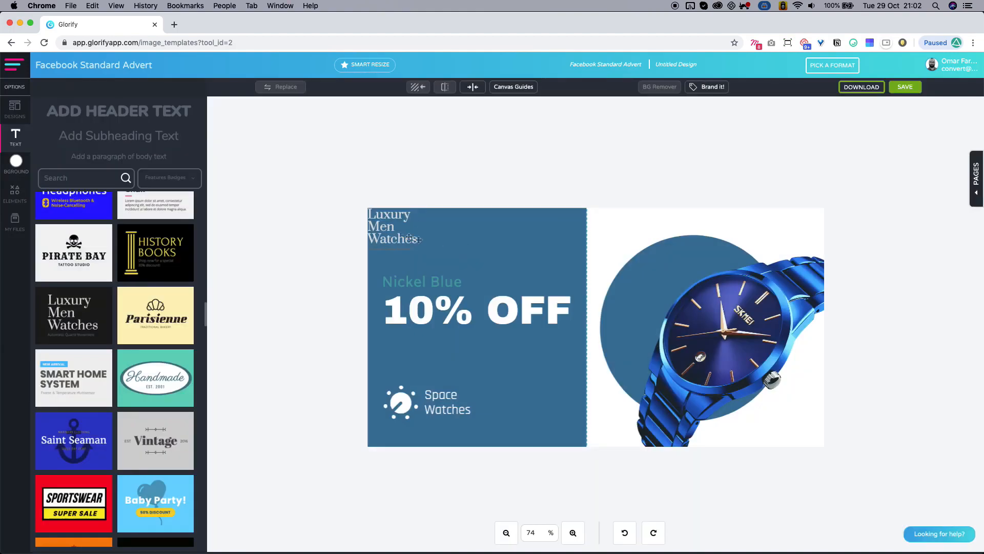
left_click(410, 238)
left_click_drag(410, 239, 508, 249)
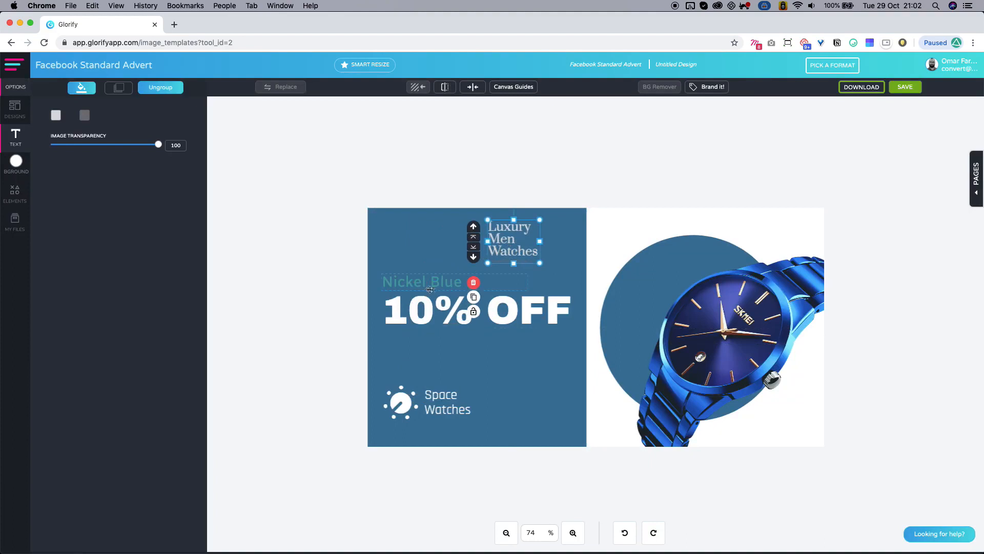
- Delete the Nickel Blue and 10% OFF texts from the blue panel
left_click(450, 282)
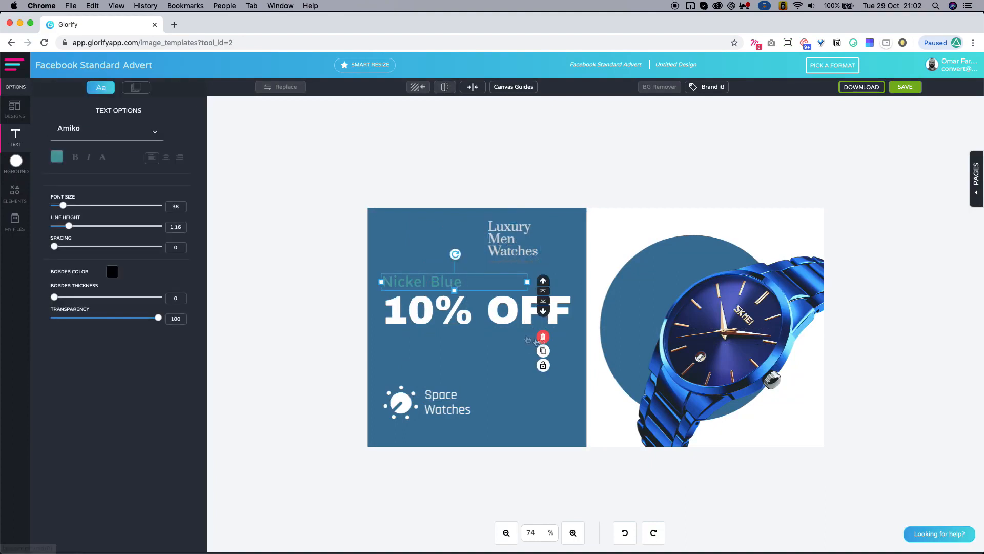
left_click(543, 338)
left_click(491, 313)
left_click(594, 351)
- Enlarge the Luxury Men Watches text group to span most of the blue panel's width and ungroup it
mouse_move(537, 217)
left_mouse_down()
mouse_move(450, 315)
mouse_move(436, 307)
mouse_move(526, 232)
left_mouse_up()
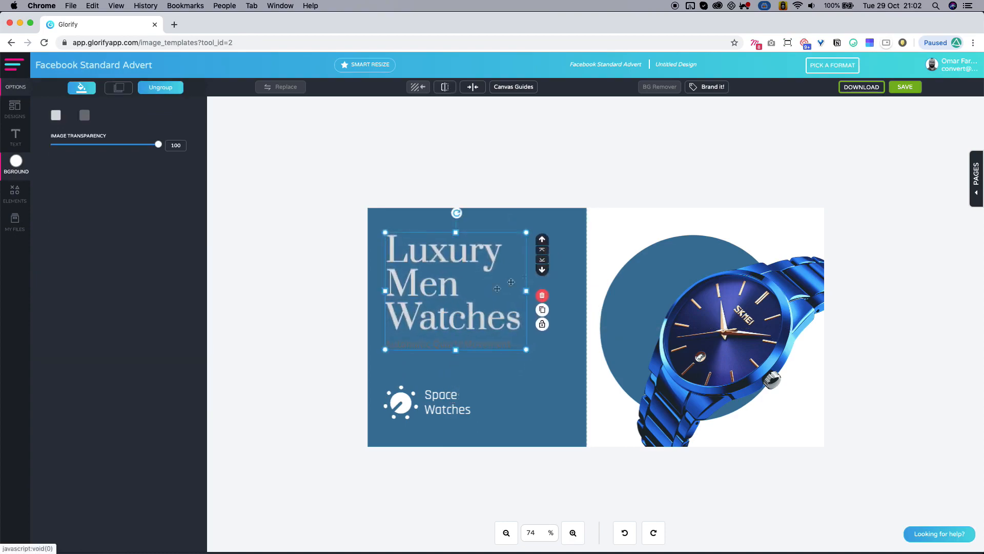
left_click(160, 91)
left_click(263, 159)
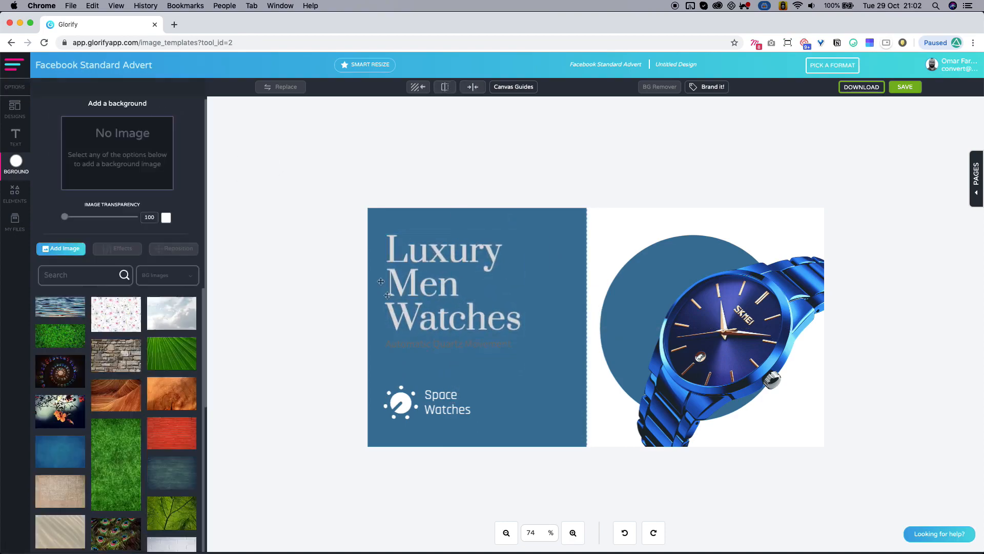
- Color the Automatic Quartz Movement tagline with the Space Watches teal, #499fa4
left_click(410, 347)
left_click(56, 156)
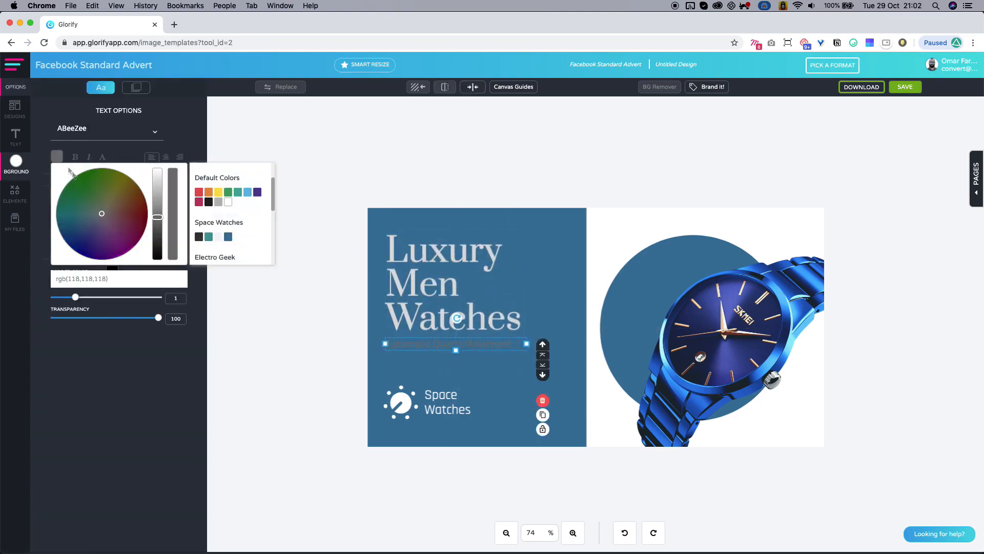
left_click(209, 239)
- Change the Luxury Men Watches heading's text color to white
left_click(400, 287)
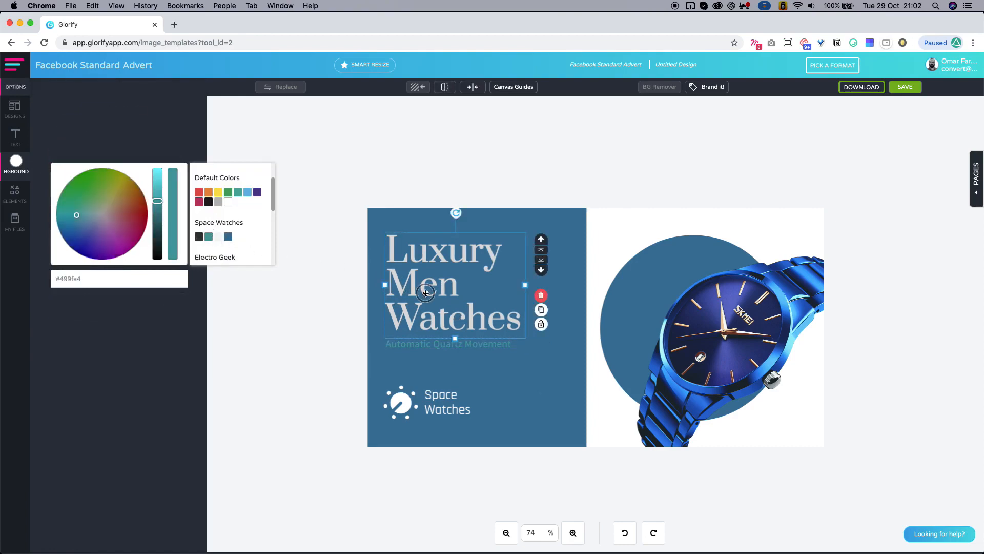
left_click(57, 156)
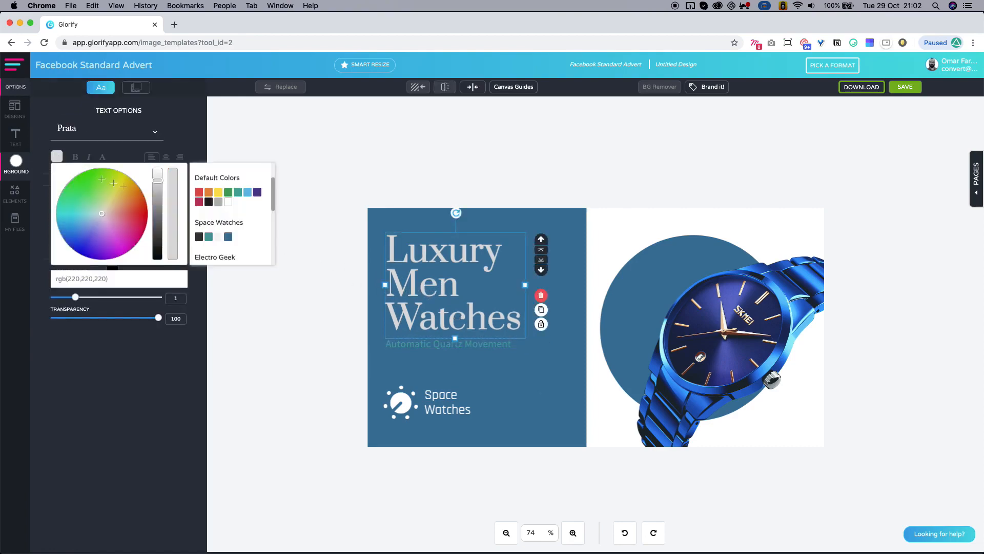
left_click(299, 264)
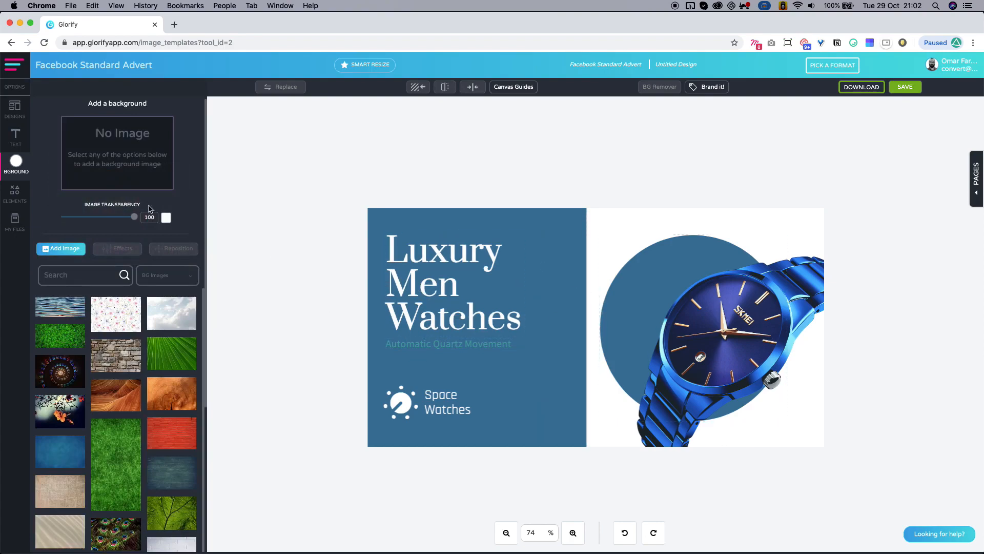
- Search the Noun Project icon library for "premium"
left_click(15, 193)
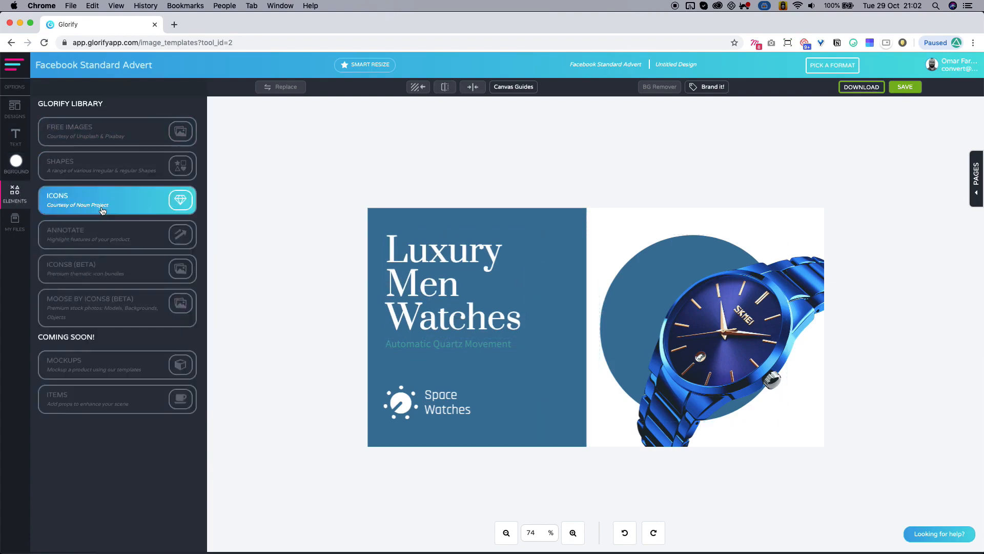
left_click(102, 210)
left_click(69, 131)
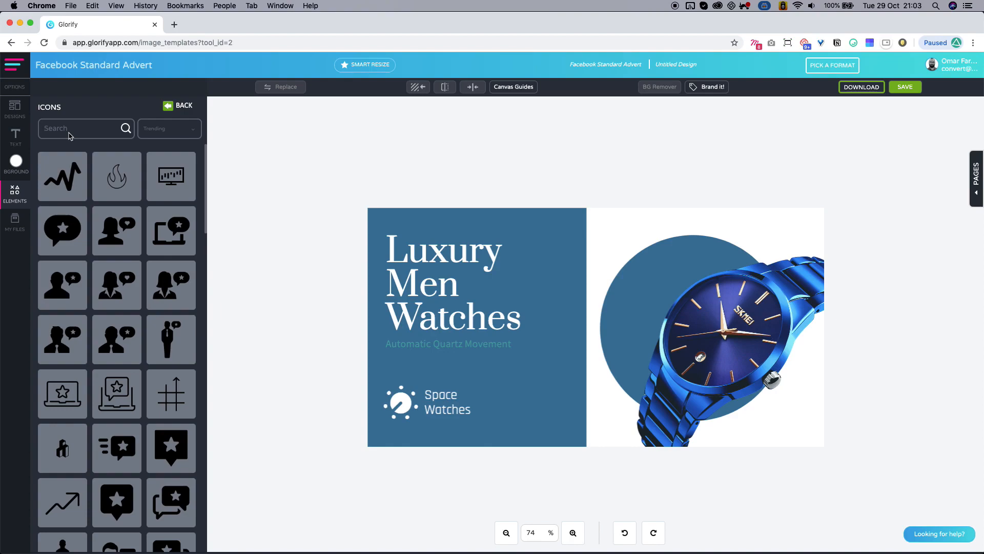
left_click(70, 135)
type("premium")
key("Return")
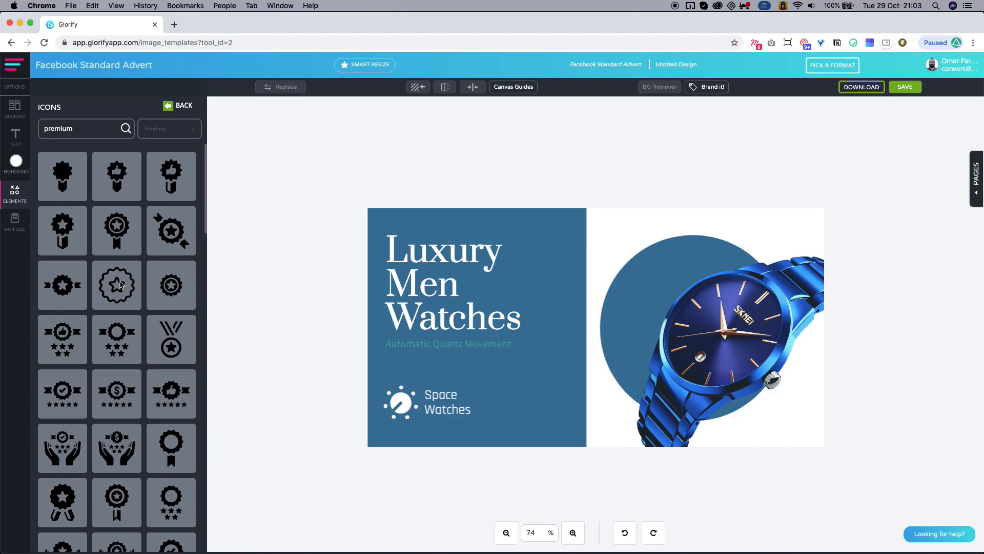
- Add a rosette badge icon with a star and place it beside the heading at the blue panel's right edge
scroll(120, 285, "down", 3)
scroll(125, 306, "down", 3)
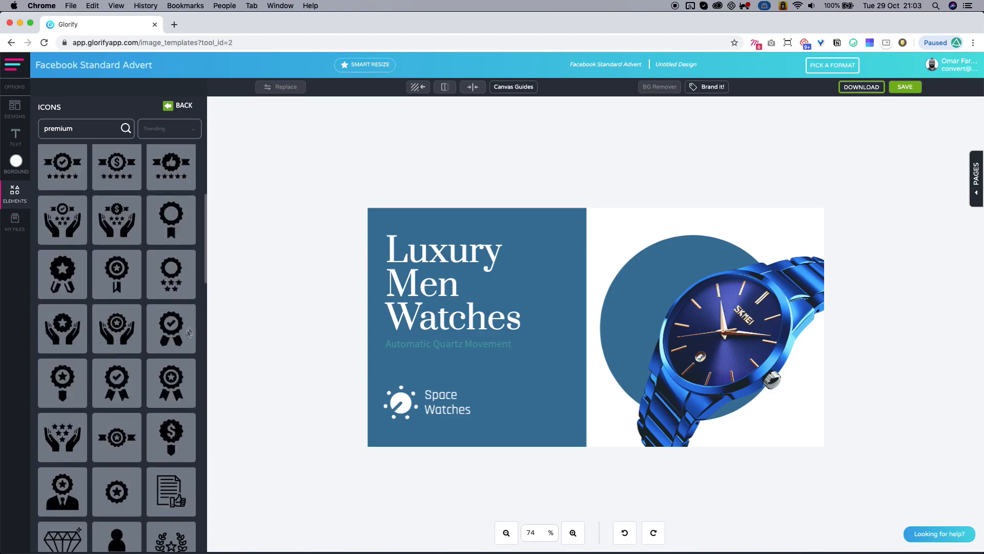
left_click(60, 383)
left_click_drag(392, 226, 556, 266)
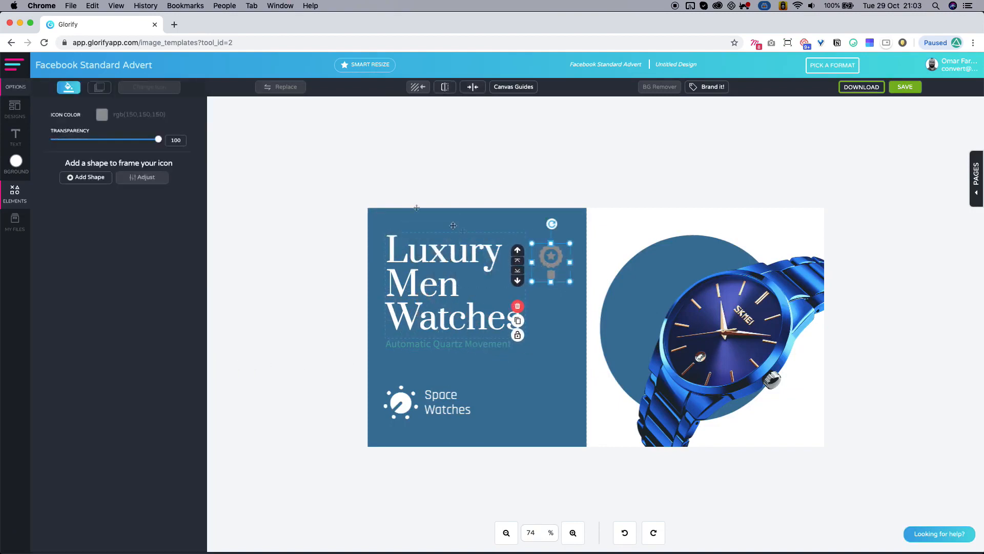
- Set the badge icon's color to the Space Watches off-white, #f4f5f7
left_click(102, 114)
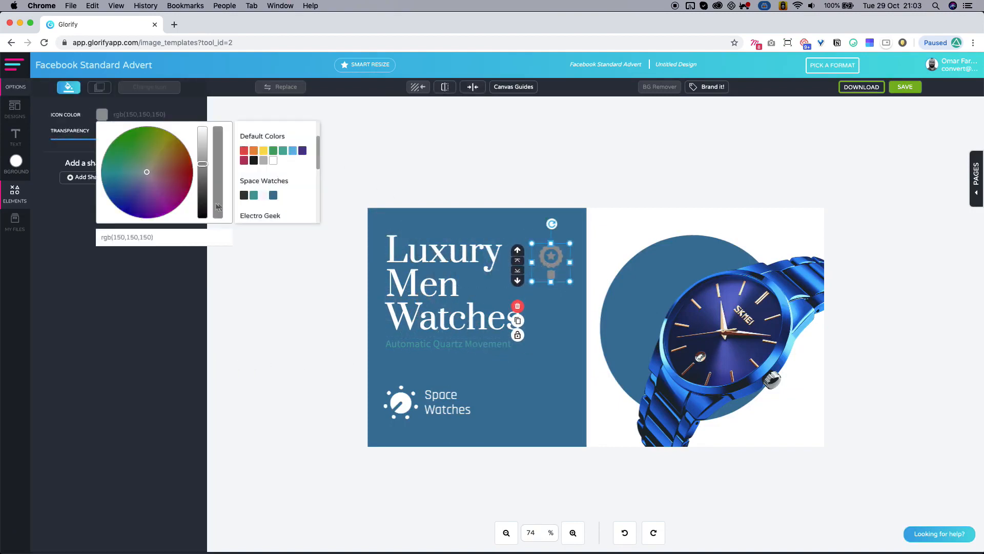
left_click(264, 198)
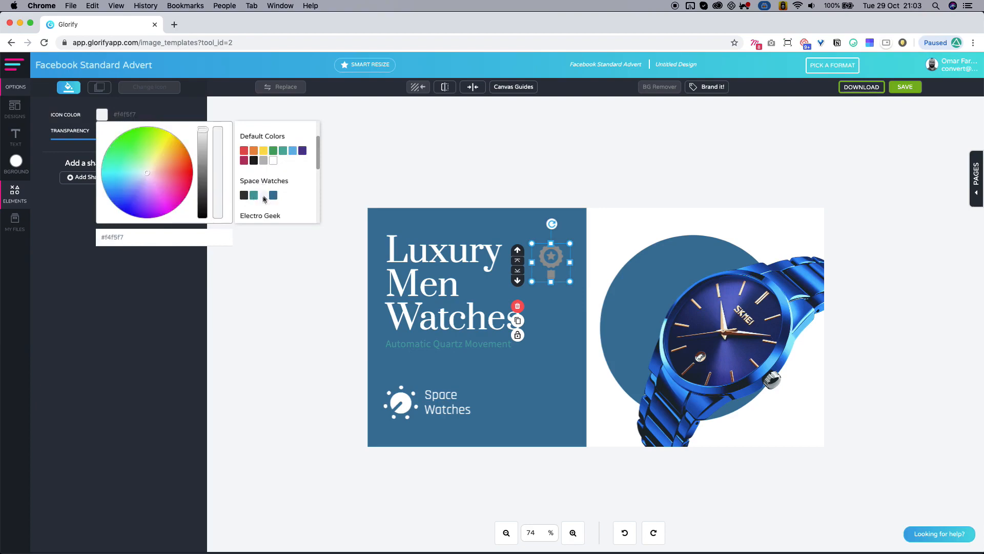
left_click(87, 154)
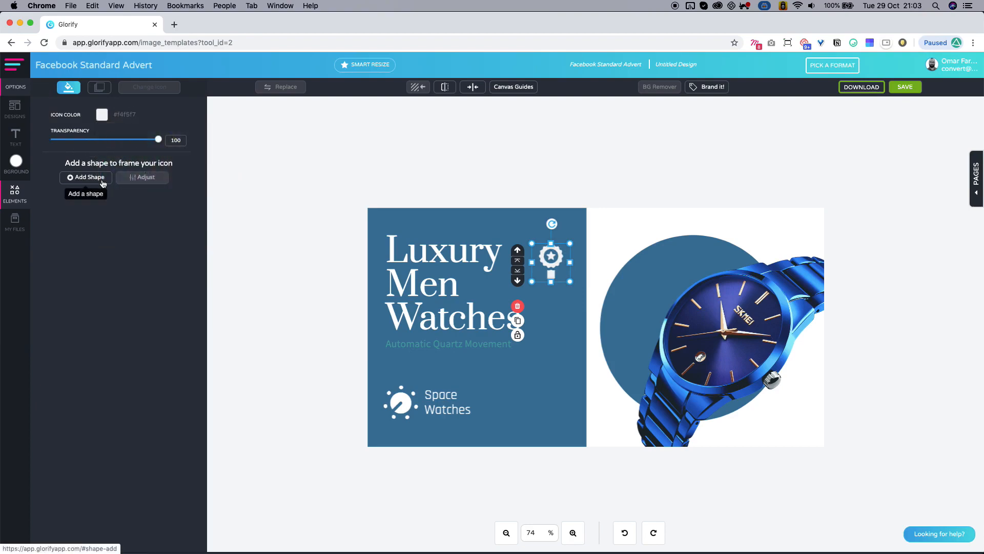
- Frame the badge icon with a shape, trying the hexagon and circle before settling on the square
left_click(84, 179)
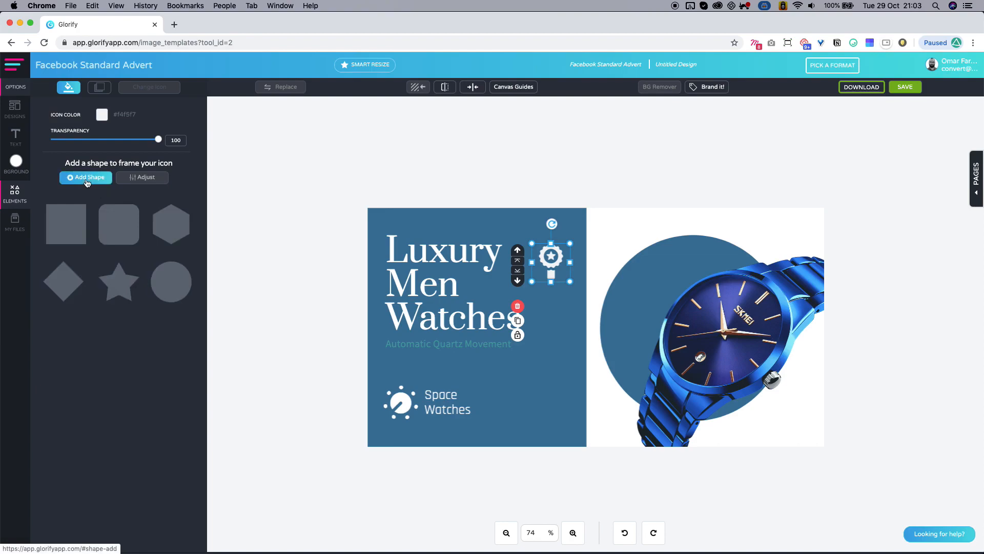
left_click(74, 215)
left_click(118, 222)
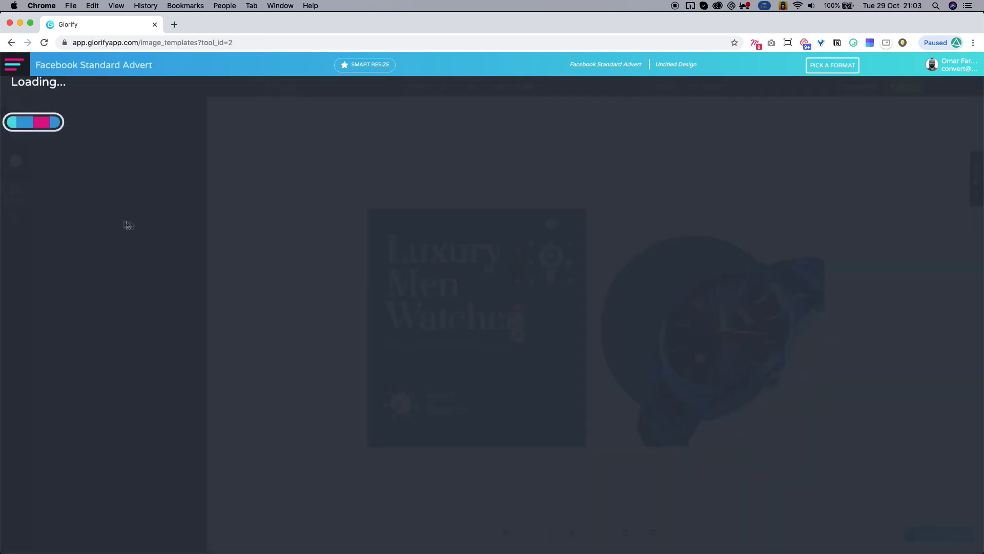
left_click(159, 232)
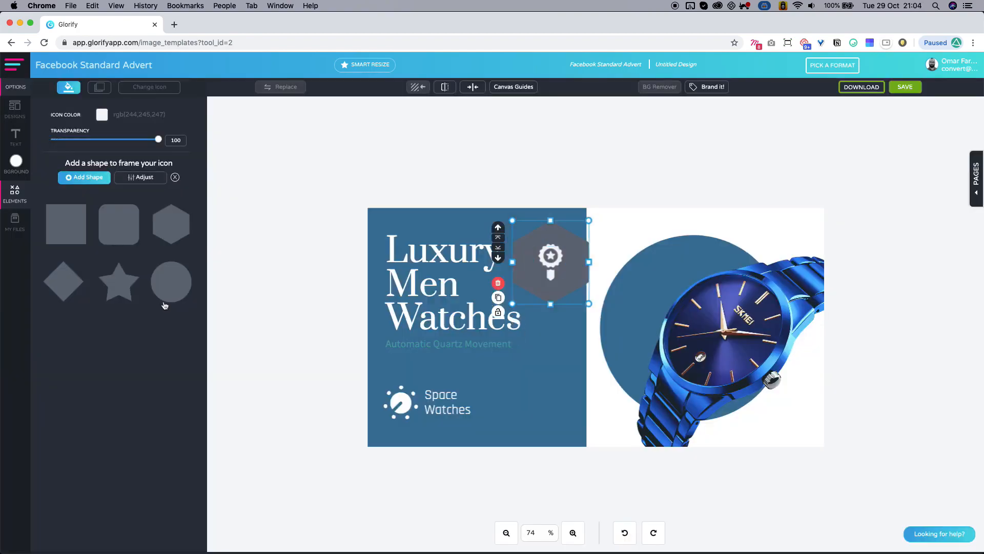
left_click(173, 293)
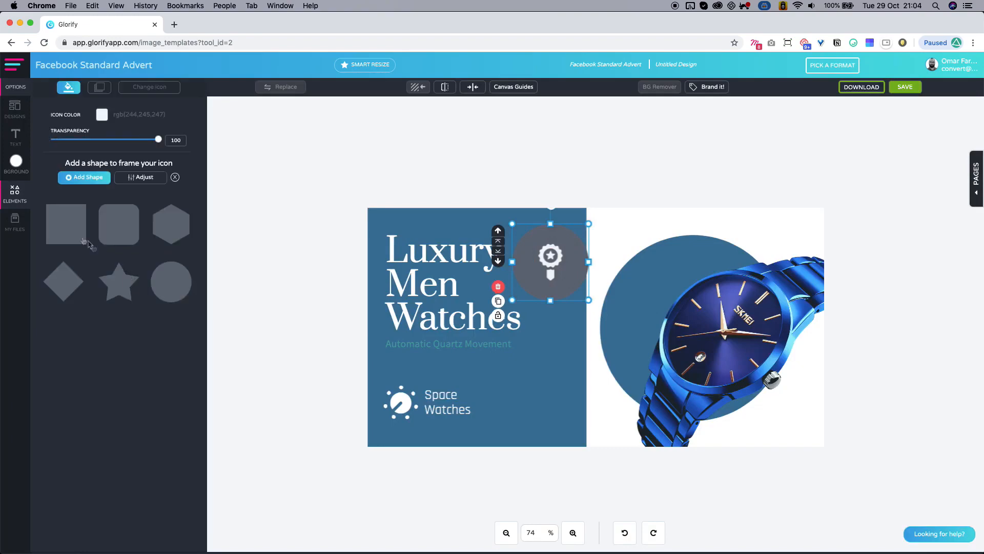
left_click(71, 226)
- Set the square frame's corner radius to 142, thicken its border, and enlarge the badge icon inside to size 1.45
left_click(145, 178)
left_click_drag(55, 305, 152, 309)
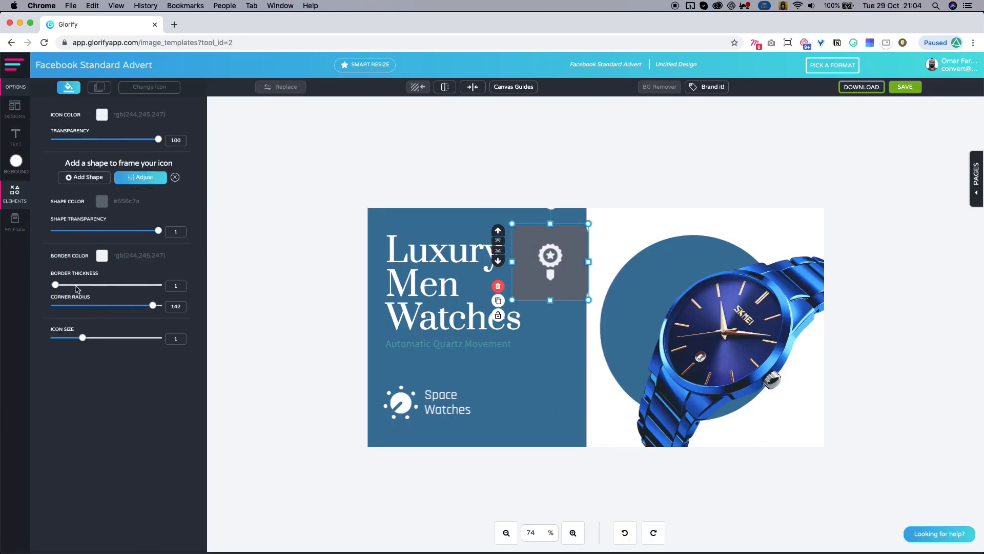
left_click(54, 286)
left_click_drag(53, 285, 136, 285)
left_click_drag(82, 337, 101, 338)
- Set the badge frame's shape color to the Space Watches teal, #499fa4
left_click(102, 255)
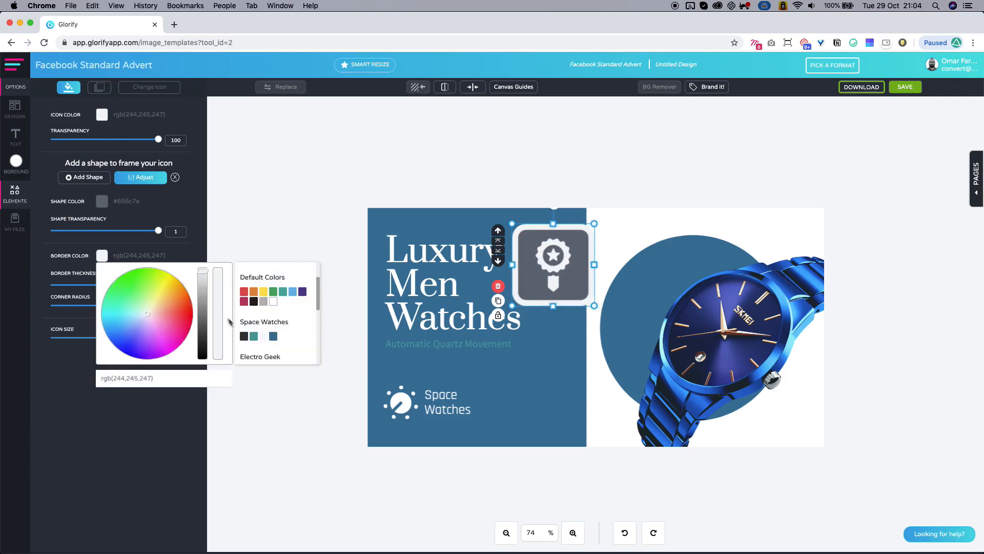
left_click(102, 201)
left_click(251, 282)
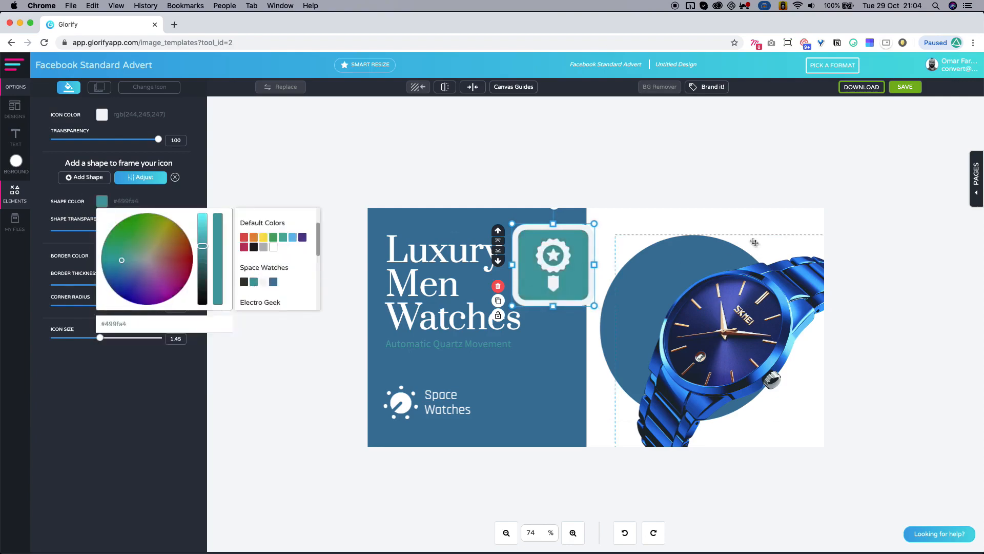
- Shrink the framed badge icon and move it to the lower part of the blue panel
left_click_drag(595, 224, 502, 390)
left_click(506, 399)
- Move the Space Watches logo above the heading and shift the heading and tagline down to make room
left_click_drag(438, 408, 445, 234)
left_click_drag(410, 324, 414, 360)
left_click(421, 295, "shift")
left_click_drag(422, 293, 424, 319)
left_click_drag(419, 231, 421, 245)
left_click_drag(418, 337, 418, 342)
left_click_drag(429, 382, 420, 395)
left_click_drag(432, 341, 432, 333)
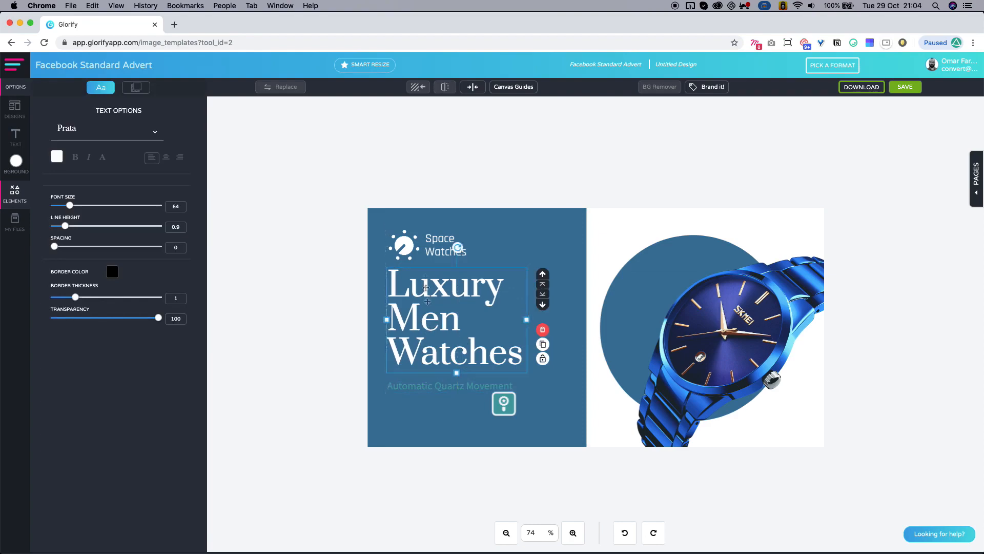
- Scale down the Space Watches logo slightly above the heading
left_click(427, 259)
left_click_drag(505, 304, 491, 292)
left_click(553, 272)
left_click(675, 224)
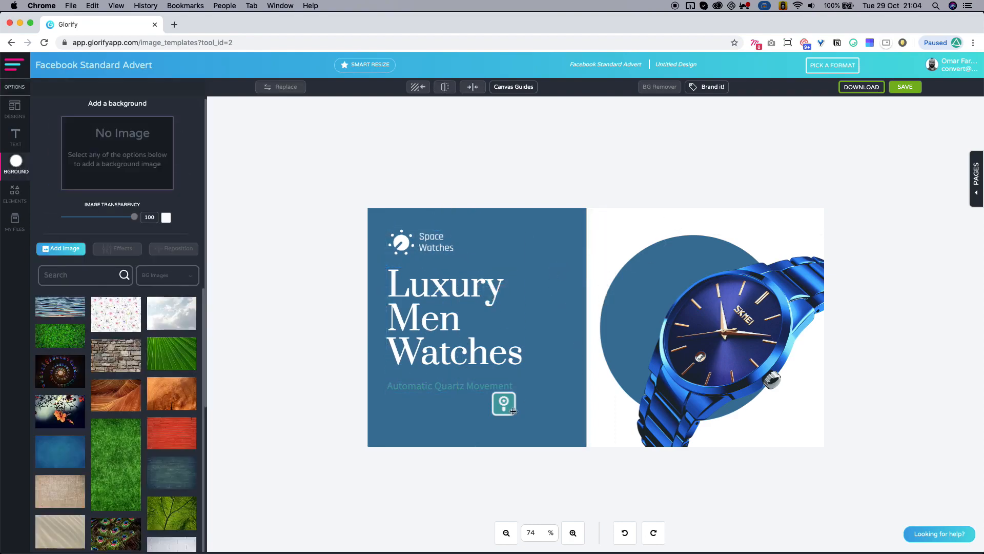
- Move the framed badge icon to the blue panel's upper-right corner, level with the logo
left_click(504, 403)
left_click_drag(504, 403, 564, 245)
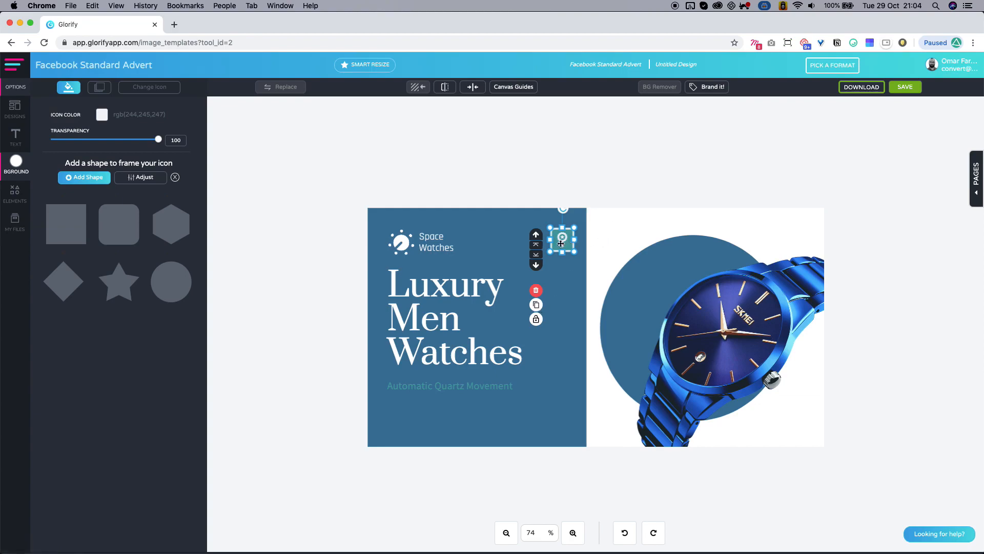
- Duplicate the framed badge icon and place the copy directly beneath the original
left_click(573, 532)
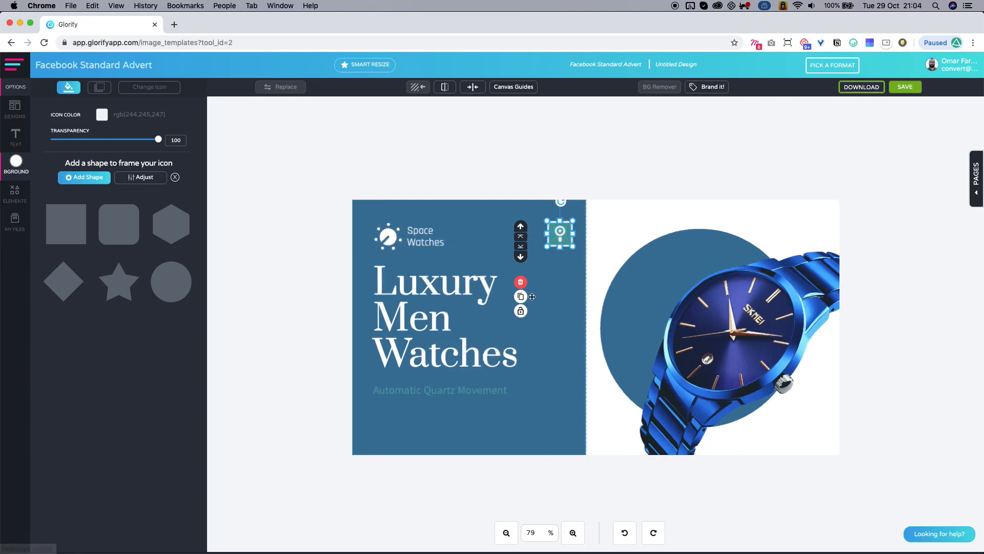
left_click(521, 296)
left_click_drag(560, 237, 559, 265)
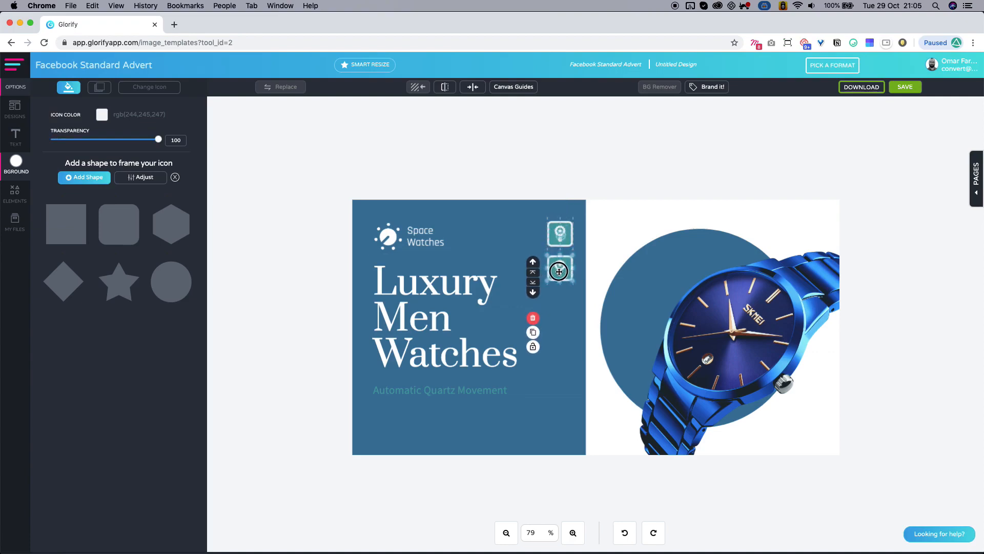
- Search the replacement icons for "guarantee" and look through them for one to use in the copied badge
left_click(147, 88)
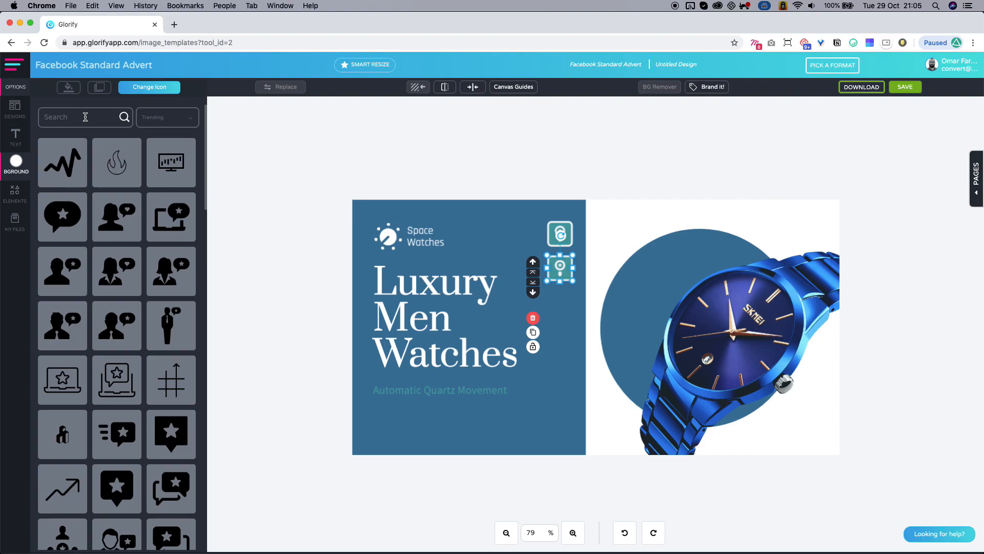
left_click(85, 117)
type("guarantee")
key("Return")
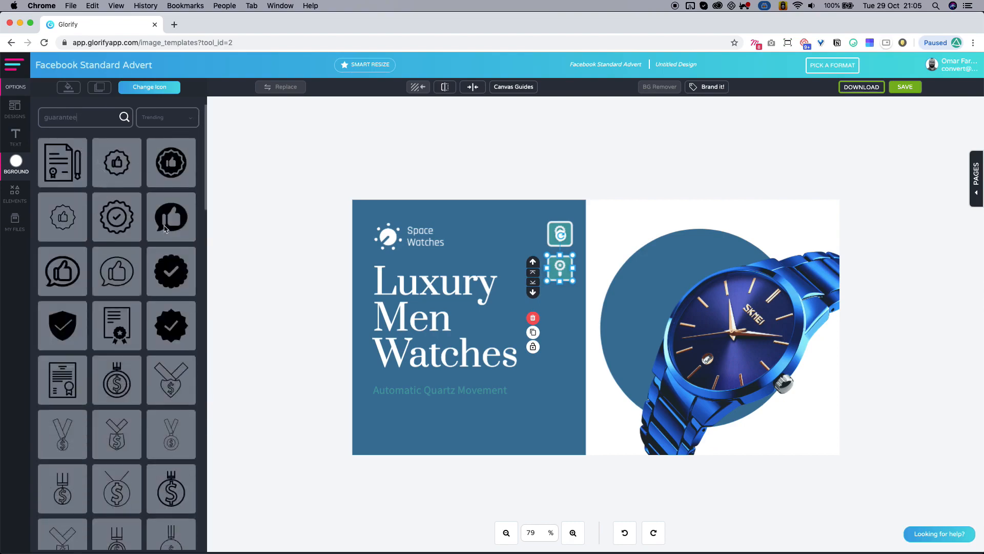
scroll(157, 329, "down", 5)
scroll(157, 329, "down", 10)
scroll(158, 329, "up", 10)
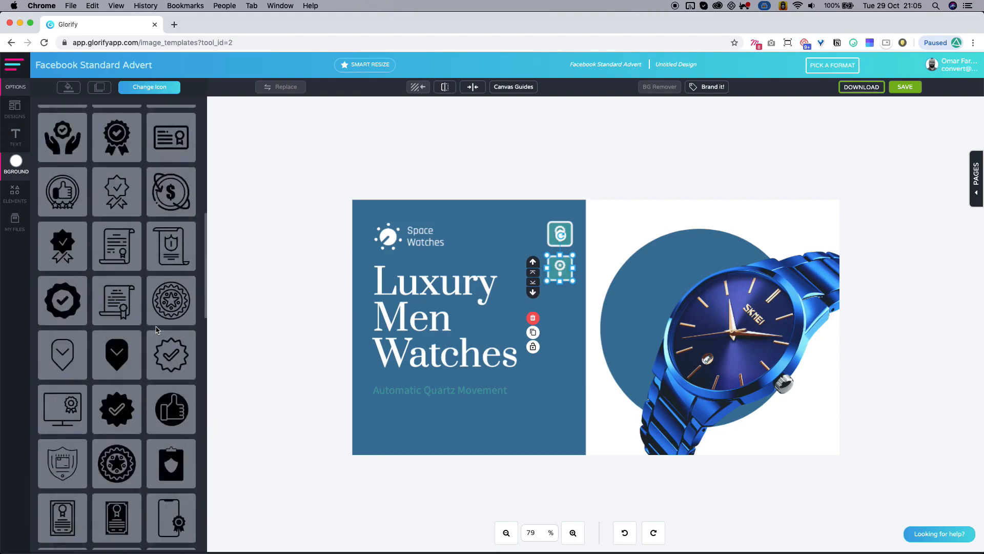
scroll(158, 330, "up", 5)
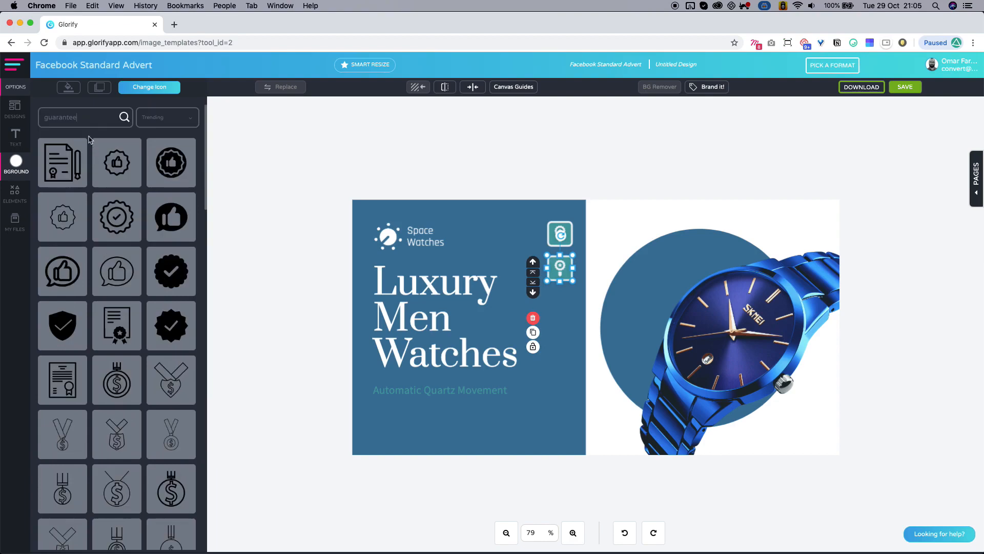
- Search the replacement icons for "original" and look through them for the copied badge
left_click_drag(86, 124, 29, 125)
type("original")
key("Return")
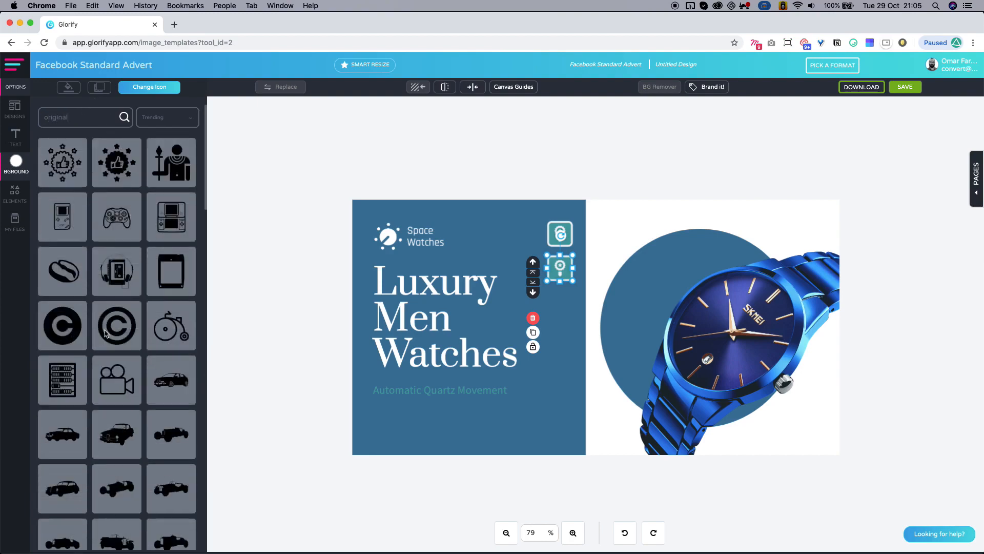
scroll(85, 345, "down", 3)
scroll(85, 345, "up", 3)
- Search the icons for "suit" and swap the copied badge's icon for the suit collar with tie
double_click(80, 123)
type("su")
key("Return")
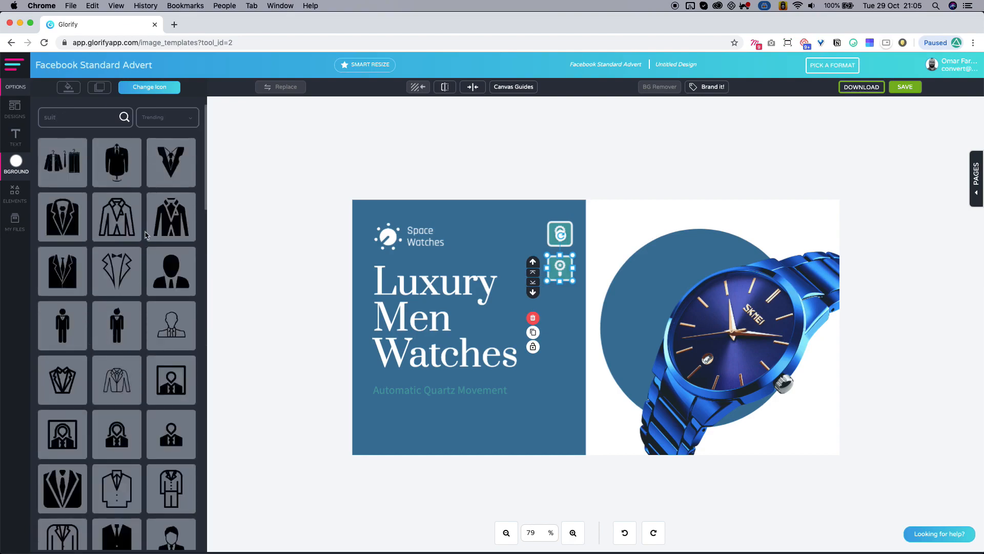
left_click(172, 177)
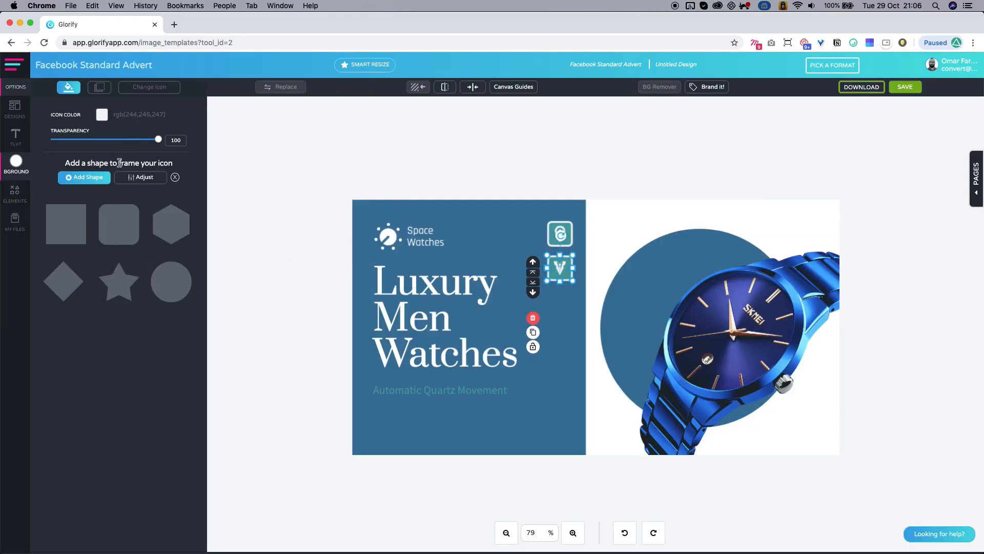
- Enlarge the suit collar icon slightly within its frame
left_click(141, 178)
left_click_drag(98, 338, 108, 339)
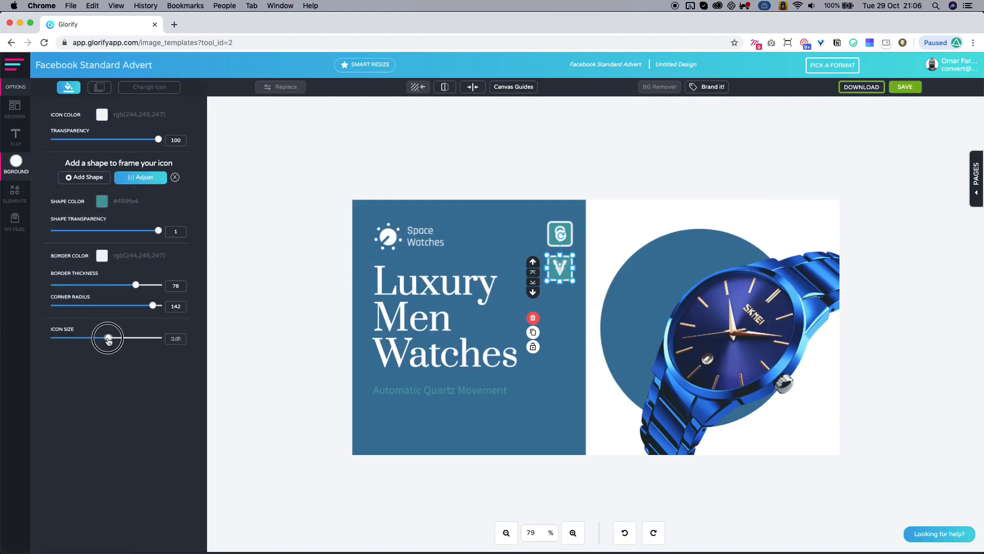
left_click(544, 465)
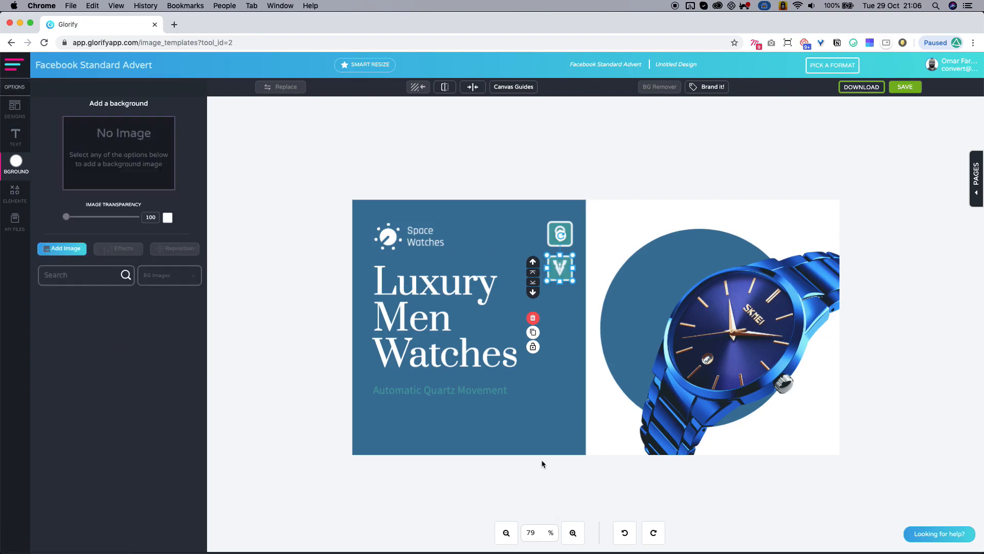
left_click(647, 206)
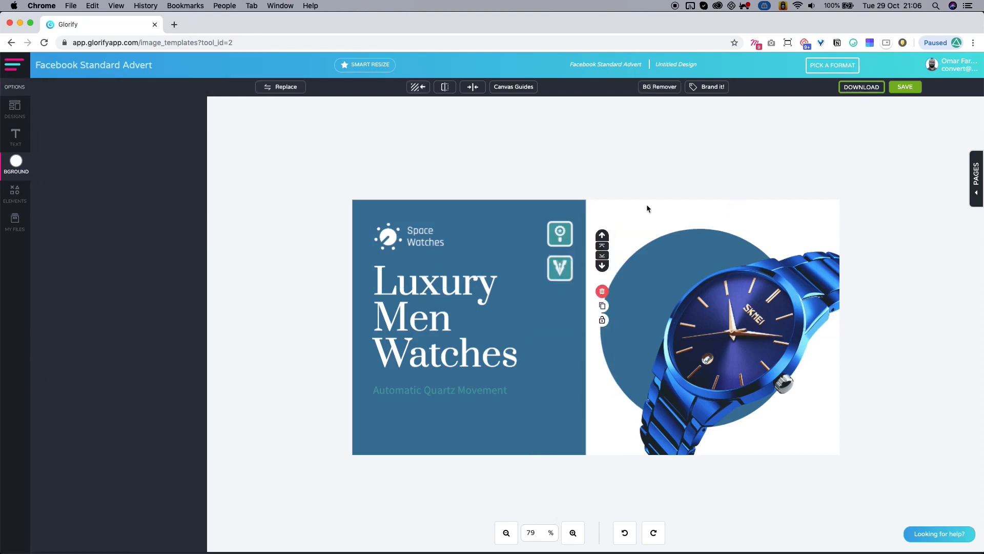
left_click(647, 204)
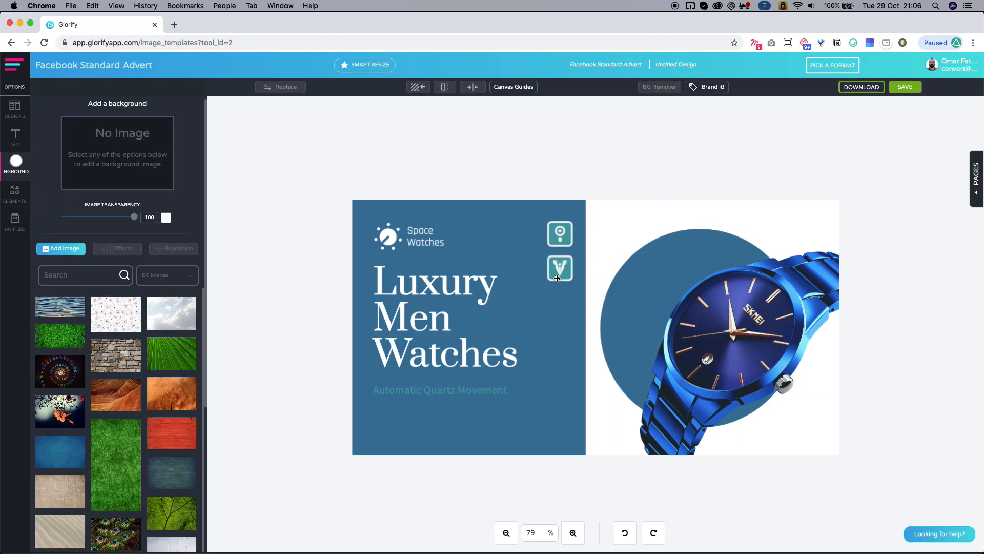
left_click(562, 231)
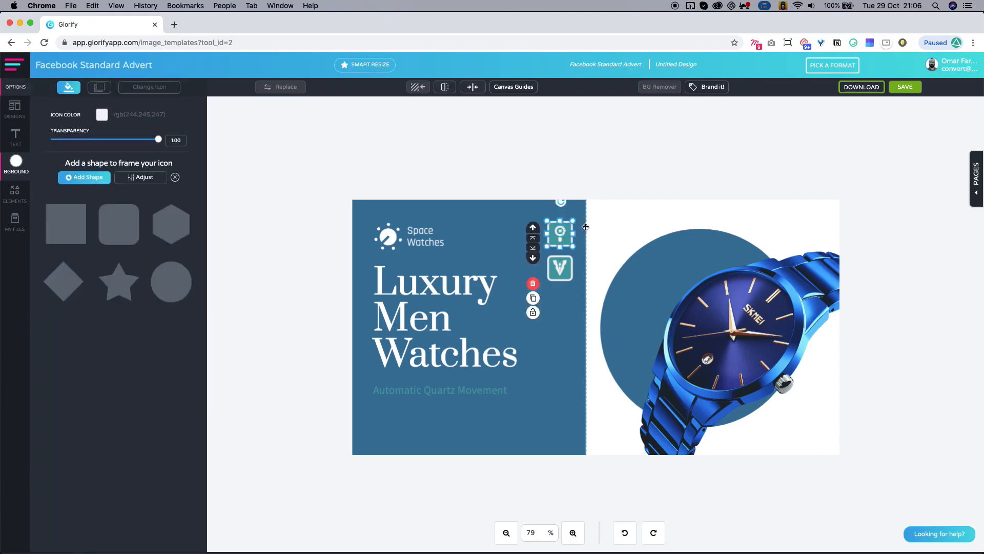
- Duplicate the "Automatic Quartz Movement" tagline, place the copy beside the badge icon and change its text to "Premium"
left_click(391, 393)
left_click_drag(440, 394, 530, 235)
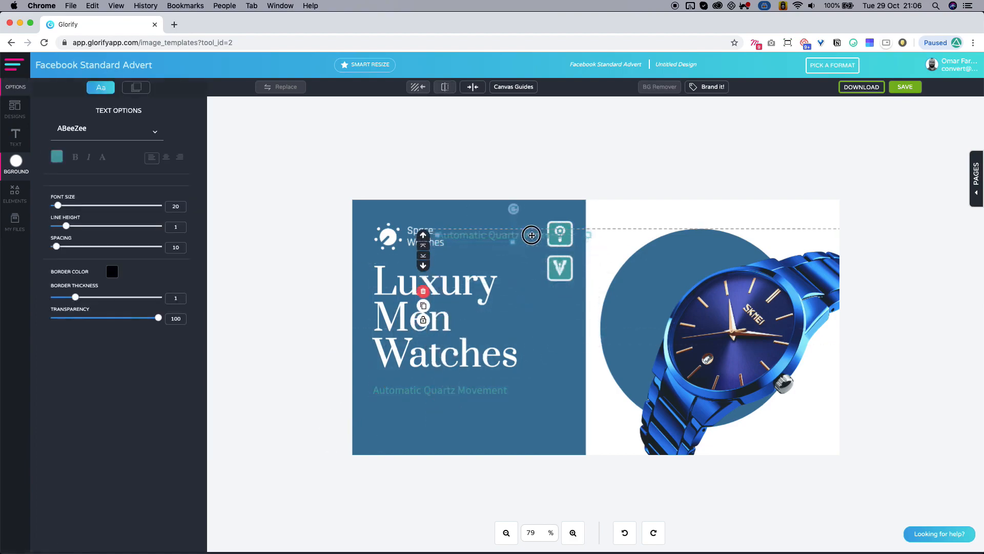
type("Premium")
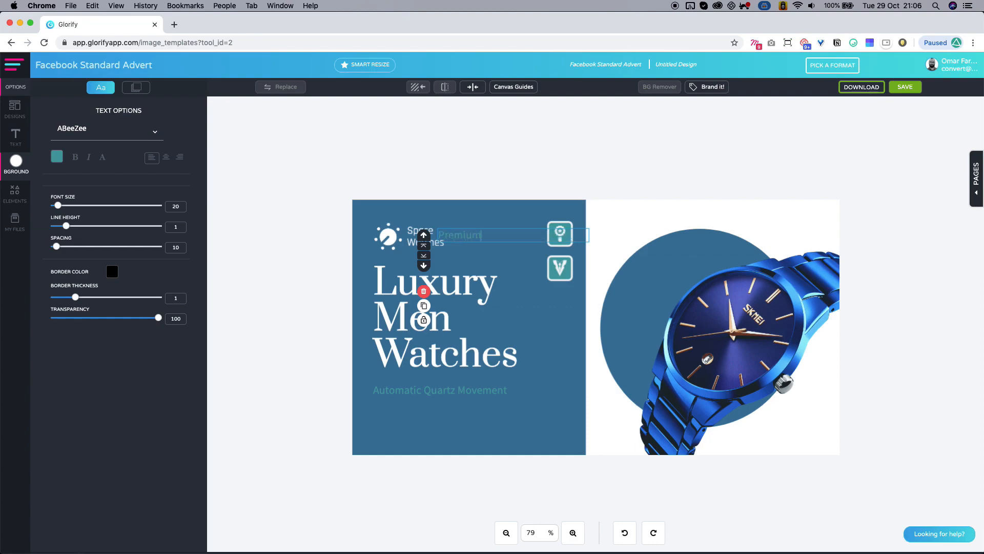
- Narrow the "Premium" text box and move it below the tagline with the badge icon to its left
left_click(564, 210)
left_click(533, 237)
left_click_drag(589, 236, 445, 424)
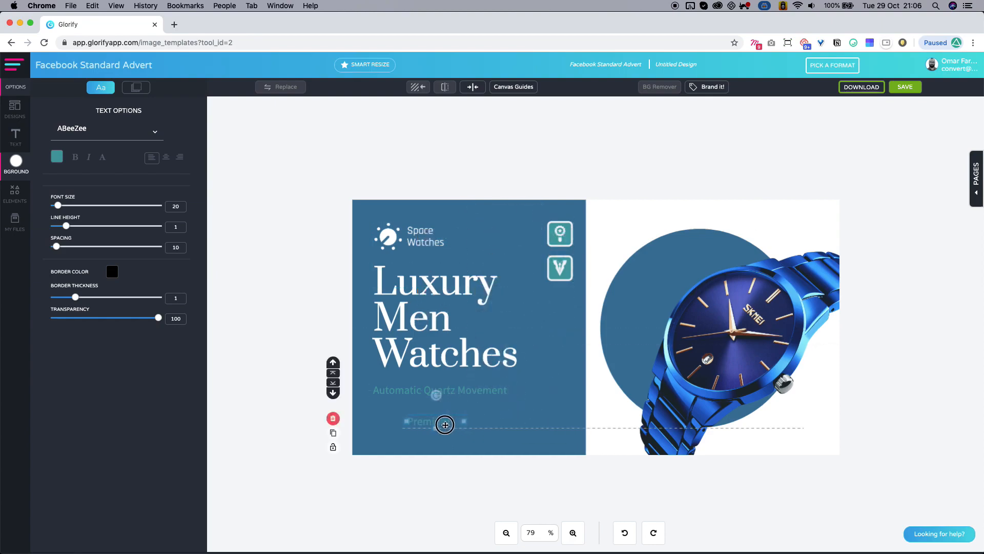
left_click_drag(560, 233, 423, 421)
- Delete the "Automatic Quartz Movement" tagline and move the suit icon to the right of the "Premium" label
left_click(478, 390)
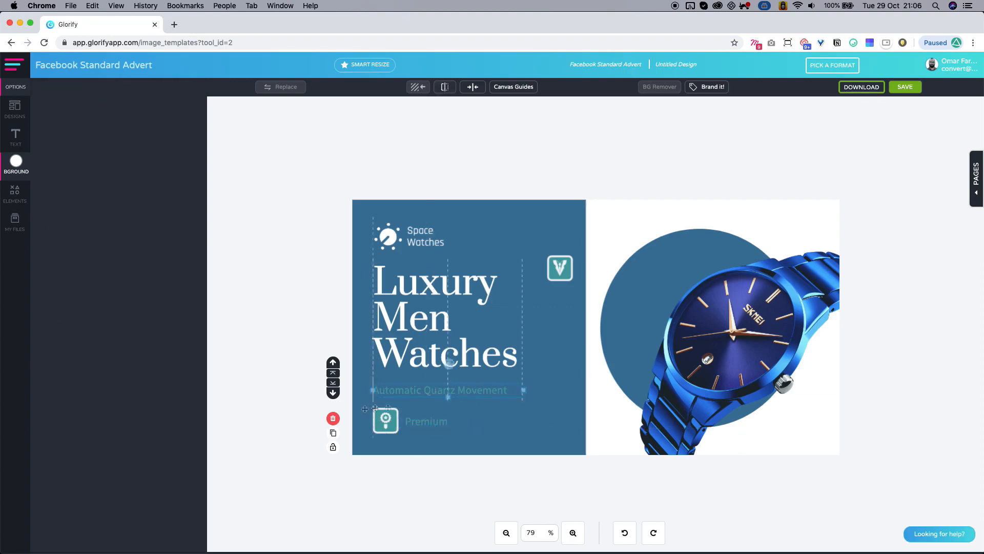
left_click(333, 418)
left_click(556, 276)
left_click_drag(556, 277, 480, 429)
- Duplicate the "Premium" label, place the copy right of the suit icon and change its text to "For Men"
left_click(429, 424)
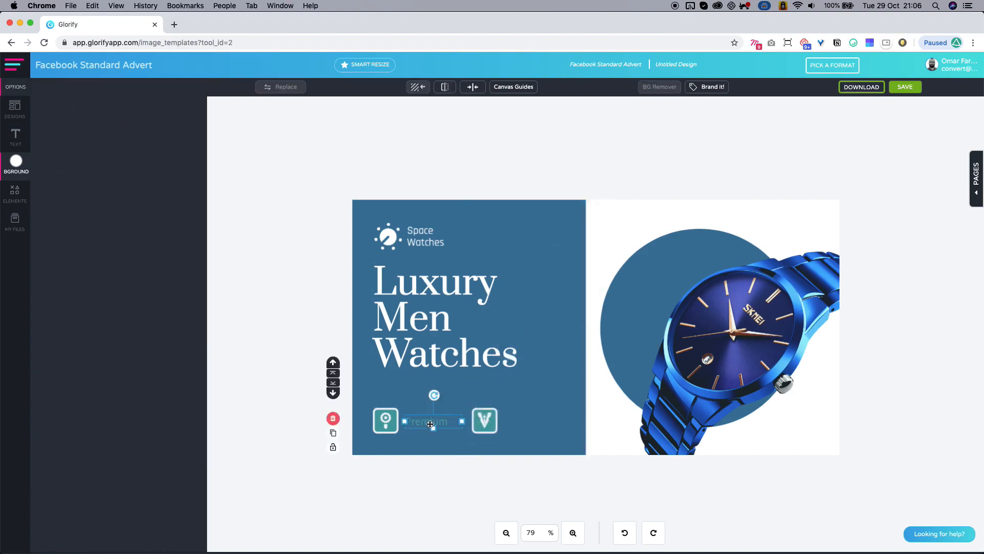
left_click(332, 432)
left_click_drag(418, 425, 519, 426)
type("For Men")
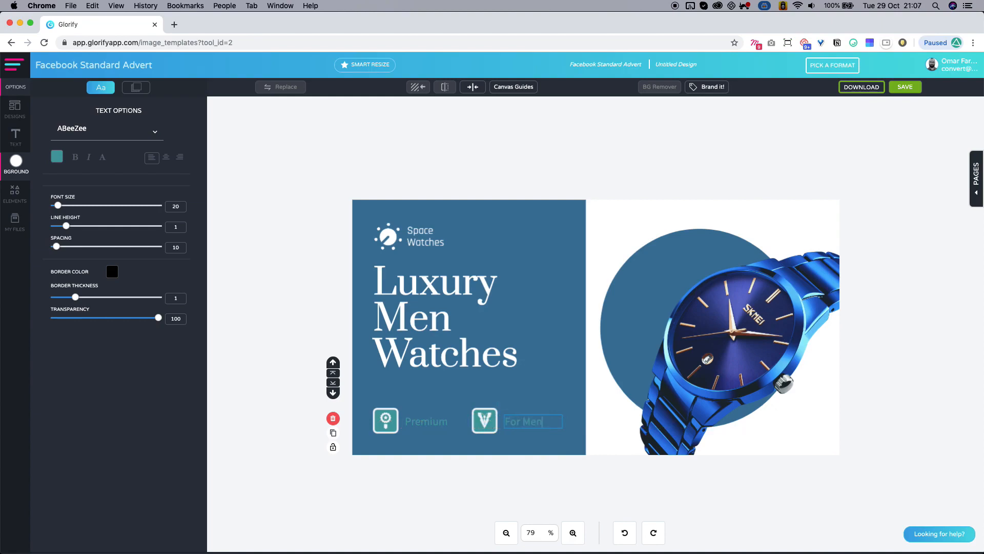
- Shift the suit icon and the "For Men" label left, closer to the "Premium" label
left_click(488, 463)
mouse_move(487, 428)
left_mouse_down()
mouse_move(480, 424)
mouse_move(517, 425)
mouse_move(473, 416)
left_mouse_up()
left_click(527, 471)
left_click(475, 416)
left_click(505, 465)
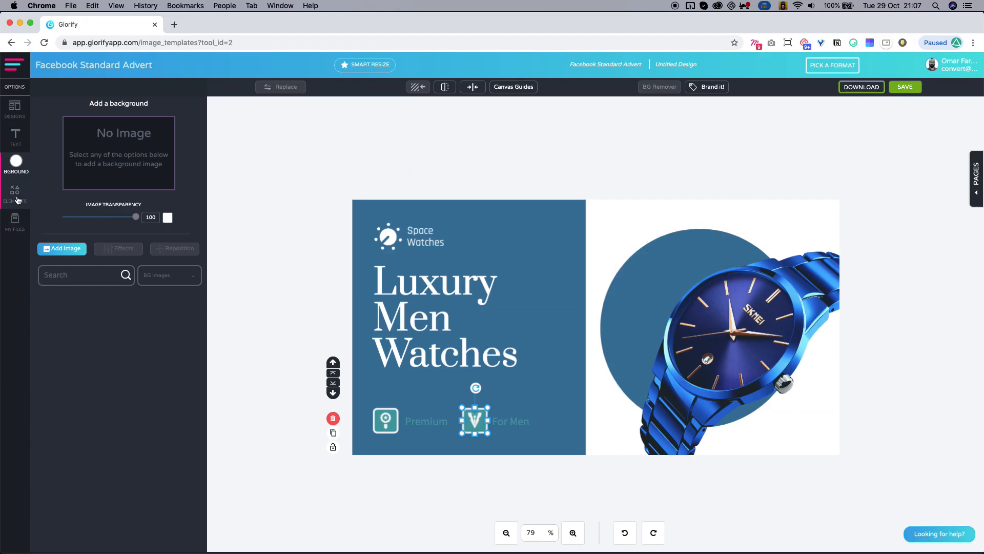
- Enlarge the watch image slightly, extending it from its upper-left corner over the blue circle
left_click(687, 302)
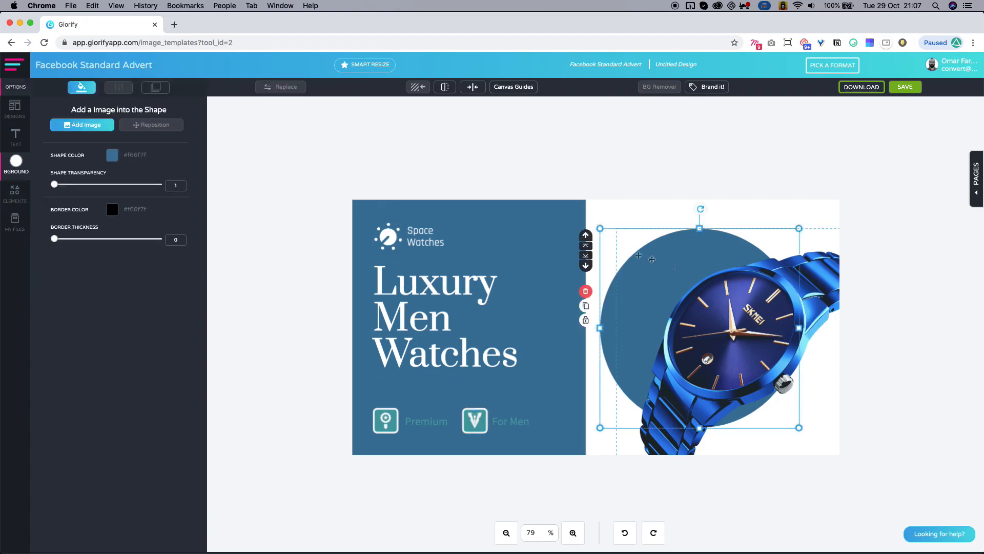
left_click_drag(617, 228, 594, 213)
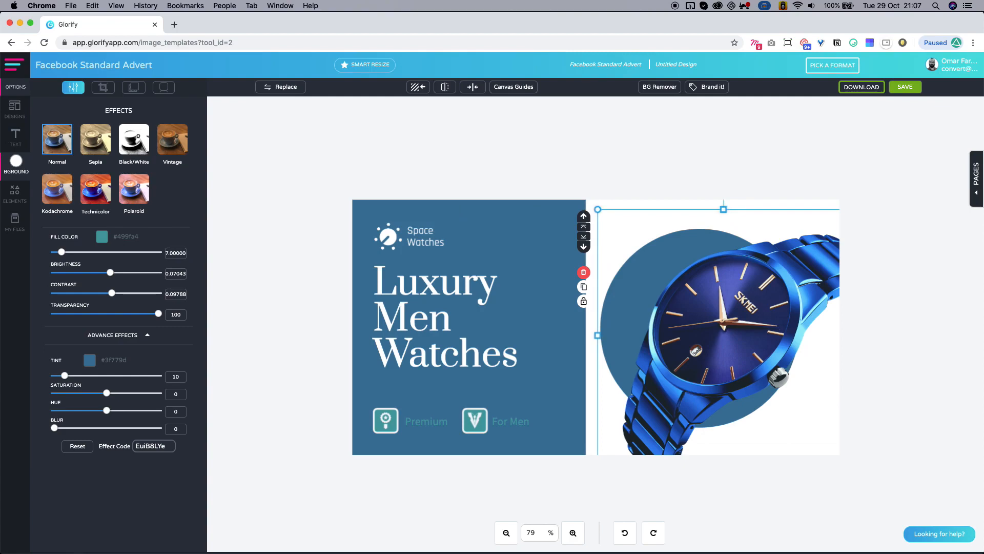
left_click(647, 202)
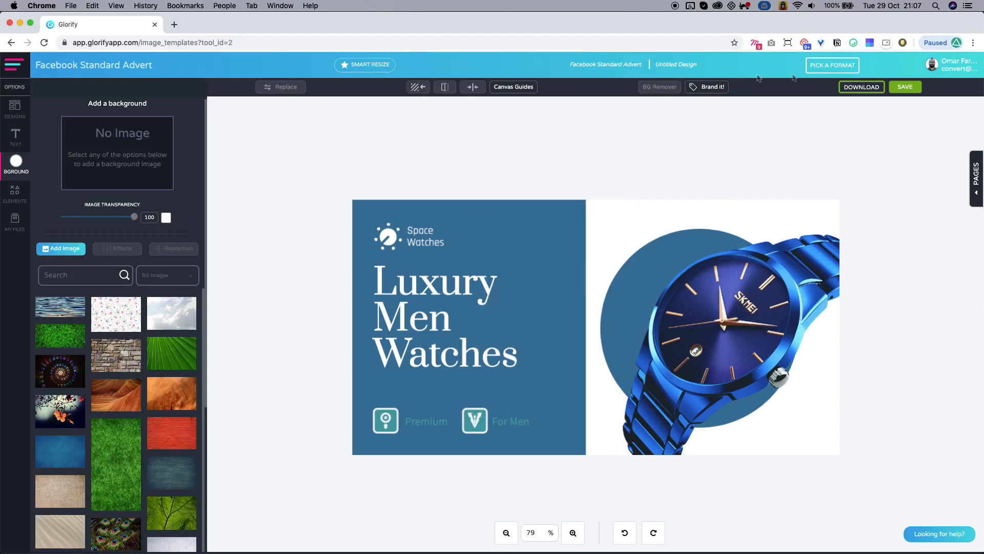
- Check the design's page thumbnails and hide the page list again
left_click(977, 182)
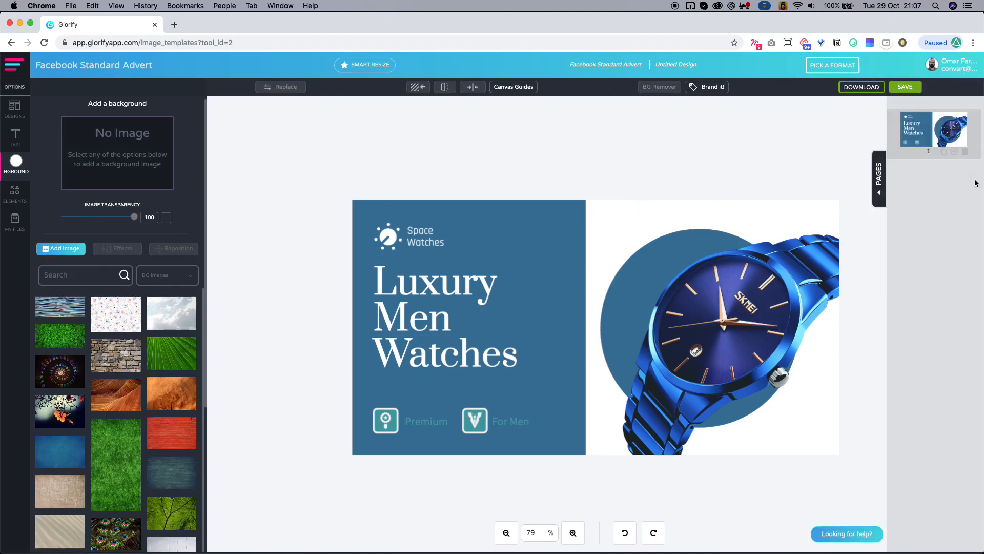
left_click(879, 177)
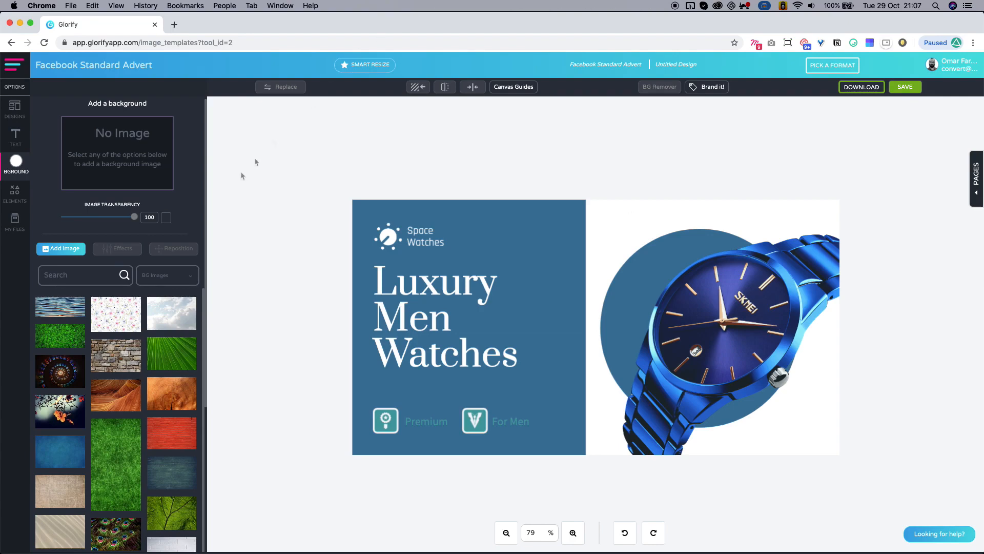
- Browse the Icons8 (Beta) icon library and filter it by the Microsoft Office style
left_click(15, 194)
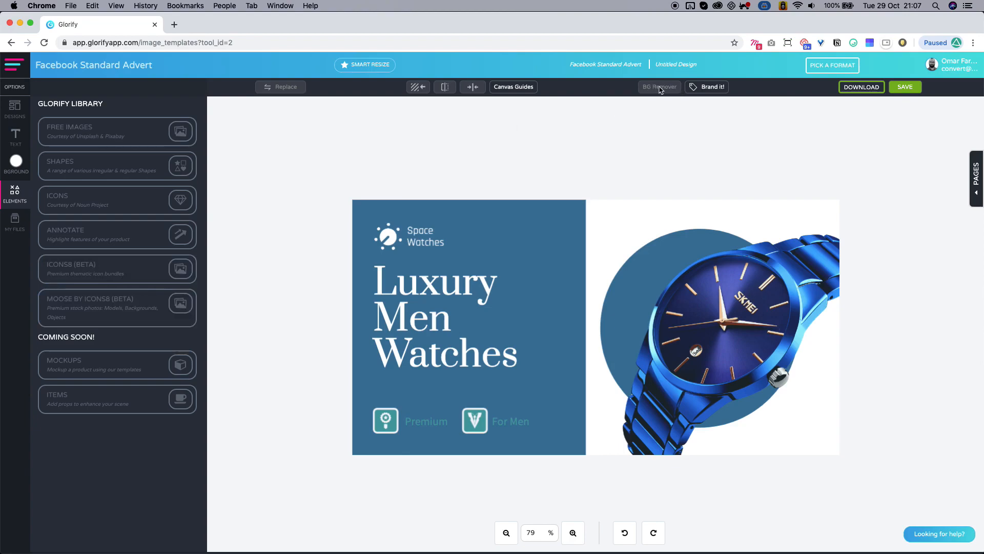
left_click(107, 263)
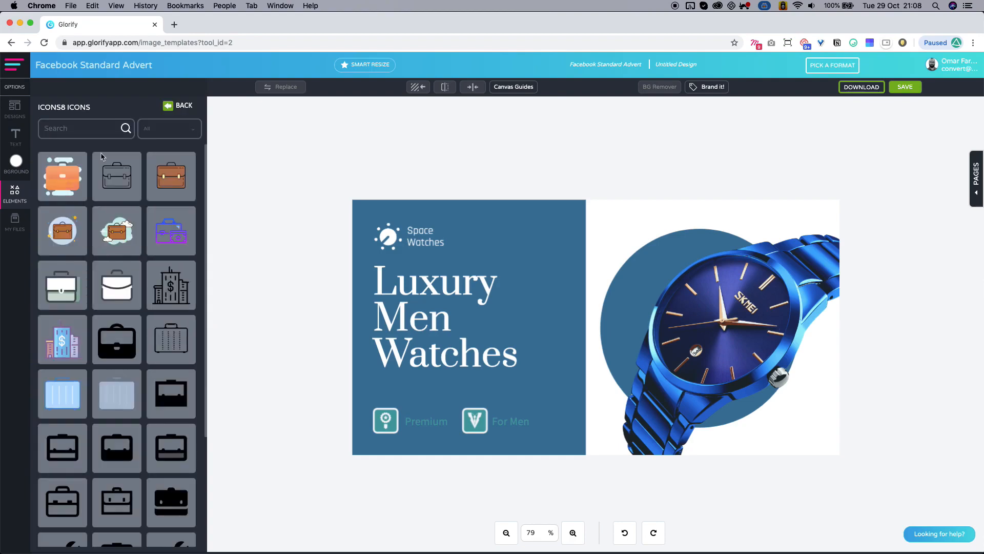
scroll(157, 328, "down", 3)
scroll(156, 328, "down", 5)
left_click(171, 136)
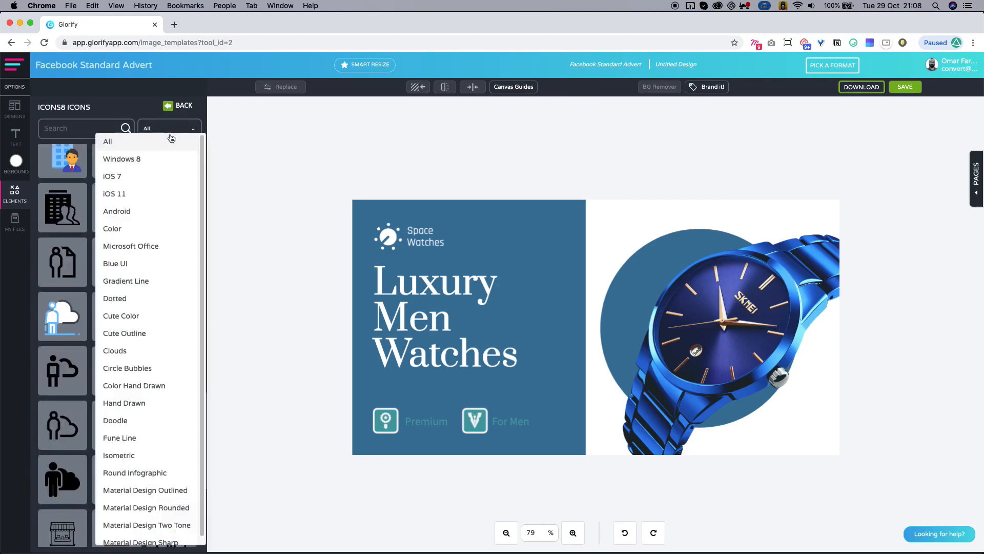
left_click(145, 247)
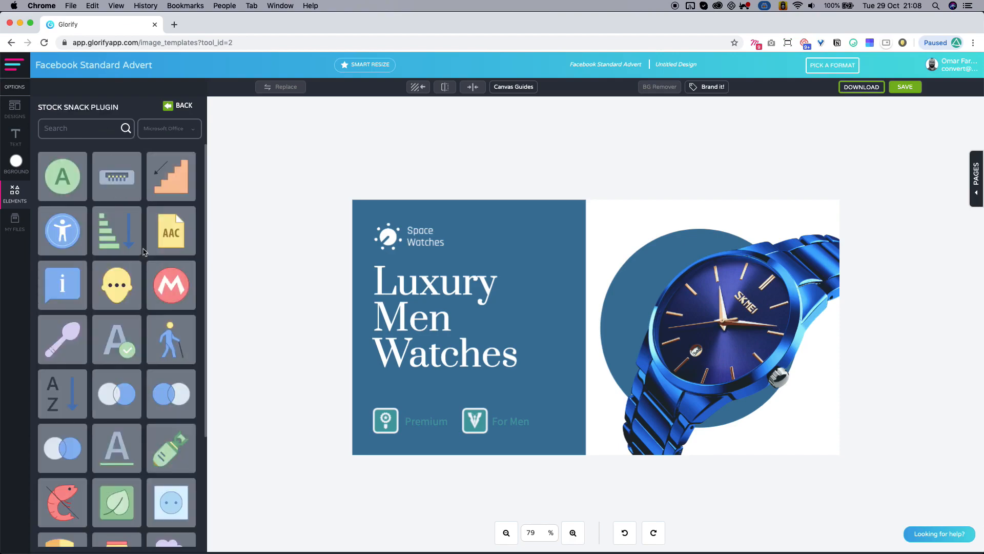
- Preview the Blue UI, Cute Color, Clouds and Circle Bubbles icon styles one after another
left_click(183, 139)
left_click(144, 261)
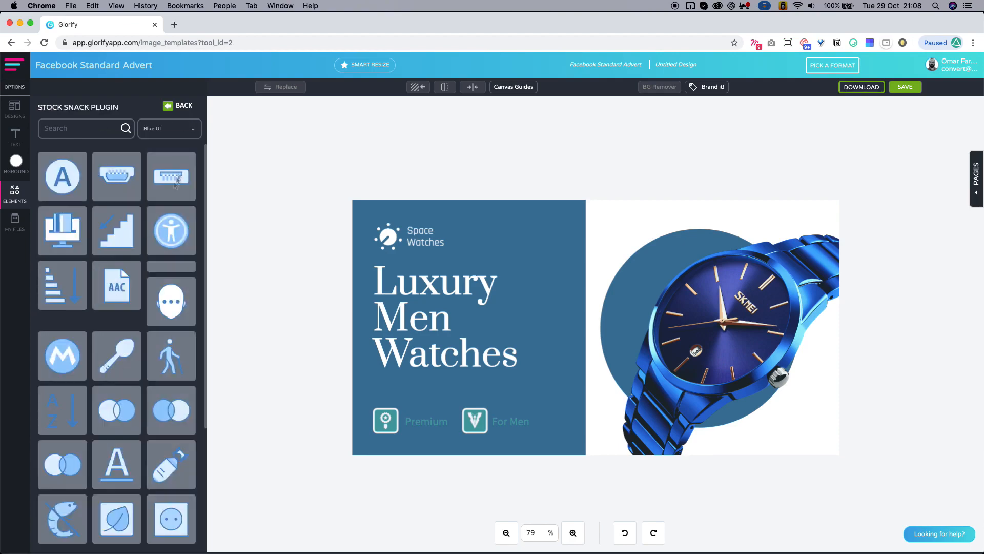
left_click(172, 134)
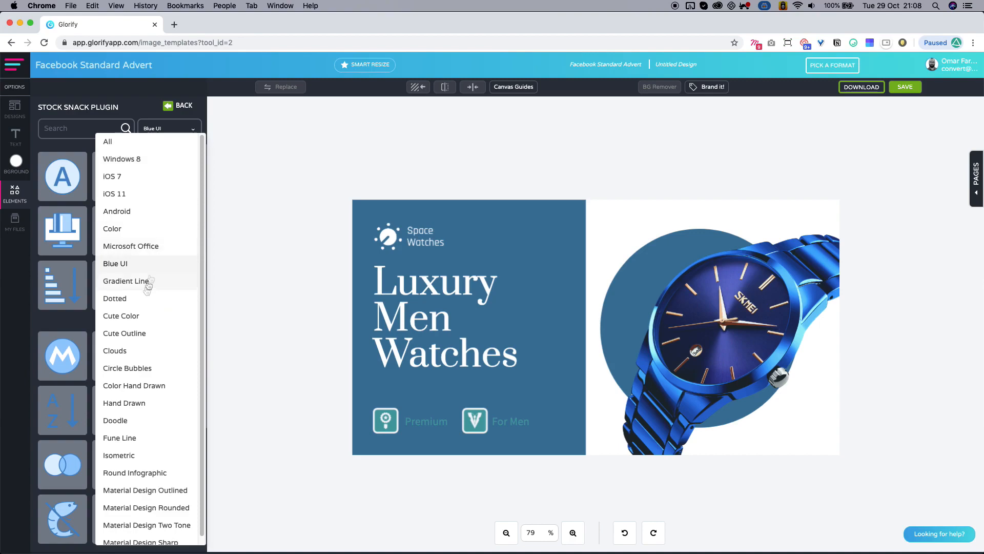
left_click(134, 314)
left_click(177, 134)
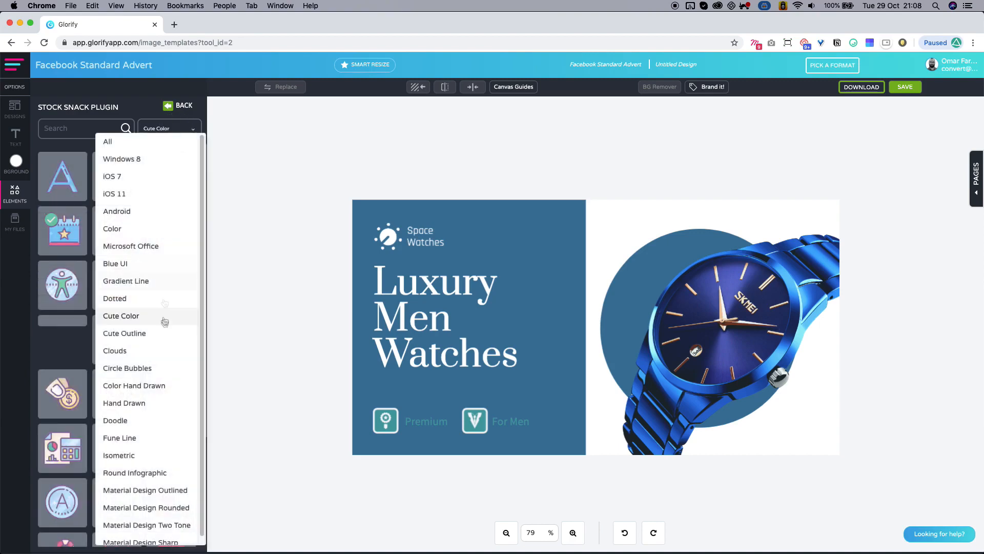
left_click(147, 350)
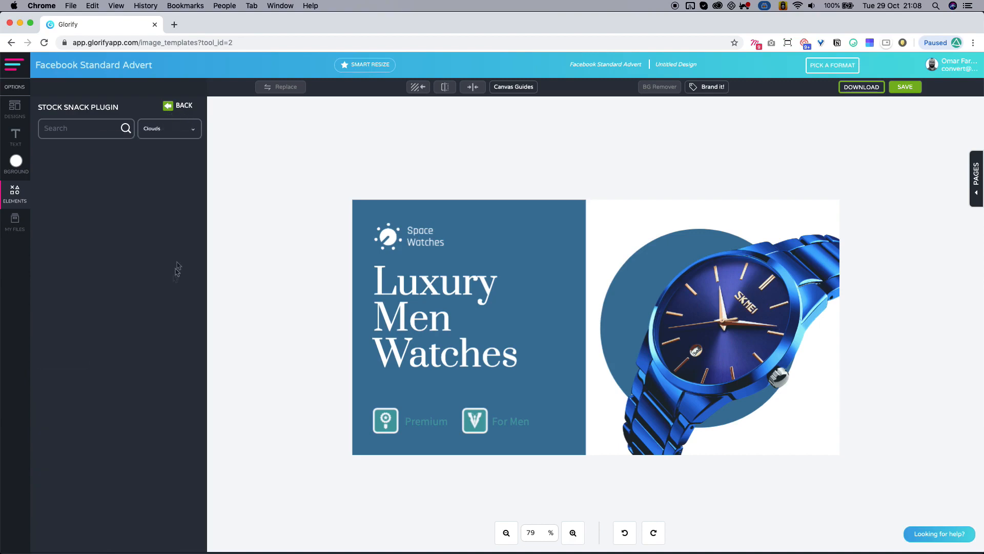
left_click(185, 131)
left_click(149, 368)
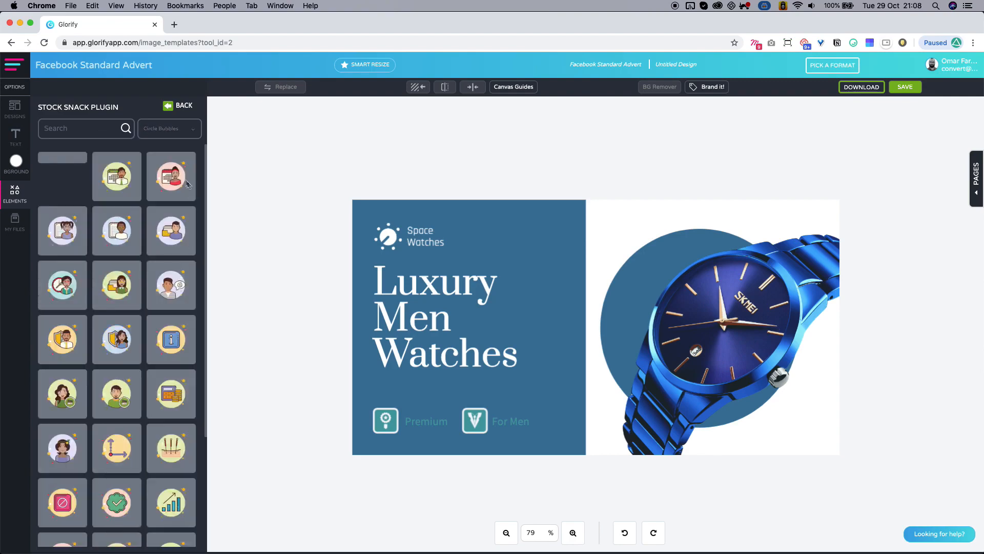
- Filter the Icons8 icons by the Color Hand Drawn style and look through them
left_click(176, 134)
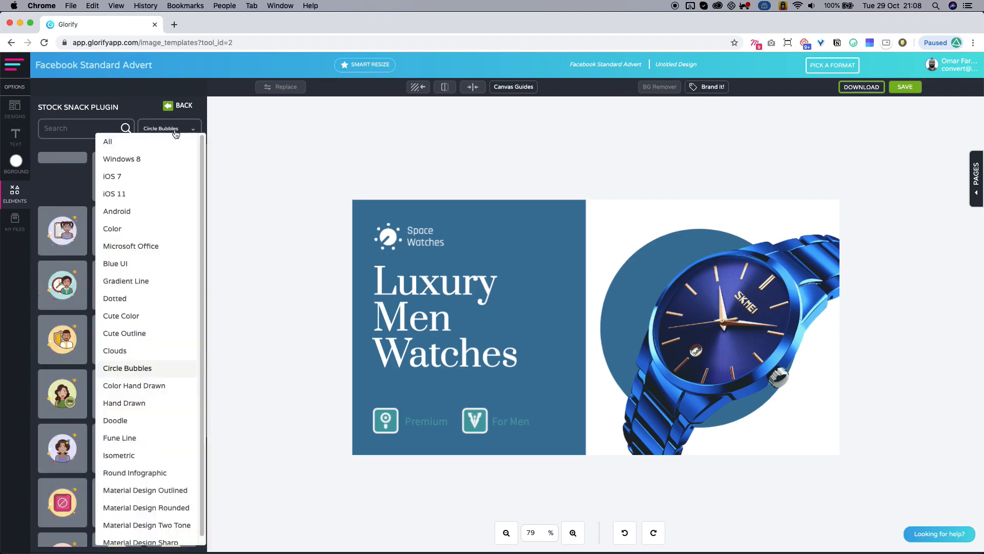
left_click(153, 385)
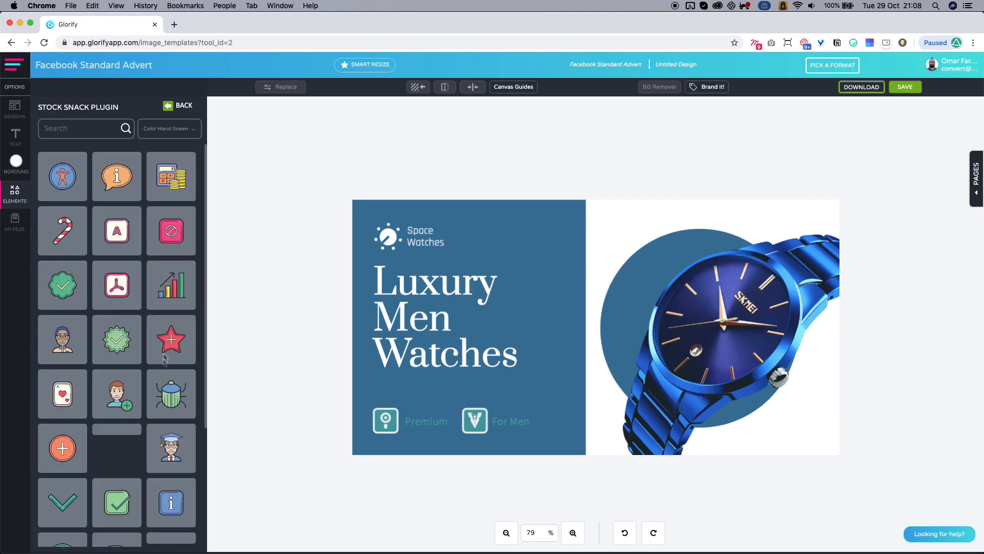
scroll(163, 241, "down", 10)
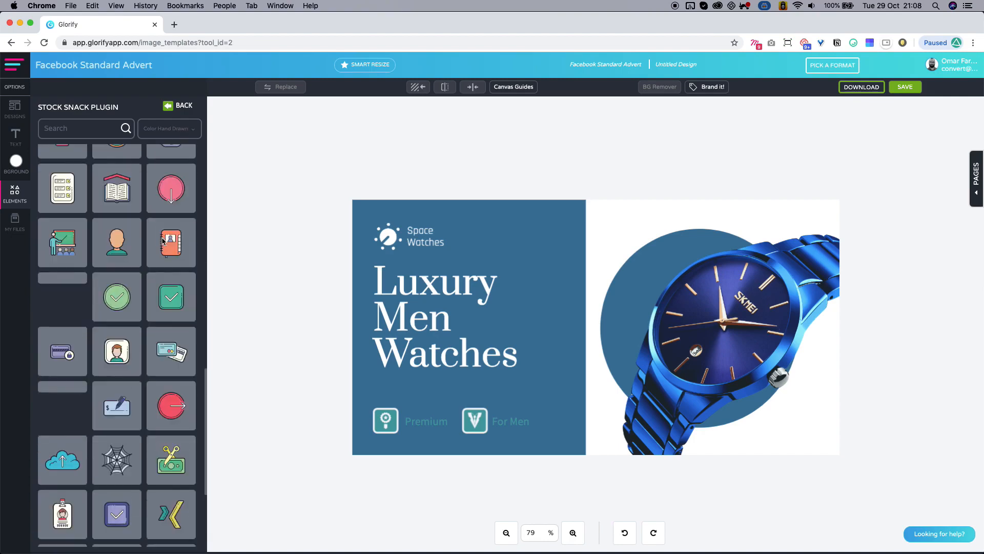
scroll(149, 302, "up", 6)
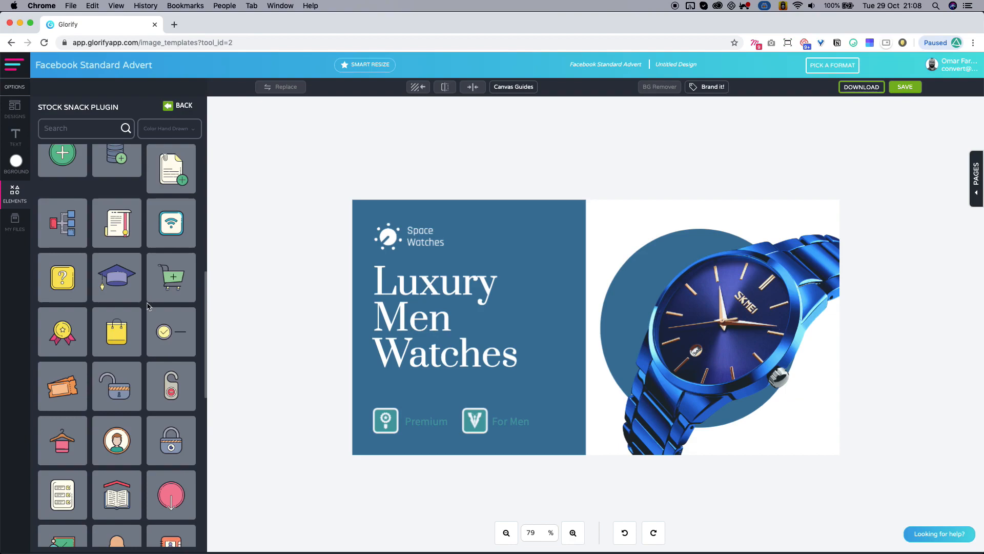
- Add the graduation cap icon and place it enlarged near the upper edge, over the blue panel's right border
left_click(124, 279)
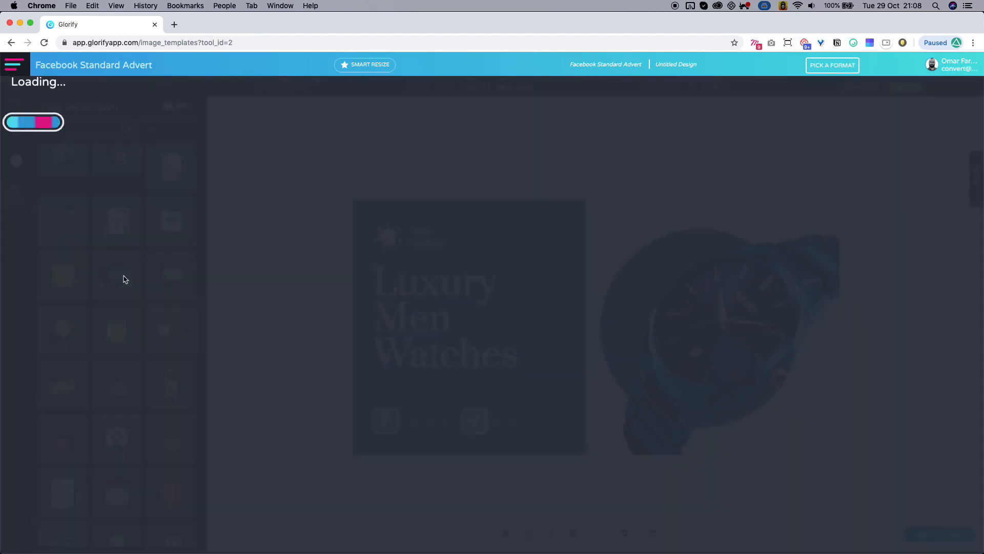
left_click(361, 245)
left_click_drag(361, 245, 413, 259)
left_click_drag(587, 215, 499, 330)
left_click_drag(453, 358, 564, 236)
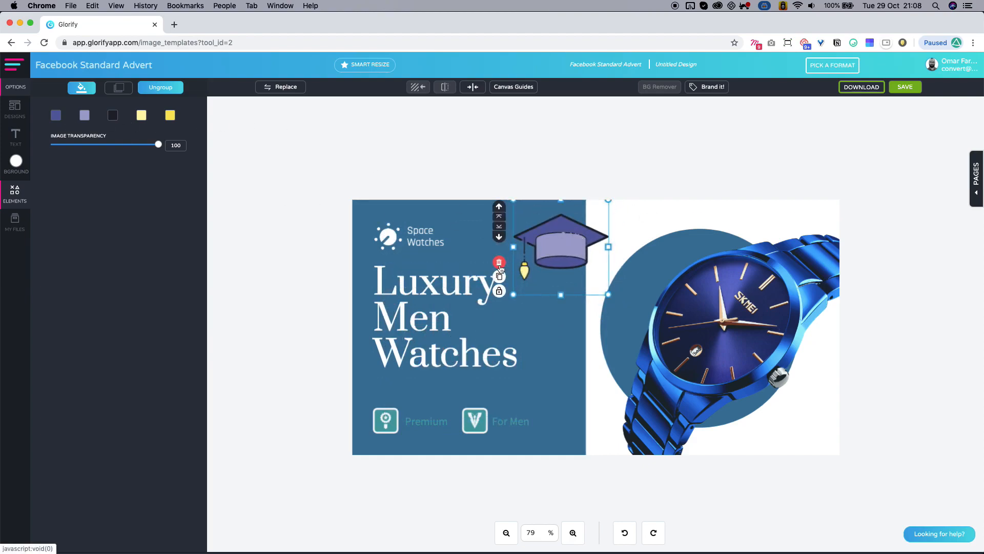
left_click_drag(577, 255, 569, 265)
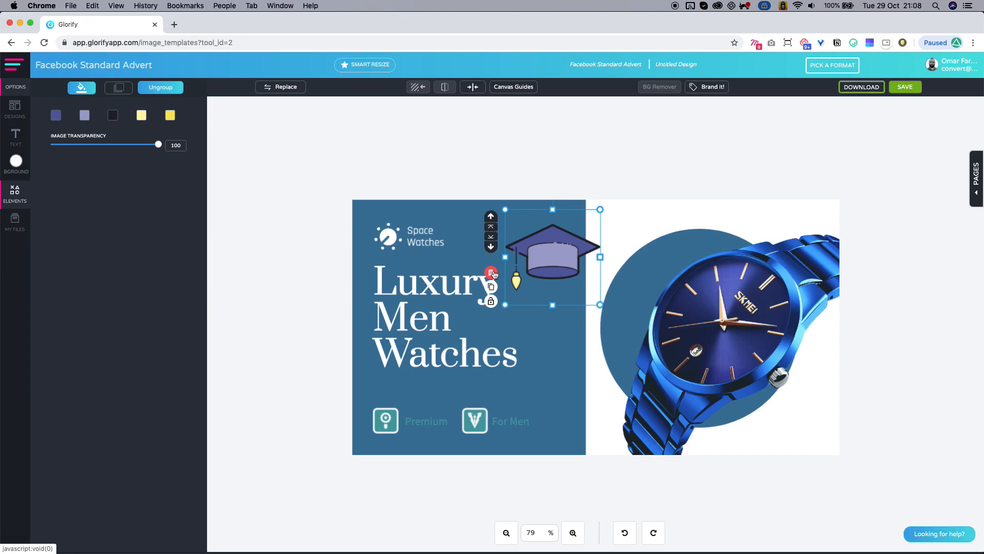
- Recolour the cap's dark purple parts with the Space Watches palette blue #3f779d, and remove the cap from the design
left_click(56, 115)
scroll(228, 200, "up", 1)
left_click(228, 205)
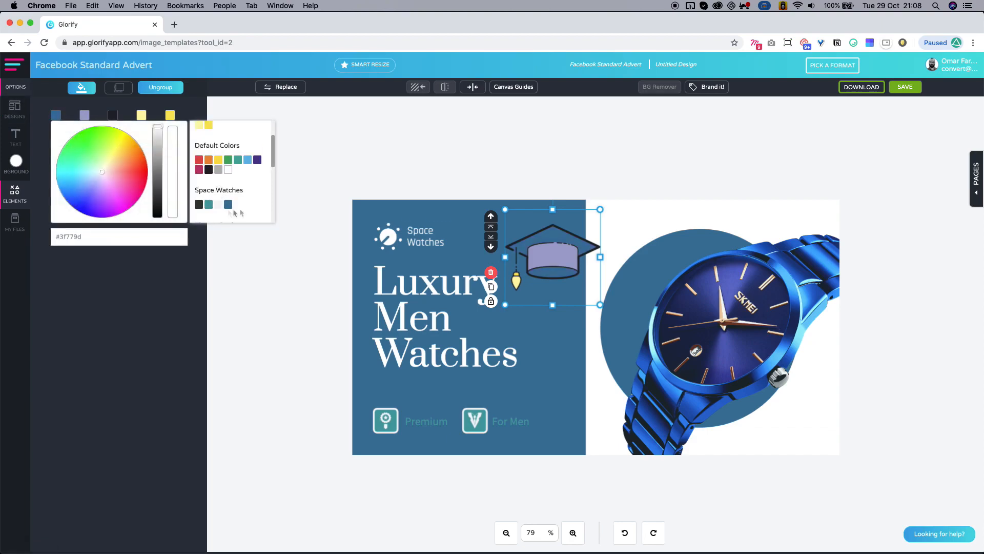
left_click(16, 163)
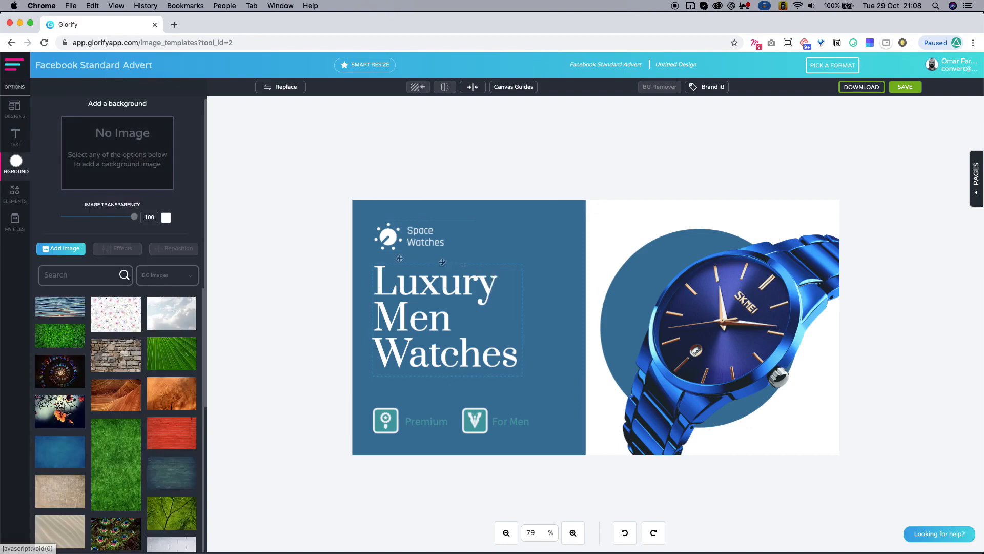
- Look at the Models photos in the Moose by Icons8 (Beta) library
left_click(29, 198)
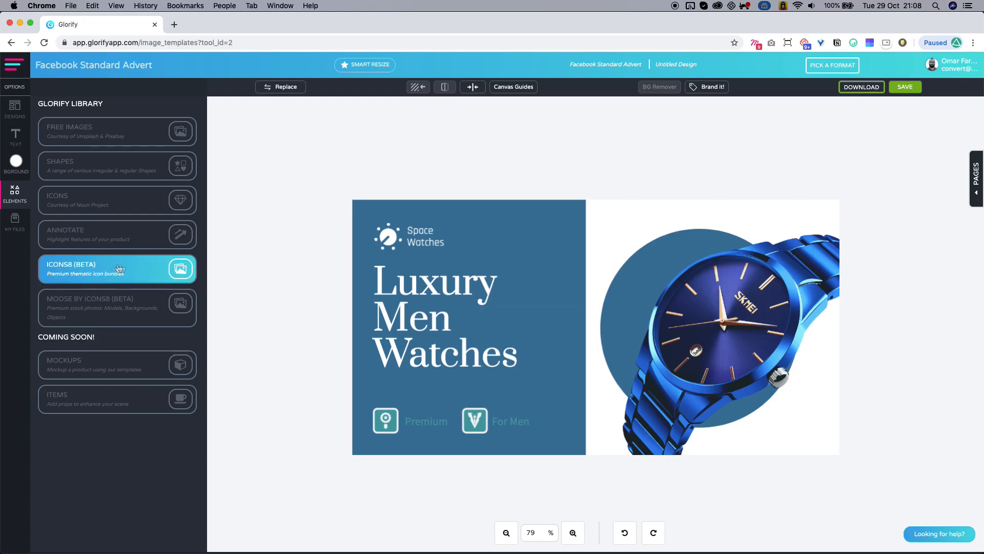
left_click(111, 295)
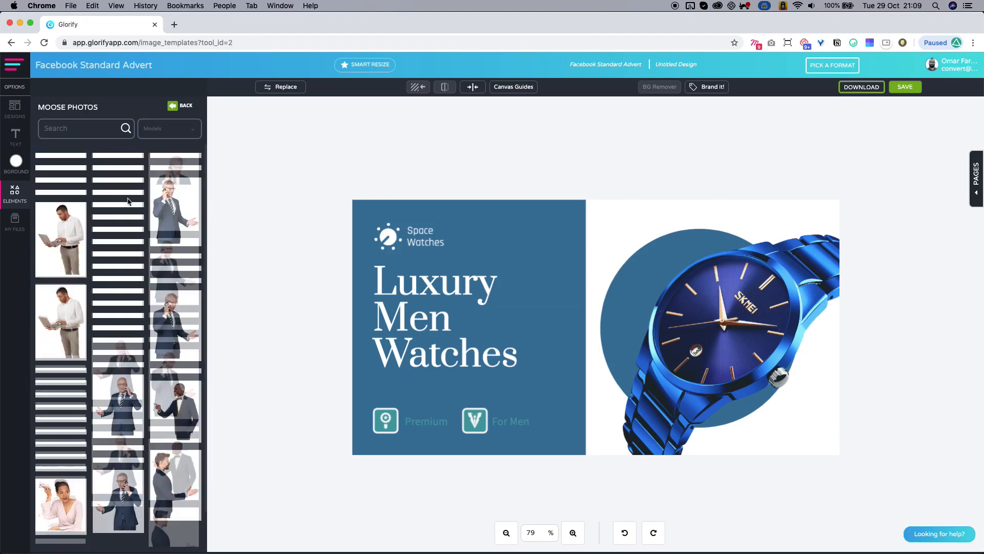
left_click(98, 131)
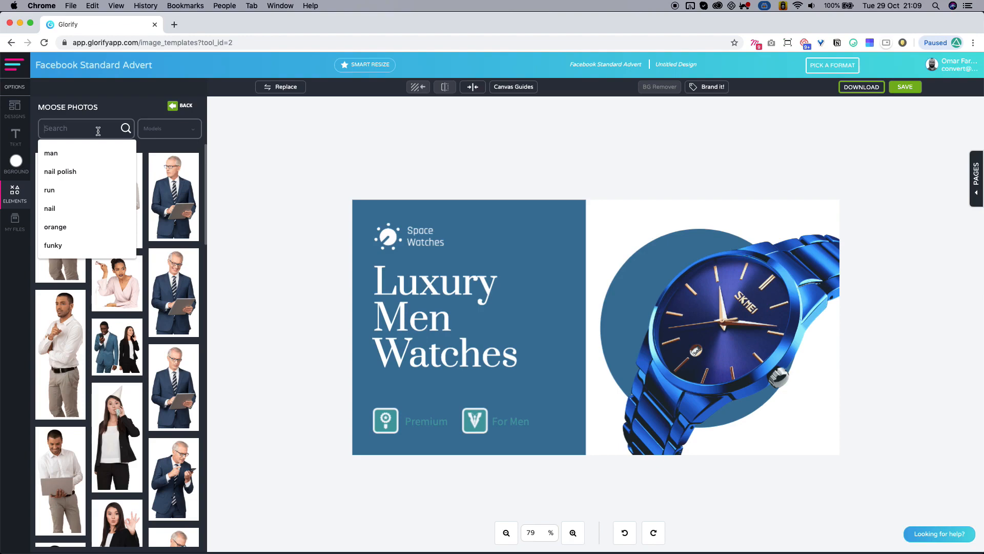
- Delete the watch image and the blue circle behind it
left_click_drag(615, 207, 761, 280)
left_click(770, 200)
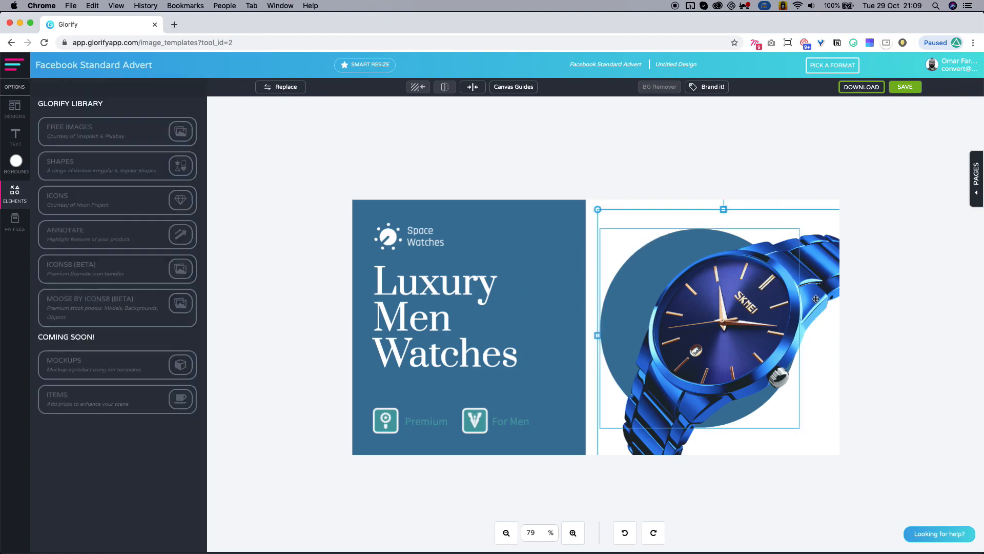
left_click(632, 207)
left_click(744, 274)
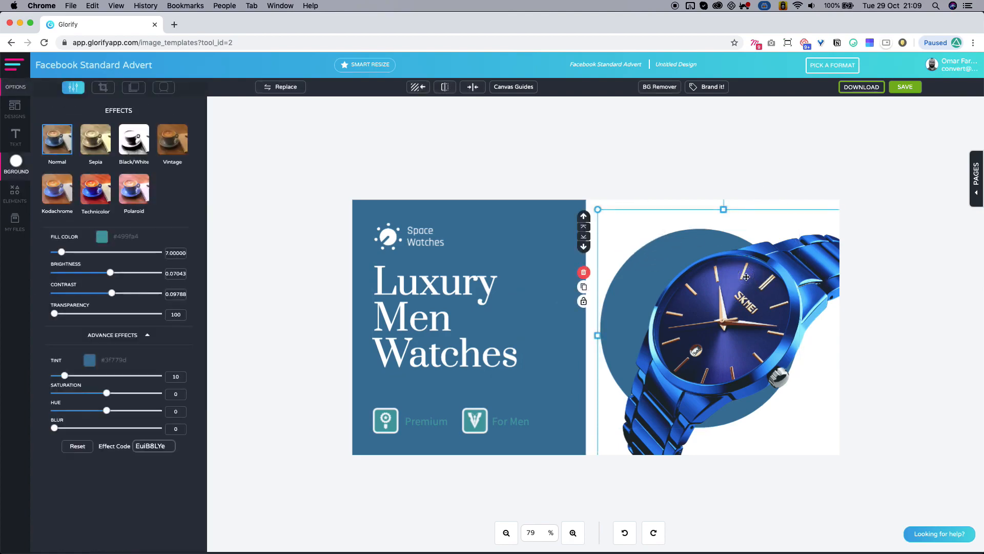
left_click(584, 272)
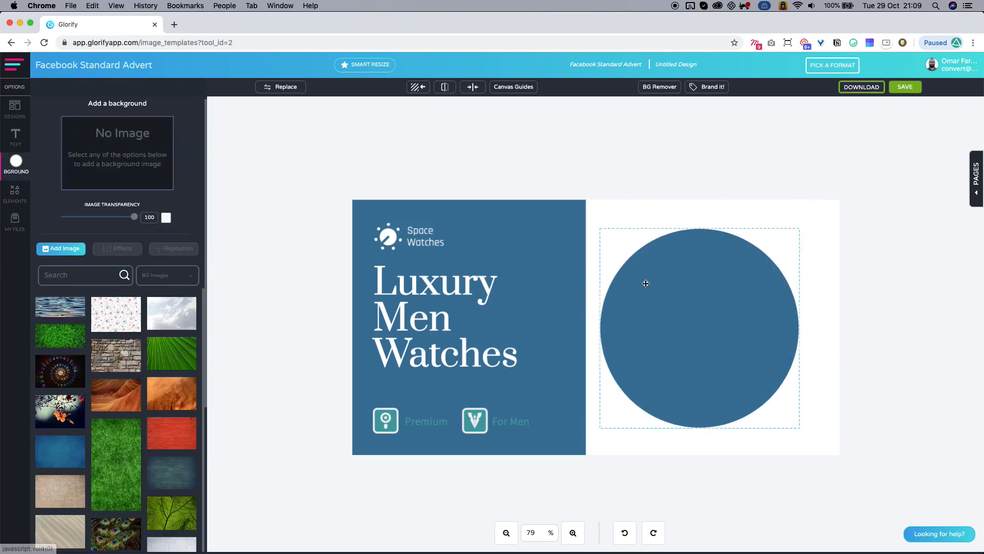
left_click(643, 281)
left_click(584, 288)
- Delete the "Luxury Men Watches" heading from the blue panel
left_click(418, 327)
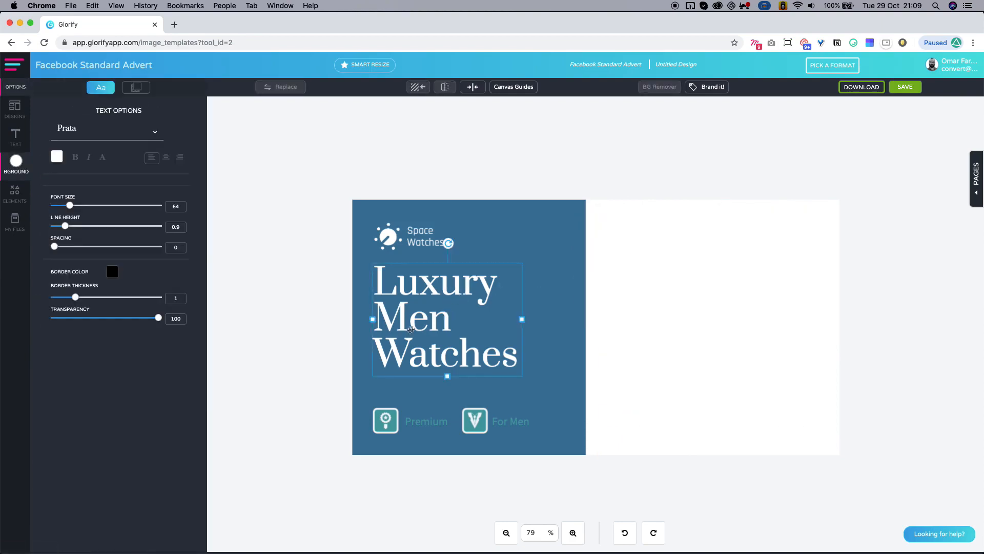
mouse_move(410, 268)
left_mouse_down()
mouse_move(432, 270)
mouse_move(423, 267)
left_mouse_up()
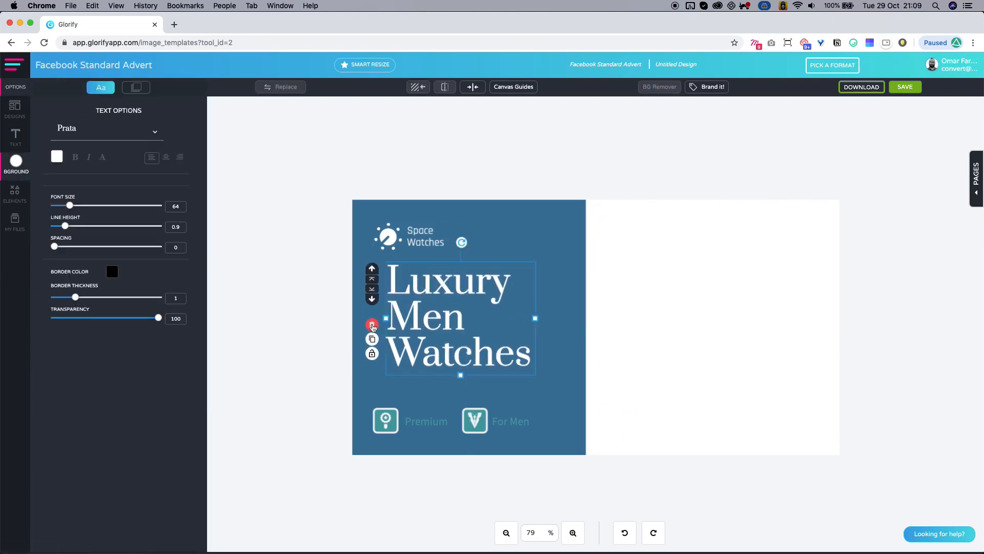
key("Delete")
- Stack the Premium and For Men icons with their labels beneath the logo, and nudge the logo slightly to the right
left_click(419, 424)
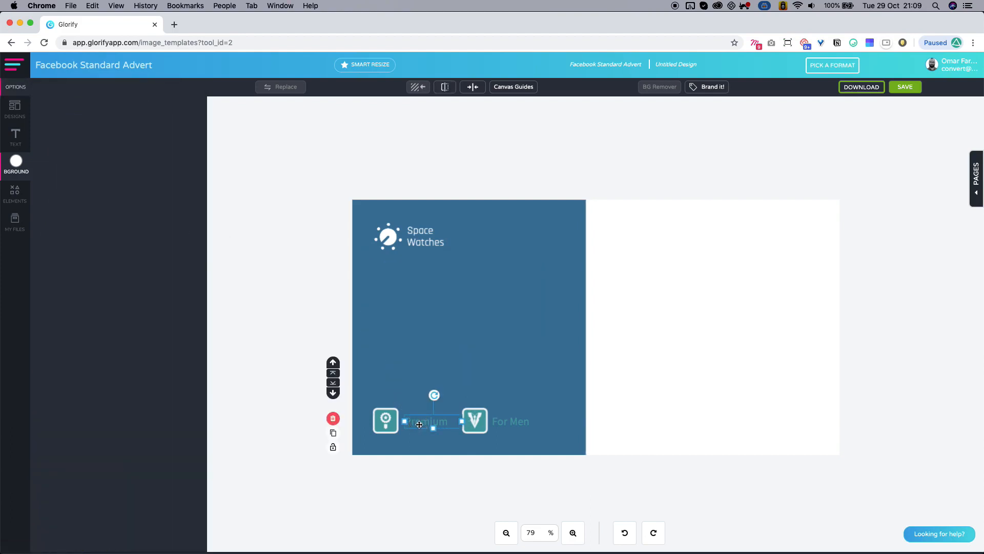
left_click(395, 428, "shift")
left_click(496, 423, "shift")
left_click(476, 429, "shift")
left_click_drag(472, 429, 394, 323)
left_click(660, 353)
left_click(519, 287)
left_click(483, 286, "shift")
left_click_drag(402, 242, 409, 242)
left_click(554, 286)
- Delete the Space Watches logo and the Premium and For Men icons with their labels, leaving only the blue panel
left_click(400, 233)
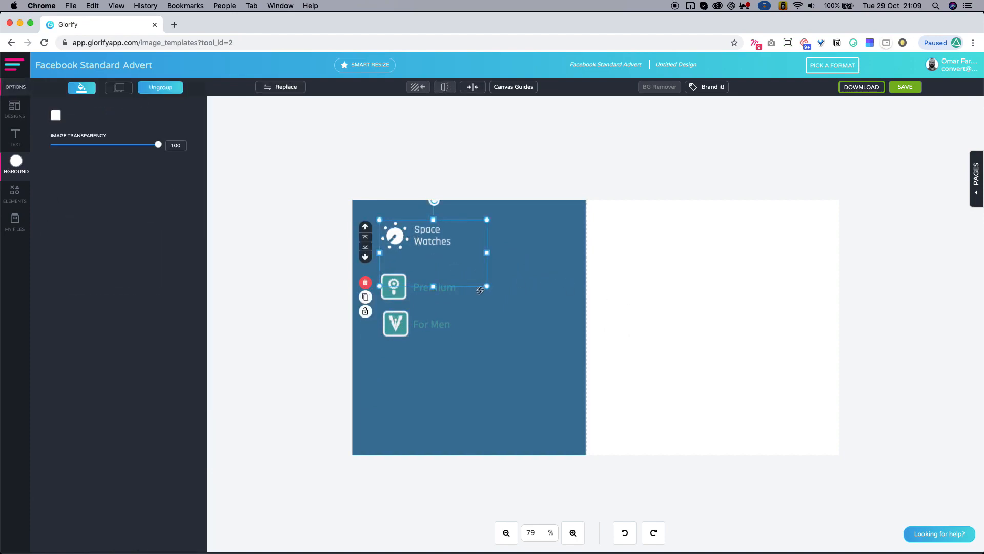
key("Delete")
left_click(439, 287)
left_click(399, 291)
key("Delete")
left_click(398, 323)
key("Delete")
left_click(427, 327)
left_click(432, 285)
key("Delete")
left_click(437, 324)
key("Delete")
- Search the Moose by Icons8 (Beta) photo library for "cook"
left_click(15, 194)
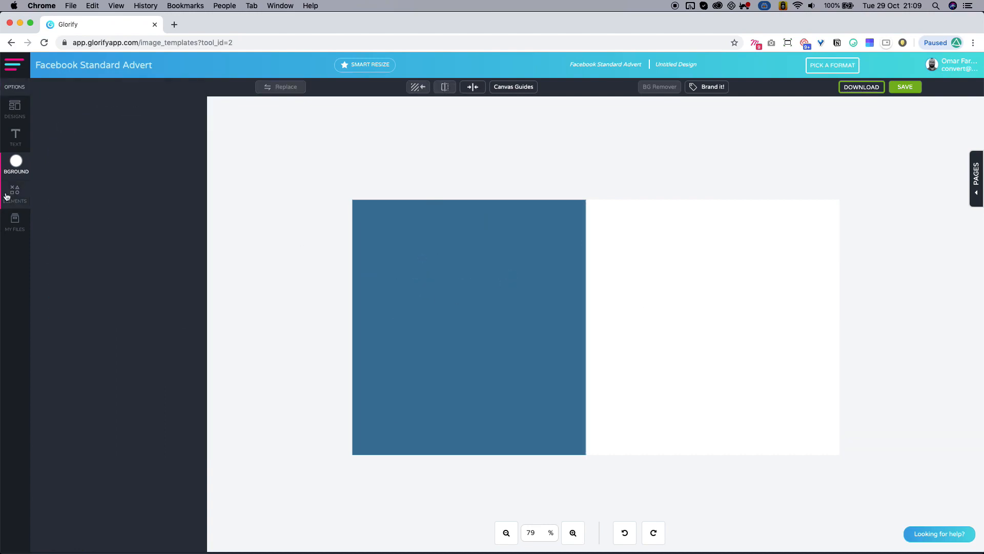
left_click(103, 233)
left_click(85, 128)
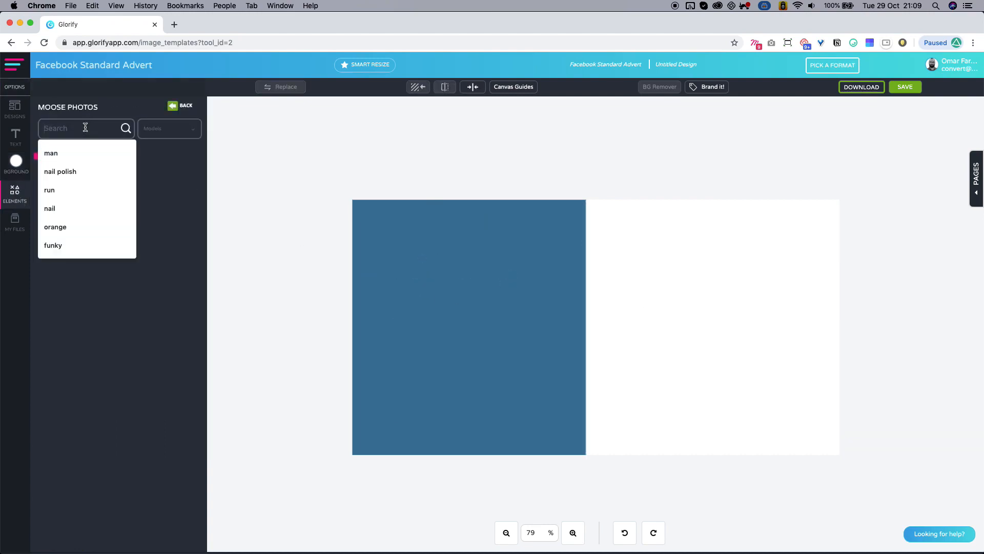
type("cook")
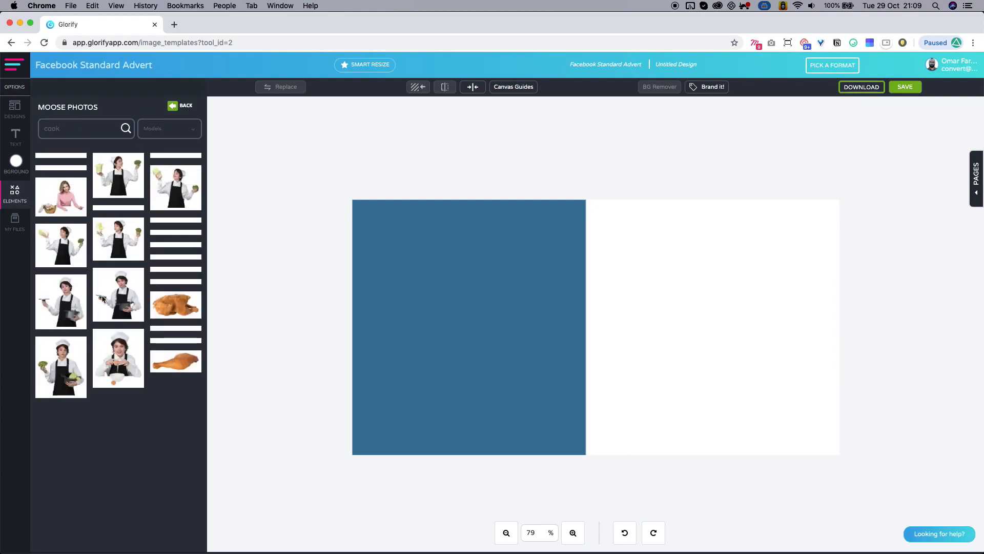
- Look through the cook photos for a suitable model cooking at a grill
scroll(170, 301, "down", 5)
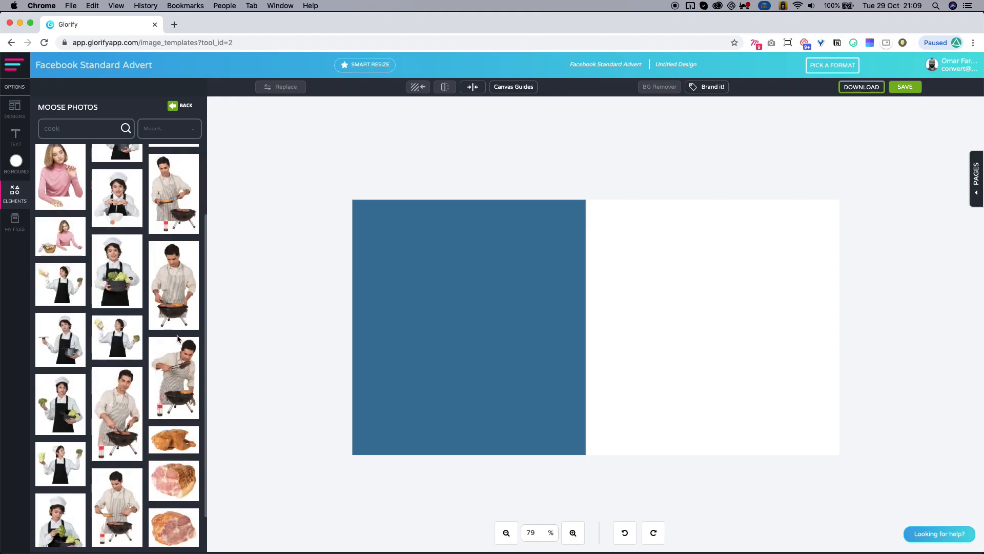
scroll(173, 371, "up", 2)
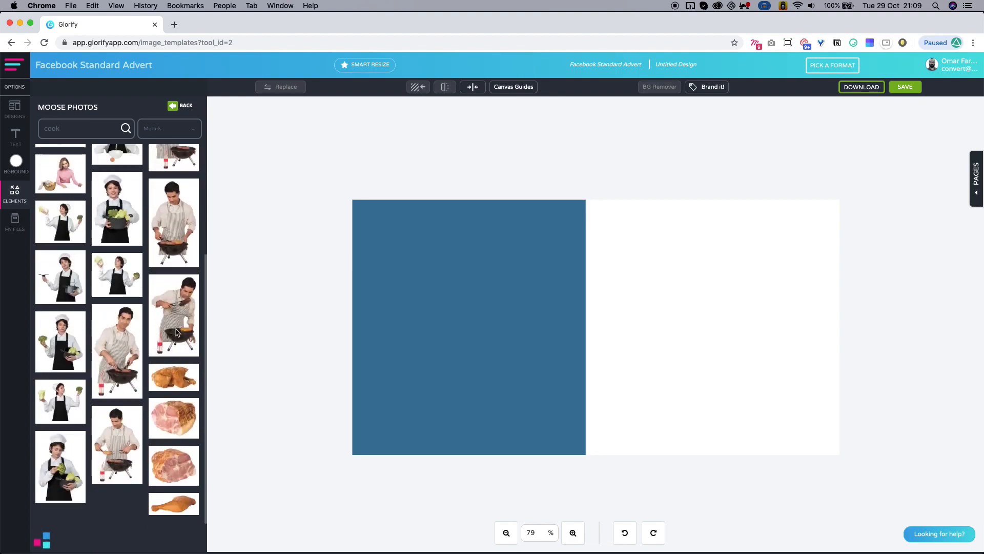
scroll(167, 339, "down", 5)
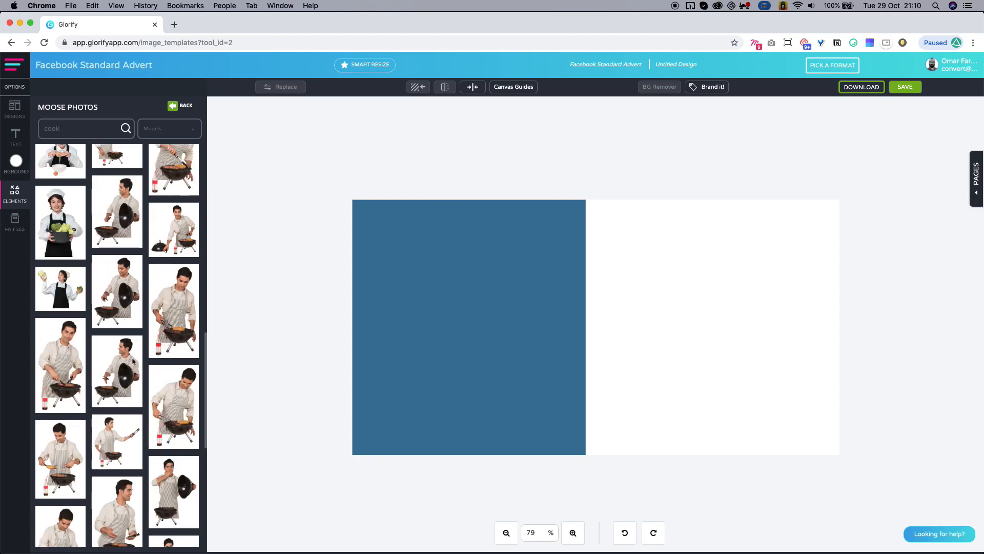
scroll(172, 357, "down", 5)
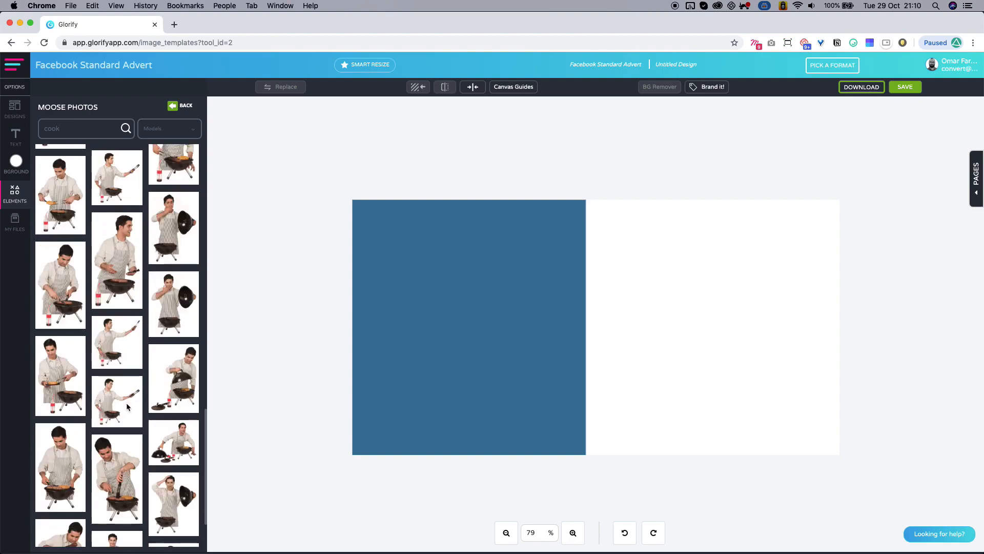
scroll(131, 396, "down", 1)
scroll(172, 485, "down", 2)
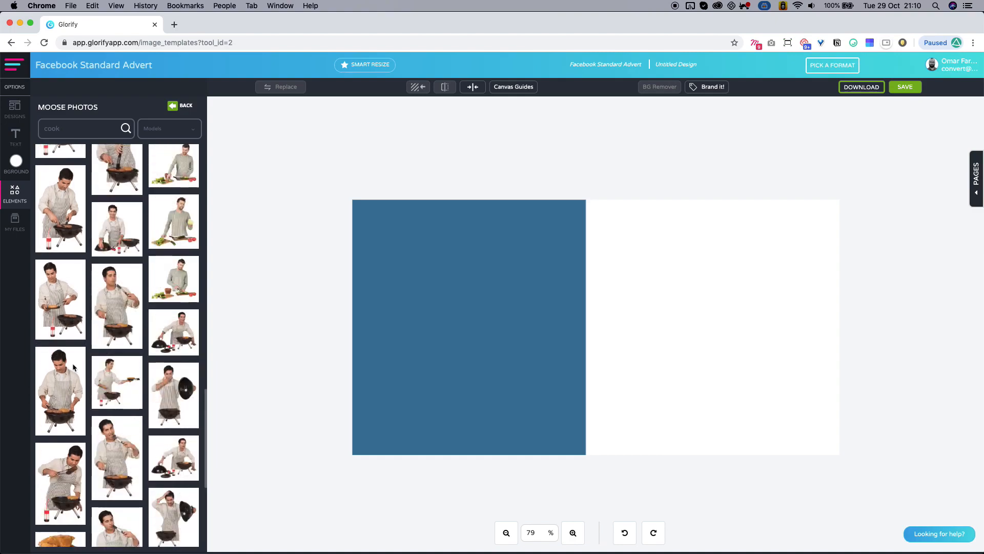
scroll(112, 291, "up", 2)
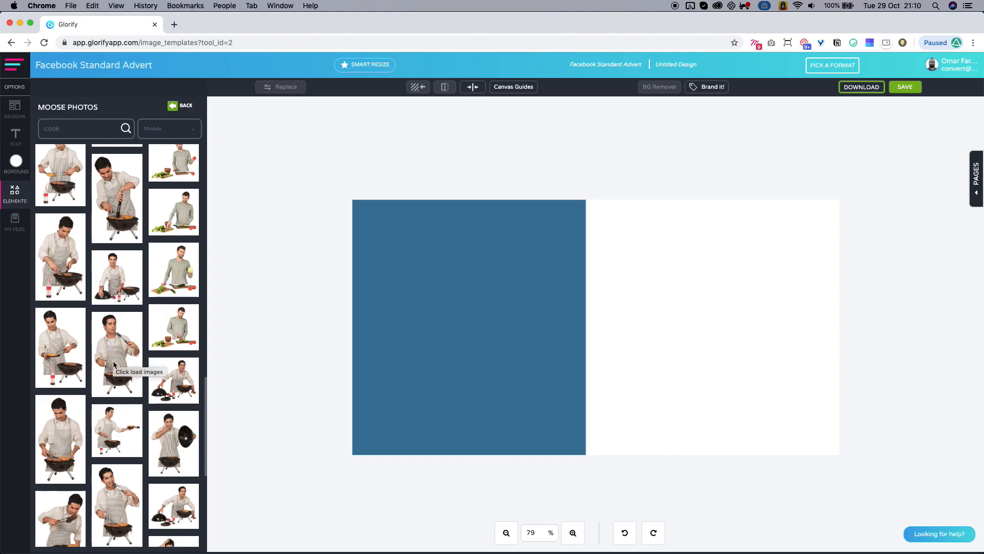
scroll(114, 365, "up", 6)
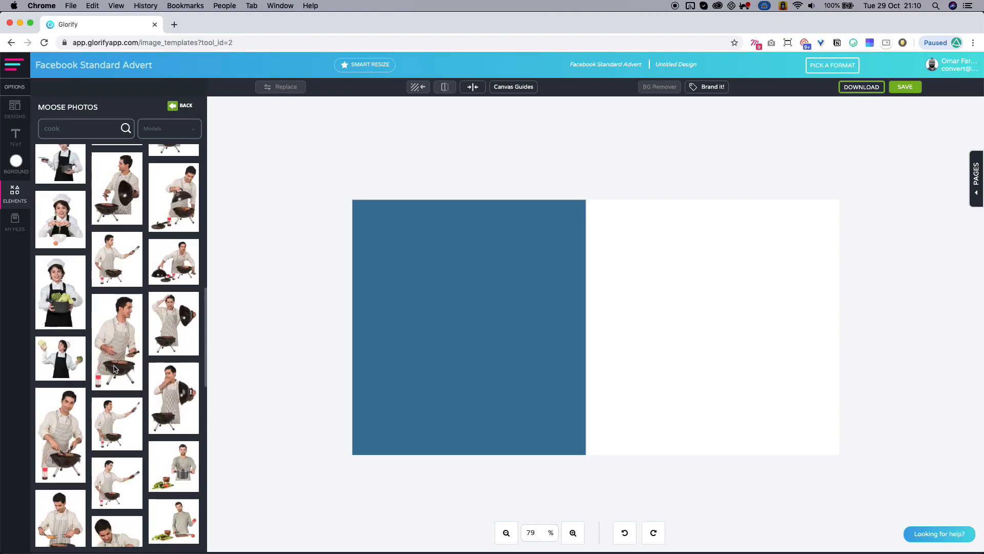
scroll(113, 368, "up", 3)
scroll(114, 368, "up", 4)
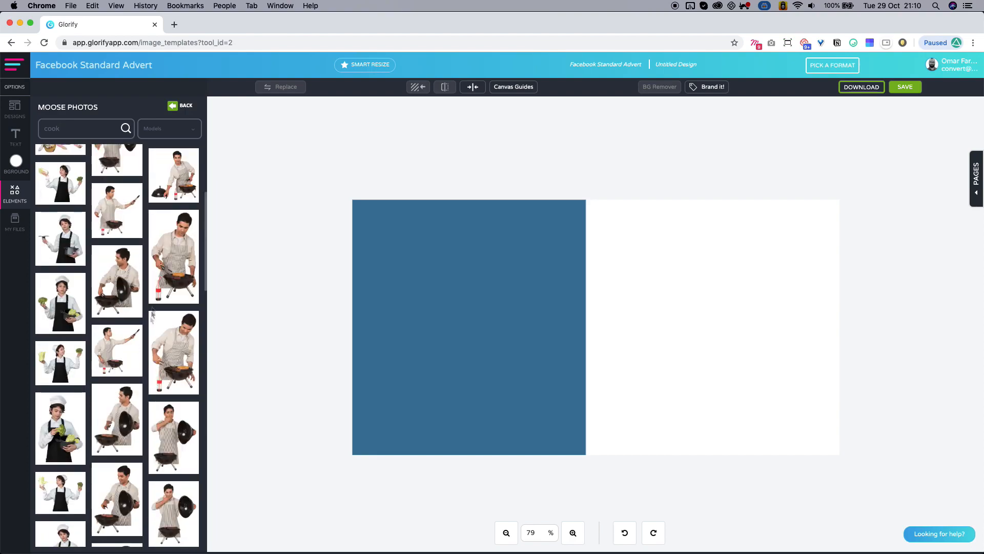
scroll(157, 308, "up", 3)
scroll(160, 302, "up", 3)
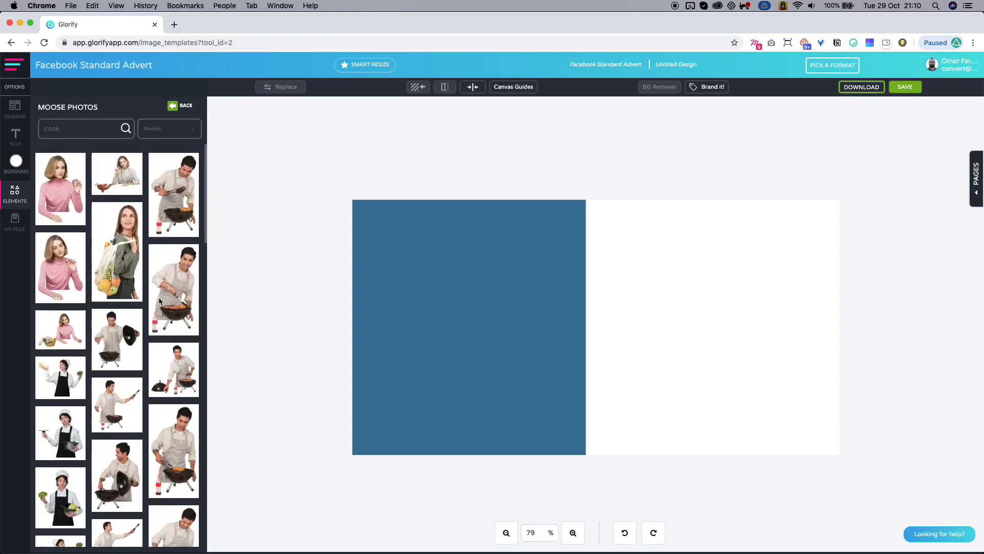
- Add the photo of the aproned man grilling sausages, enlarge it and move it onto the white area beside the blue panel
left_click(178, 289)
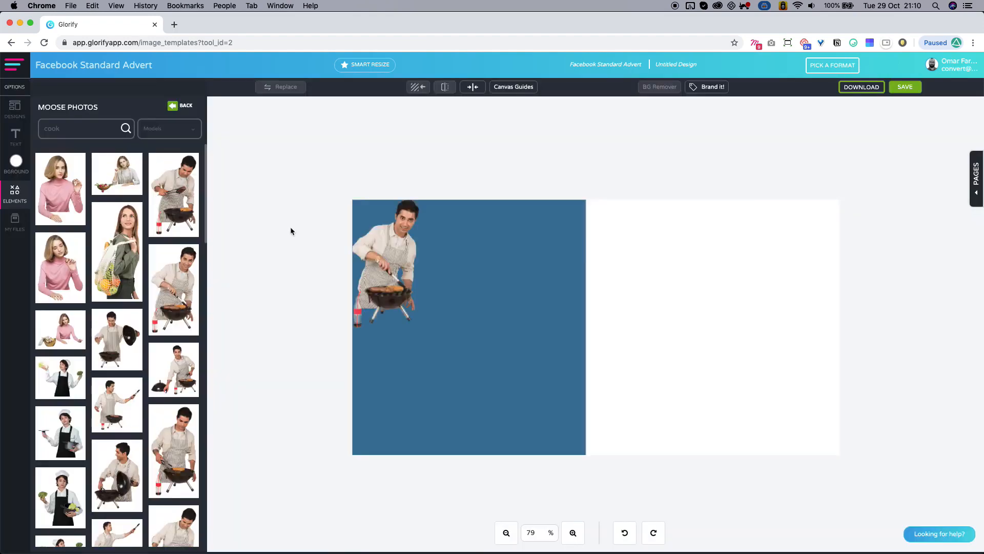
left_click_drag(384, 261, 447, 346)
left_click_drag(484, 285, 681, 295)
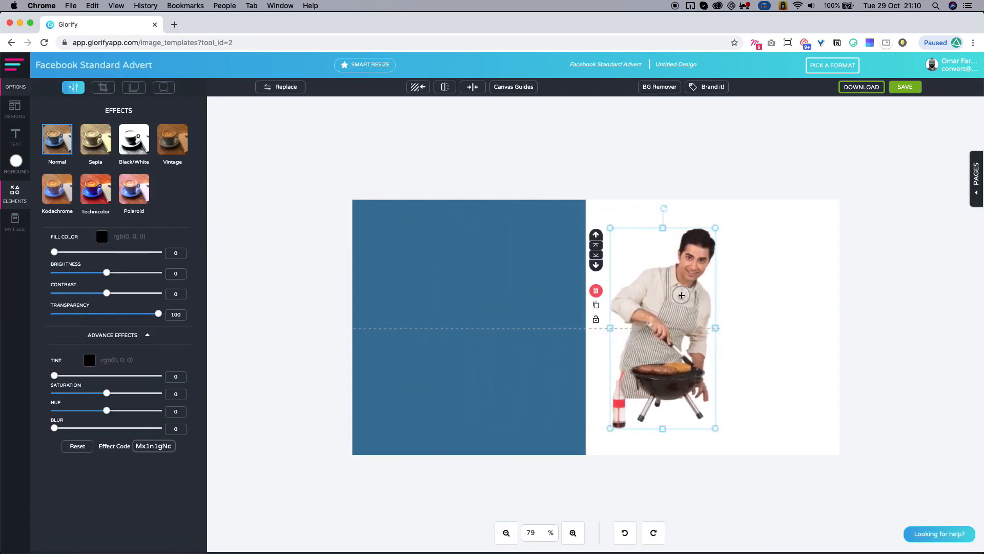
- Narrow the blue panel to a strip along the left edge, and enlarge the cook photo and move it next to the strip
left_click(567, 321)
left_click_drag(586, 326, 428, 325)
left_click_drag(708, 248, 590, 216)
left_click(622, 290)
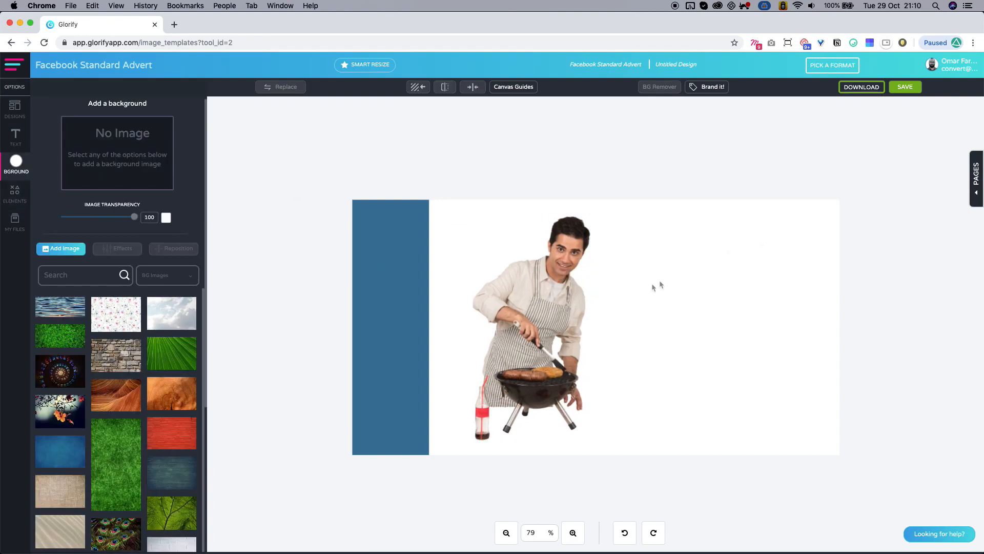
- Search the Backgrounds category of the Moose by Icons8 (Beta) photo library for "kitchen"
left_click(15, 193)
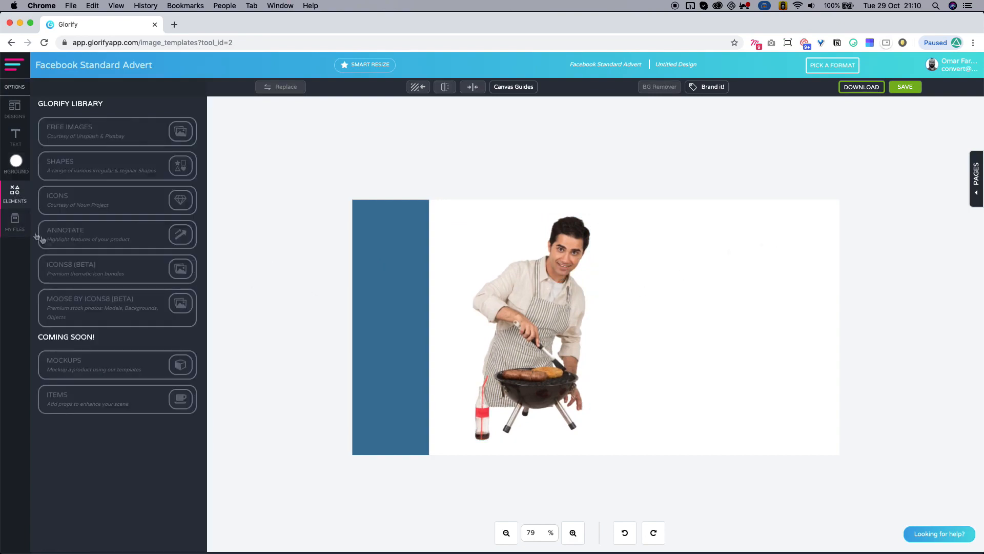
left_click(107, 309)
left_click(165, 128)
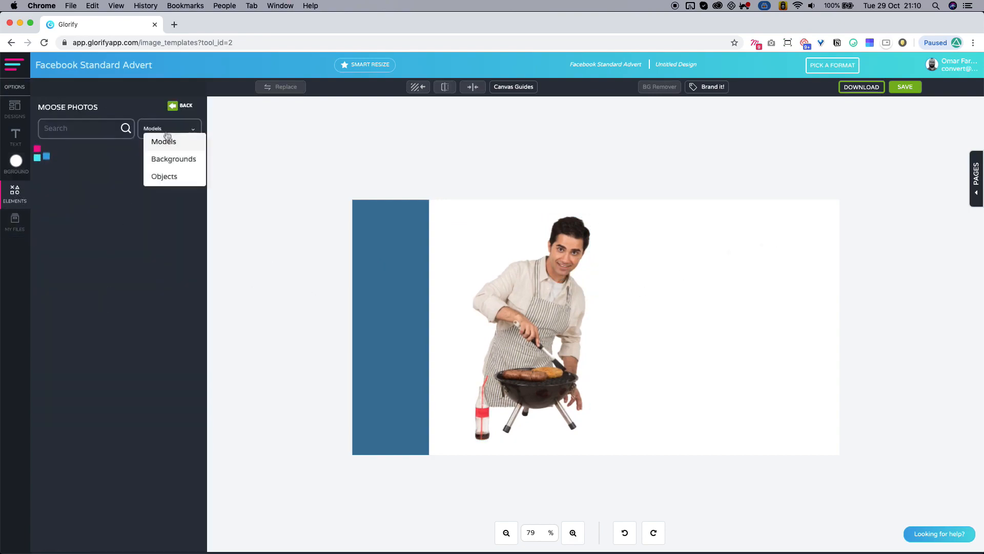
left_click(167, 160)
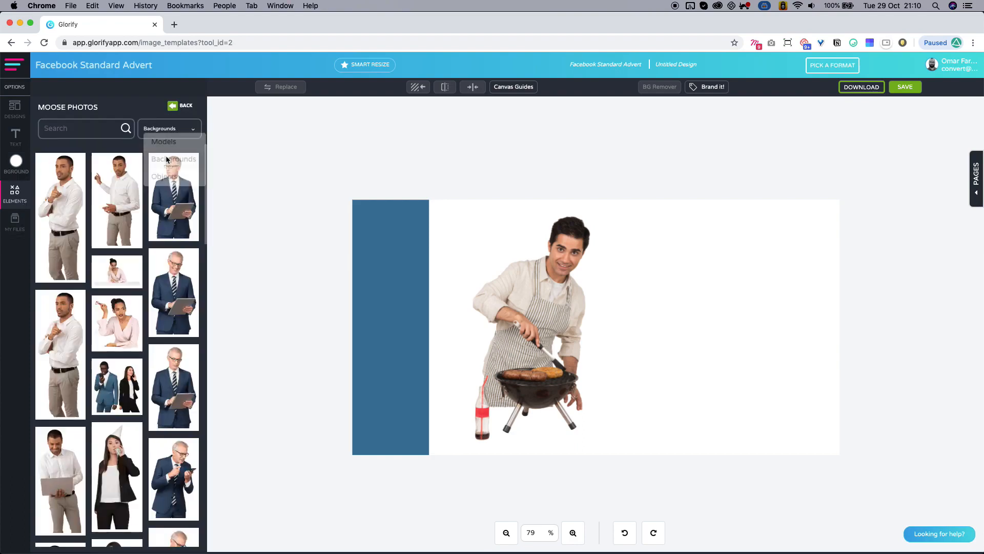
left_click(176, 131)
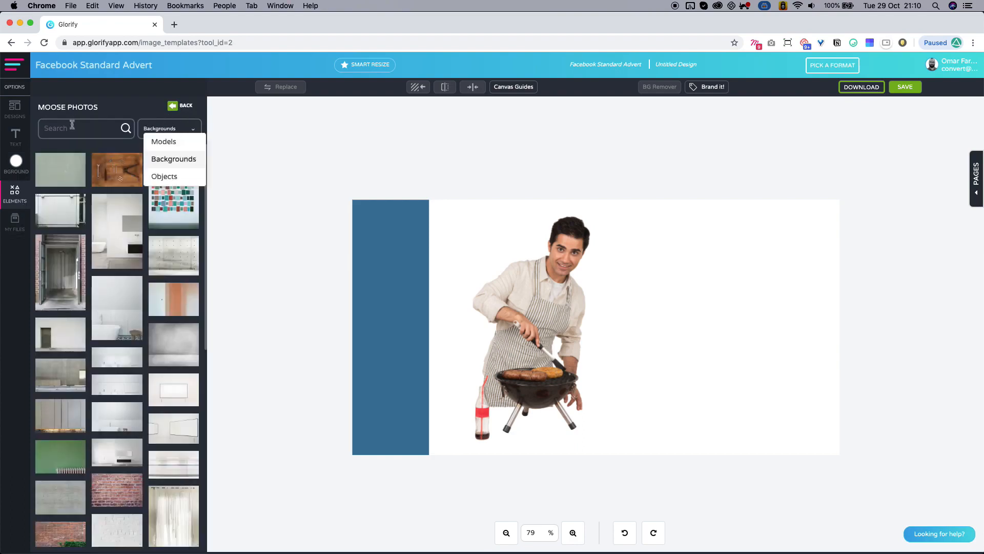
left_click(73, 126)
type("kitchen")
key("Return")
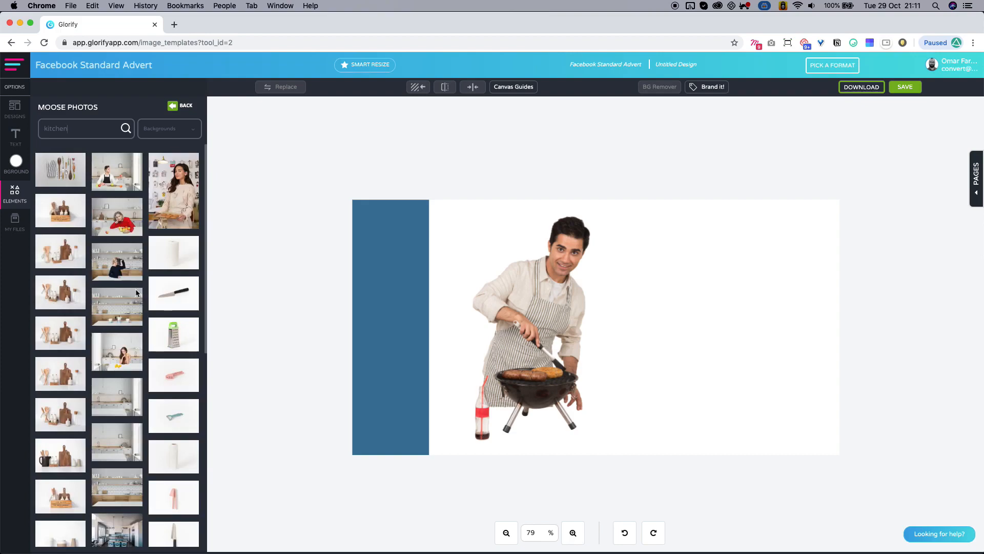
- Add the white kitchen photo with the table in front, enlarge it and set it as the canvas background
scroll(117, 389, "down", 1)
left_click(123, 398)
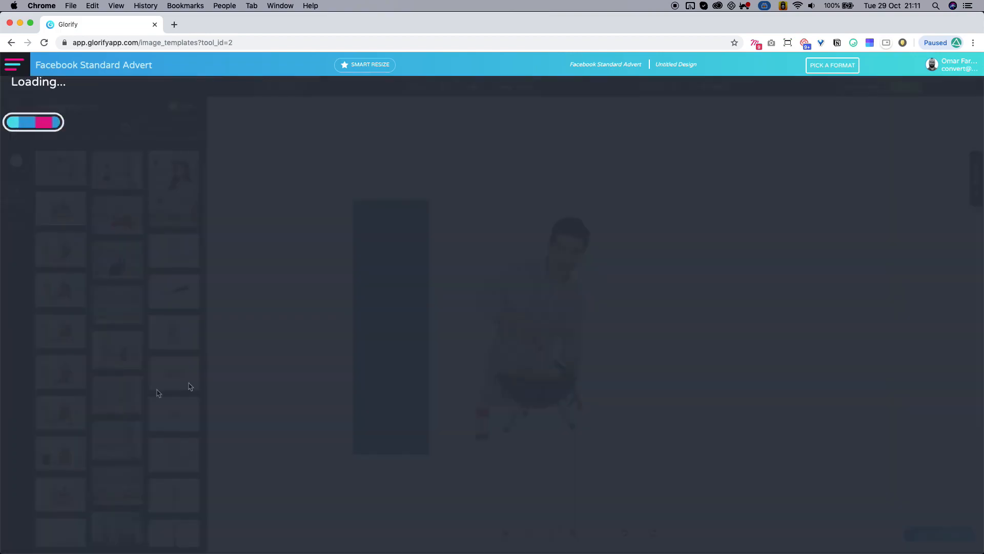
left_click_drag(454, 299, 623, 385)
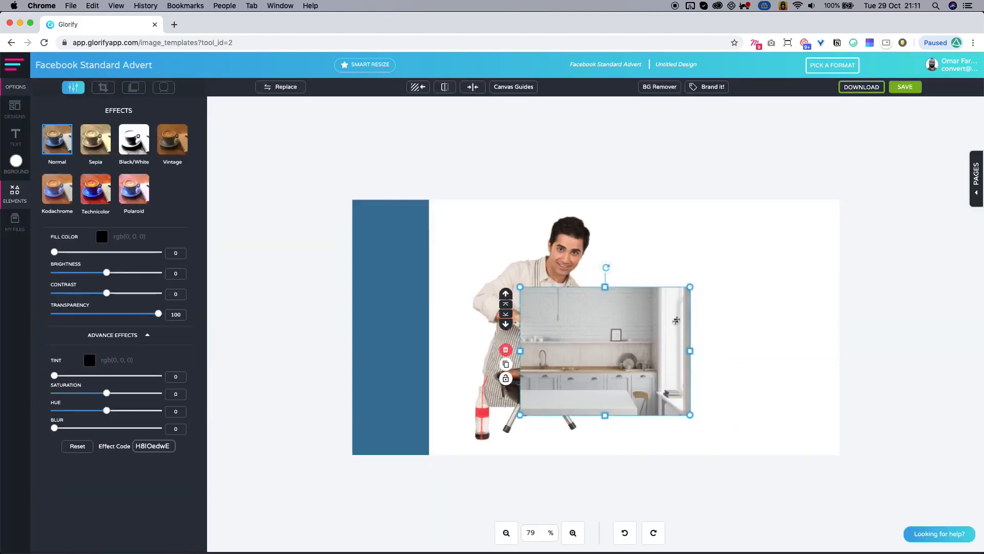
left_click_drag(692, 288, 850, 208)
left_click_drag(754, 273, 698, 292)
left_click(492, 228)
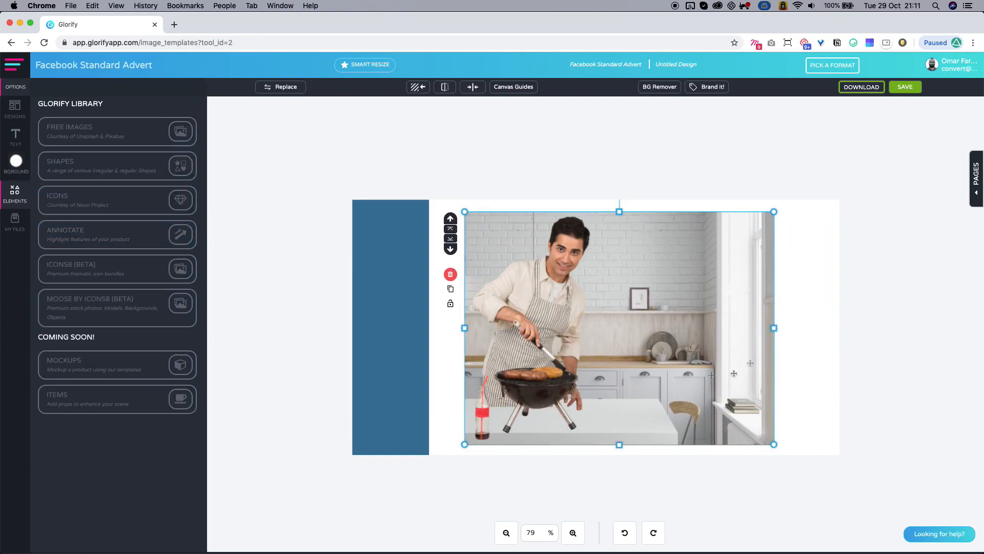
left_click(425, 90)
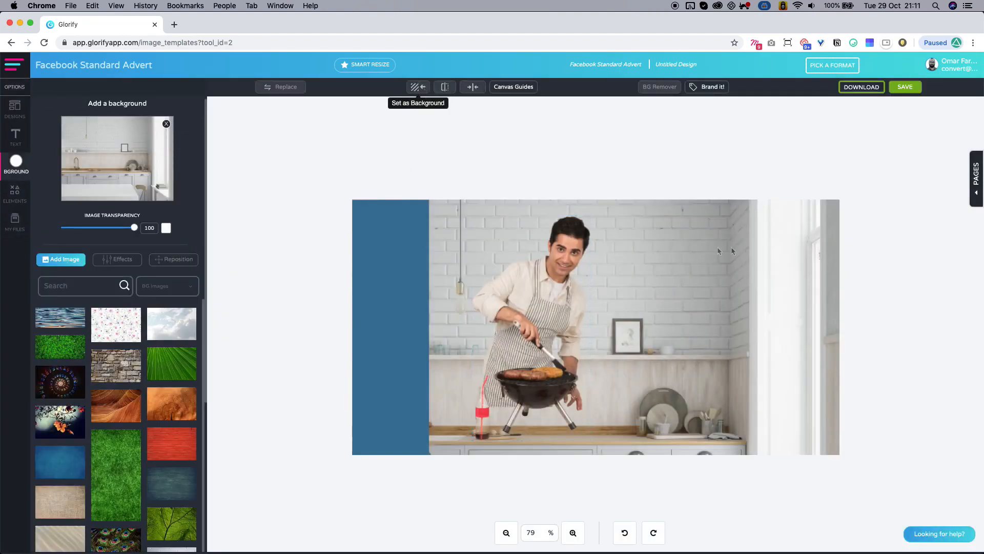
- Reposition the kitchen background vertically so that its white table lies beneath the grill and bottle
left_click_drag(723, 246, 771, 303)
left_click_drag(808, 251, 689, 345)
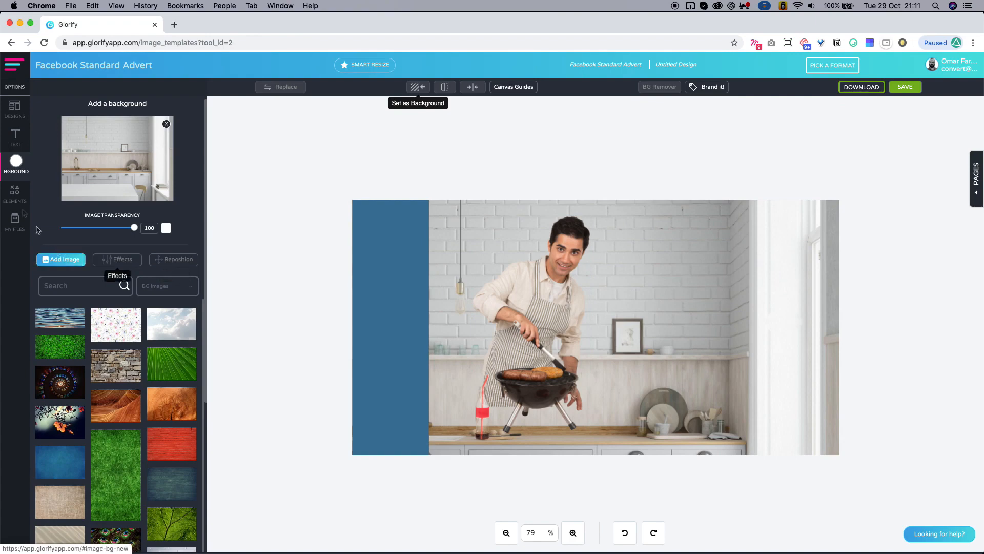
left_click(174, 259)
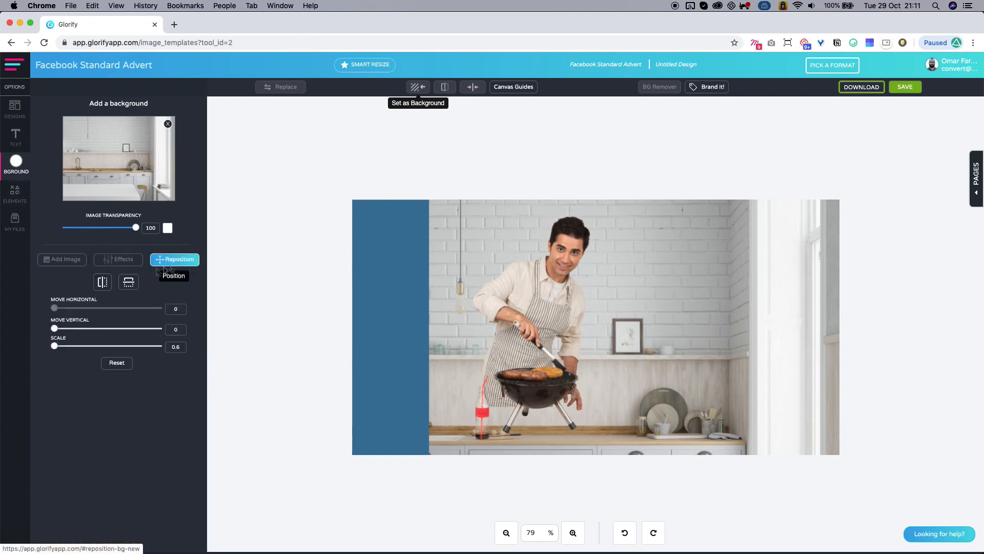
left_click_drag(55, 346, 45, 342)
left_click_drag(159, 328, 82, 334)
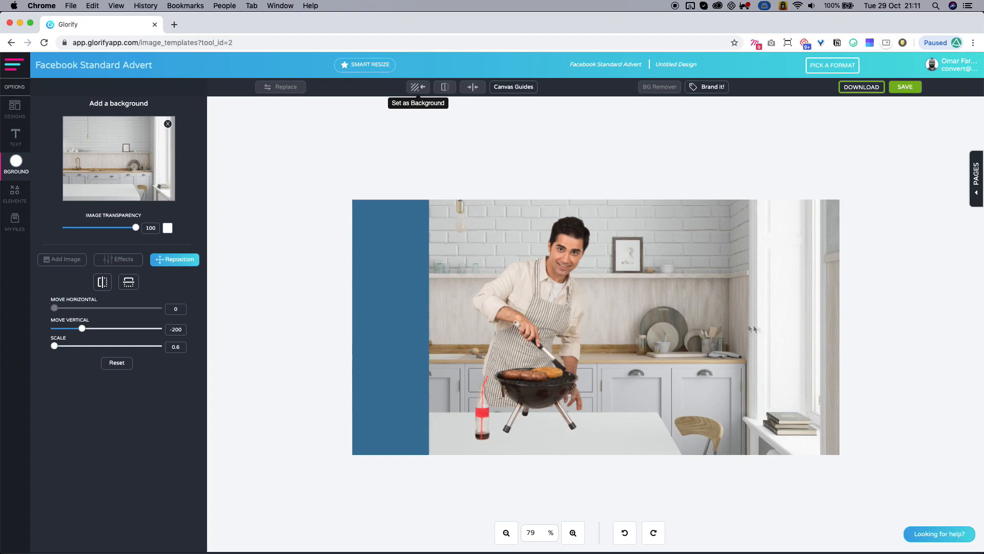
left_click_drag(54, 346, 63, 345)
left_click_drag(165, 306, 159, 328)
mouse_move(65, 346)
left_mouse_down()
mouse_move(42, 346)
mouse_move(108, 328)
mouse_move(53, 331)
mouse_move(73, 328)
left_mouse_up()
left_click(85, 328)
- Move the cook photo away from the blue strip, shrink it slightly and nudge it down so the grill stands on the white table
left_click_drag(503, 339, 518, 334)
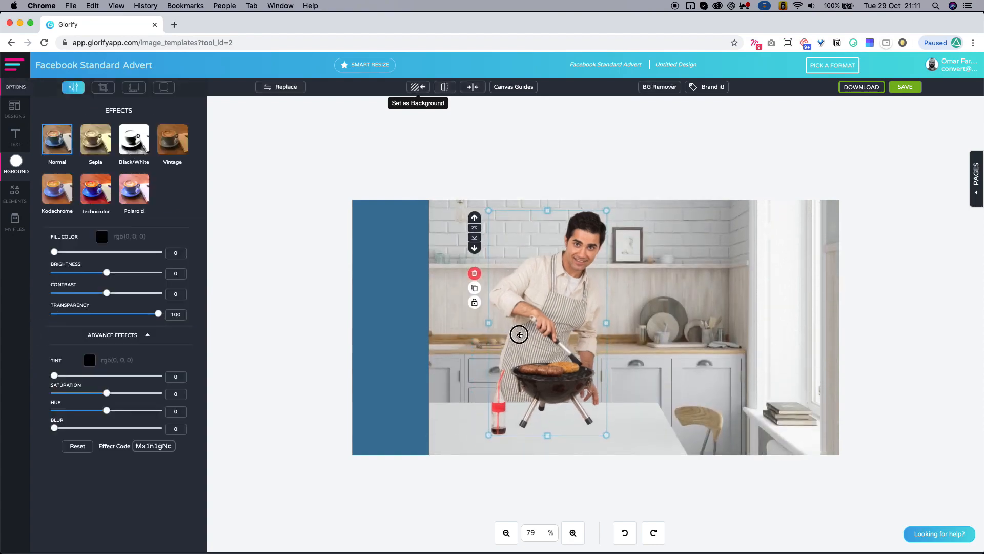
left_click_drag(609, 211, 609, 213)
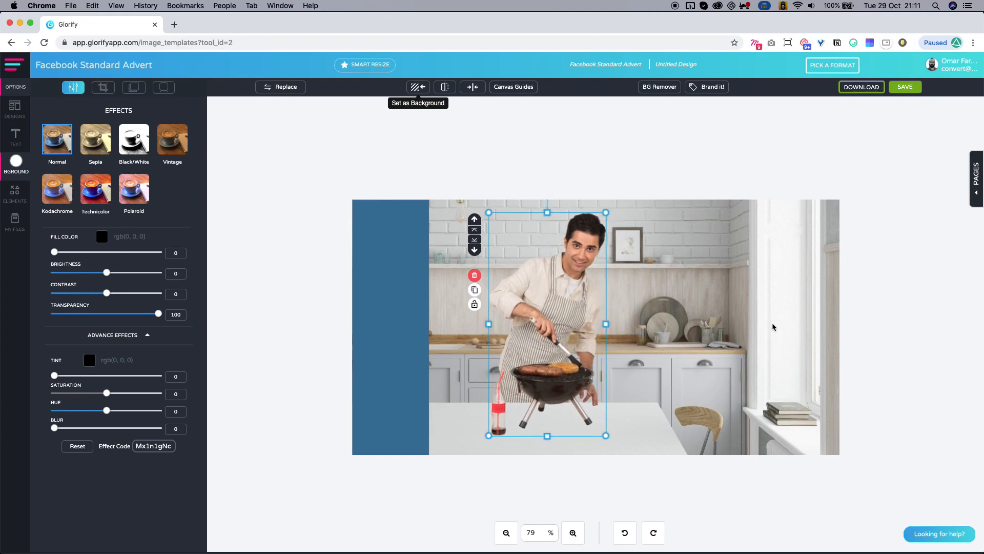
left_click(609, 211)
left_click(593, 235)
left_click_drag(606, 212, 597, 226)
left_click_drag(560, 301, 561, 298)
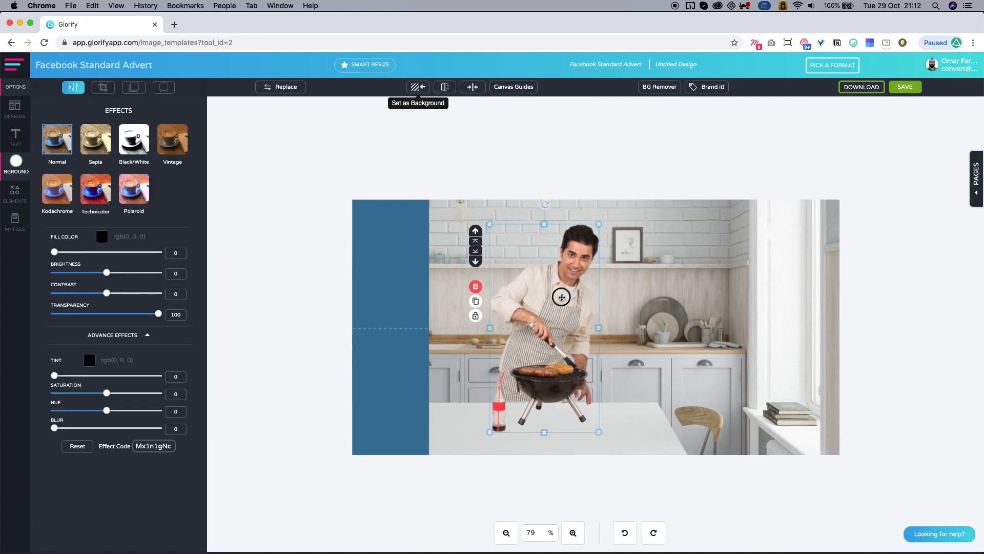
key("Down")
key("Down")
key("Down")
key("Down")
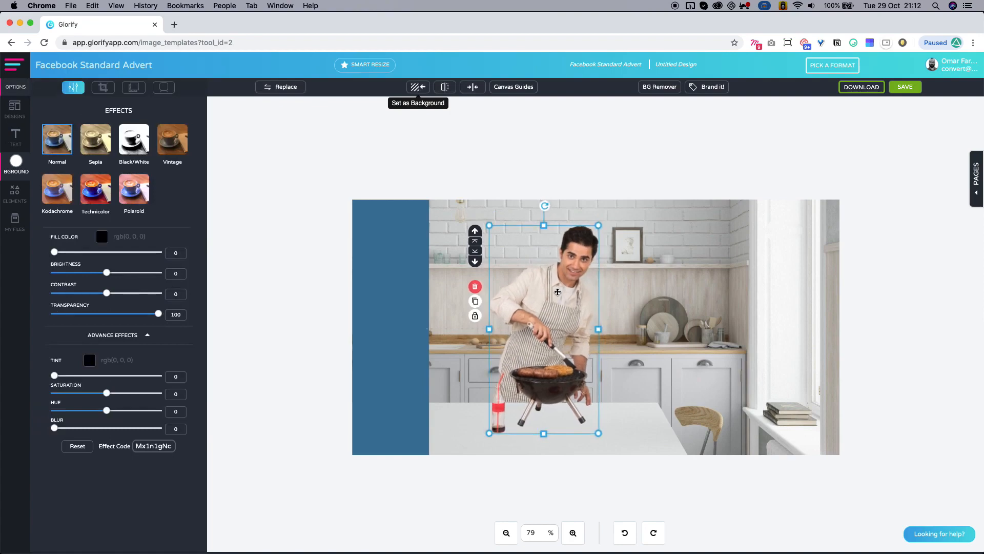
left_click(736, 300)
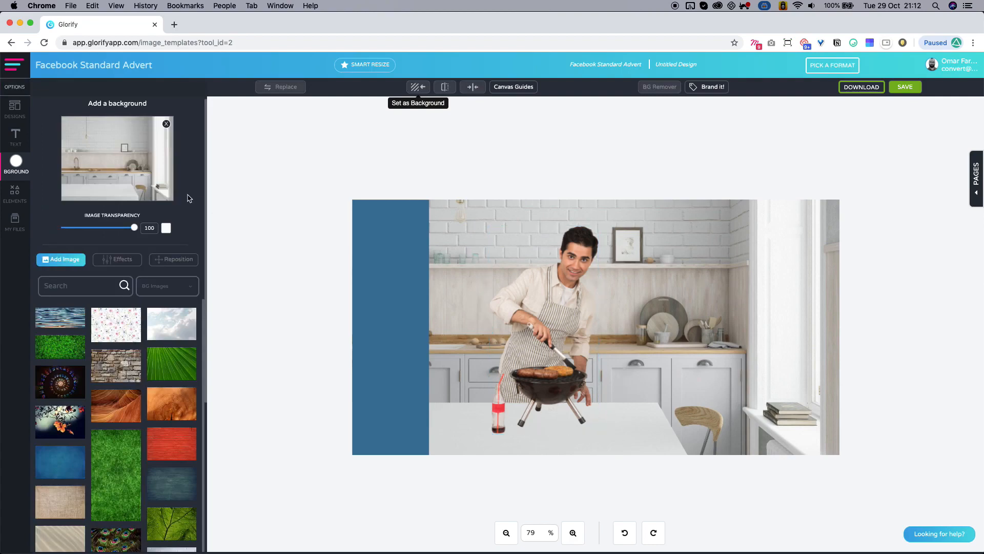
- Search the Objects category of the Moose by Icons8 (Beta) photo library for "orange"
left_click(15, 194)
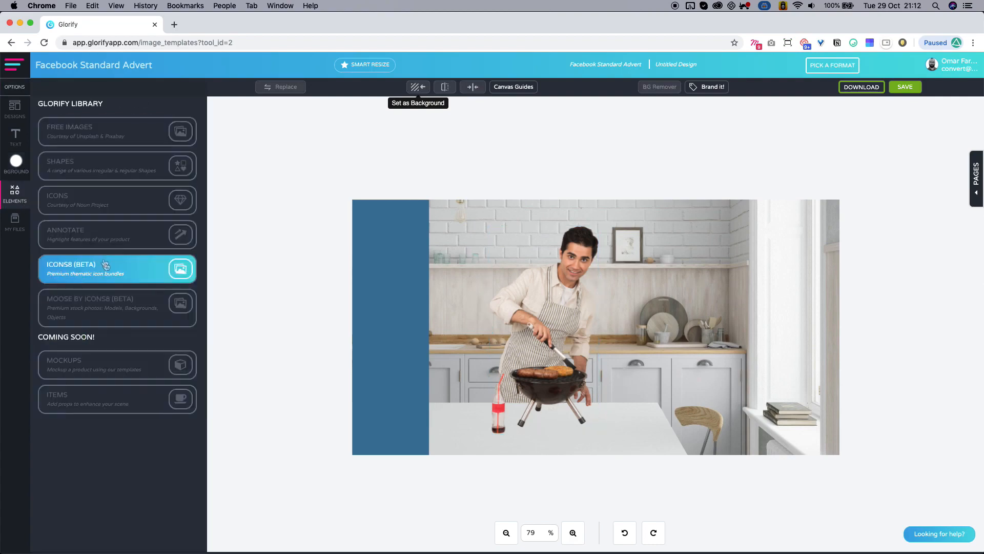
left_click(114, 299)
left_click(91, 129)
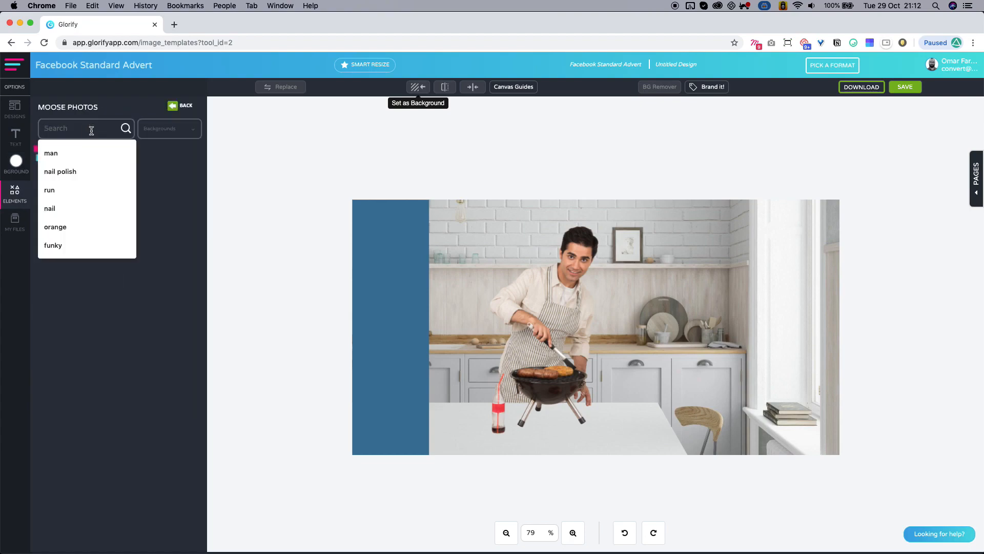
left_click(169, 128)
left_click(174, 176)
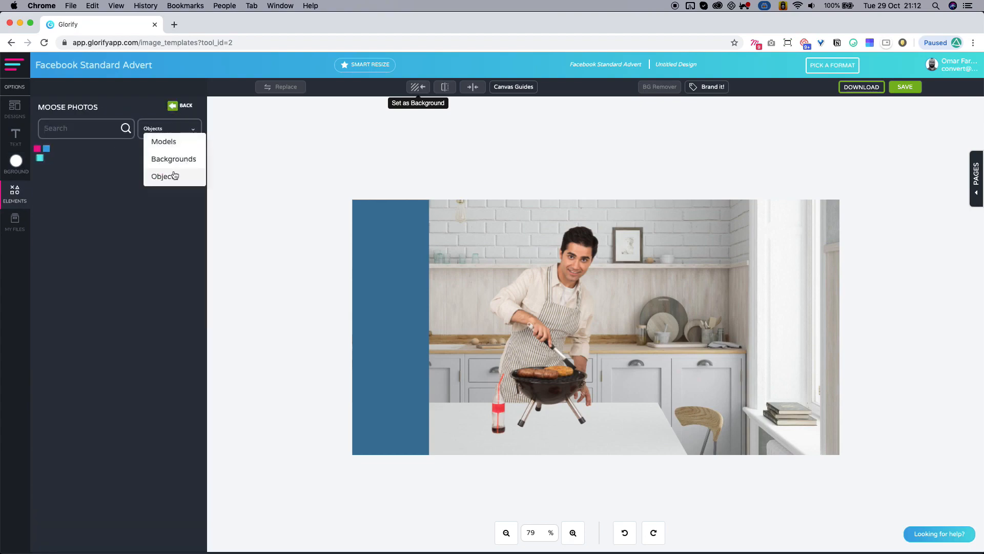
left_click(100, 130)
type("org")
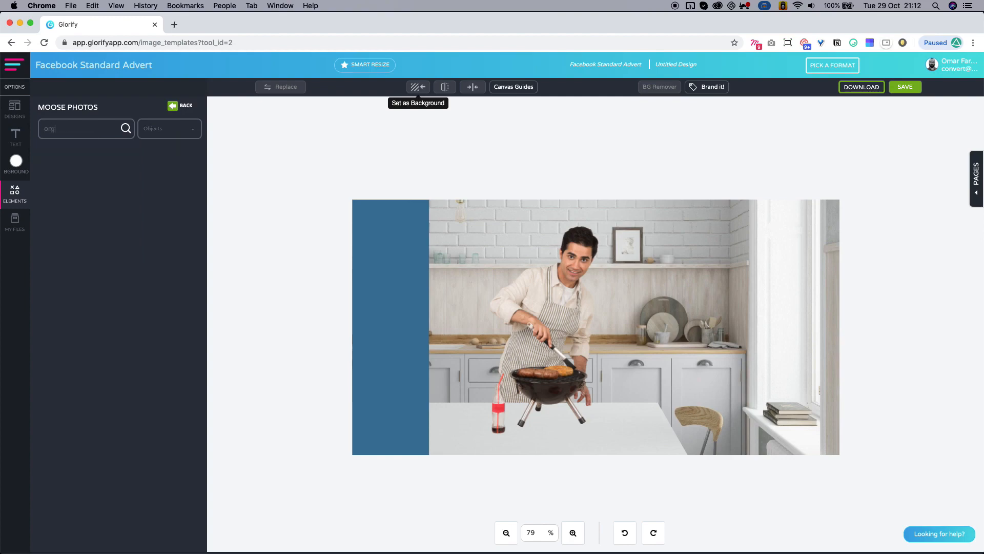
key("BackSpace")
type("ange")
key("Return")
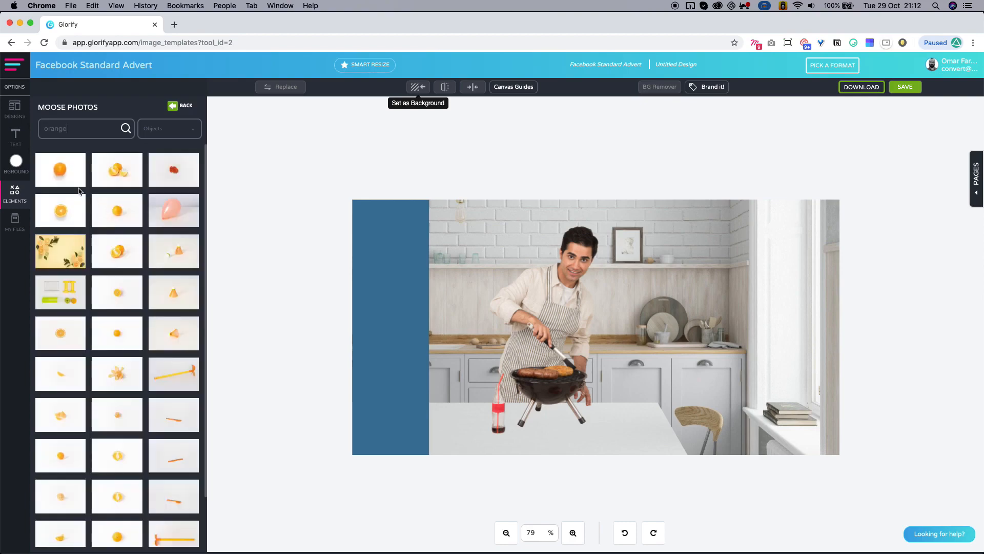
- Add the photo of the cut oranges, shrink it and place it on the white table beside the grill
left_click(108, 174)
left_click_drag(459, 251, 602, 305)
left_click_drag(687, 253, 640, 402)
left_click_drag(626, 410, 626, 414)
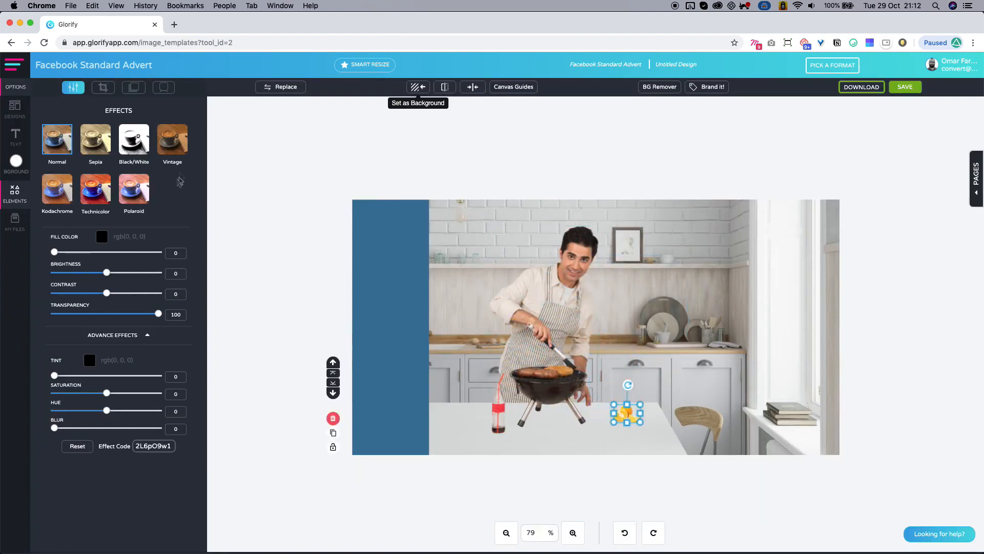
- Turn on the Shadow type of shadow for the oranges with a vertical distance of -10
left_click(130, 88)
left_click(106, 121)
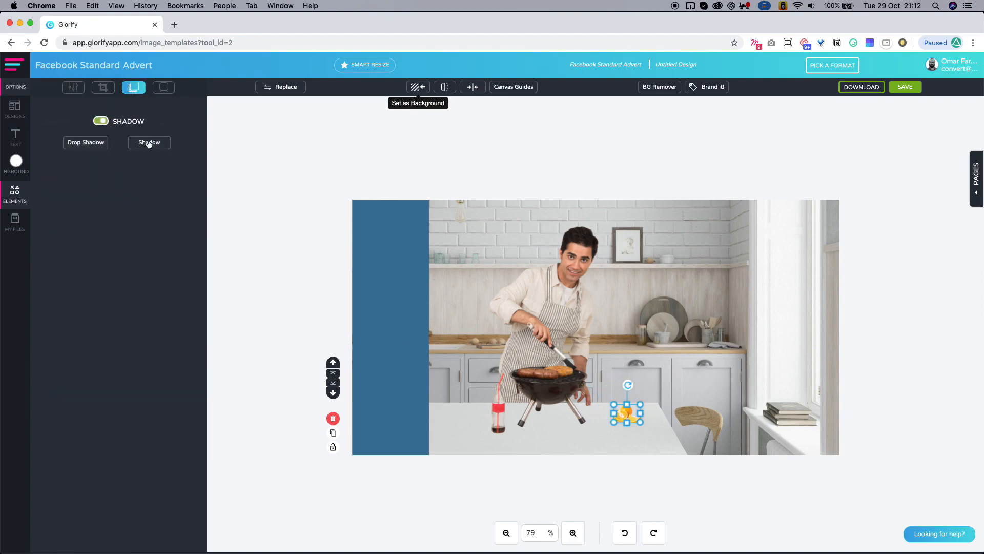
left_click(149, 144)
mouse_move(105, 221)
left_mouse_down()
mouse_move(90, 221)
mouse_move(105, 221)
left_mouse_up()
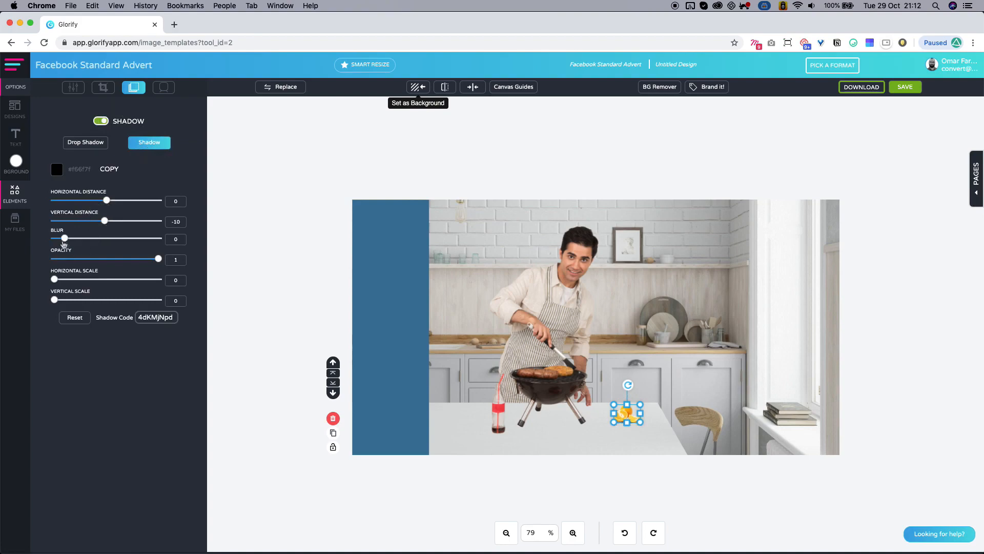
left_click(796, 419)
- Readjust the vertical distance of the oranges' shadow and set its blur to 5
left_click(625, 413)
left_click(134, 87)
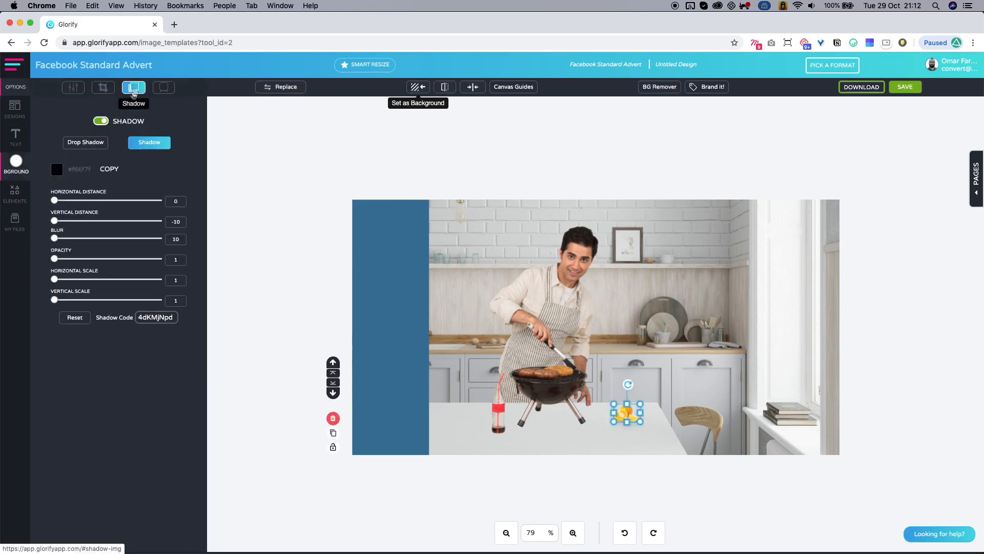
left_click_drag(106, 221, 101, 222)
left_click_drag(153, 241, 111, 243)
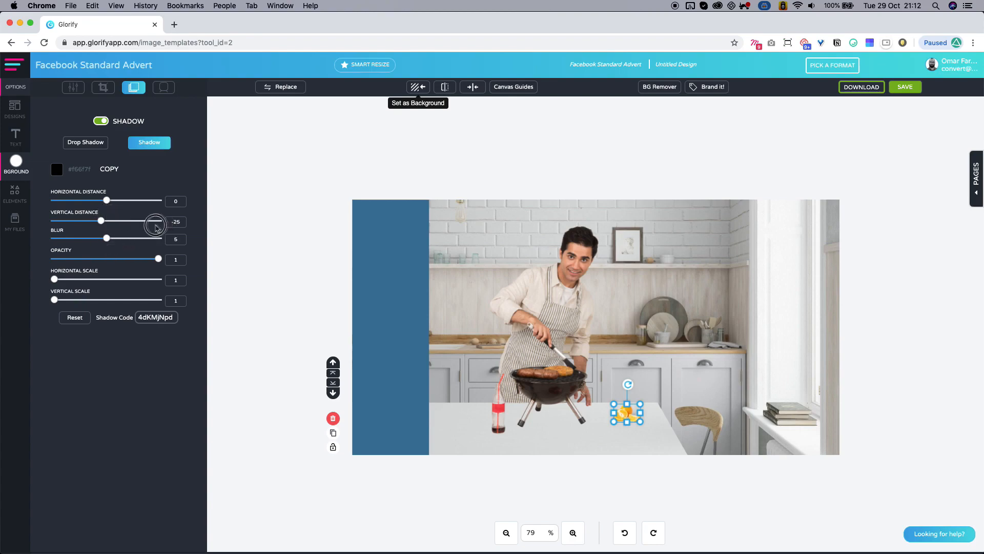
left_click_drag(102, 222, 103, 221)
left_click(585, 297)
left_click(740, 353)
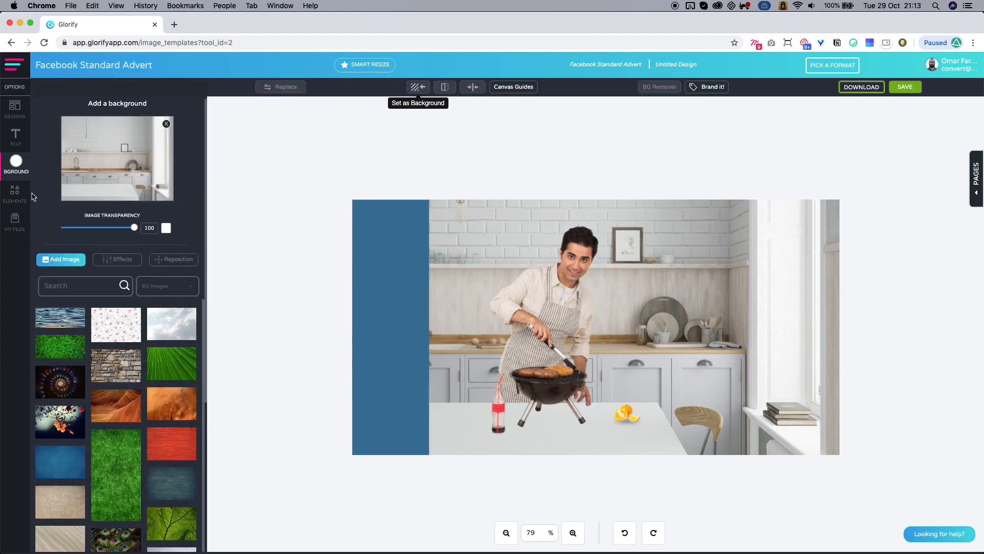
- Browse the Features Badges text templates and search them for "food"
left_click(15, 193)
left_click(16, 137)
scroll(138, 303, "down", 10)
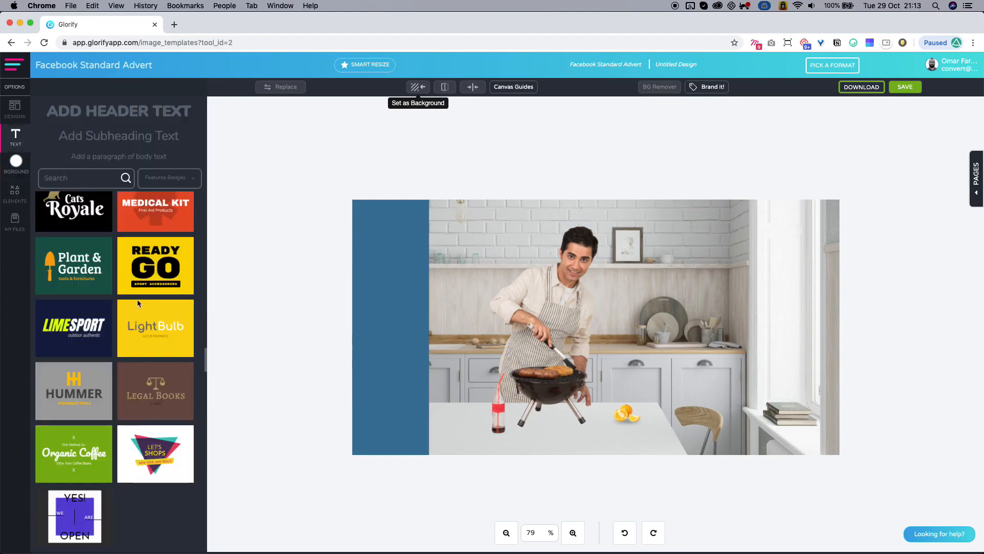
scroll(92, 425, "up", 5)
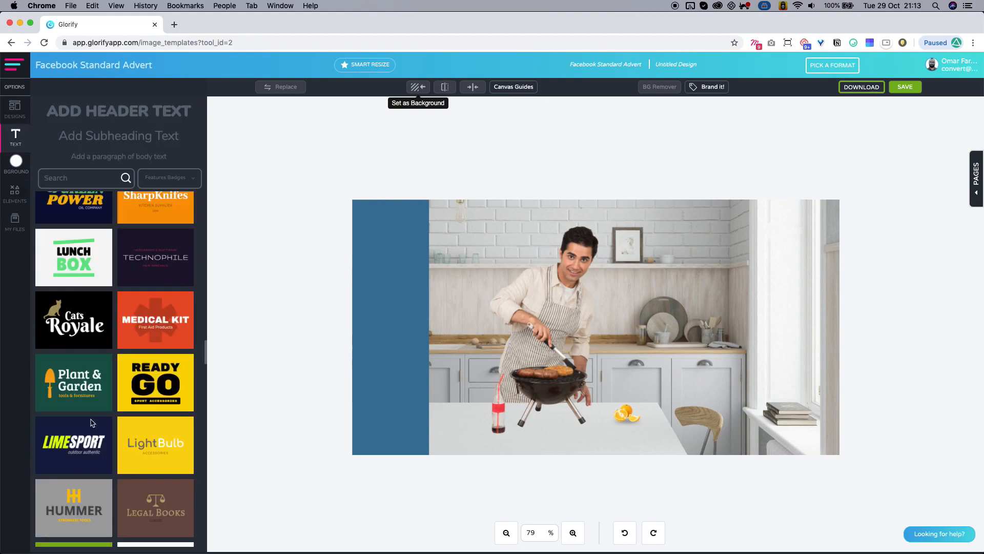
left_click(179, 178)
left_click(63, 180)
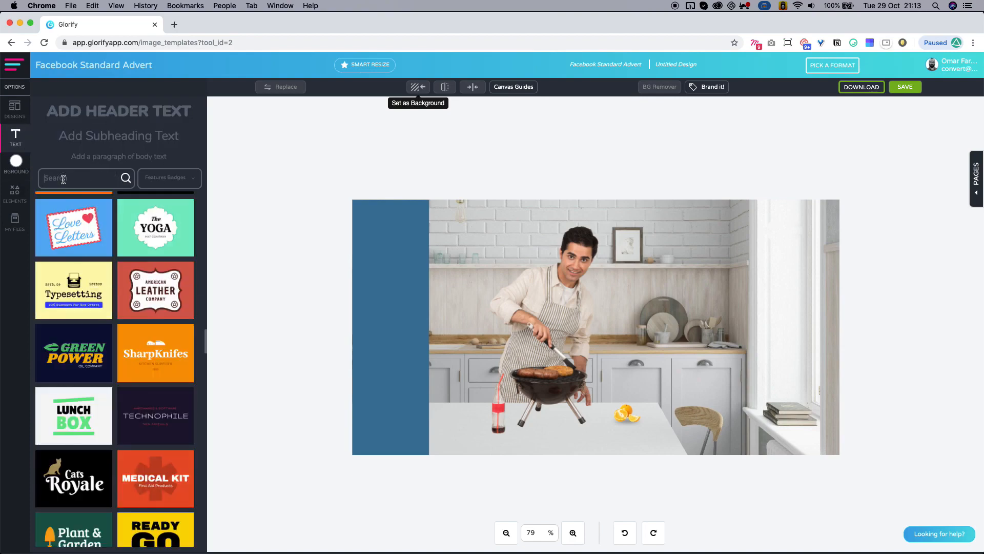
type("food")
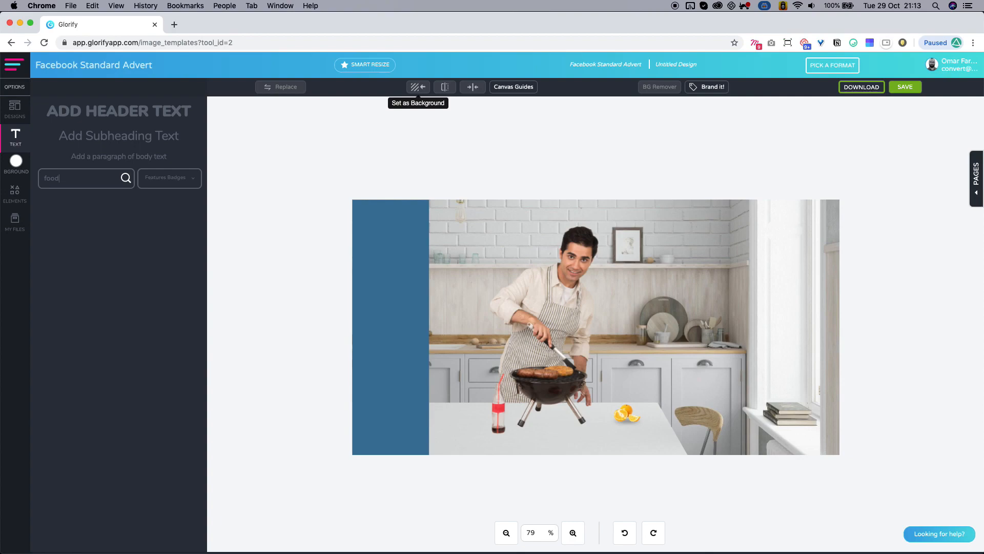
- Retry the "food" search of the text templates in other categories, including All
left_click(168, 179)
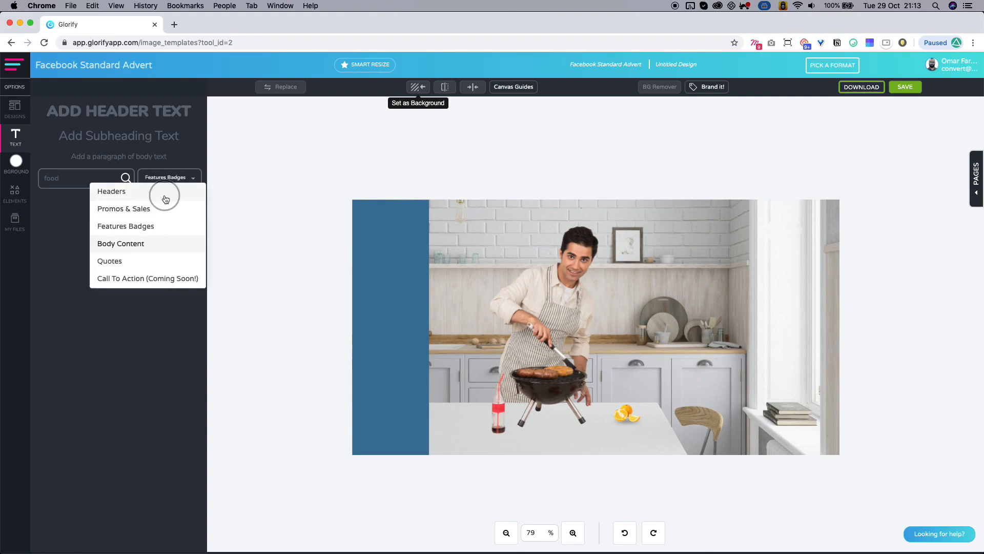
left_click(76, 214)
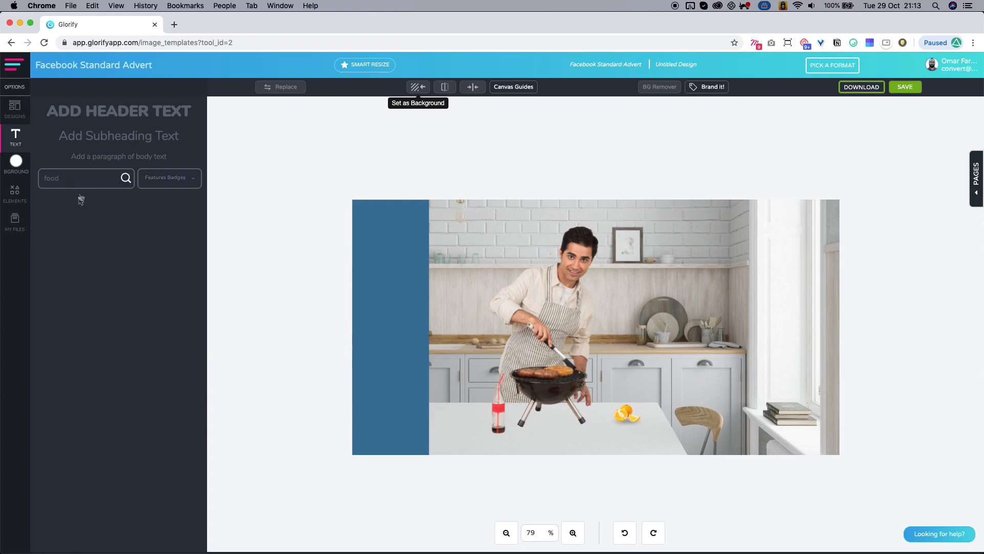
left_click(154, 179)
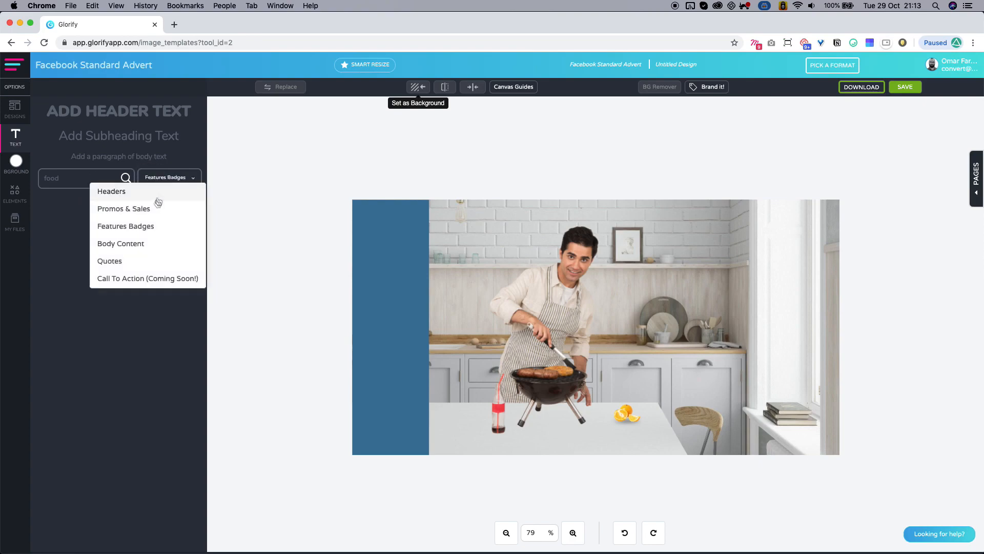
left_click(126, 207)
left_click(168, 178)
left_click(154, 194)
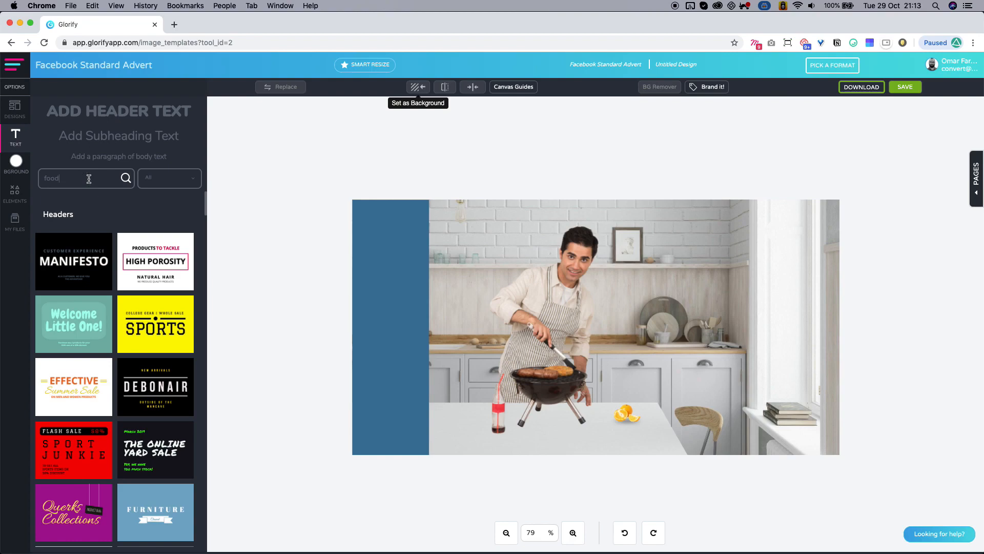
key("Return")
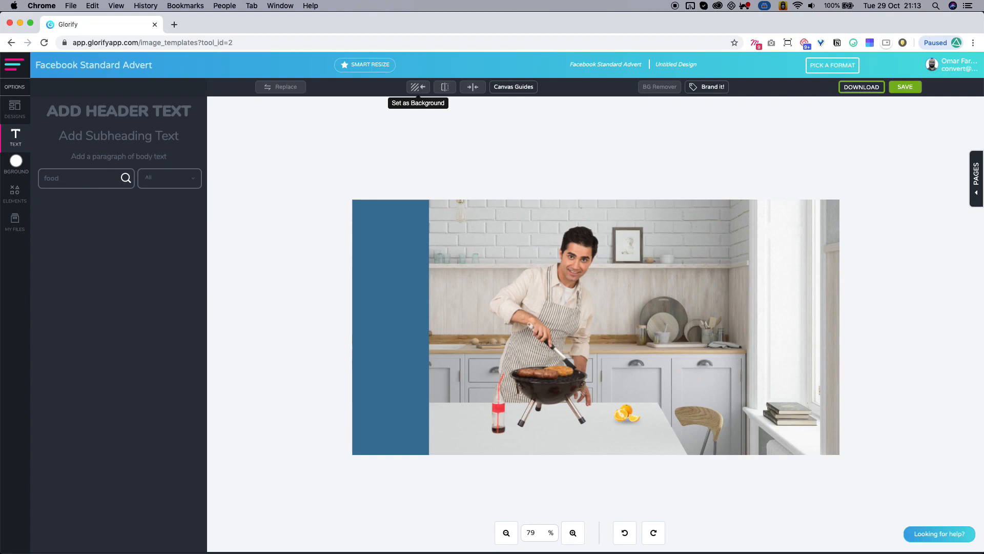
left_click(76, 188)
left_click(68, 202)
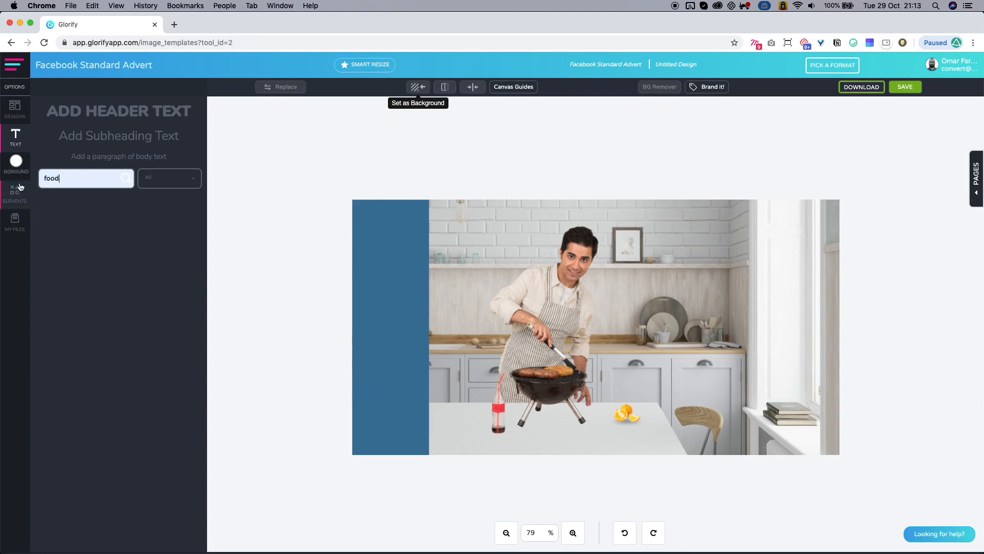
- Clear the template search, add the "Lunch Box" text template from the Headers and place it near the top of the blue rectangle
key("BackSpace")
key("BackSpace")
key("BackSpace")
key("BackSpace")
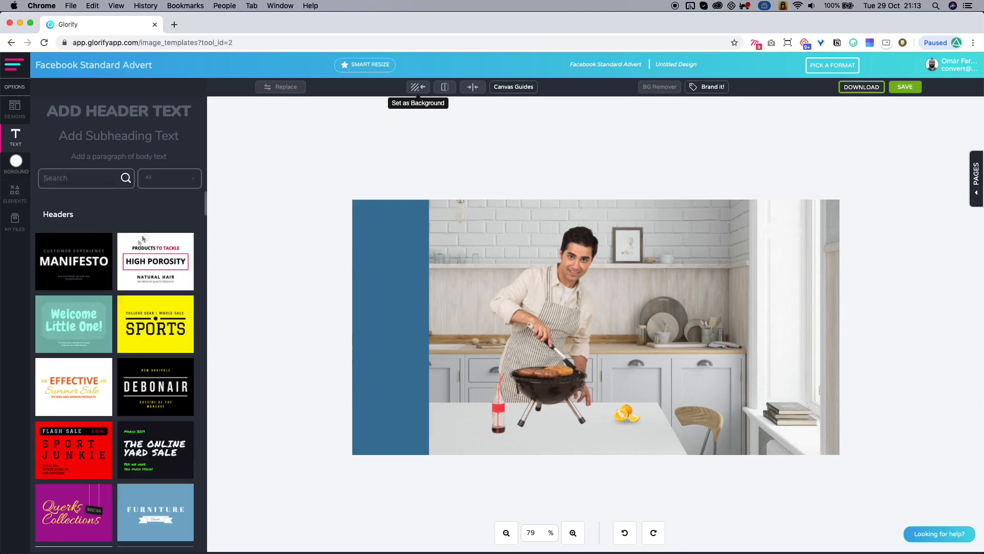
left_click(148, 205)
scroll(131, 270, "down", 5)
scroll(136, 331, "down", 2)
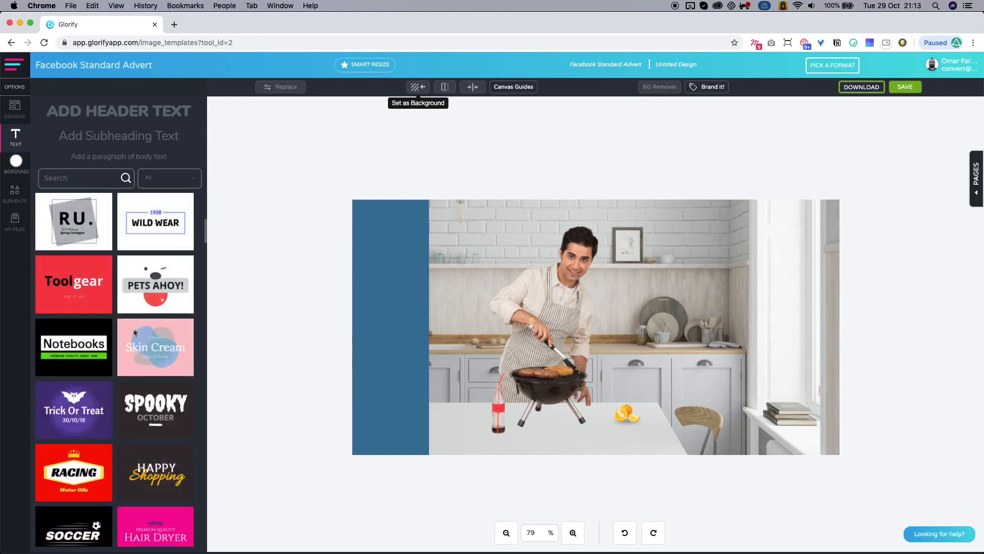
scroll(134, 332, "down", 12)
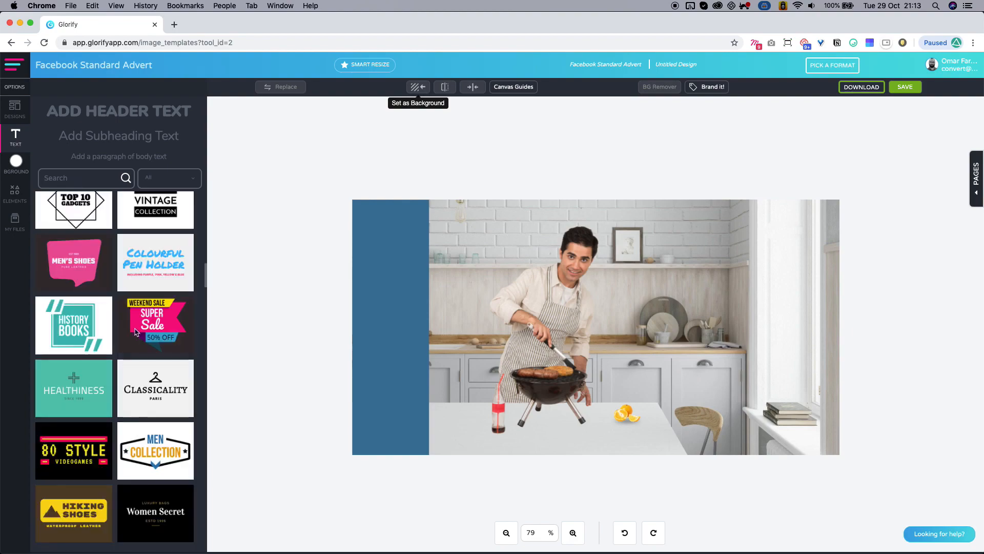
scroll(136, 332, "down", 12)
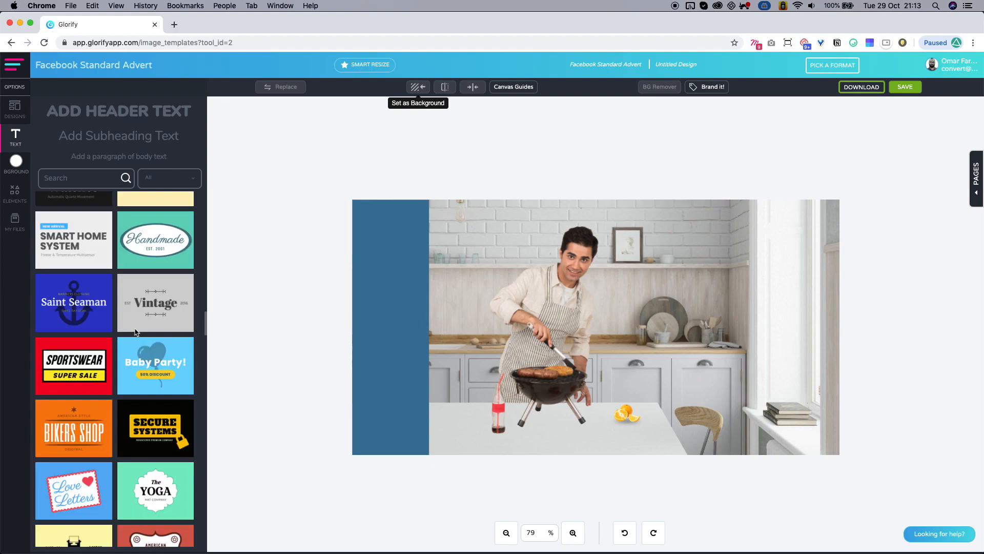
scroll(136, 332, "down", 5)
scroll(136, 332, "down", 1)
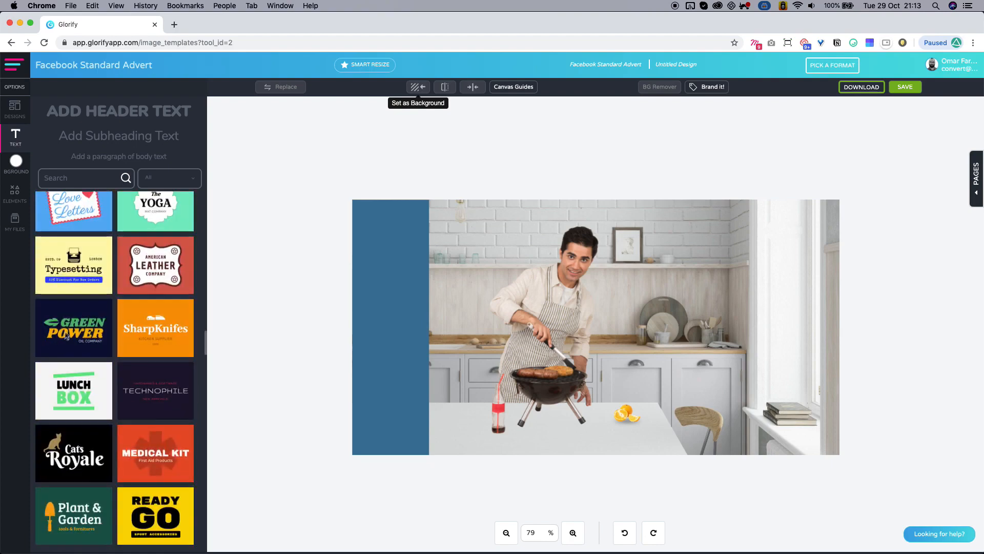
scroll(97, 520, "down", 5)
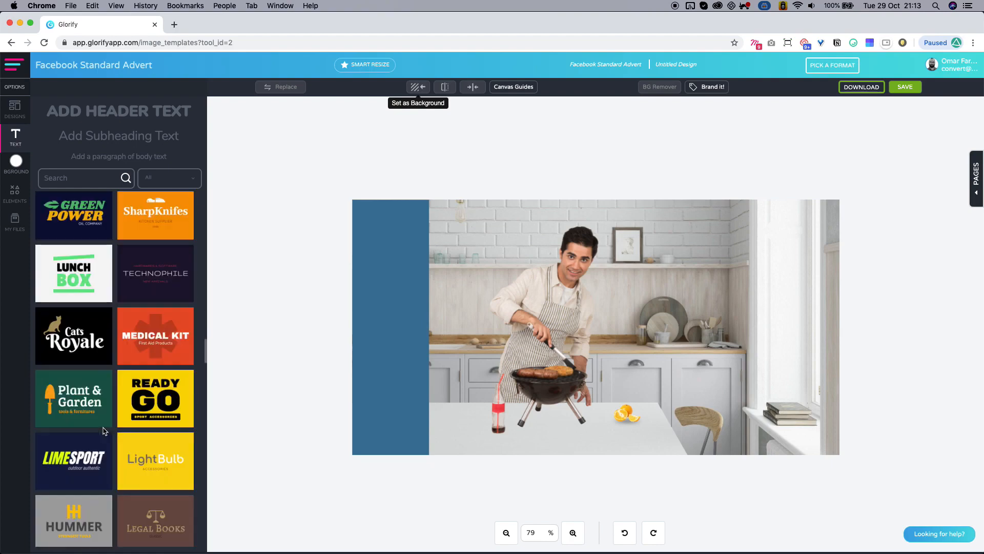
scroll(88, 311, "down", 1)
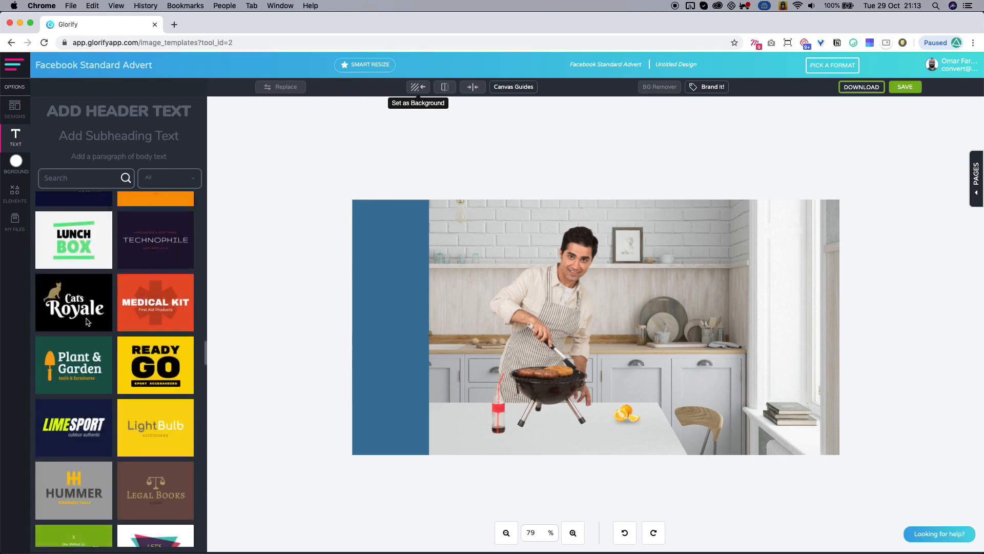
scroll(93, 332, "up", 1)
scroll(94, 332, "up", 1)
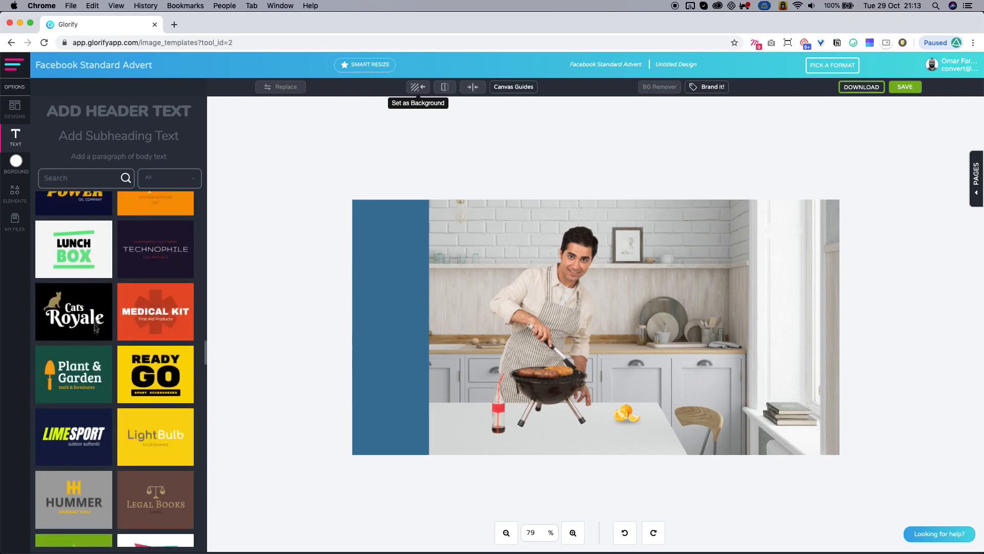
left_click(75, 235)
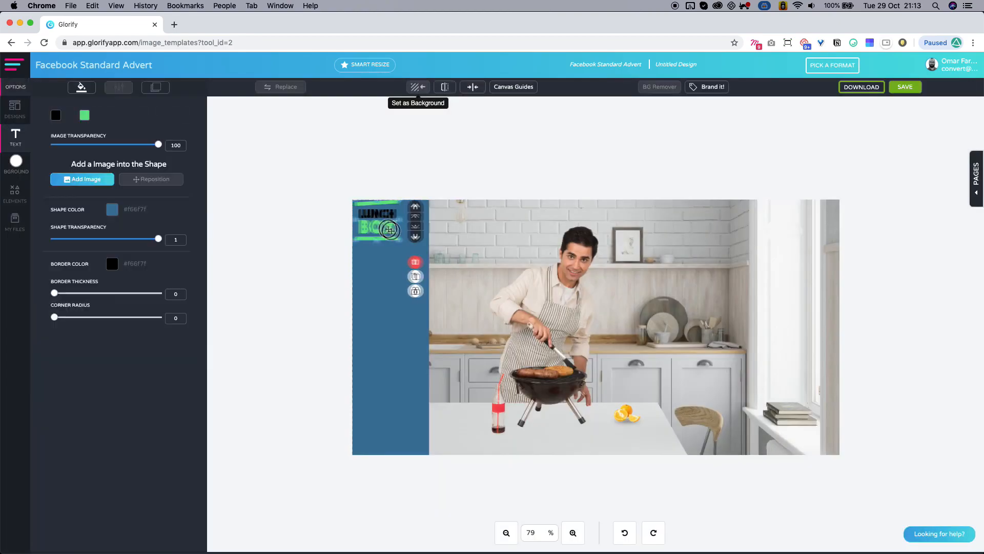
left_click_drag(389, 230, 403, 244)
- Widen the blue rectangle behind the Lunch Box text slightly towards the cook
left_click(402, 287)
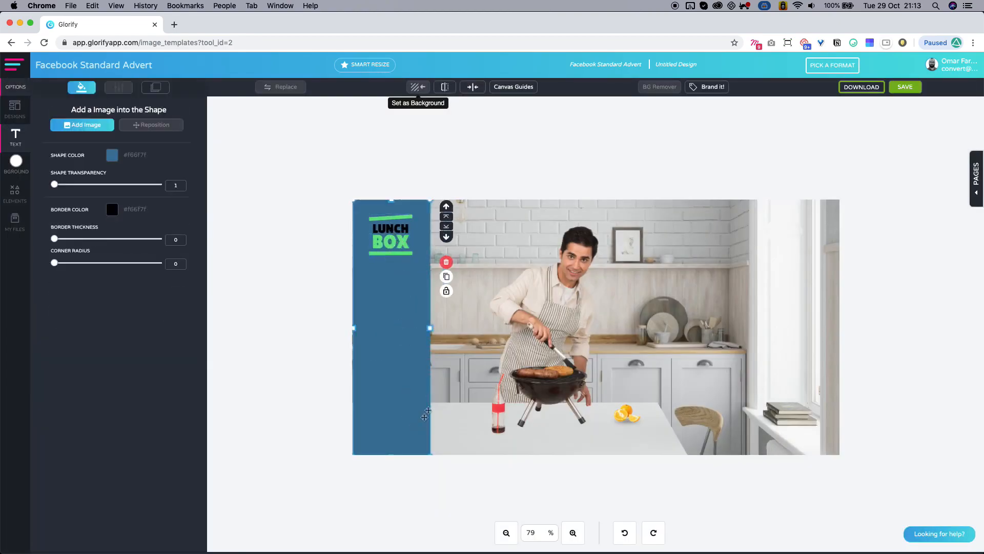
left_click_drag(431, 327, 407, 323)
left_click(396, 254)
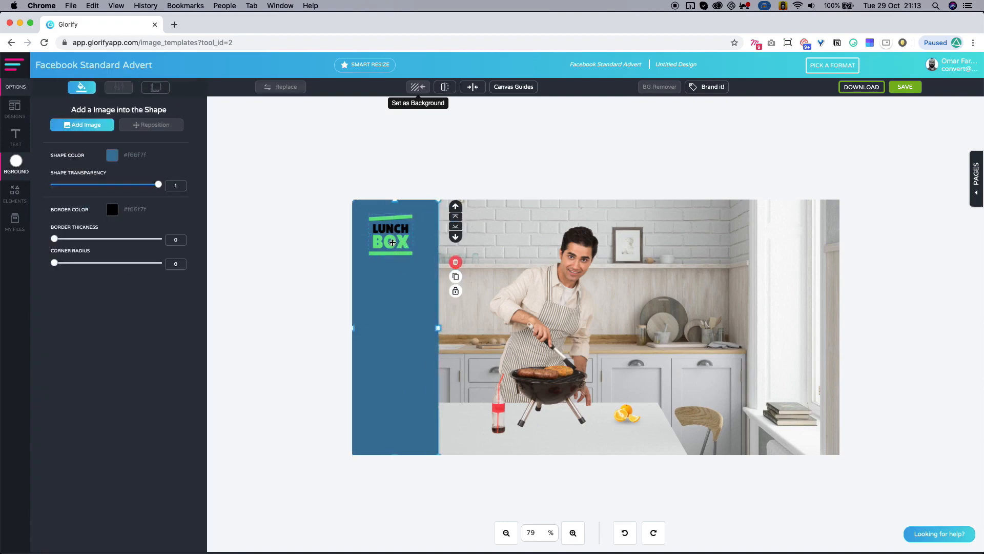
left_click(391, 244)
left_click(175, 87)
left_click(312, 220)
left_click(396, 245)
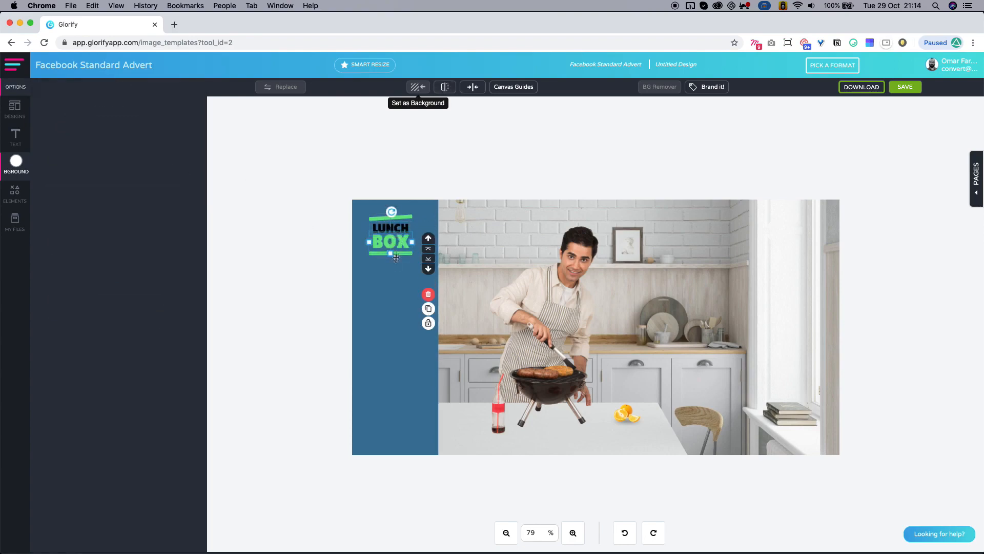
left_click(333, 337)
- Recolour the blue rectangle with the document's green, darkened to #4aa461
left_click(403, 320)
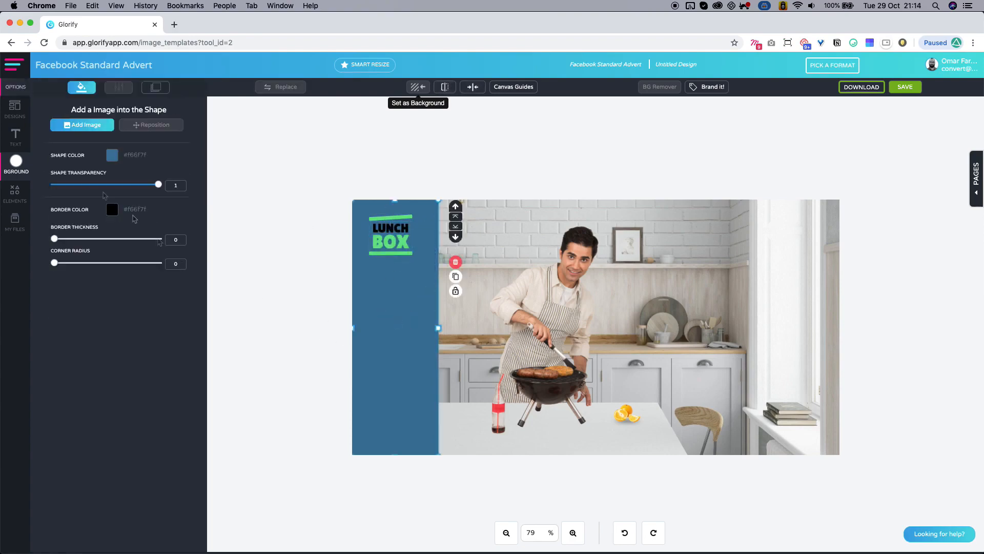
left_click(113, 156)
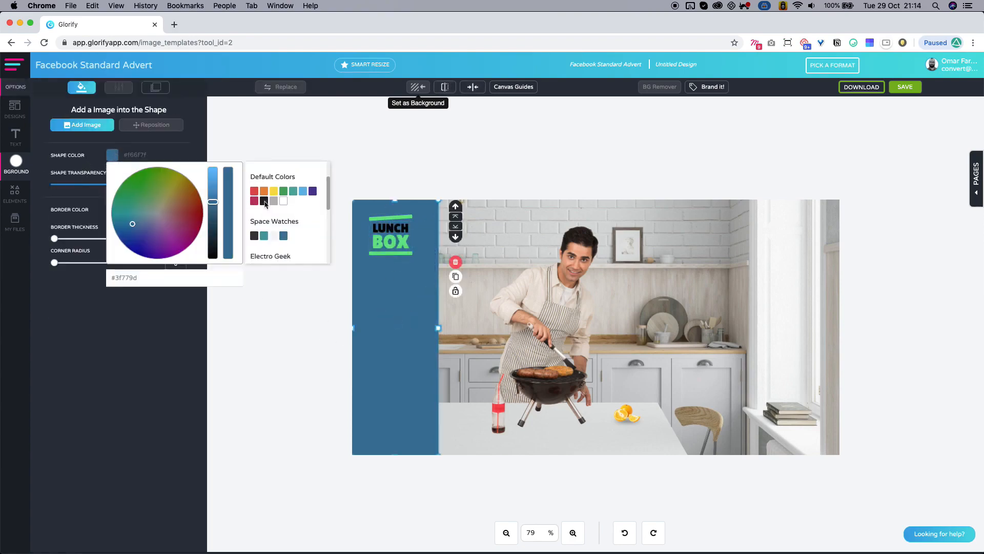
scroll(274, 218, "up", 3)
left_click(274, 202)
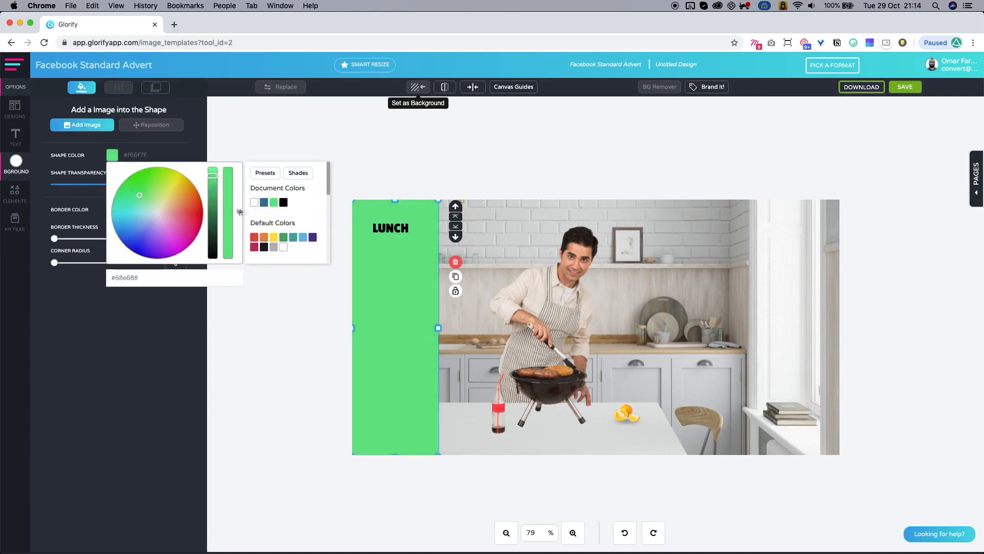
left_click_drag(213, 176, 213, 207)
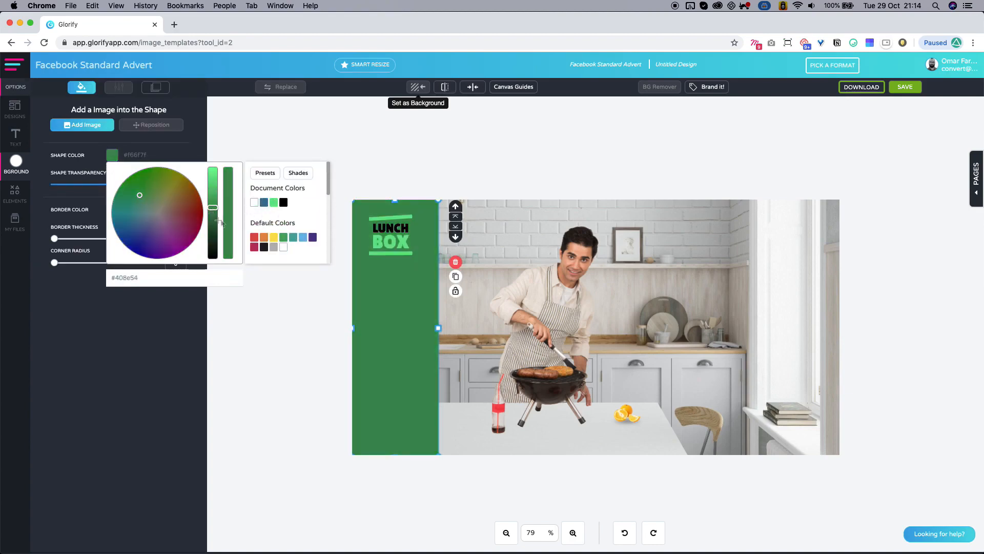
left_click(214, 199)
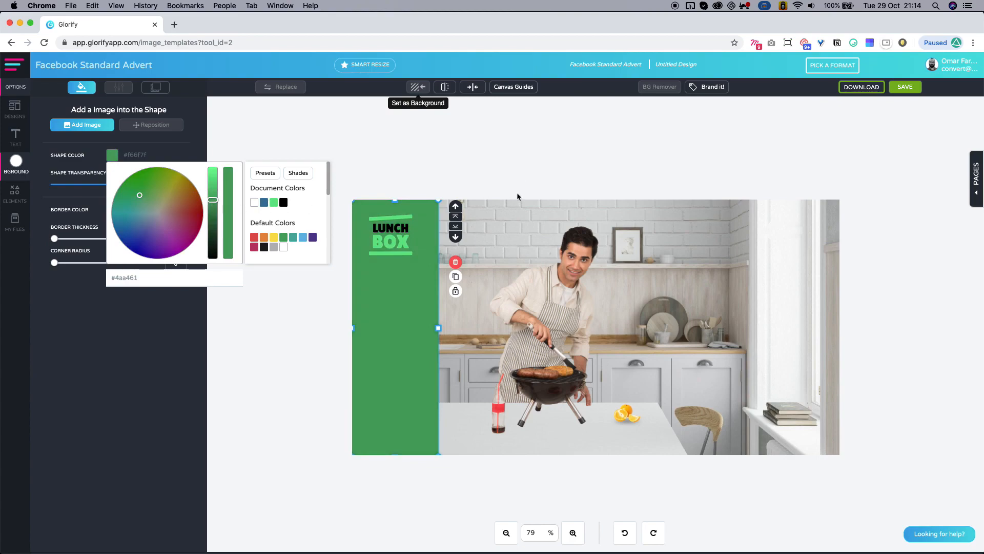
left_click(567, 194)
left_click(706, 274)
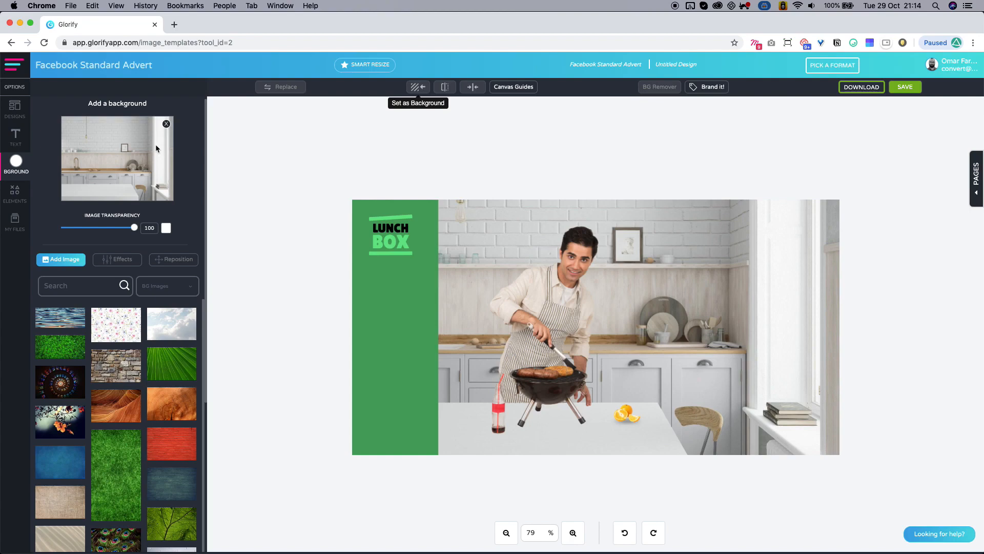
- View the Contact Us chat in the help options and close it
left_click(919, 539)
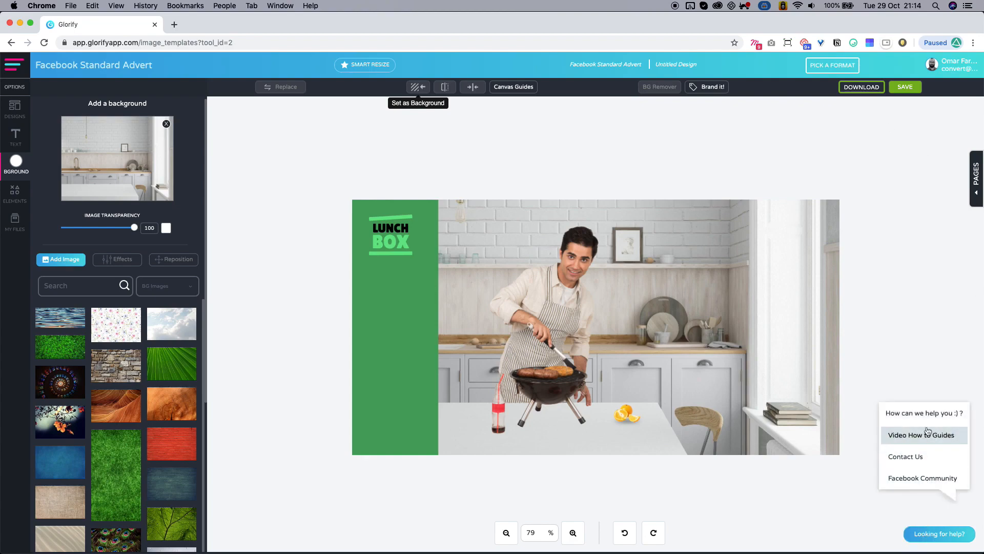
left_click(927, 461)
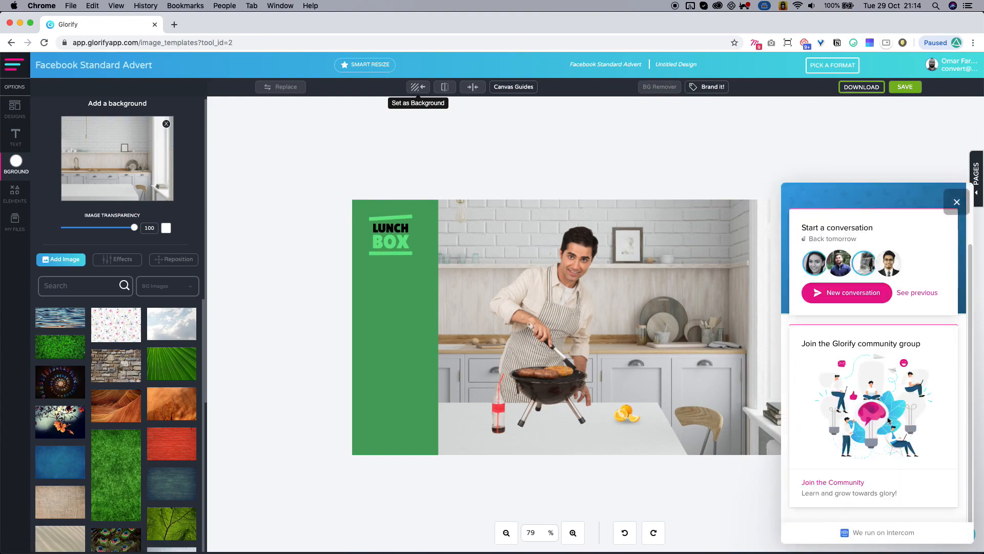
left_click(957, 202)
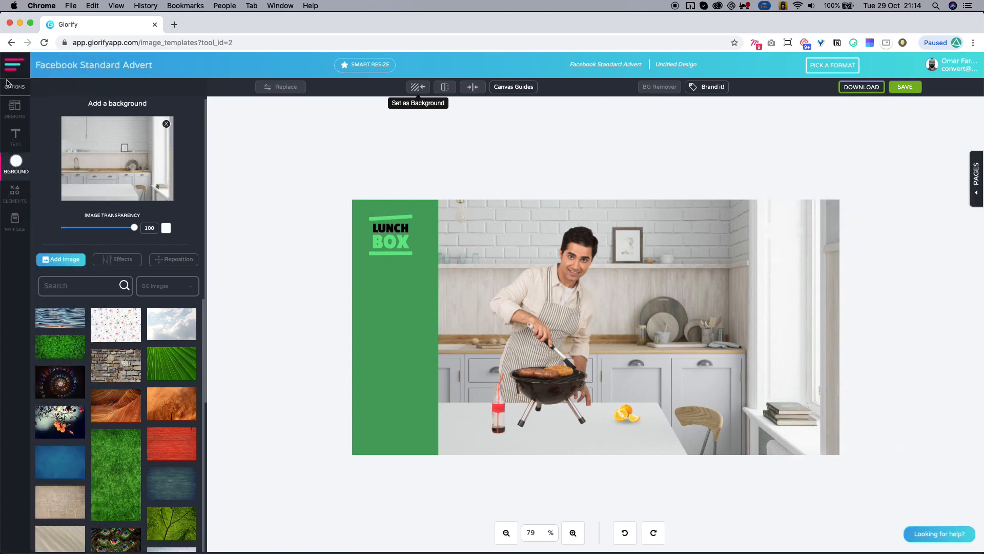
- Start a new eCommerce Call-Out Image and load the "Costumer Mask VI" design template
mouse_move(24, 76)
mouse_move(31, 170)
left_click(56, 195)
left_click(566, 189)
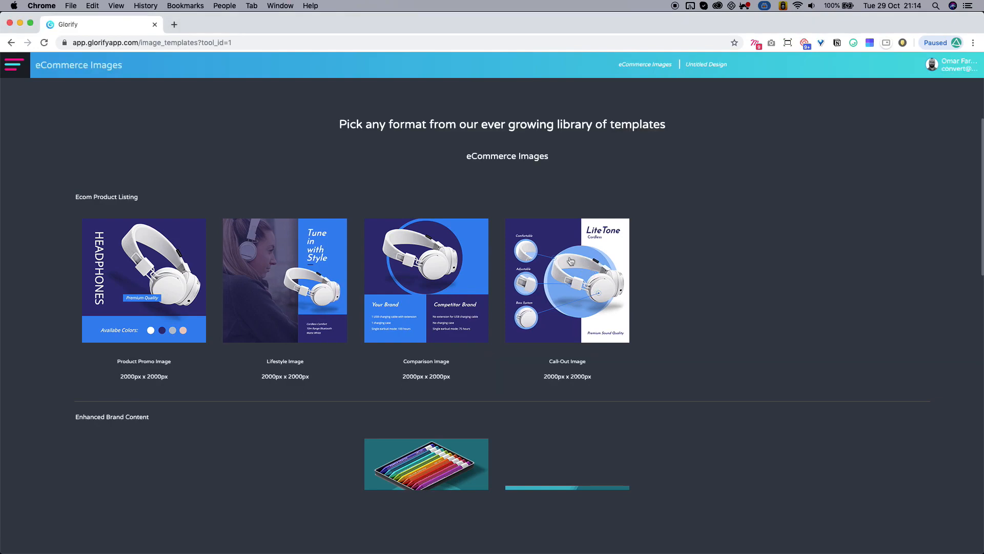
left_click(575, 263)
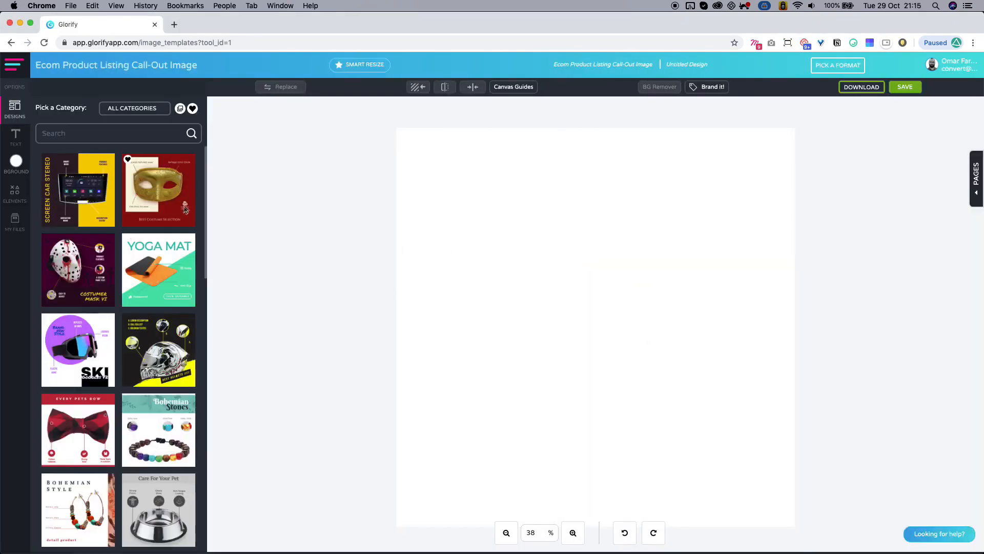
left_click(80, 260)
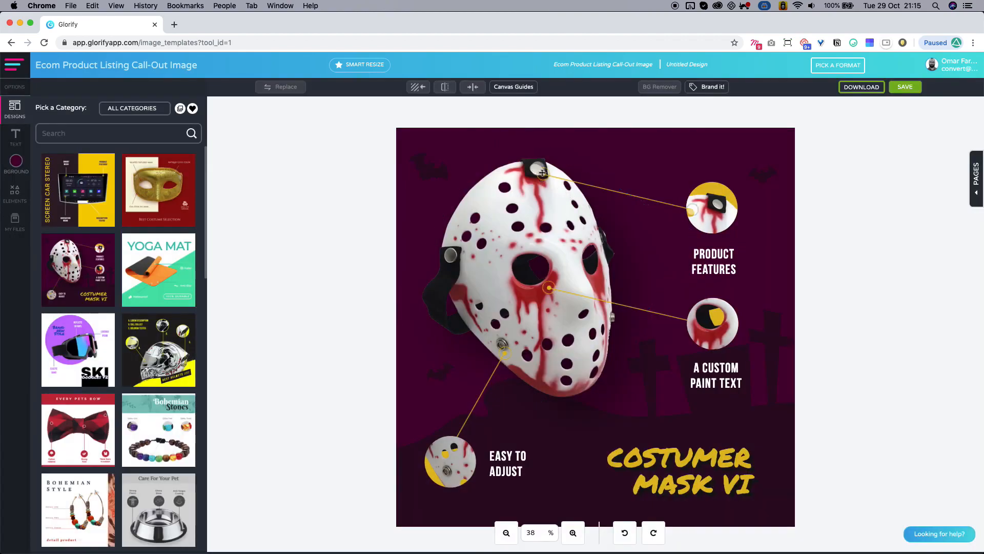
- Adjust both ends of the uppermost annotation line and nudge the Product Features circle slightly up and to the left
mouse_move(541, 173)
left_mouse_down()
mouse_move(642, 184)
mouse_move(545, 210)
mouse_move(545, 170)
left_mouse_up()
left_click_drag(696, 210, 684, 201)
left_click(715, 209)
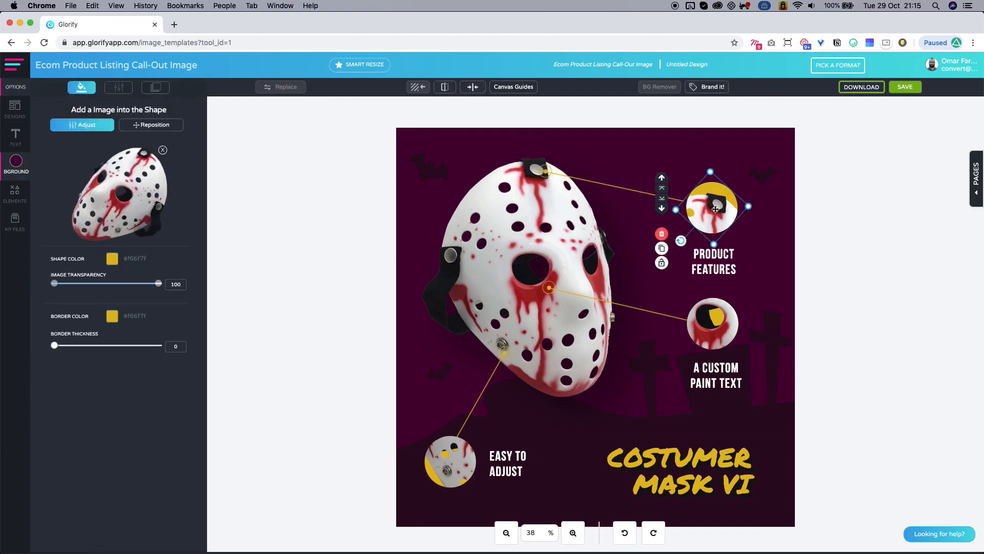
mouse_move(736, 216)
left_mouse_down()
mouse_move(723, 203)
mouse_move(733, 213)
left_mouse_up()
- Reposition the image inside the Product Features circle with zoom 4.5, vertical move 130 and horizontal move 41
left_click(153, 128)
left_click_drag(103, 152, 90, 172)
left_click_drag(158, 199, 96, 177)
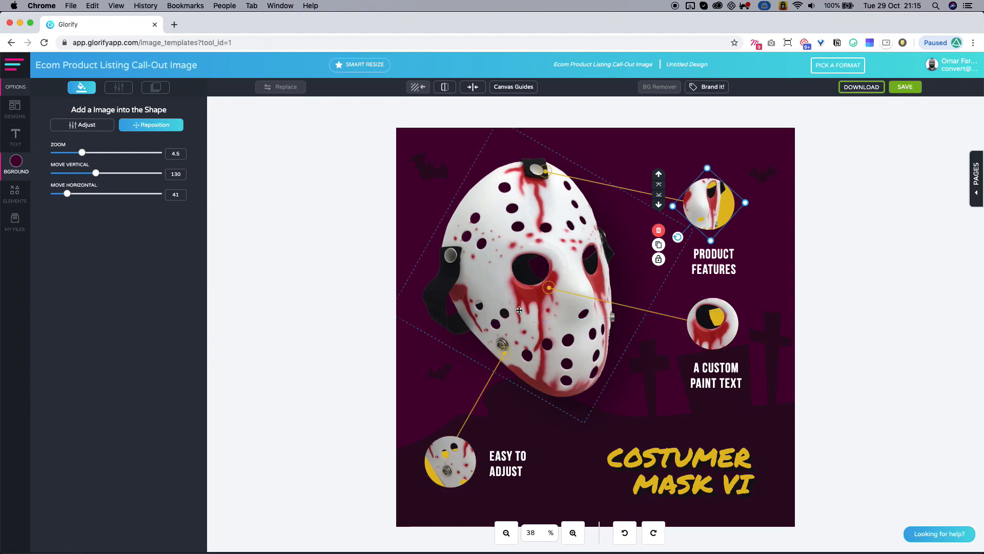
- Move the uppermost annotation's pointer head down onto the mask's forehead and show the available Annotate elements
mouse_move(544, 172)
left_mouse_down()
mouse_move(564, 188)
mouse_move(632, 186)
mouse_move(536, 238)
mouse_move(573, 167)
mouse_move(531, 211)
left_mouse_up()
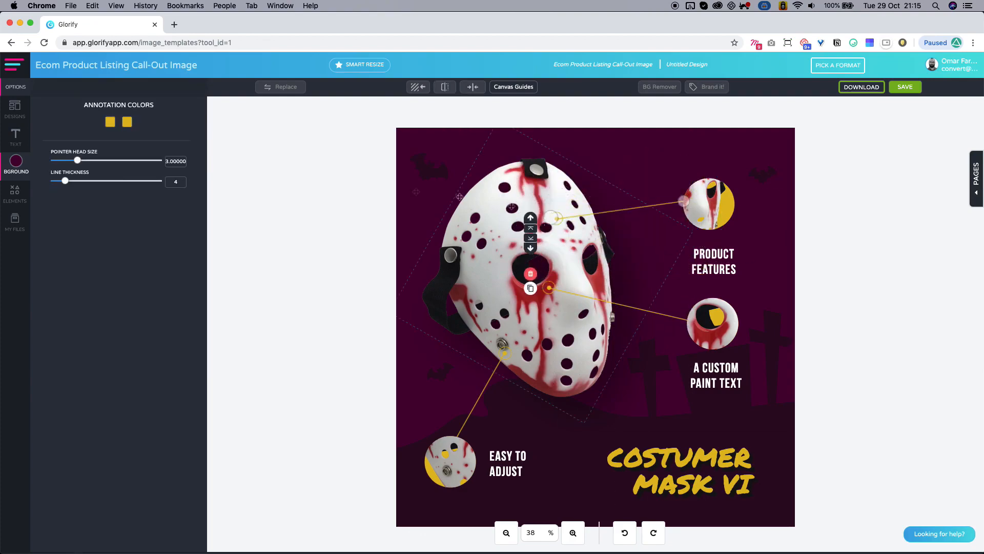
left_click(22, 200)
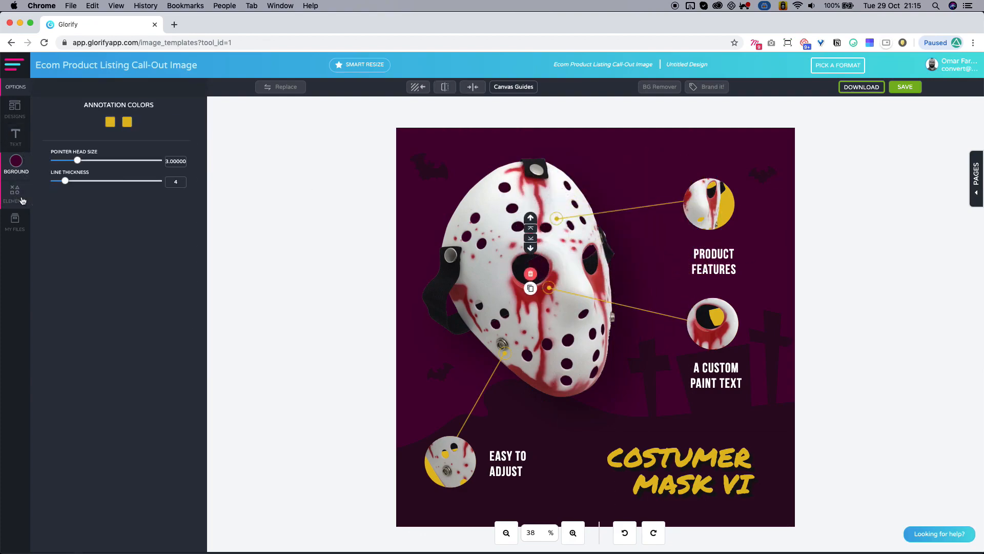
left_click(110, 268)
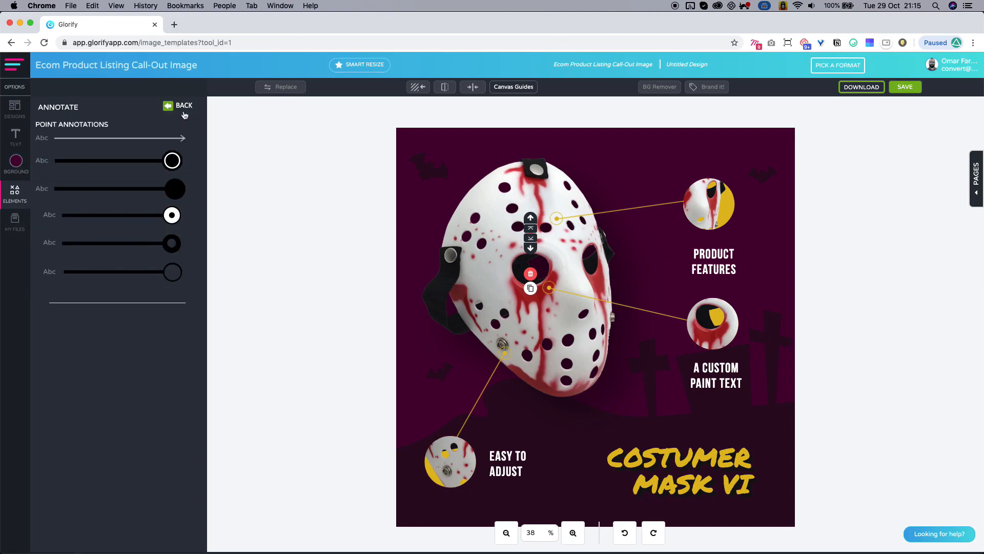
- Delete the circular image call-out above the A Custom Paint Text label
left_click(455, 452)
left_click(677, 334)
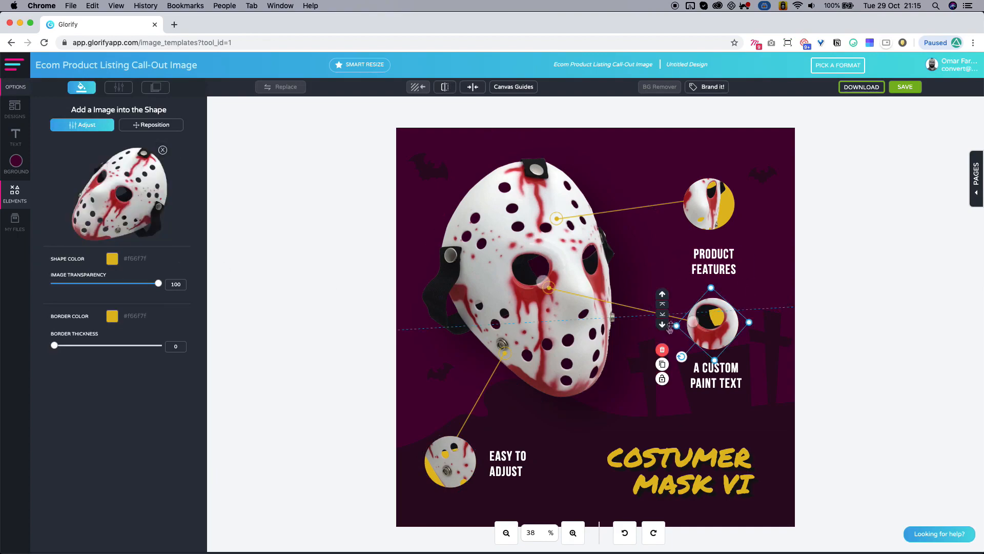
left_click(662, 350)
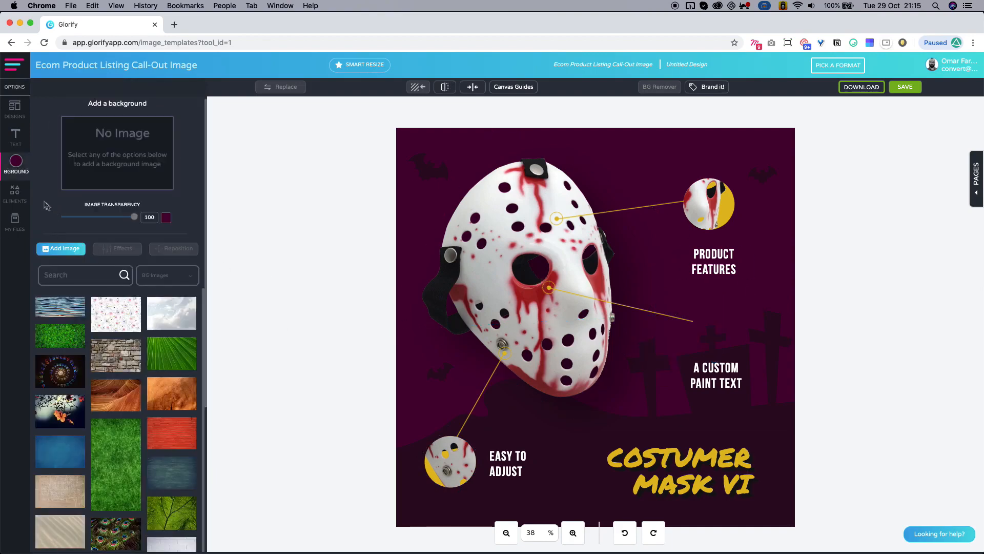
- Add a circle shape, shrink it to call-out size at the end of the middle annotation line, and shift the A Custom Paint Text label down
left_click(15, 193)
left_click(105, 155)
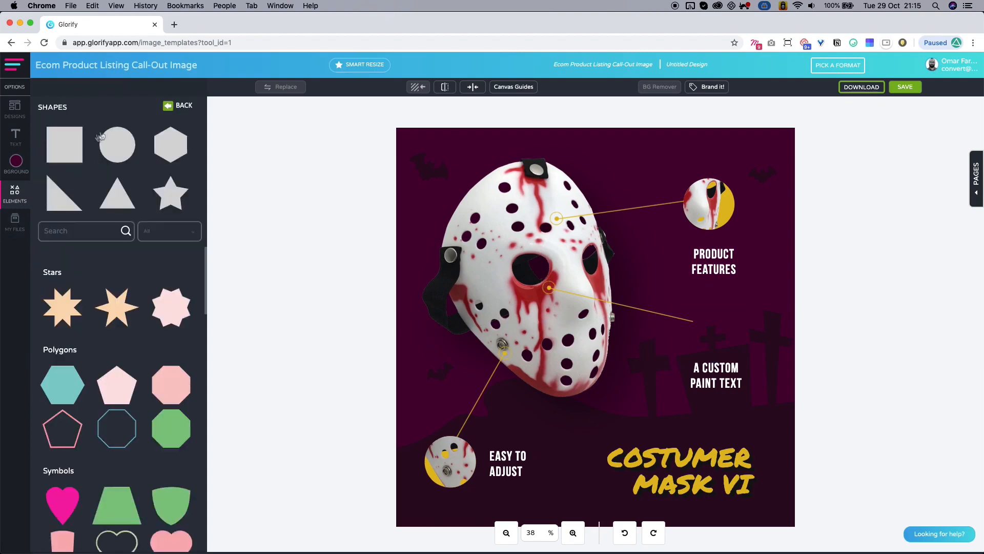
left_click(114, 142)
left_click_drag(572, 258, 650, 302)
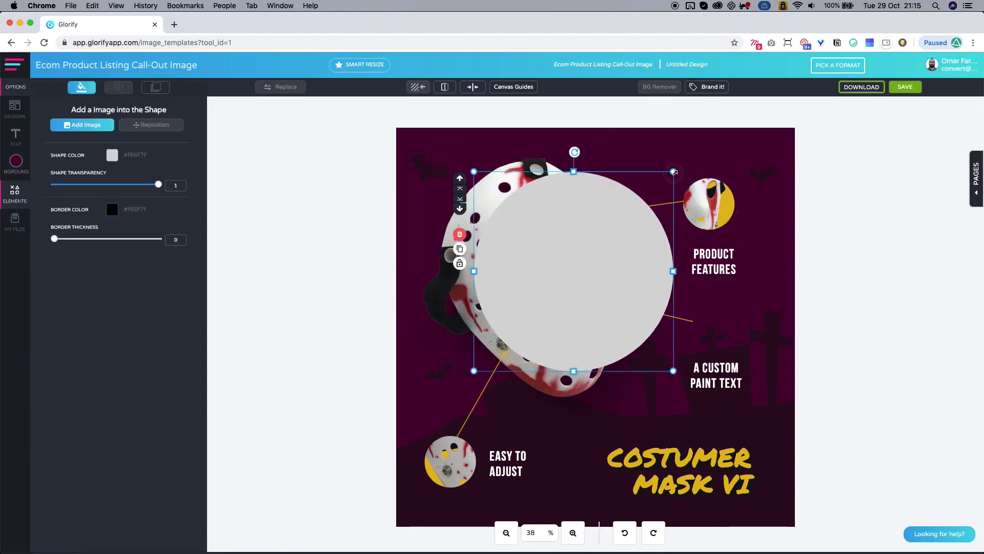
left_click_drag(673, 173, 567, 280)
mouse_move(563, 302)
left_mouse_down()
mouse_move(723, 324)
mouse_move(718, 332)
mouse_move(724, 324)
left_mouse_up()
left_click_drag(716, 376, 718, 393)
- Fill the new circle above A Custom Paint Text with the blood-stained hockey mask image from the uploads
left_click(716, 323)
left_click(97, 128)
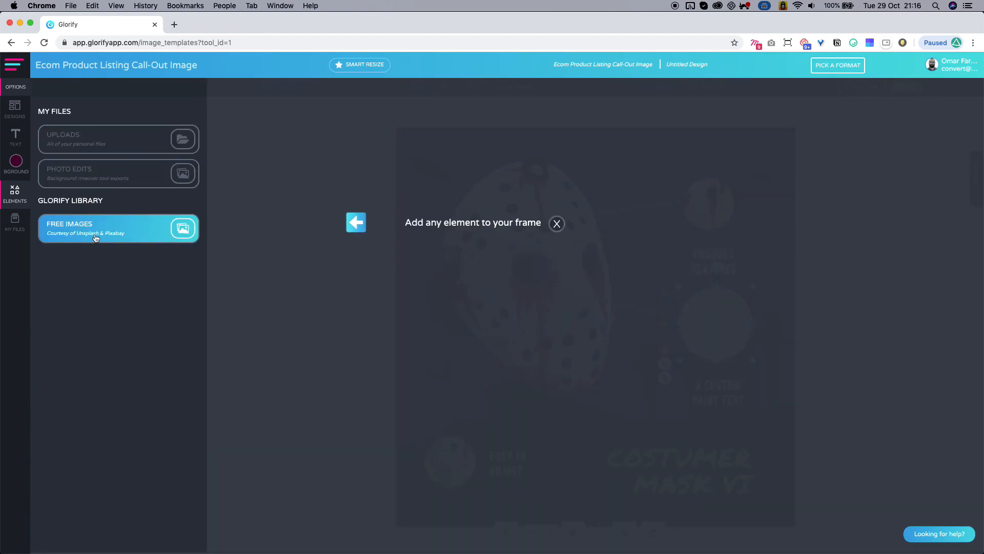
left_click(112, 147)
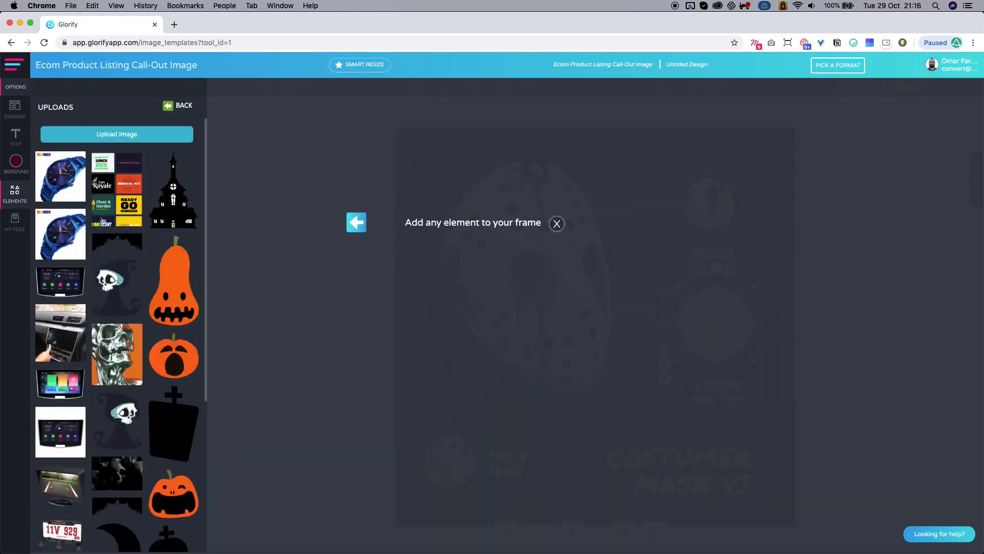
scroll(108, 288, "down", 10)
scroll(108, 288, "down", 15)
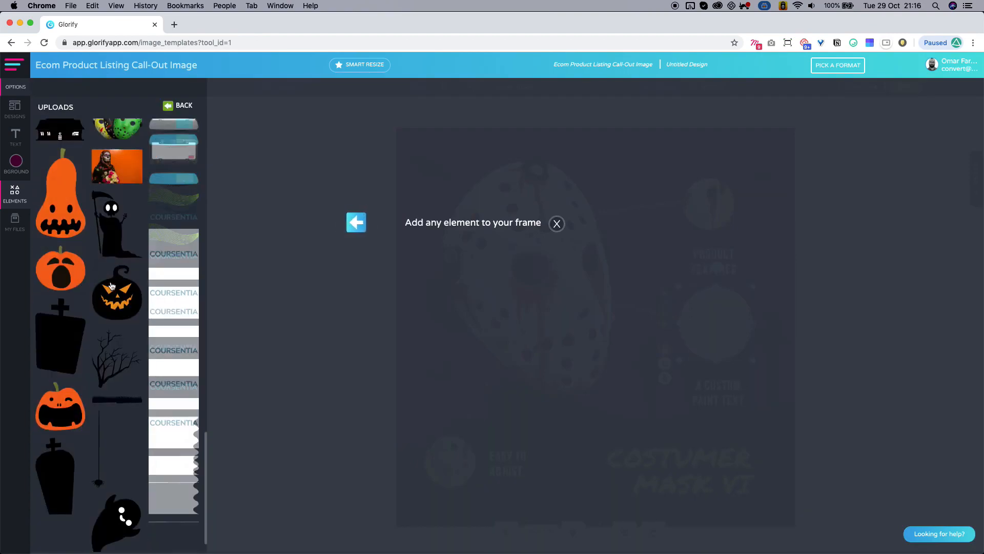
left_click(119, 226)
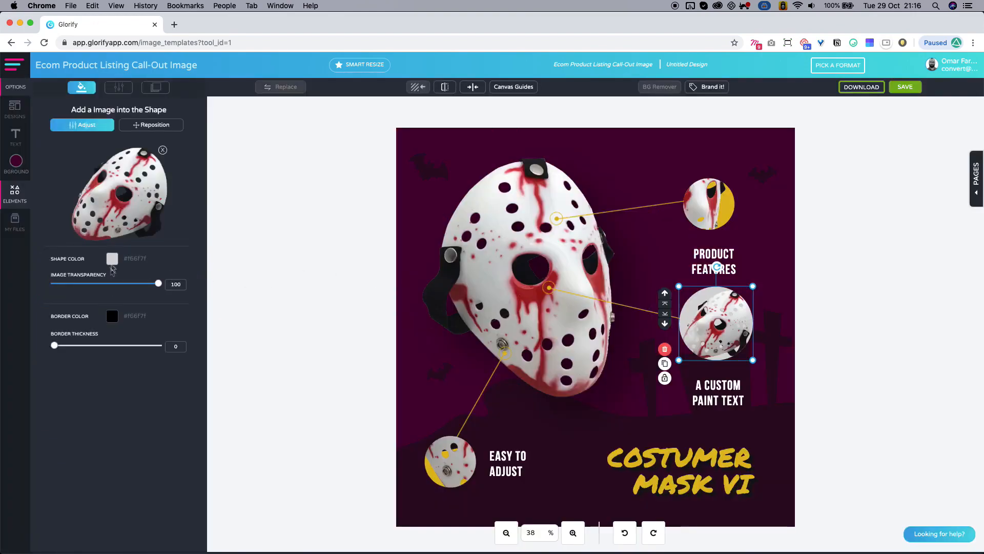
- Set the new circle's shape color to the golden yellow from the document colors
left_click(111, 258)
left_click(273, 306)
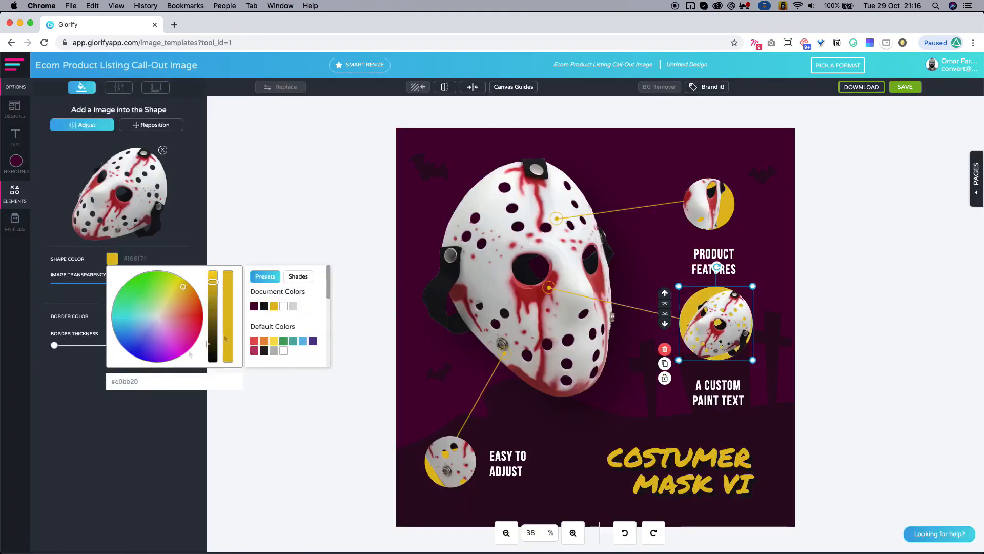
left_click(107, 404)
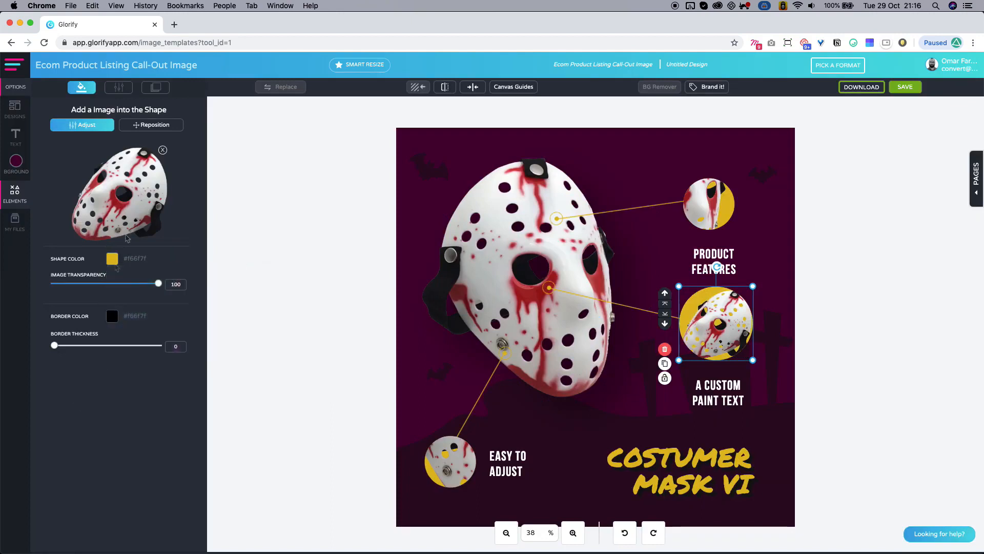
- Reposition the mask image inside the new circle with zoom 4.4, vertical move 153 and horizontal move 43
left_click(161, 130)
left_click_drag(55, 153, 104, 175)
mouse_move(54, 193)
left_mouse_down()
mouse_move(109, 193)
mouse_move(68, 194)
left_mouse_up()
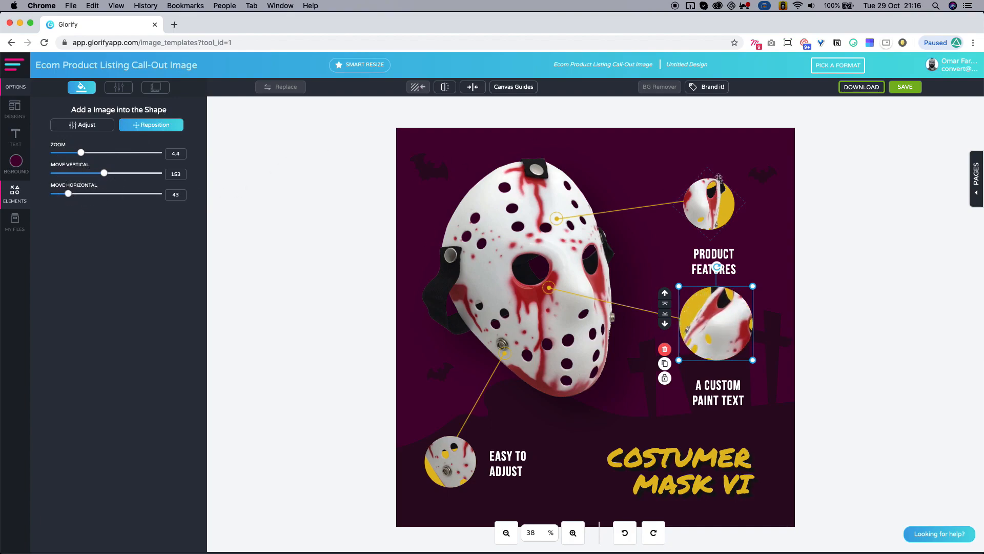
left_click(512, 541)
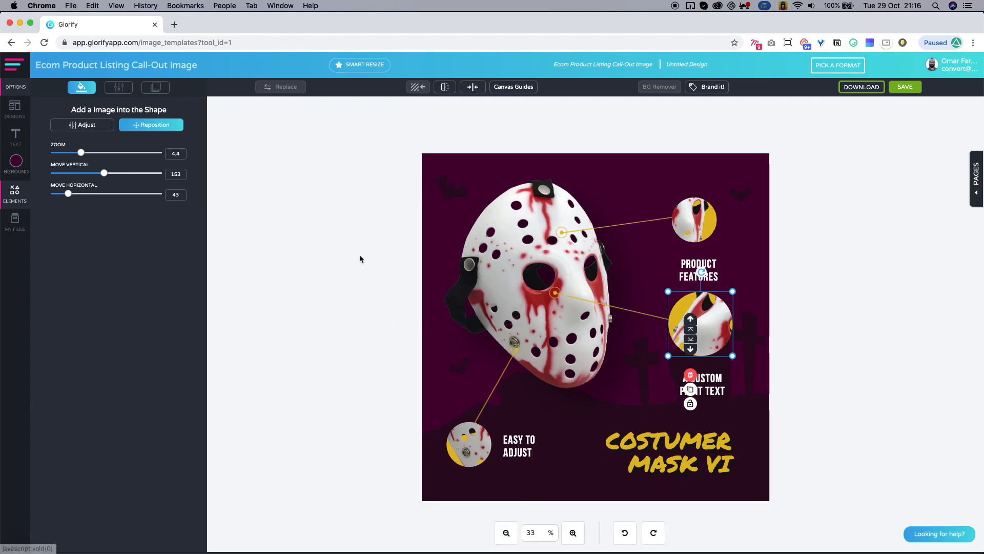
- Switch the design format to the Websites HD Banner, 1920px x 1080px
left_click(831, 68)
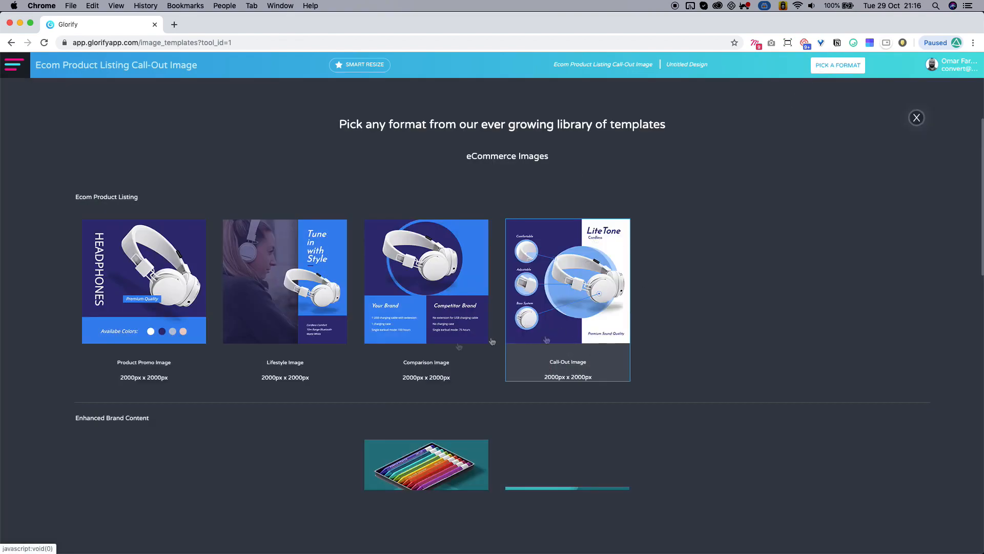
scroll(468, 318, "down", 3)
scroll(468, 318, "down", 10)
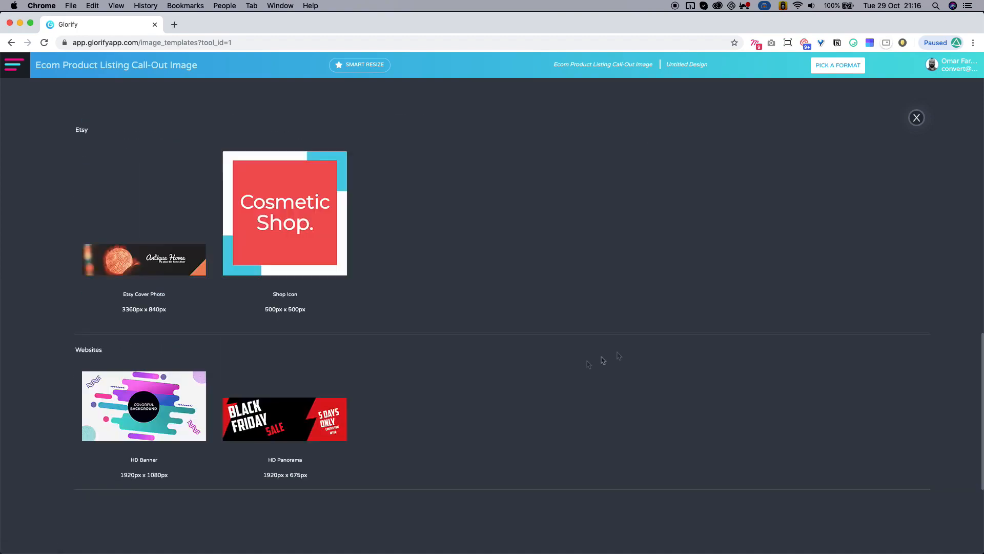
left_click(187, 415)
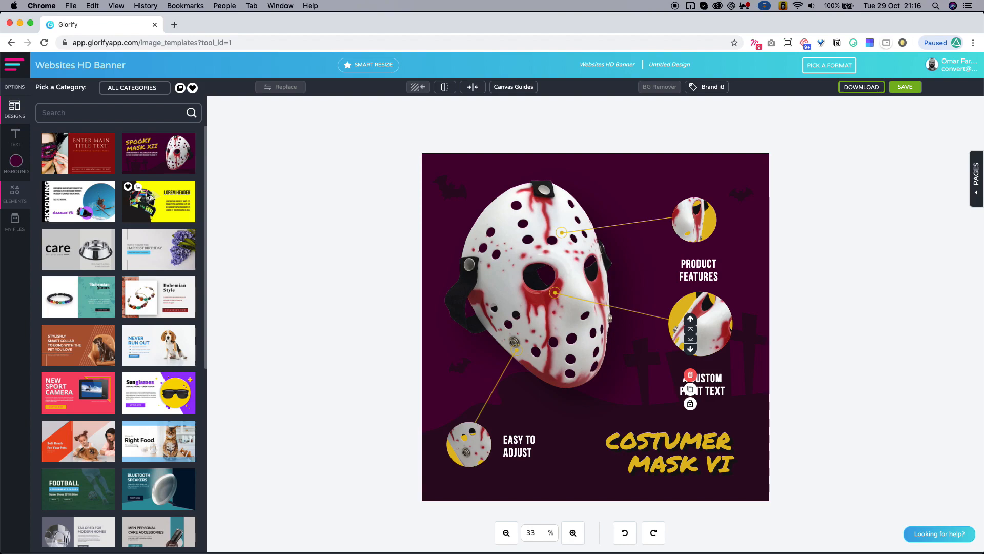
- Examine the Sunglasses template's full design set, including its eBook pages, and return to the template list
left_click(139, 382)
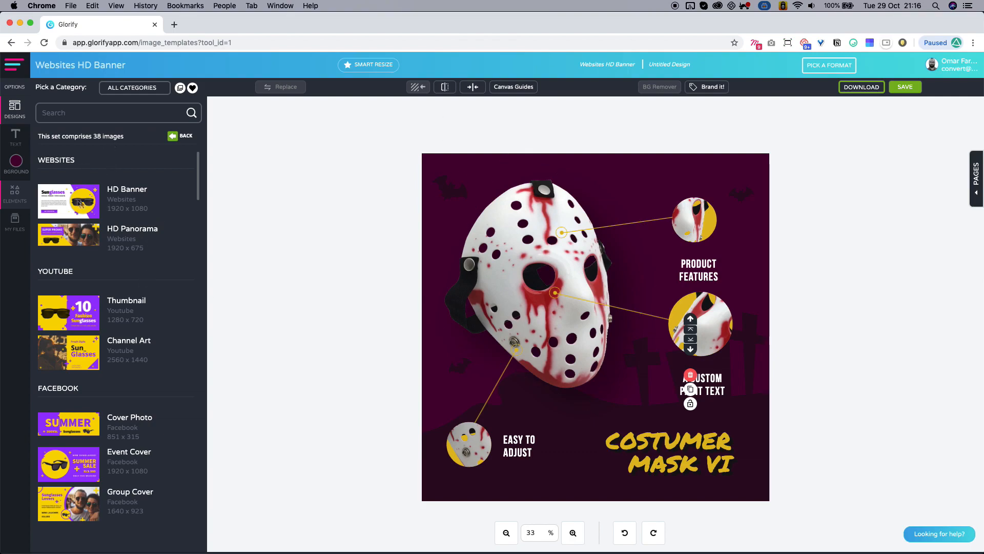
scroll(93, 304, "down", 8)
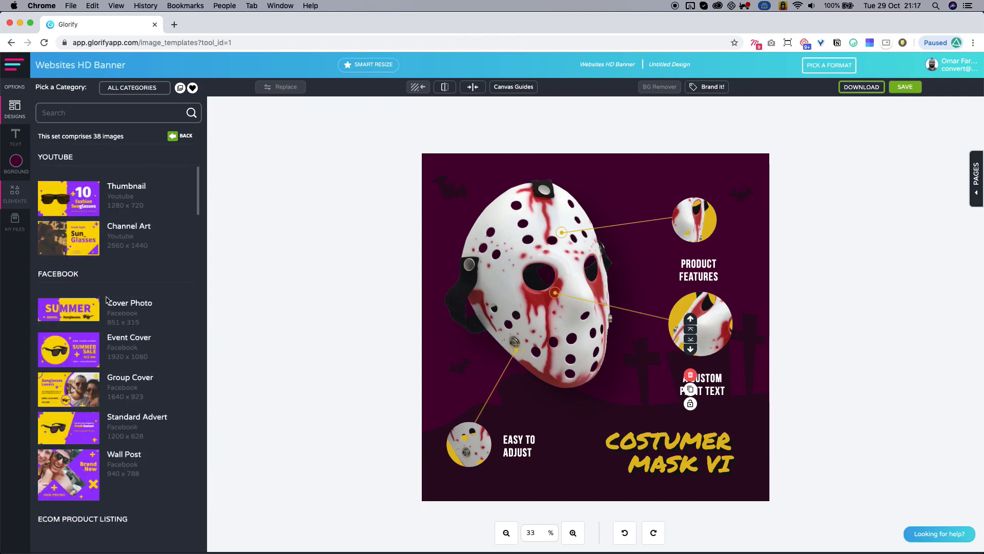
scroll(94, 305, "down", 5)
scroll(144, 311, "down", 10)
scroll(144, 311, "down", 6)
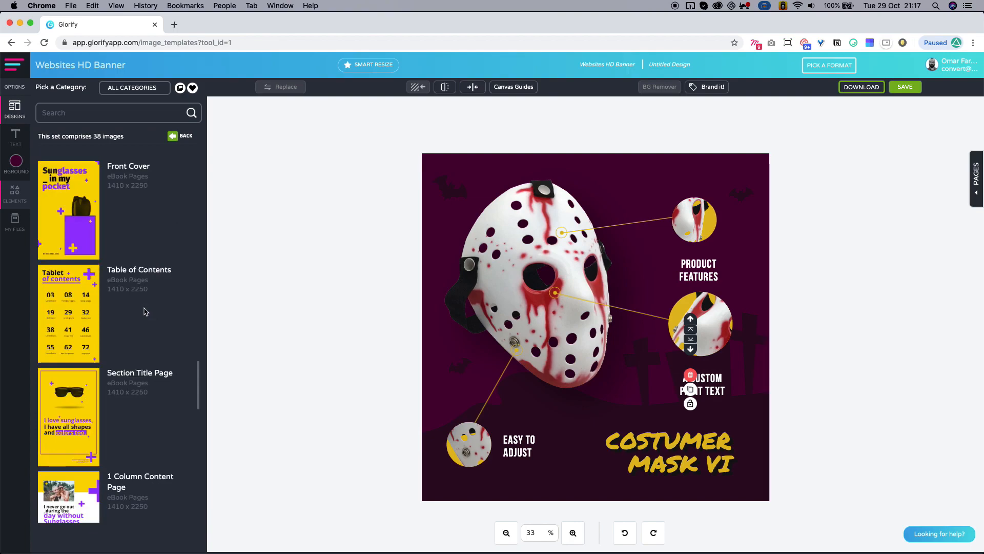
scroll(145, 312, "up", 1)
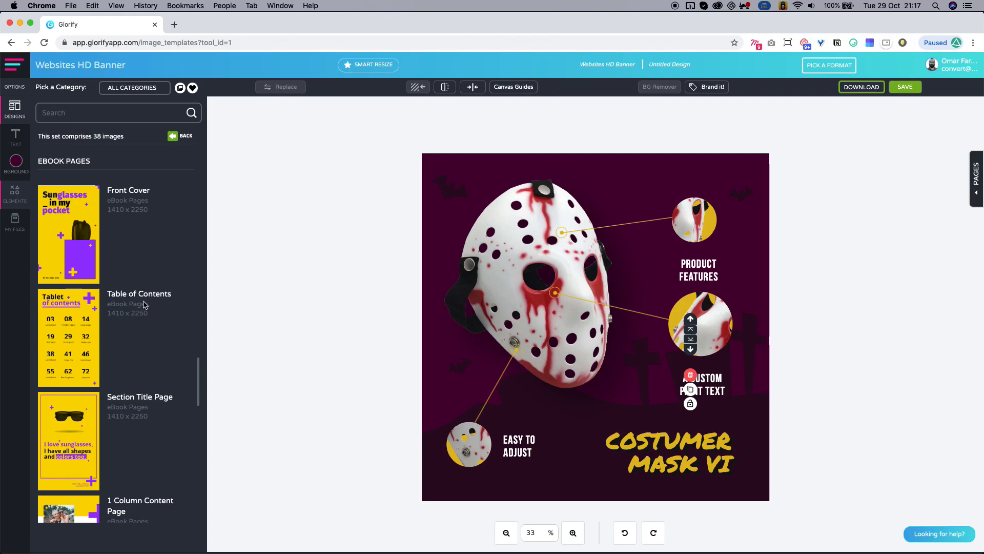
scroll(147, 328, "down", 15)
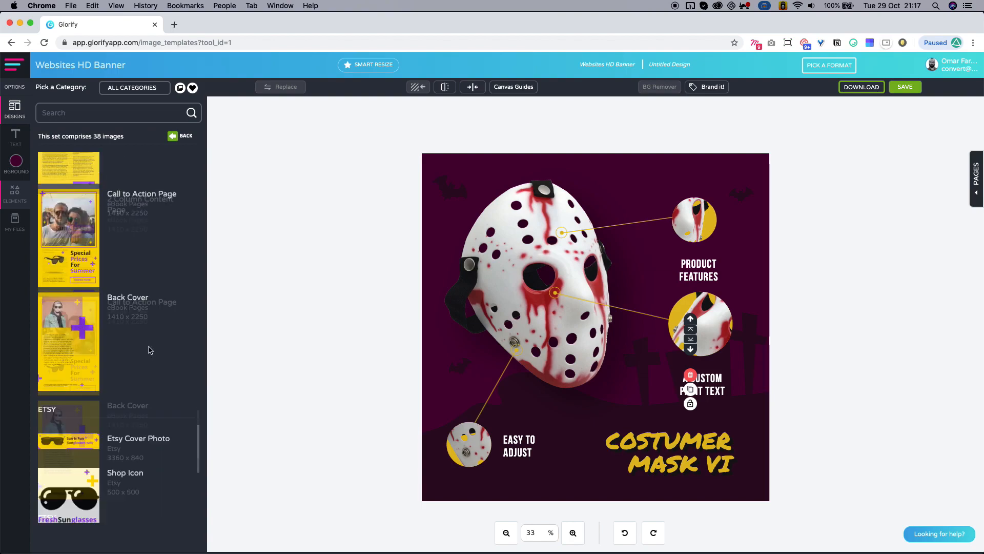
scroll(150, 350, "up", 15)
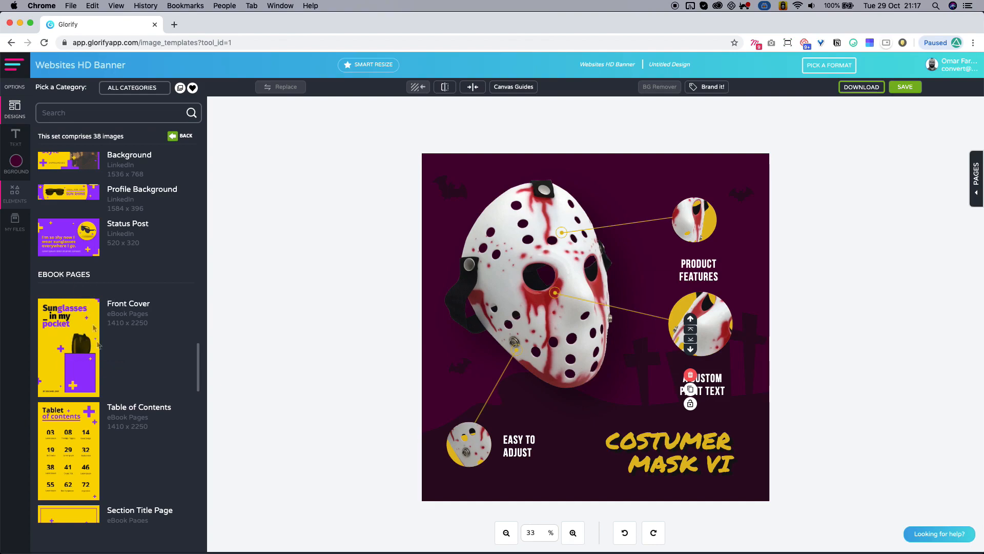
scroll(95, 373, "down", 8)
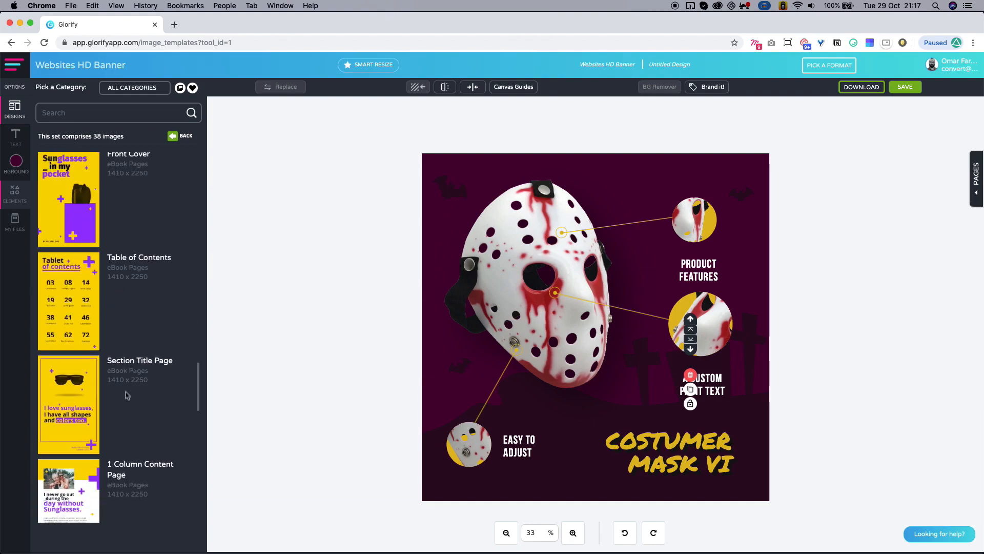
scroll(154, 386, "down", 10)
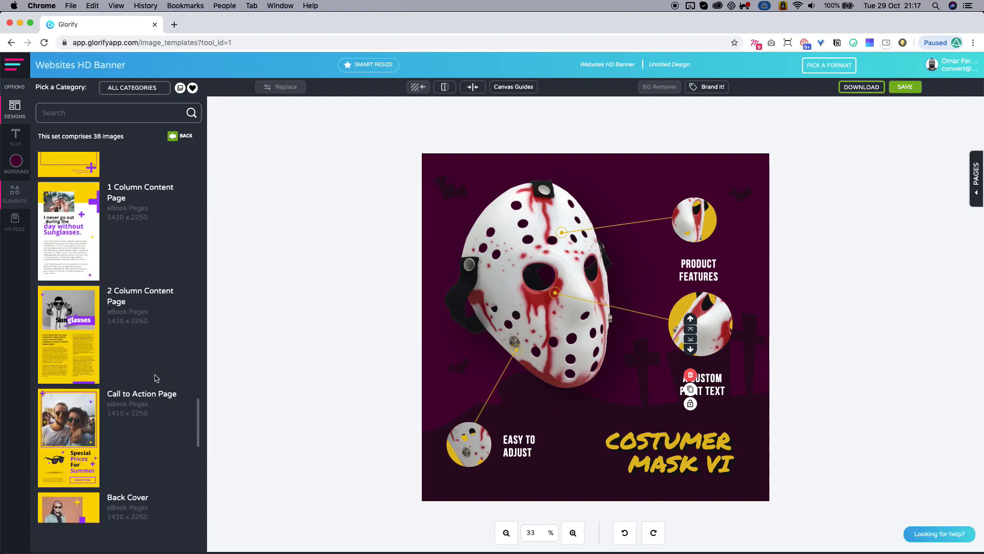
scroll(157, 369, "down", 15)
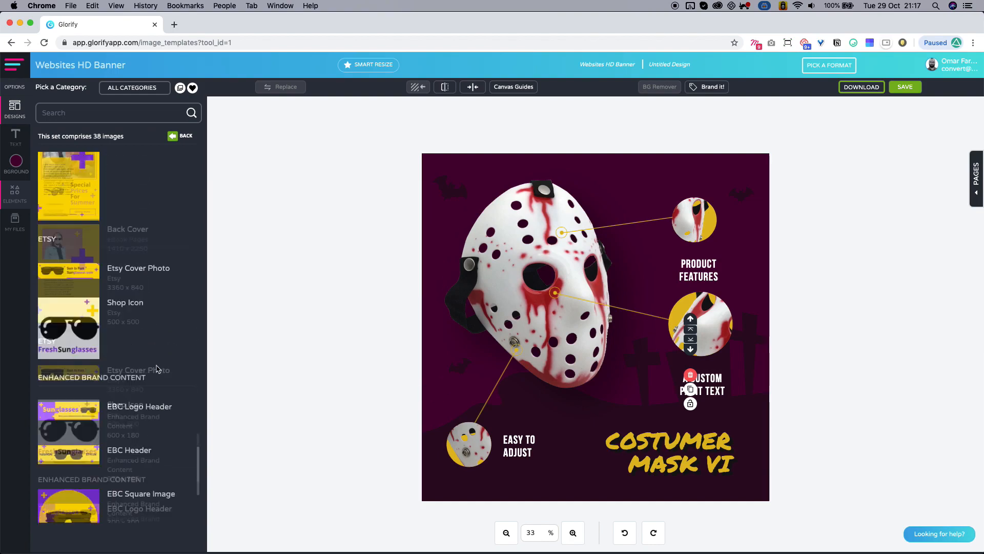
scroll(157, 369, "up", 20)
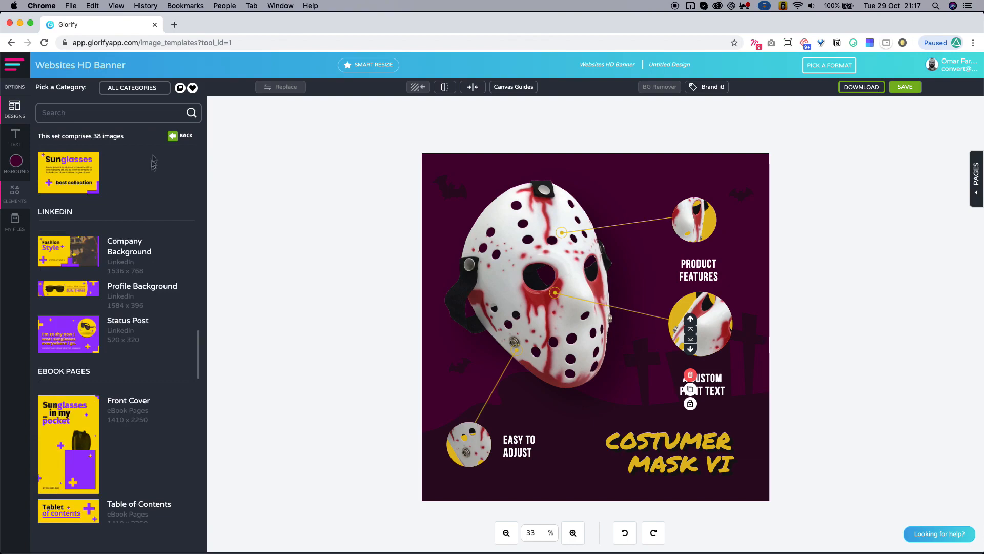
left_click(180, 135)
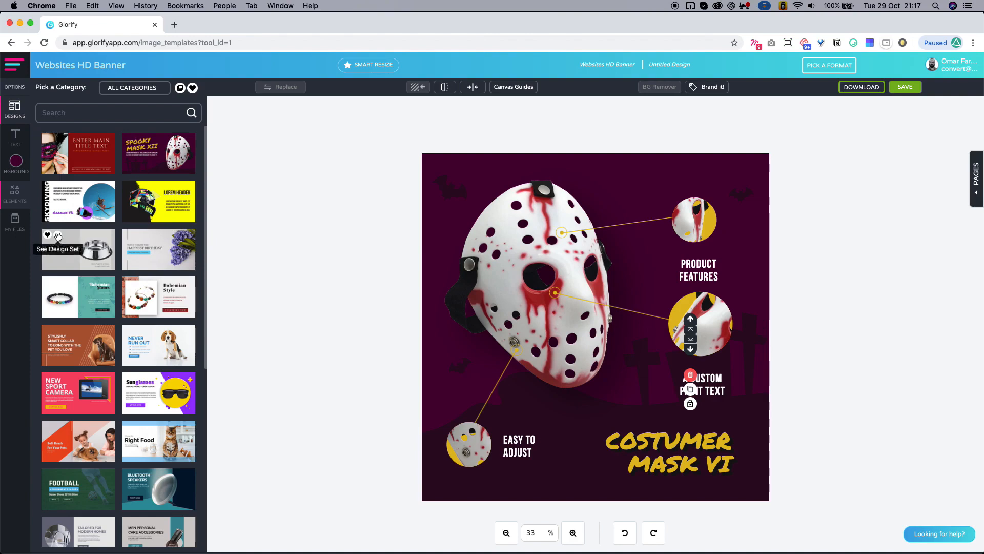
- Browse the design set of the pet care bowl template and return to the template list
left_click(58, 236)
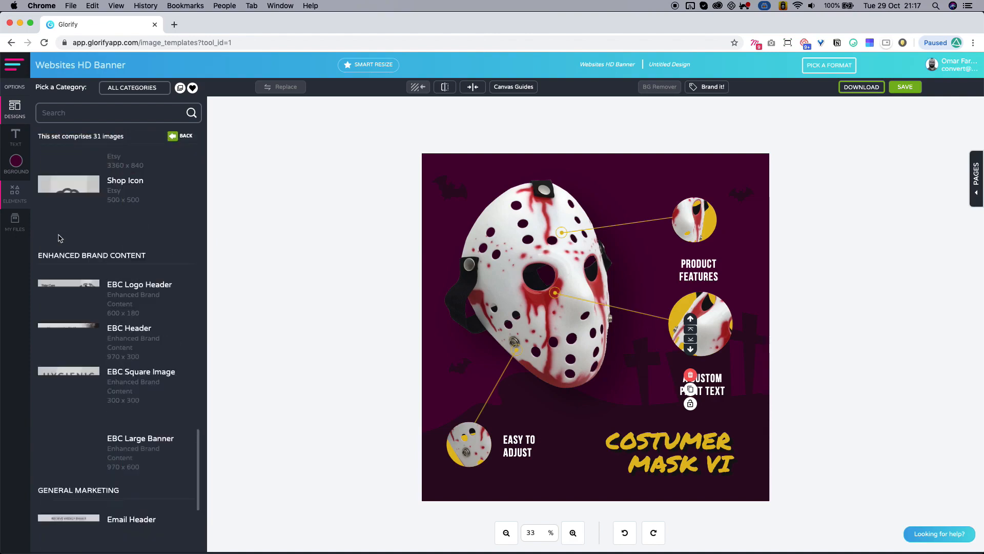
scroll(111, 251, "down", 10)
scroll(111, 252, "up", 10)
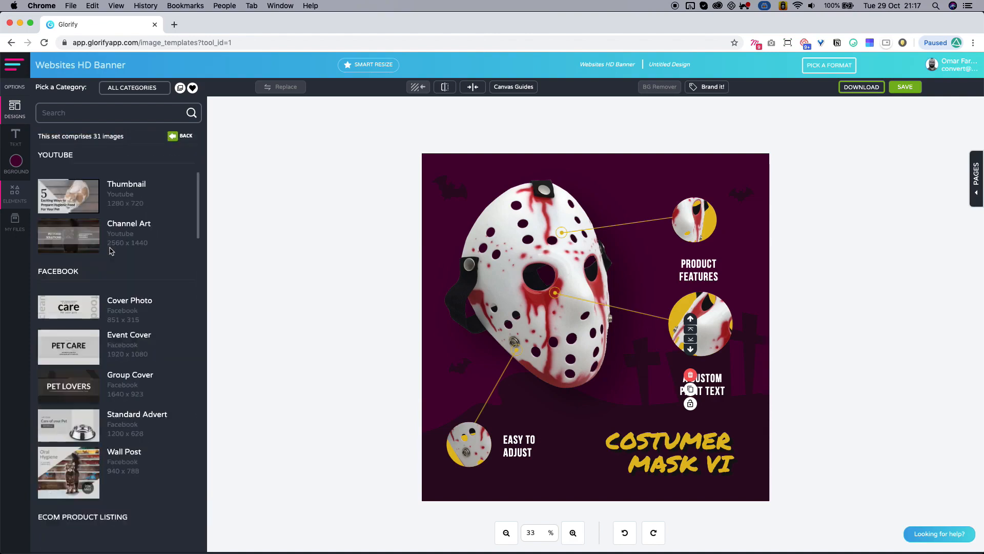
scroll(111, 243, "down", 8)
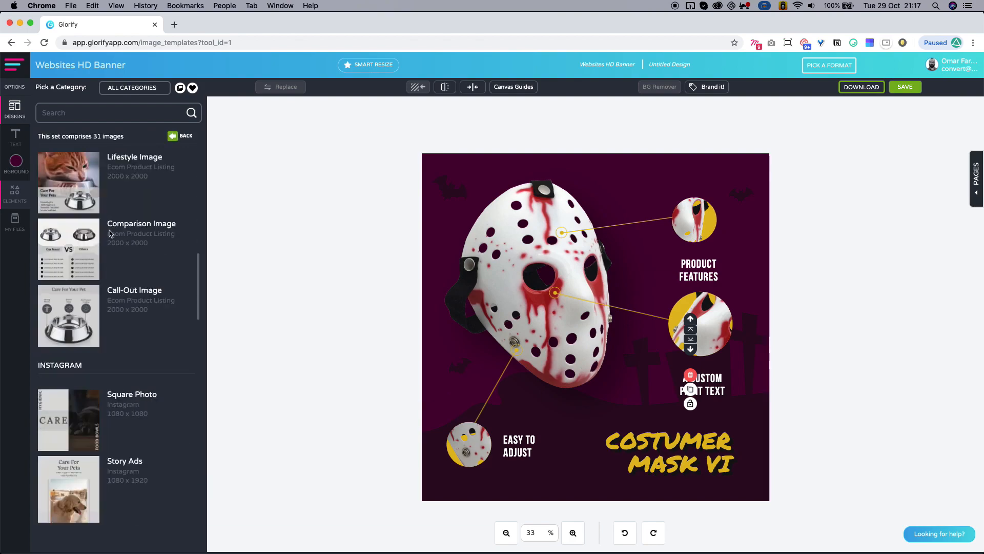
left_click(185, 137)
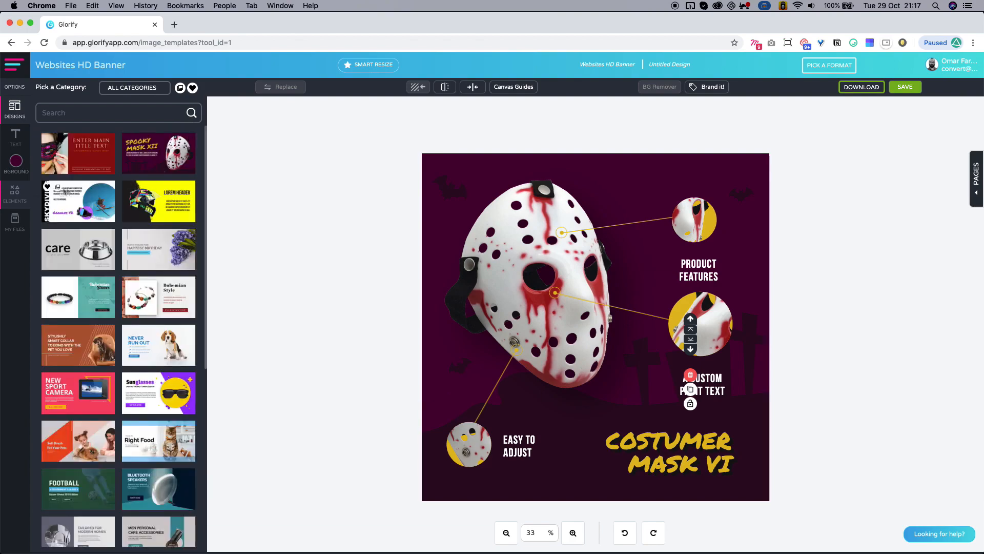
- Switch the format to Ecom Product Listing Product Promo Image and browse the Snowboard goggles template's design set
left_click(841, 68)
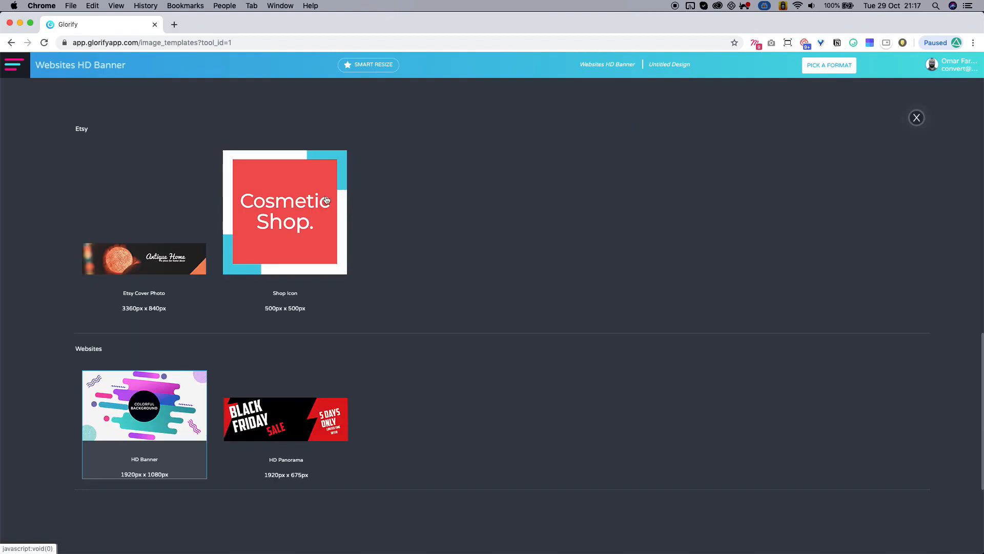
left_click(144, 266)
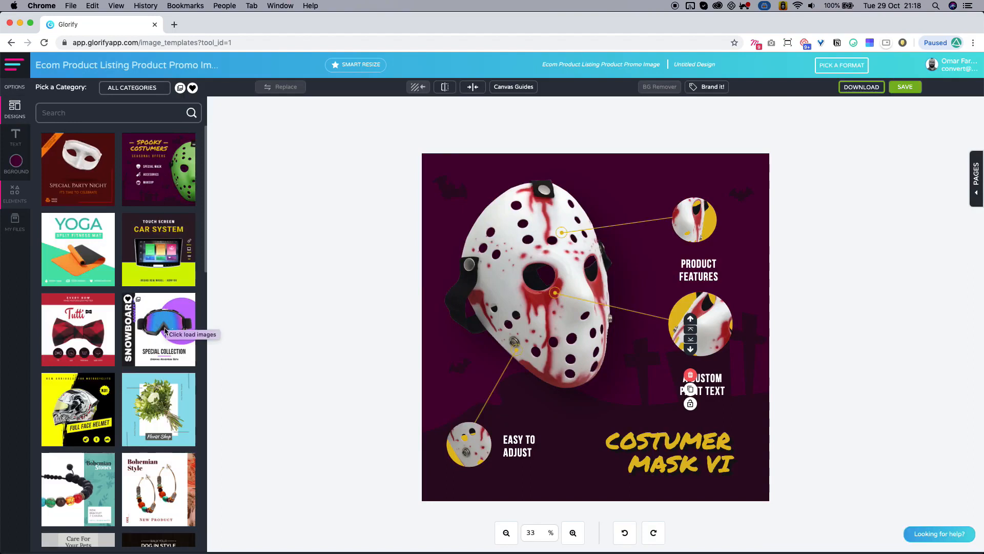
left_click(139, 300)
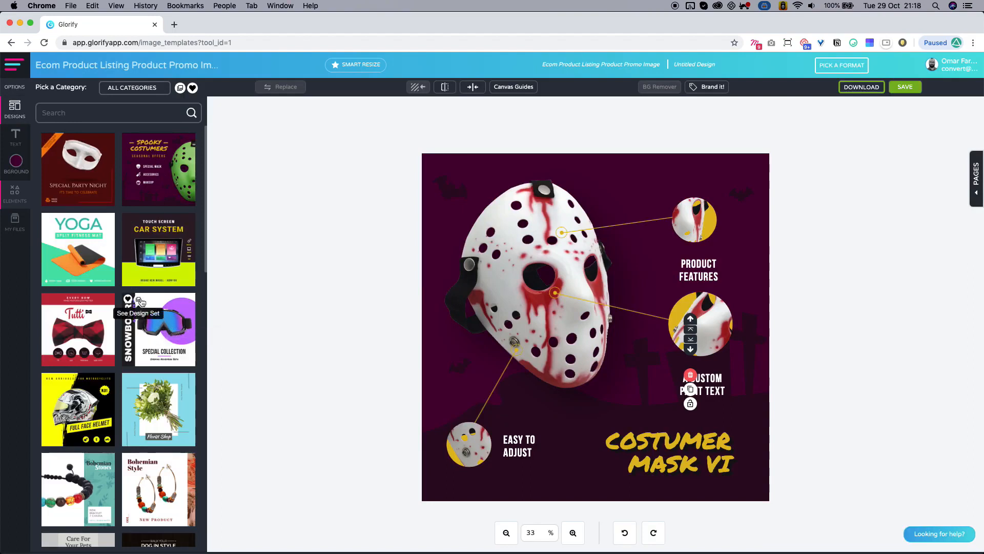
scroll(140, 241, "down", 10)
scroll(140, 241, "up", 15)
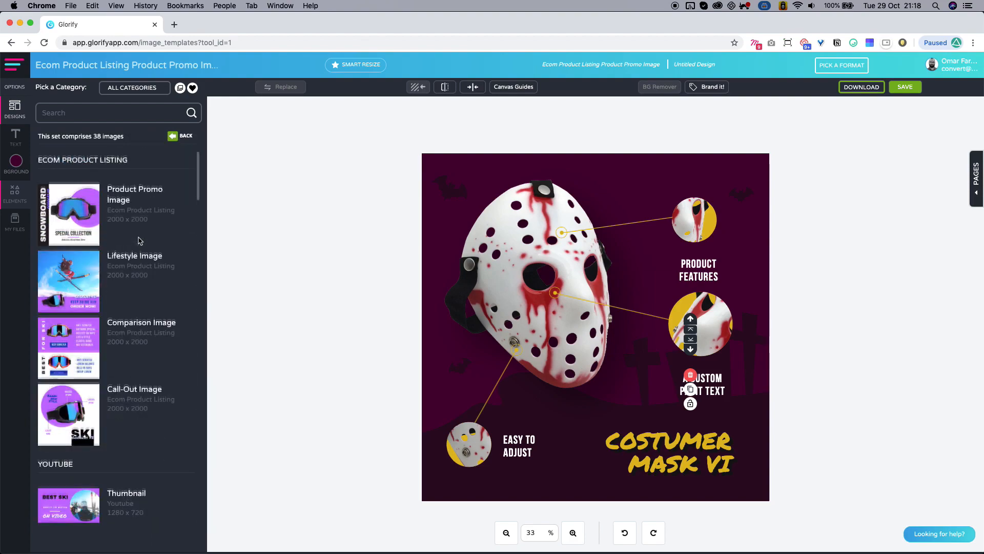
scroll(139, 241, "down", 10)
left_click(187, 135)
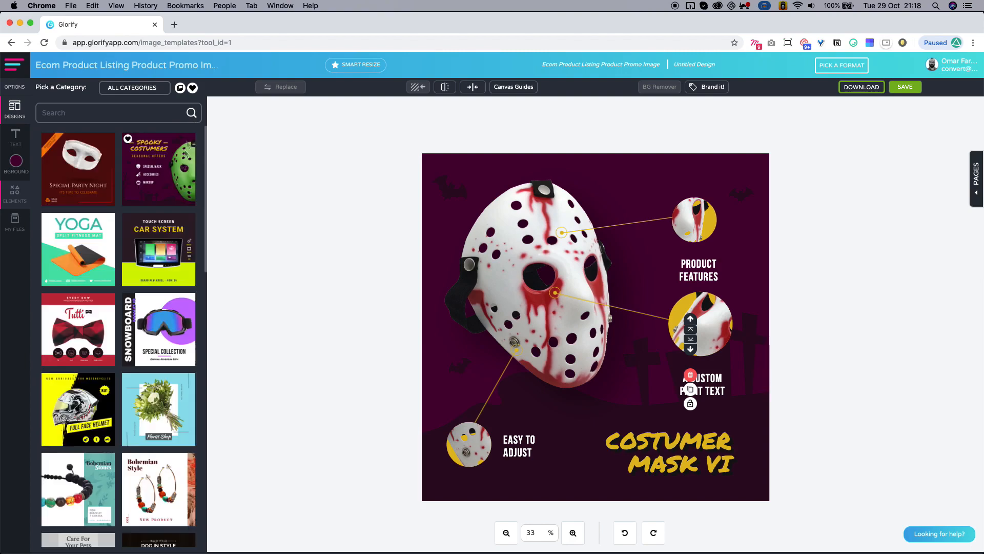
- Browse the Full Face Helmet template's design set down to its eBook and Etsy designs and return to the template list
left_click(67, 392)
scroll(124, 327, "up", 15)
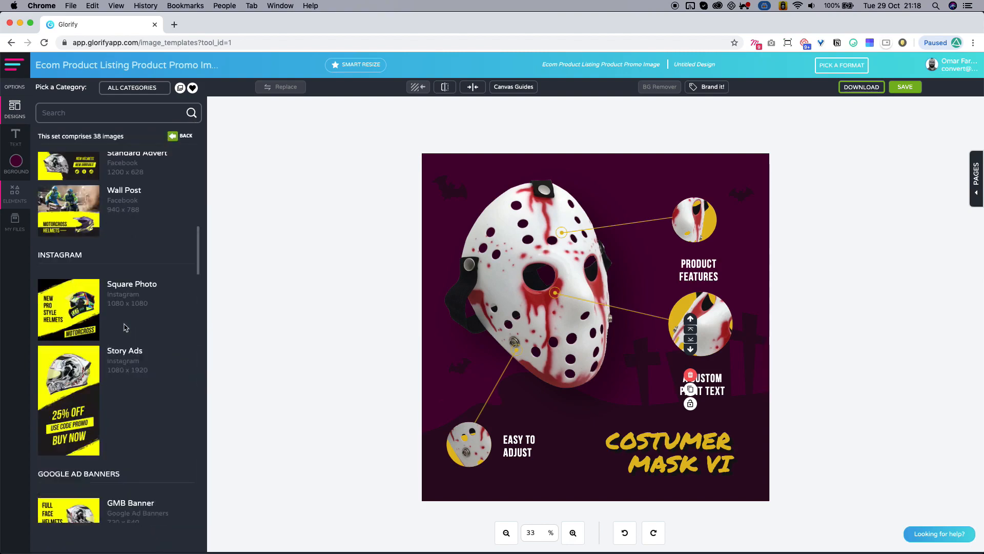
scroll(124, 327, "down", 10)
scroll(124, 327, "down", 15)
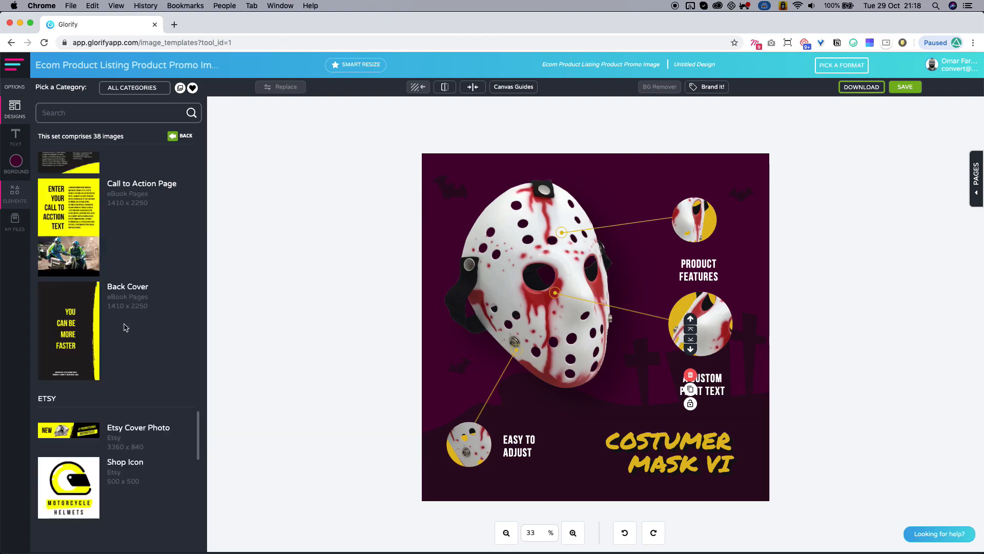
left_click(183, 137)
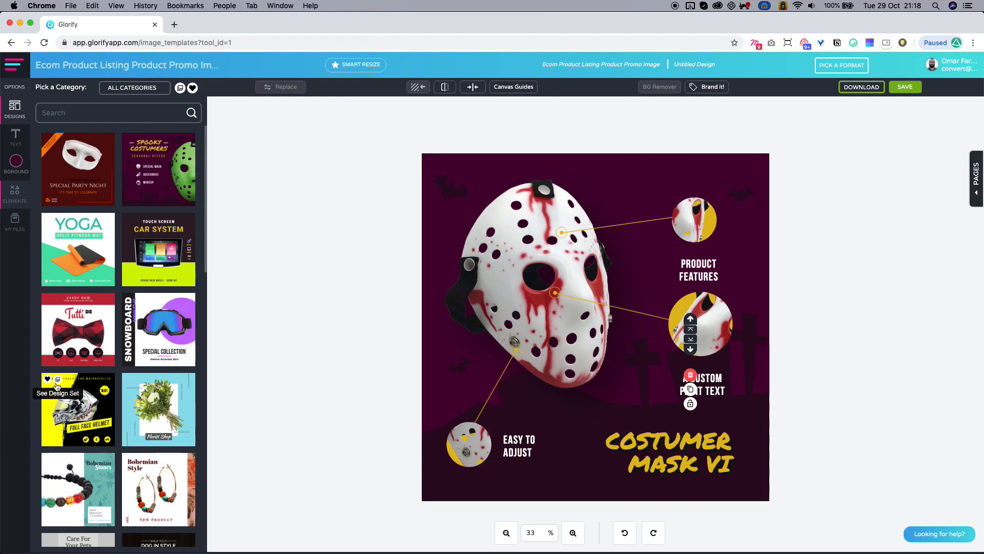
- Reopen the Full Face Helmet design set, review its Ecom Product Listing, social media and ad banner images, and return to the template list
left_click(56, 380)
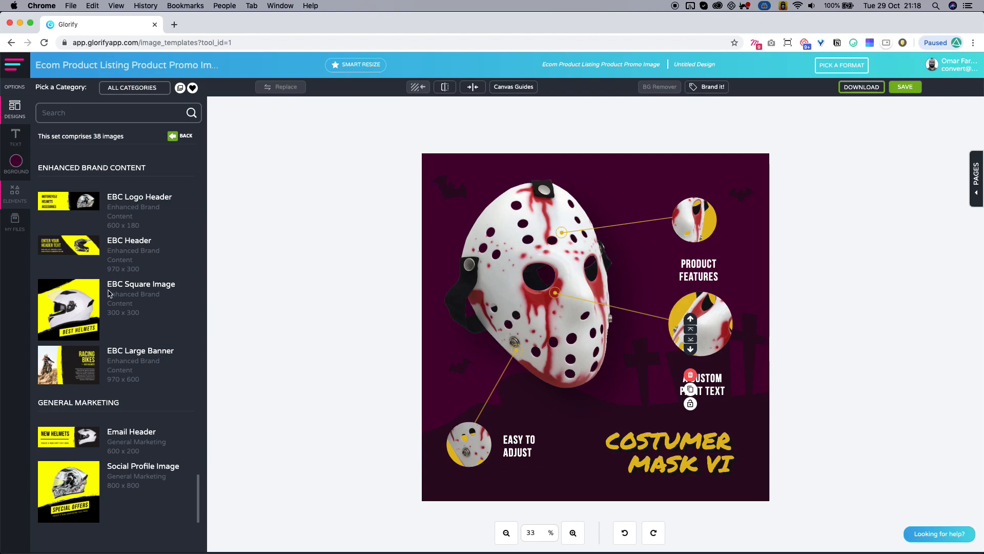
scroll(139, 249, "up", 15)
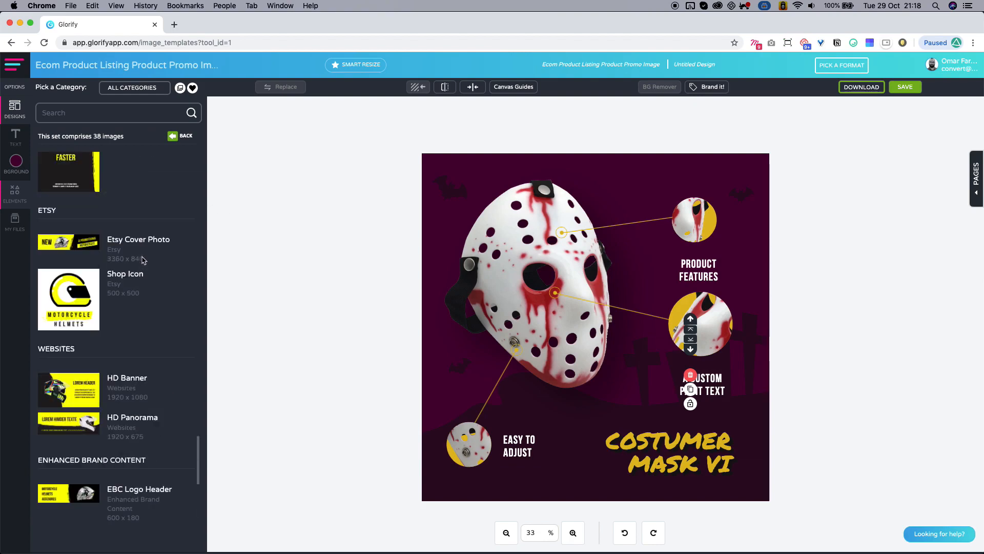
scroll(143, 260, "up", 10)
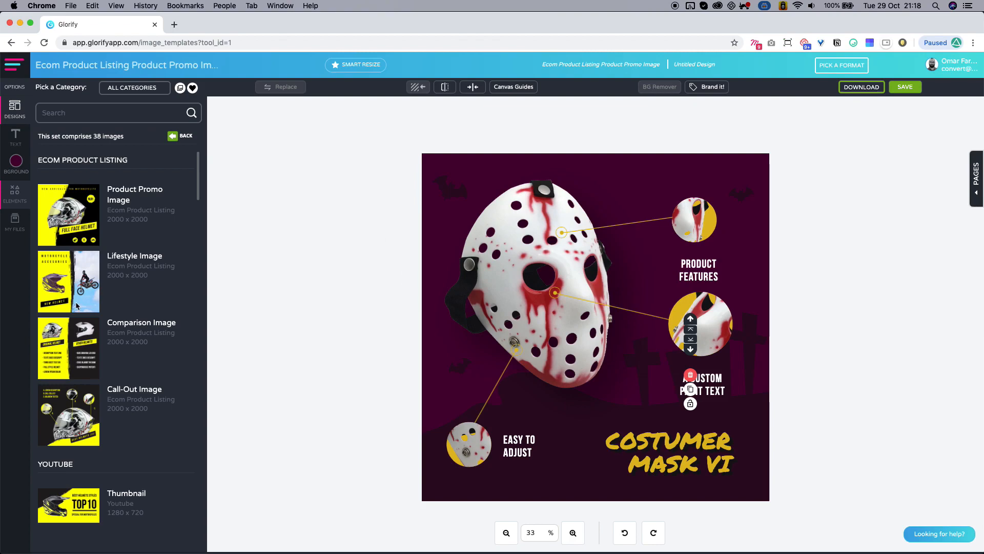
scroll(77, 308, "down", 10)
scroll(77, 326, "down", 2)
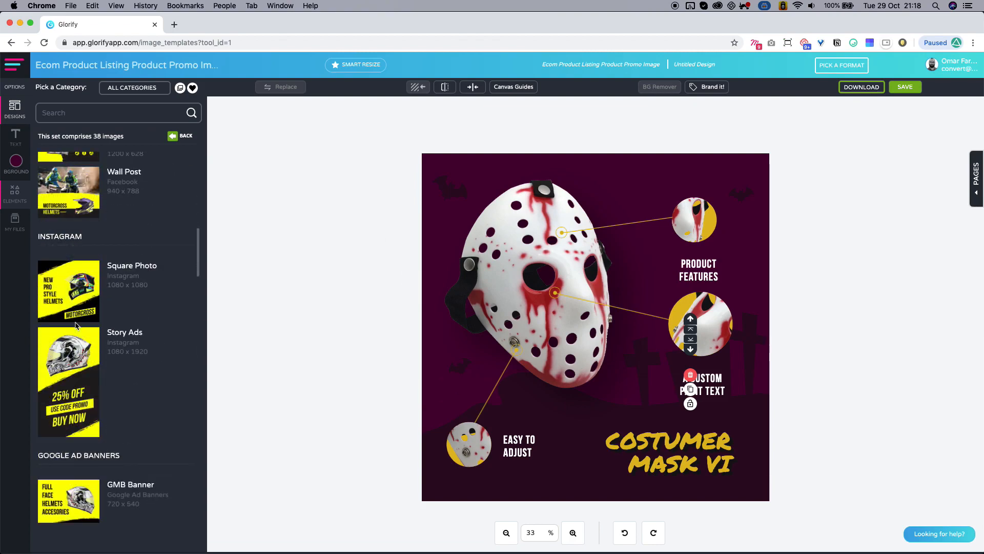
scroll(76, 325, "down", 4)
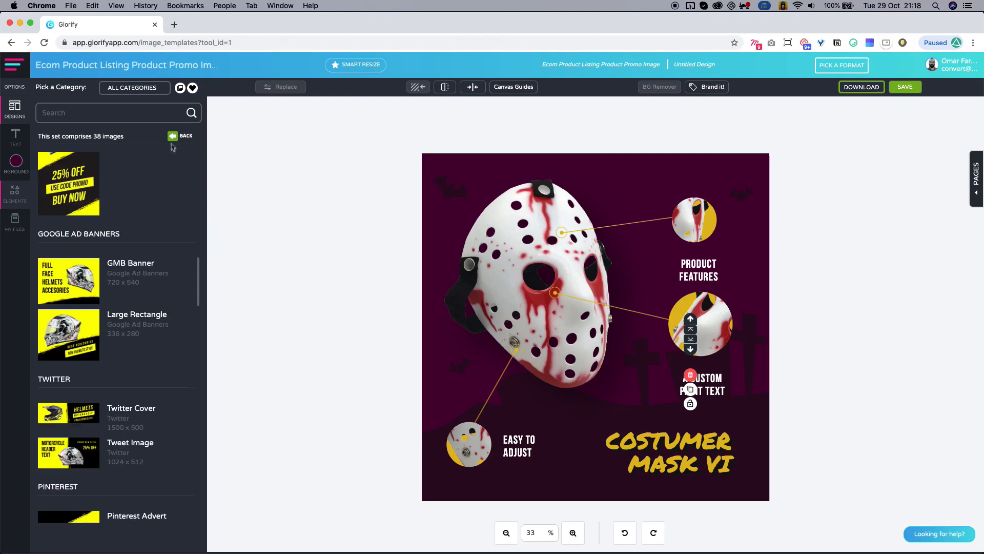
left_click(186, 135)
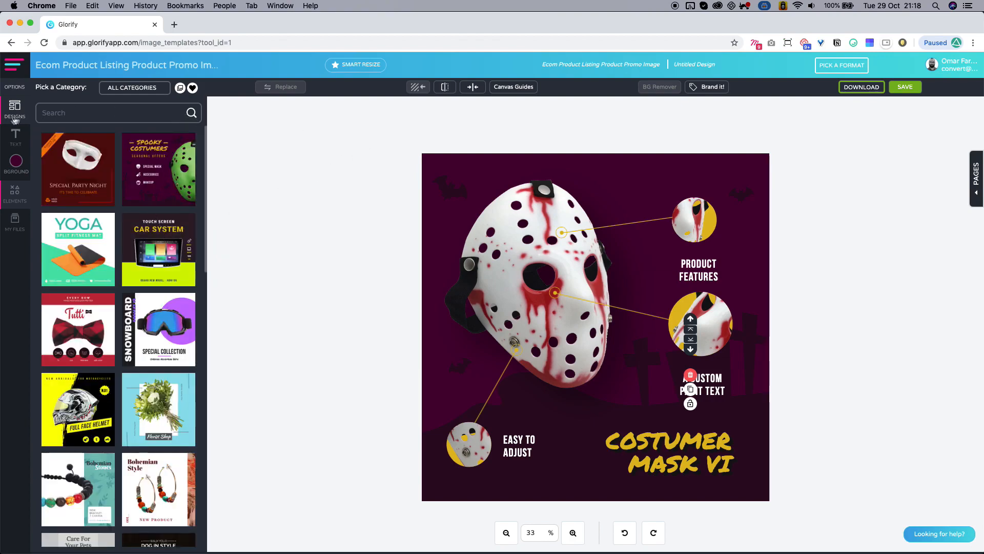
- Return to the dashboard, leaving the current promo image design without saving its changes
left_click(22, 75)
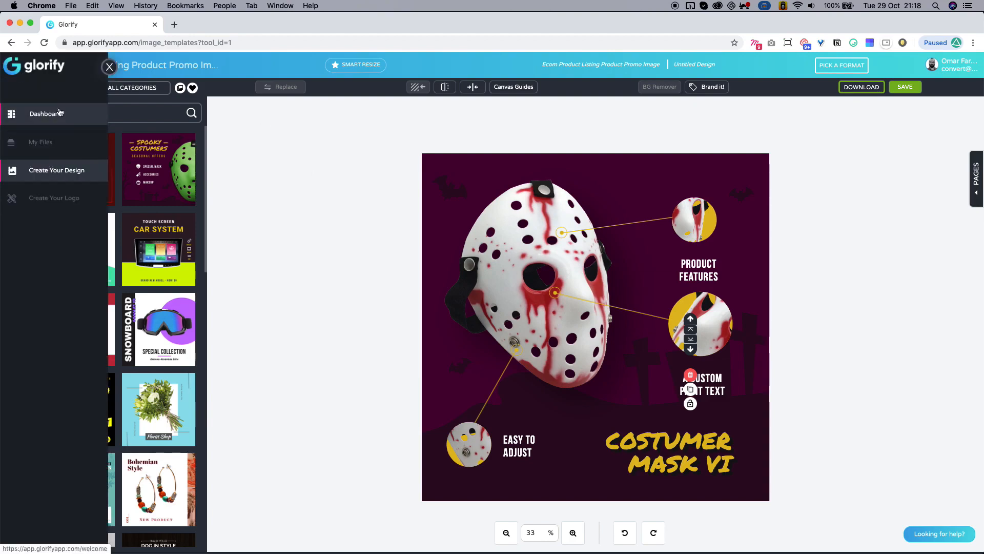
left_click(59, 113)
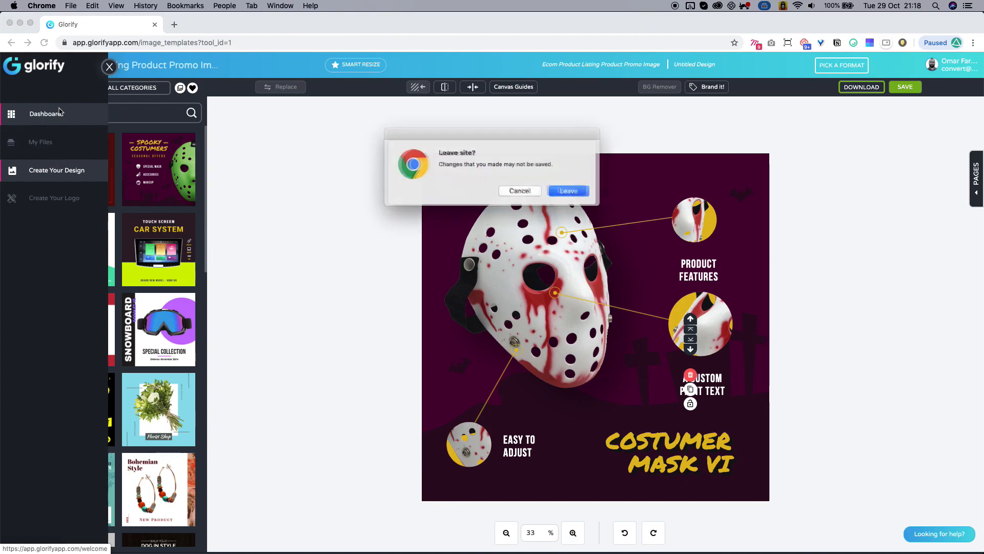
left_click(569, 190)
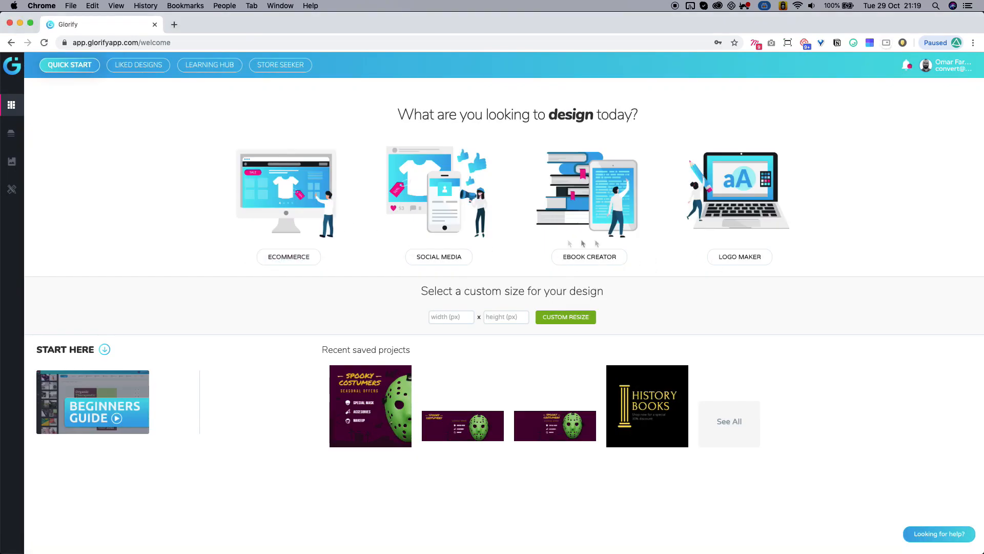
- Open the eBook Creator and choose the Front Cover format, 1410px x 2250px
left_click(585, 253)
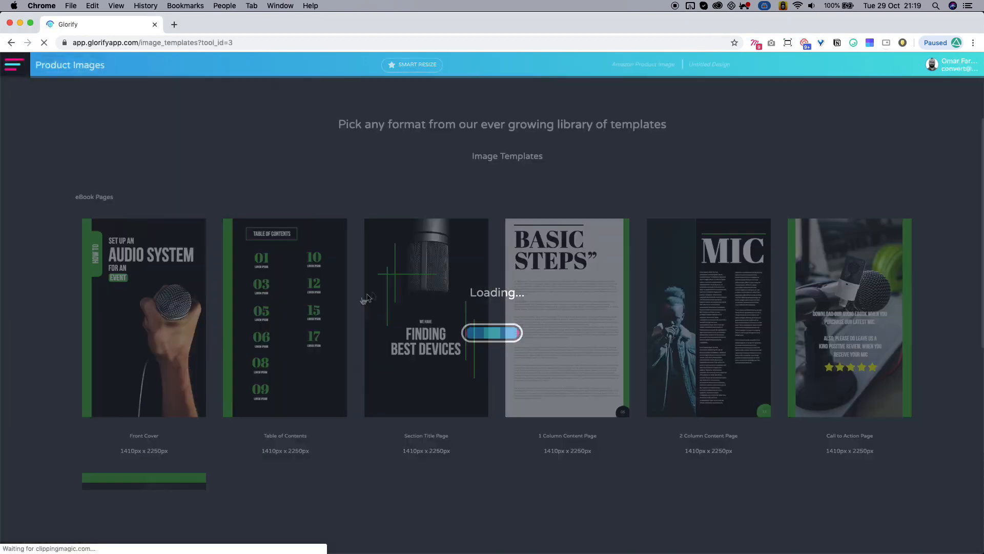
scroll(270, 323, "down", 5)
scroll(270, 324, "up", 5)
left_click(169, 313)
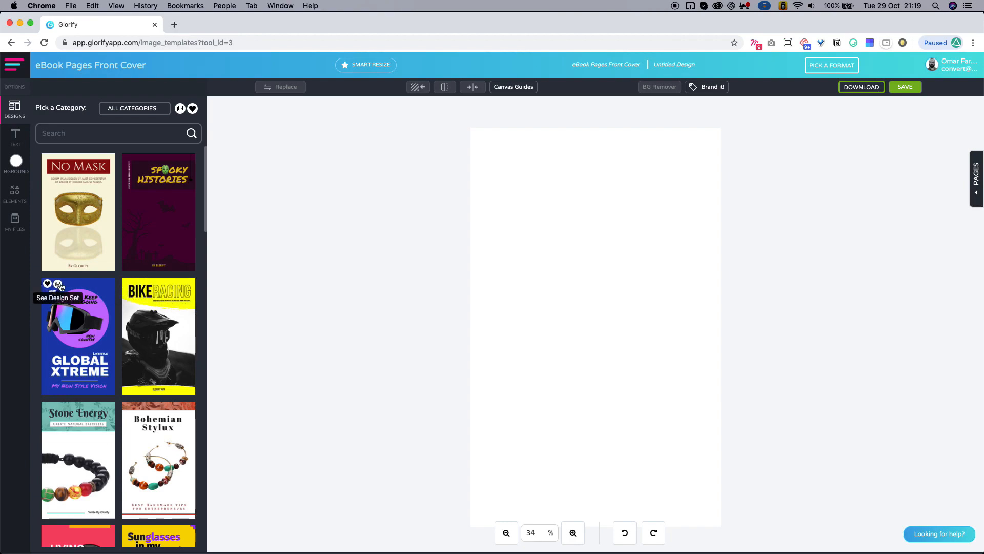
- Apply the Front Cover from the Global Xtreme design set to the first page and add a blank second page
left_click(59, 285)
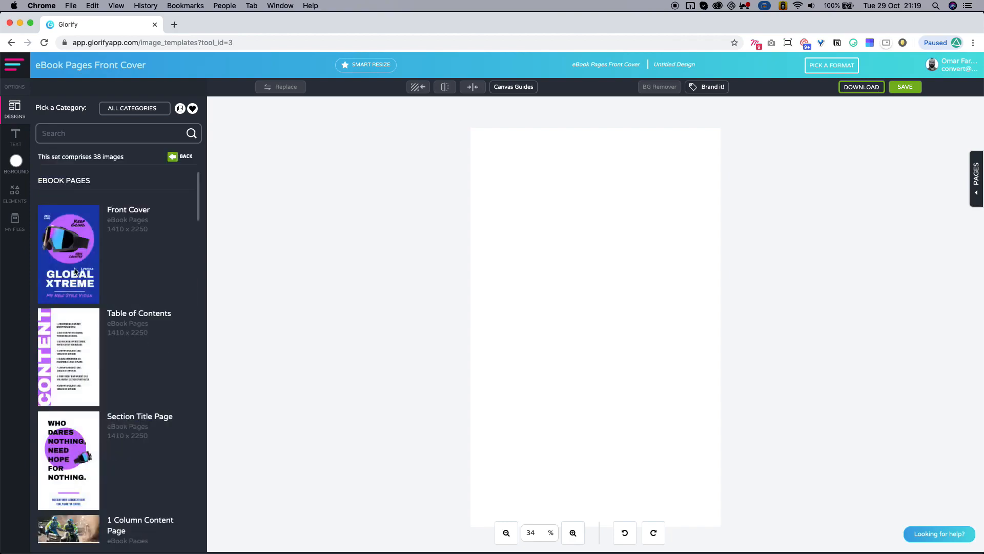
scroll(75, 270, "down", 8)
scroll(71, 218, "up", 8)
left_click(89, 241)
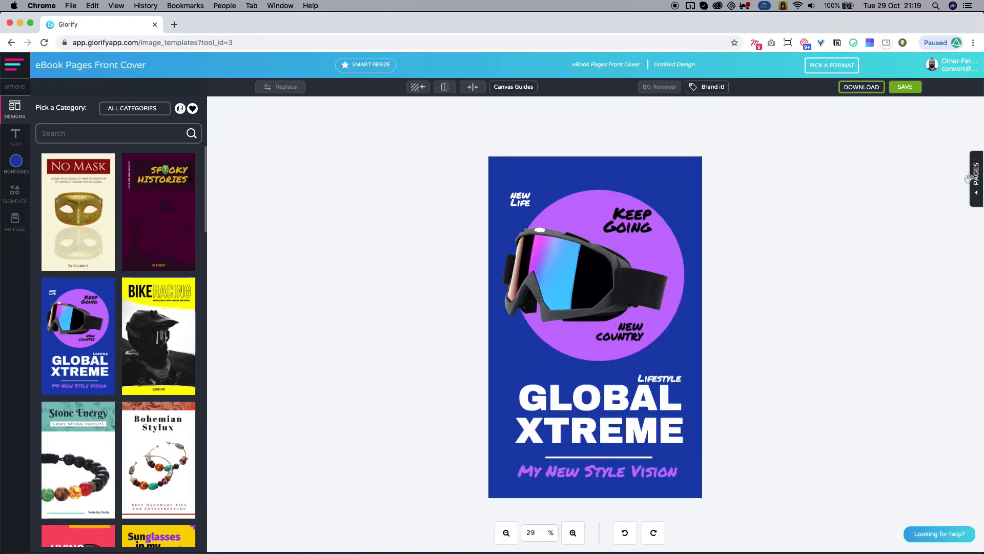
left_click(974, 175)
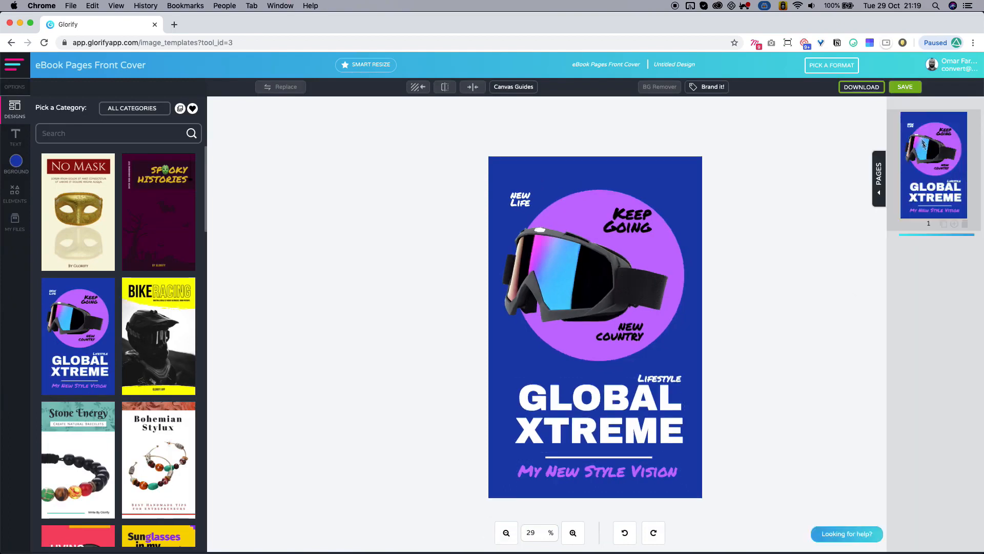
left_click(954, 224)
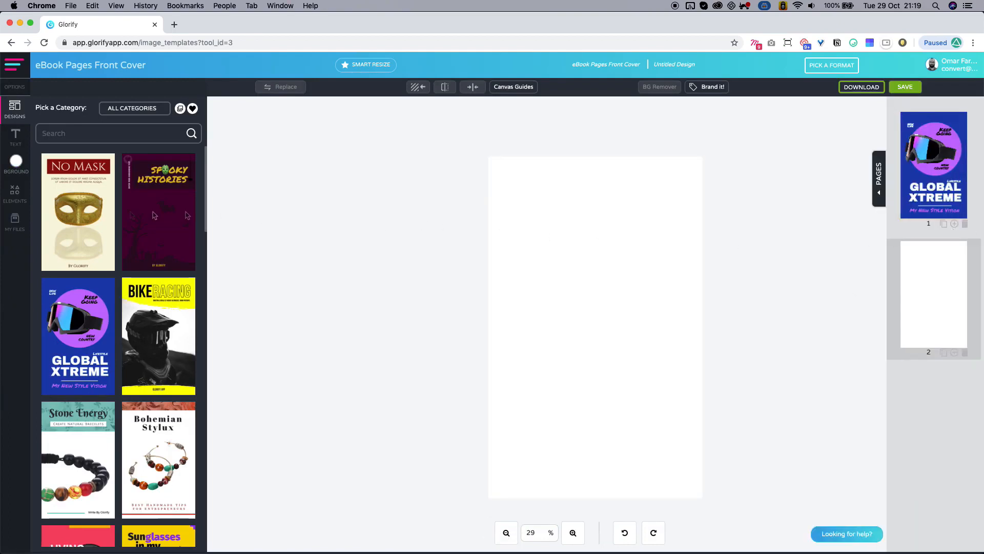
left_click(62, 286)
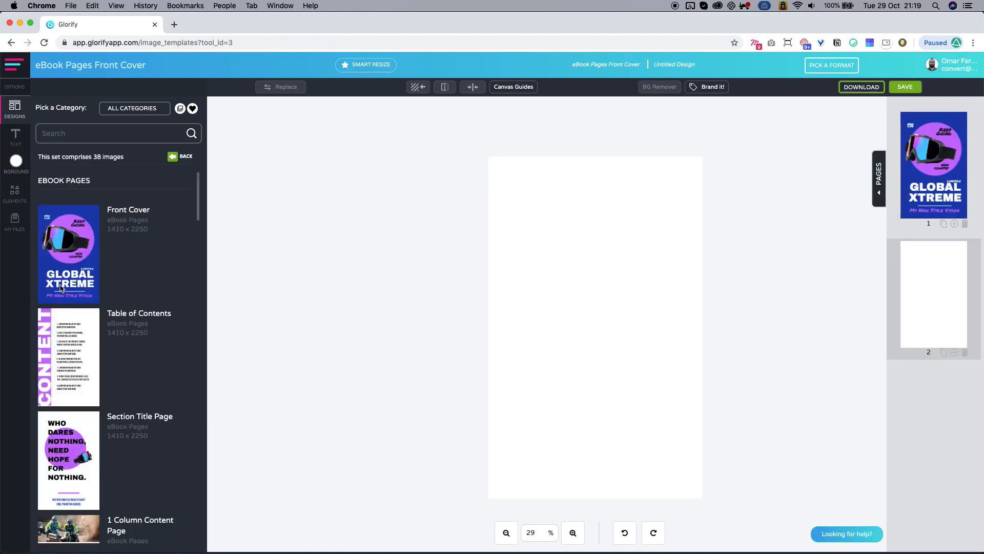
left_click(175, 159)
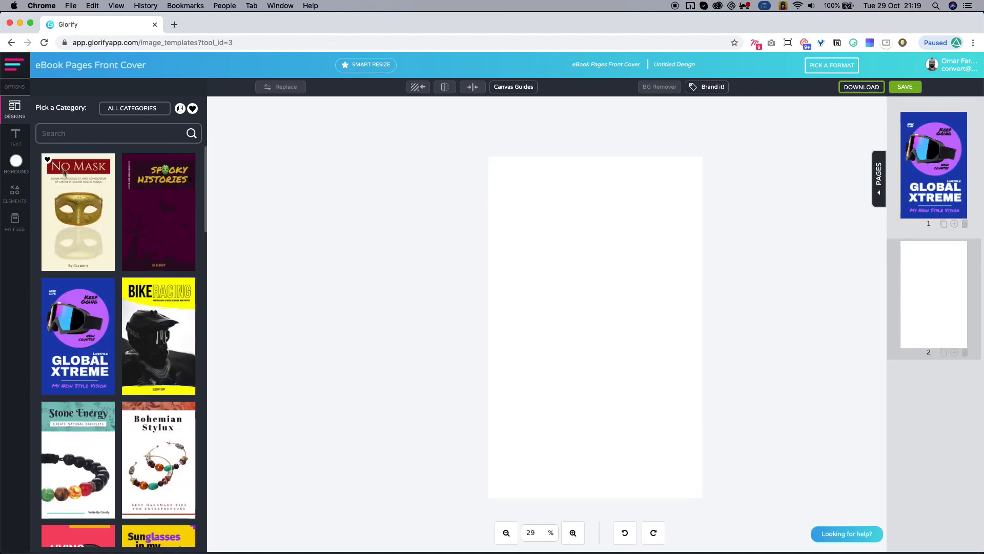
left_click(140, 285)
left_click(181, 155)
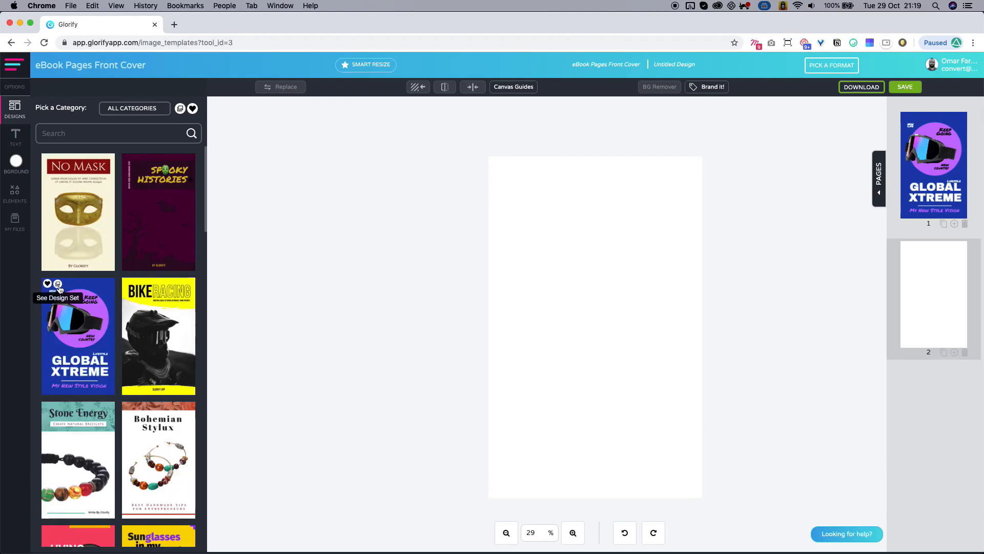
- Apply the Table of Contents design from the Global Xtreme set to the second page
left_click(58, 284)
scroll(71, 290, "down", 2)
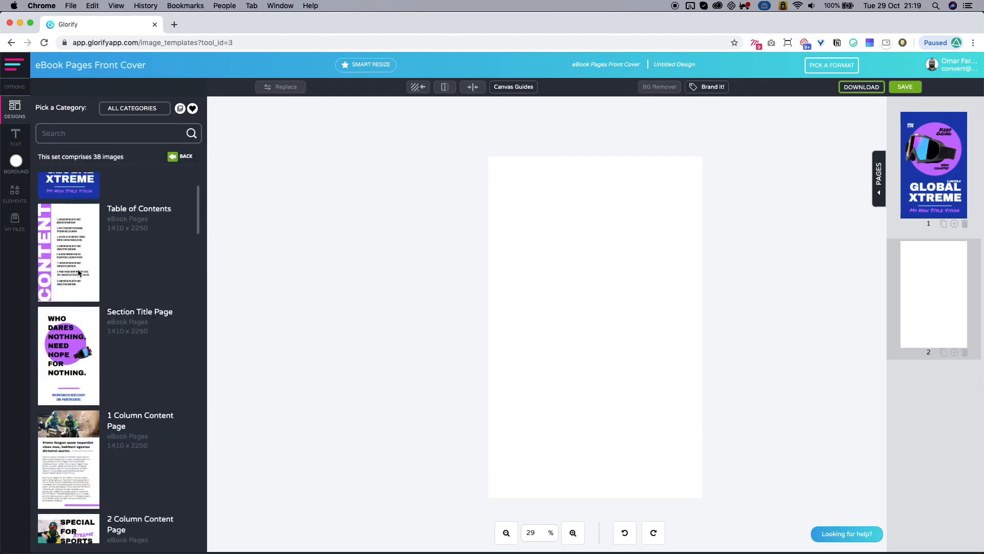
left_click(80, 273)
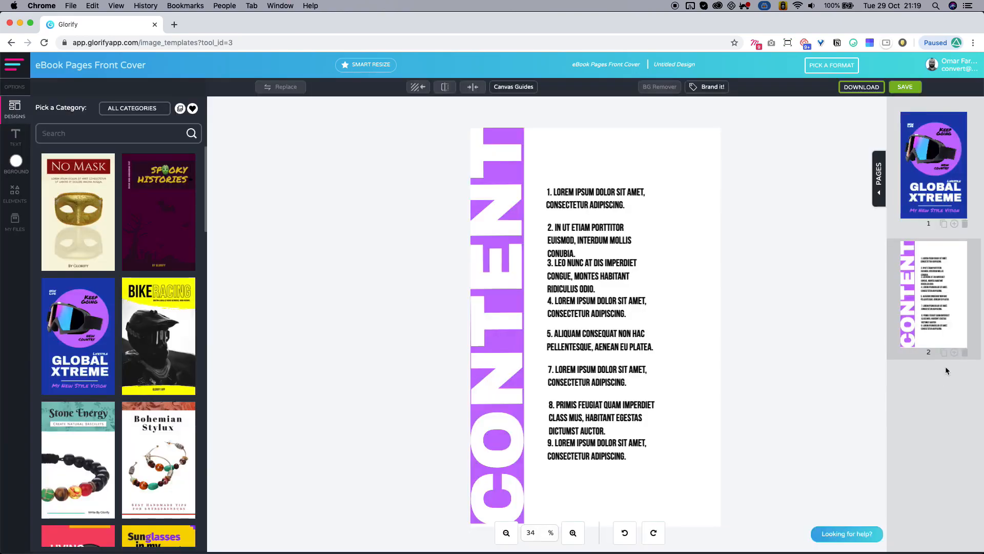
- Add a third page and apply the 1 Column Content Page from the Global Xtreme set to it
left_click(954, 352)
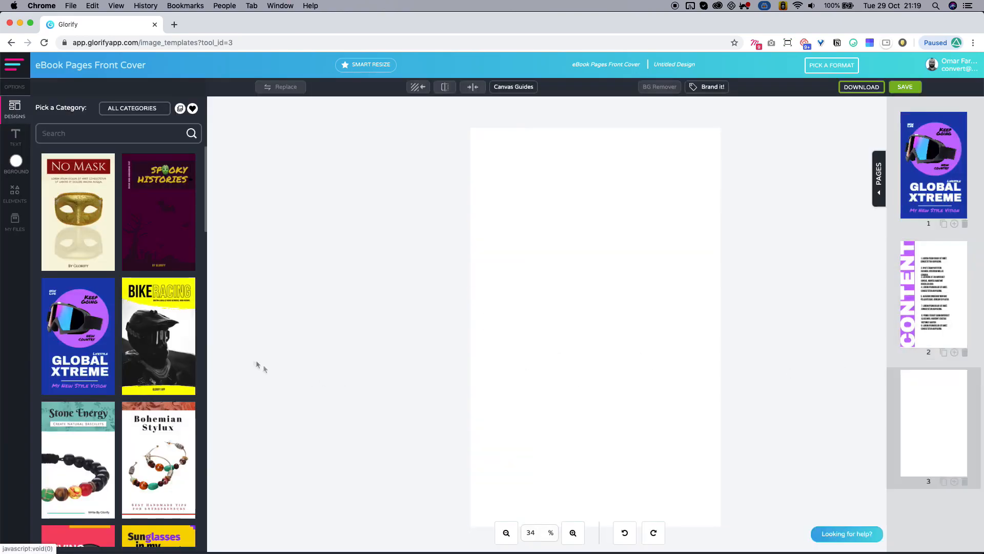
left_click(74, 284)
scroll(66, 333, "down", 1)
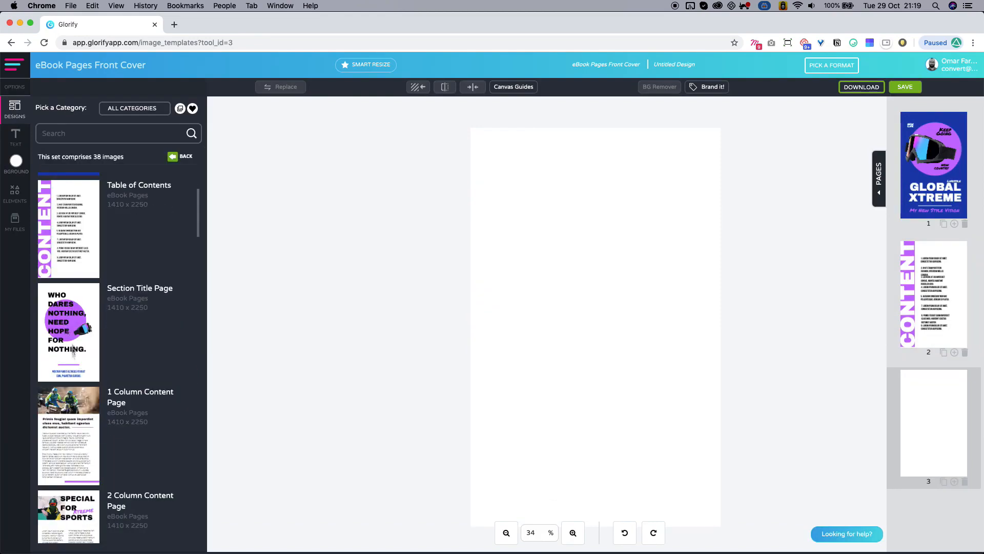
left_click(73, 429)
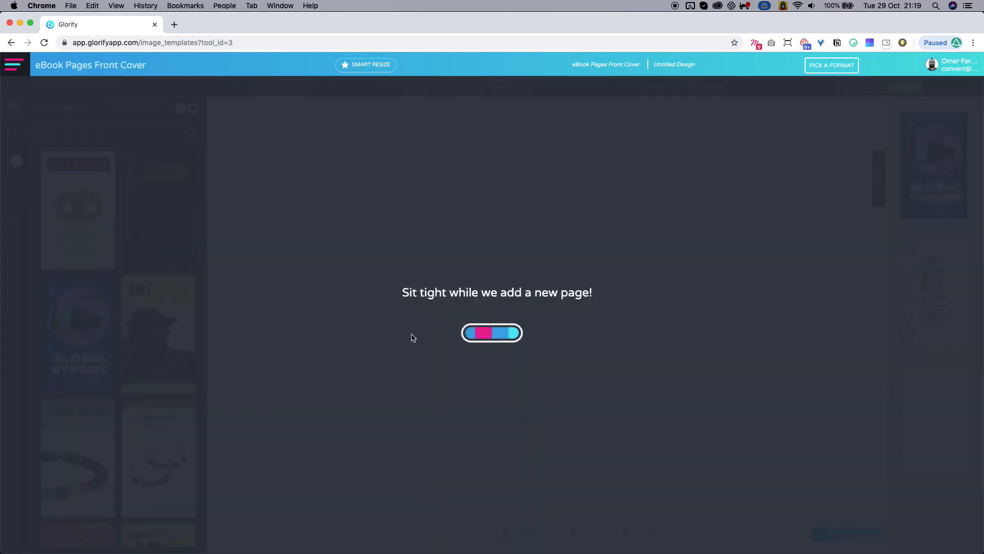
left_click(505, 531)
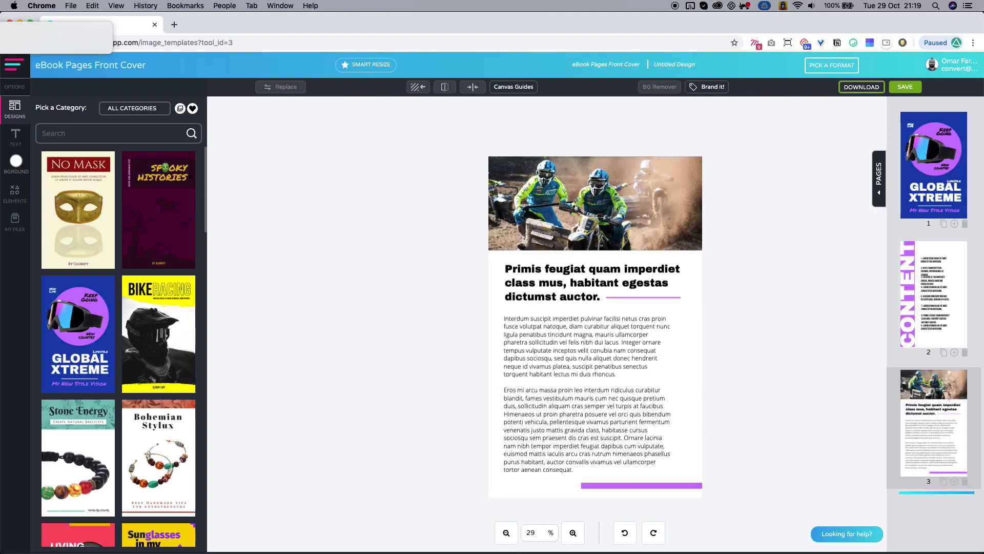
- Check the eBook's download file formats, dismiss them without downloading, and collapse the page list
left_click(861, 89)
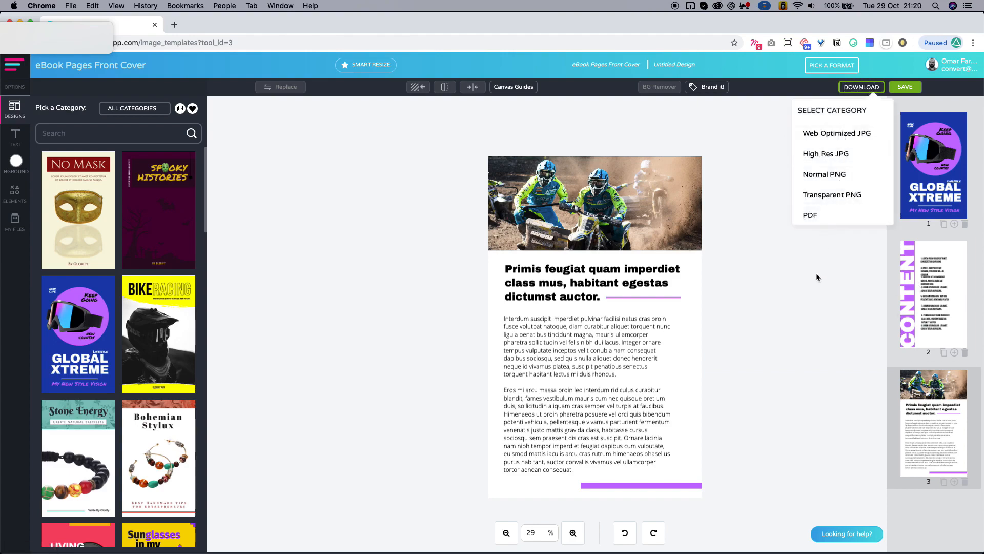
left_click(813, 290)
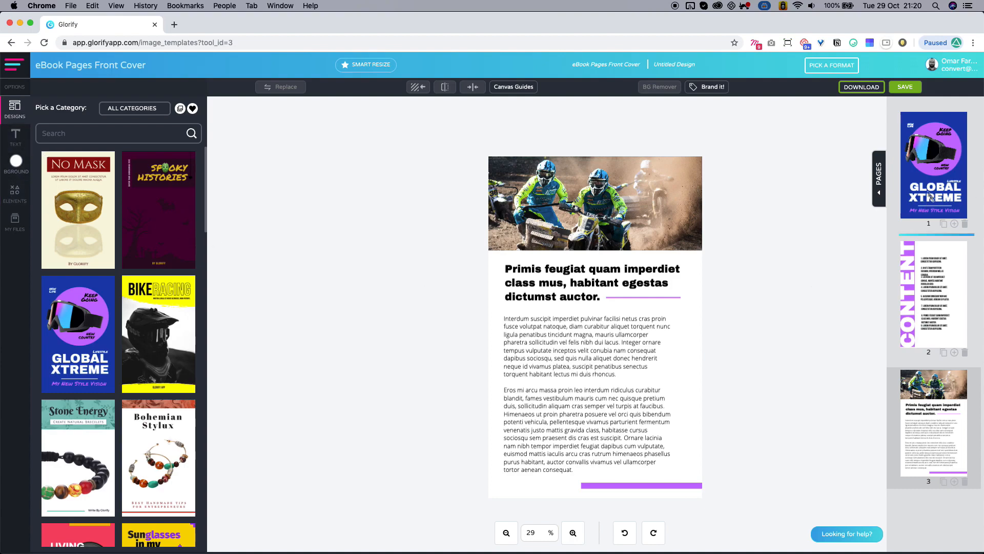
left_click(878, 177)
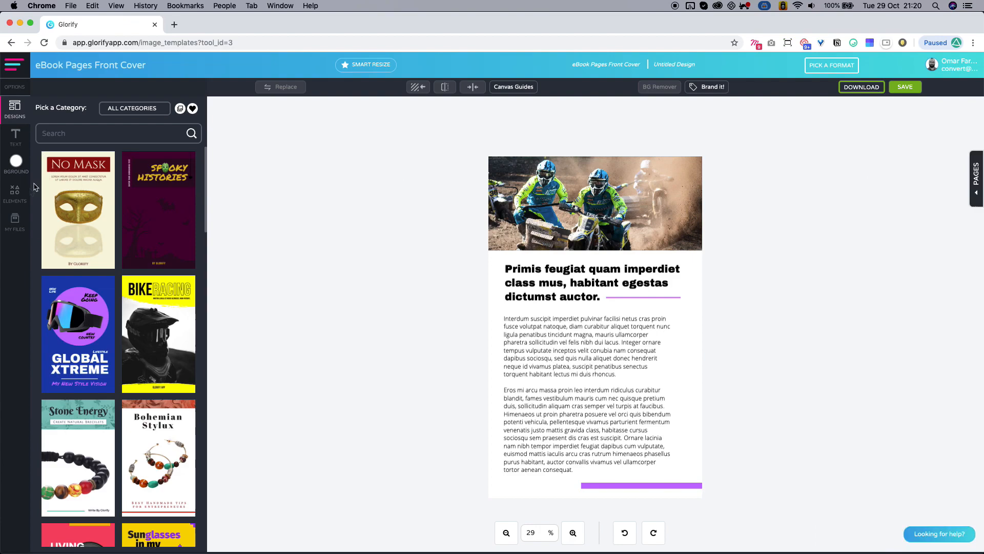
left_click(14, 194)
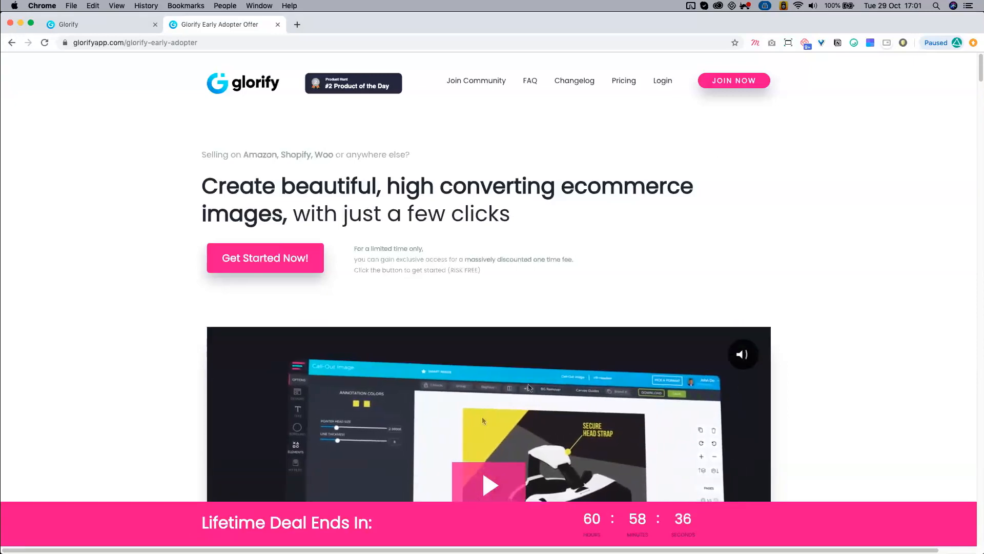
- Look through the Glorify Early Adopter Offer page, including its section on creating product images
scroll(483, 420, "down", 5)
scroll(539, 382, "down", 5)
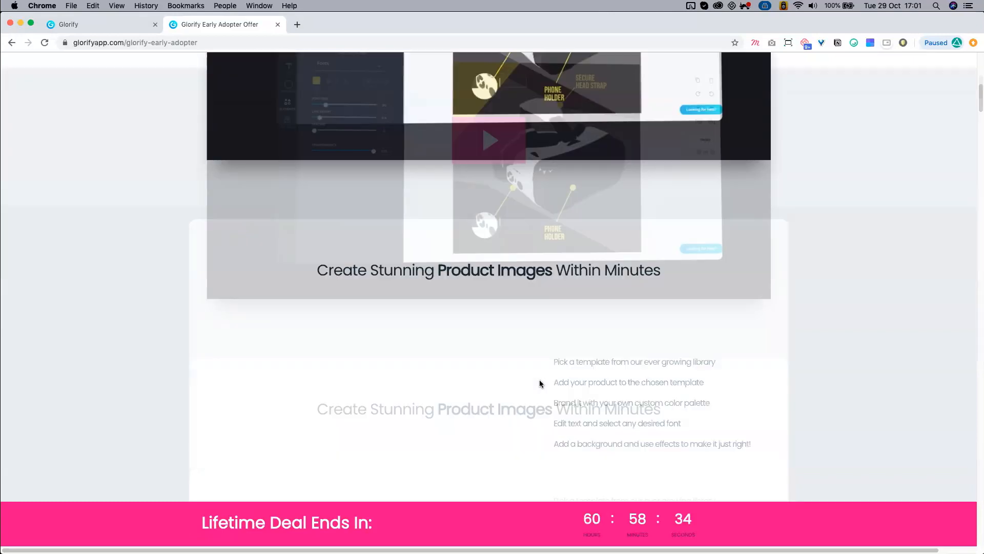
scroll(540, 383, "down", 10)
scroll(540, 384, "up", 12)
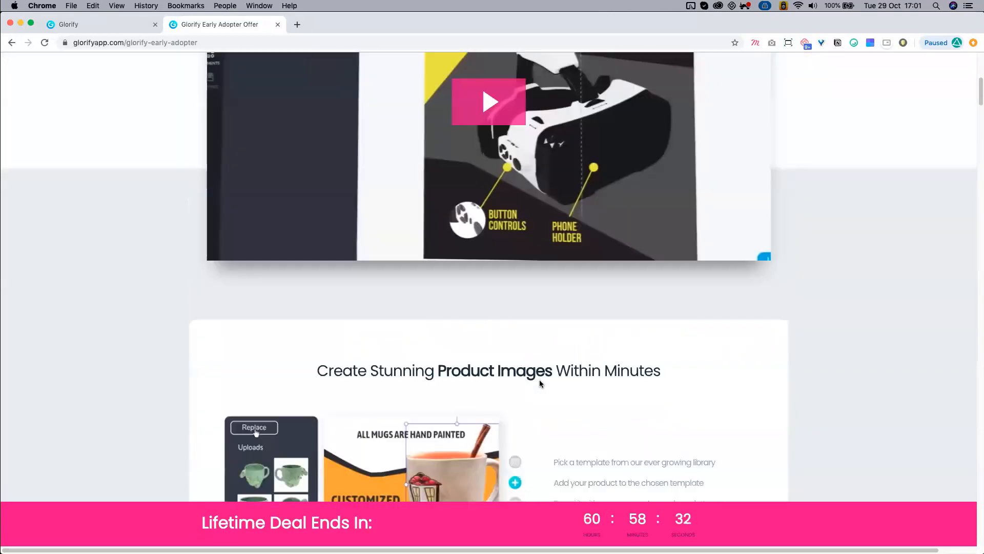
scroll(539, 382, "up", 8)
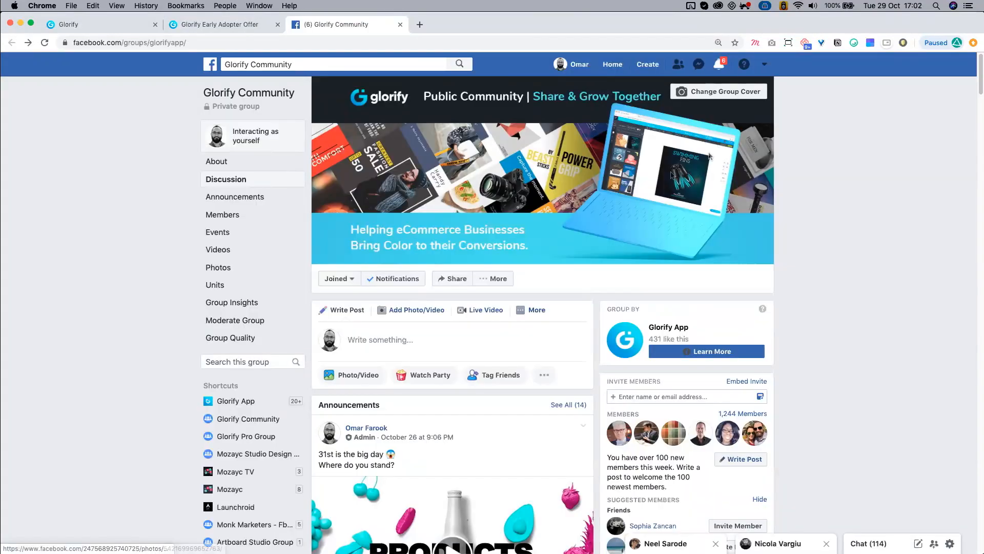
left_click(537, 310)
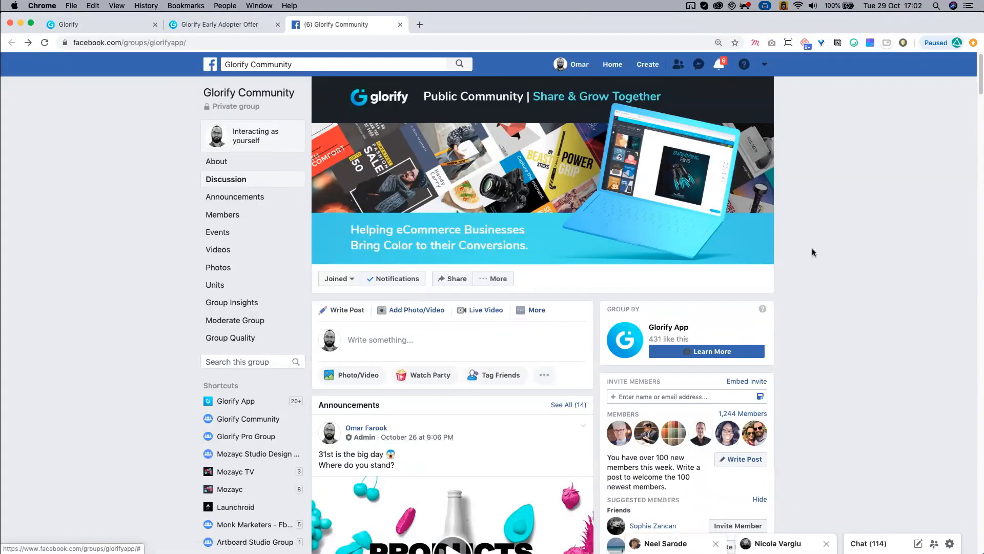
- Look through the member posts, announcements and comments in the Glorify Community Facebook group
scroll(812, 249, "down", 8)
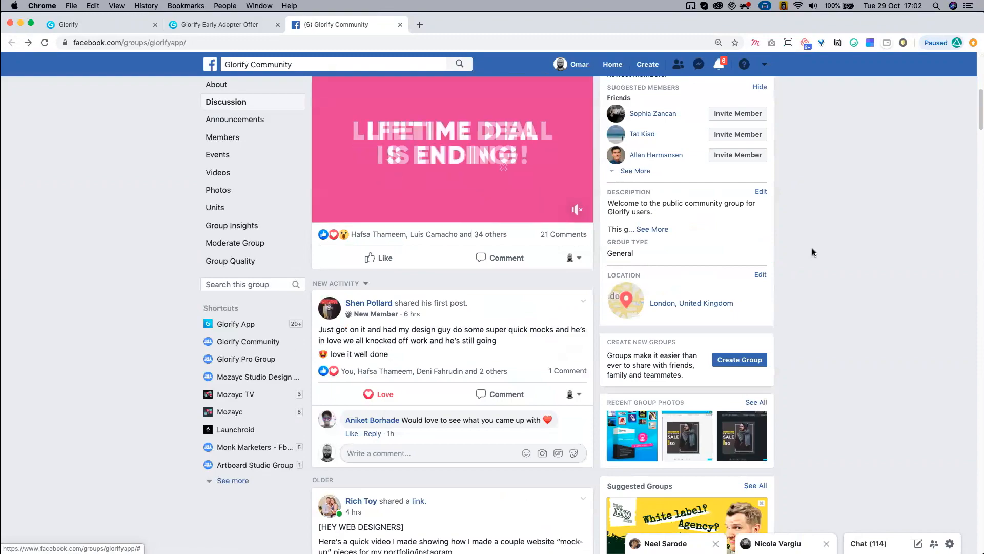
scroll(483, 365, "down", 5)
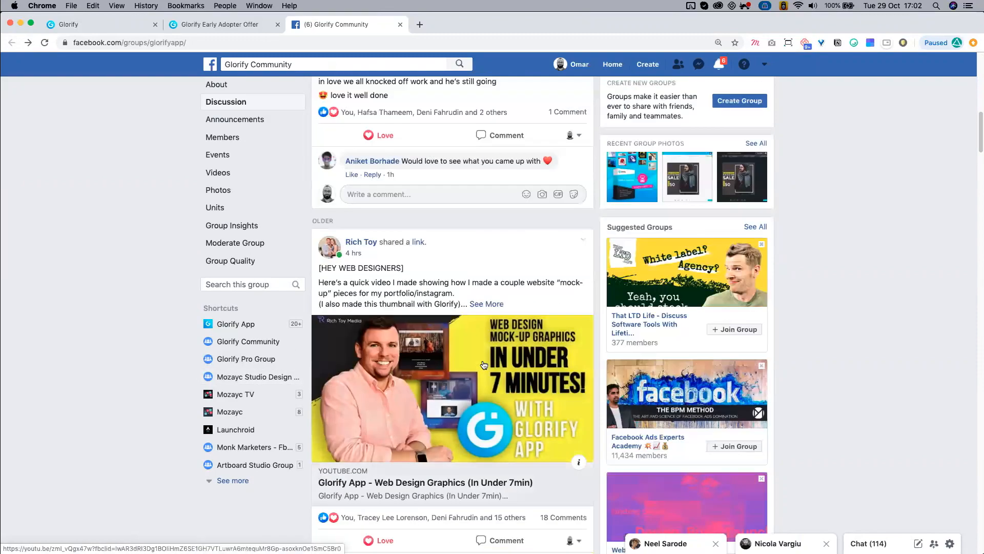
scroll(483, 365, "down", 2)
scroll(500, 315, "down", 7)
scroll(501, 315, "down", 20)
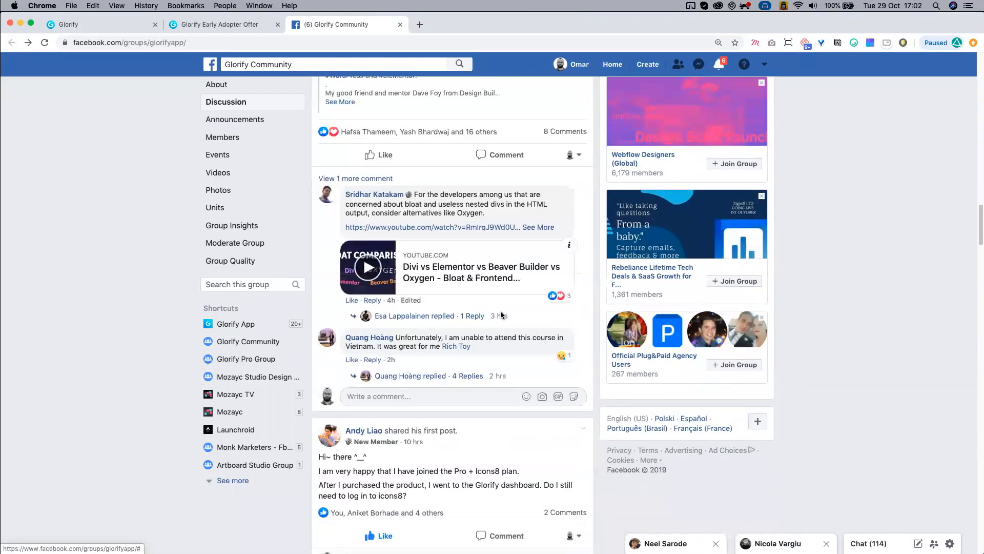
scroll(501, 312, "down", 20)
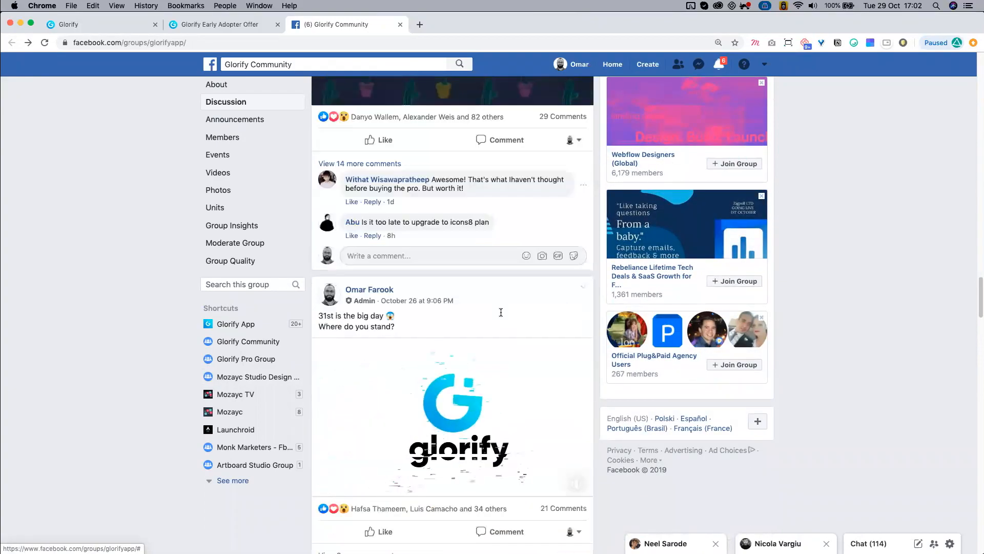
scroll(501, 315, "down", 15)
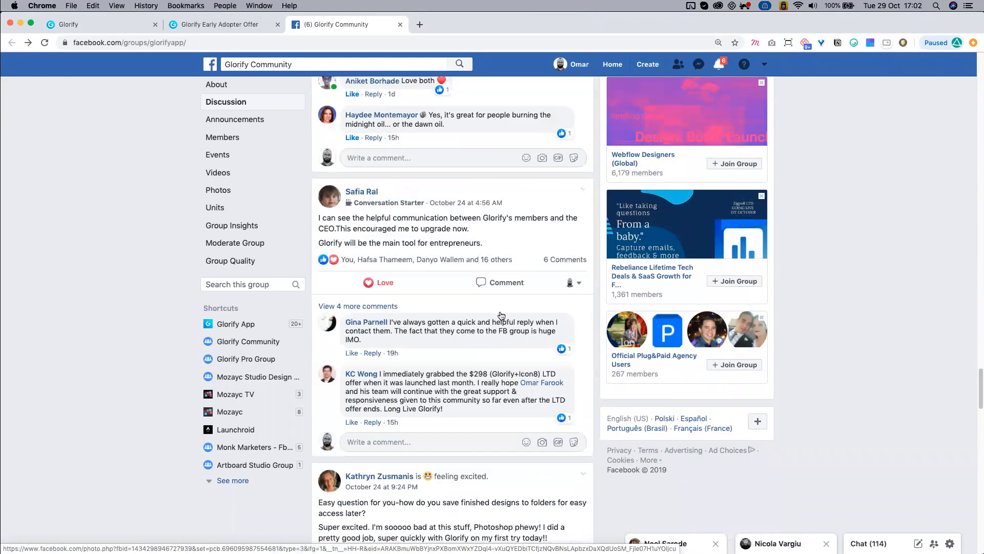
scroll(501, 315, "down", 3)
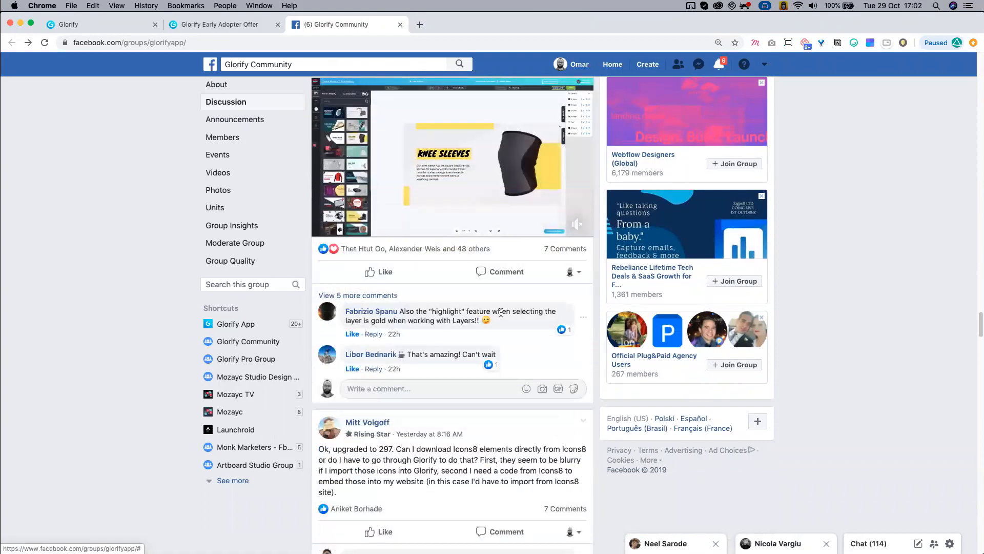
scroll(501, 315, "up", 6)
scroll(500, 314, "down", 8)
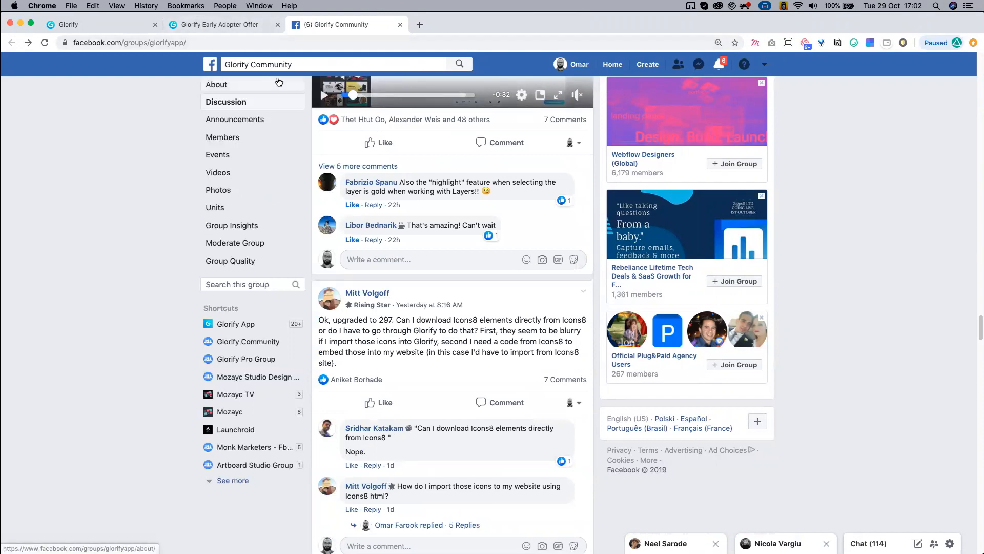
- Switch to the Glorify Early Adopter Offer page and examine its future upgrades, Icons8 Integration section and footer links
left_click(189, 21)
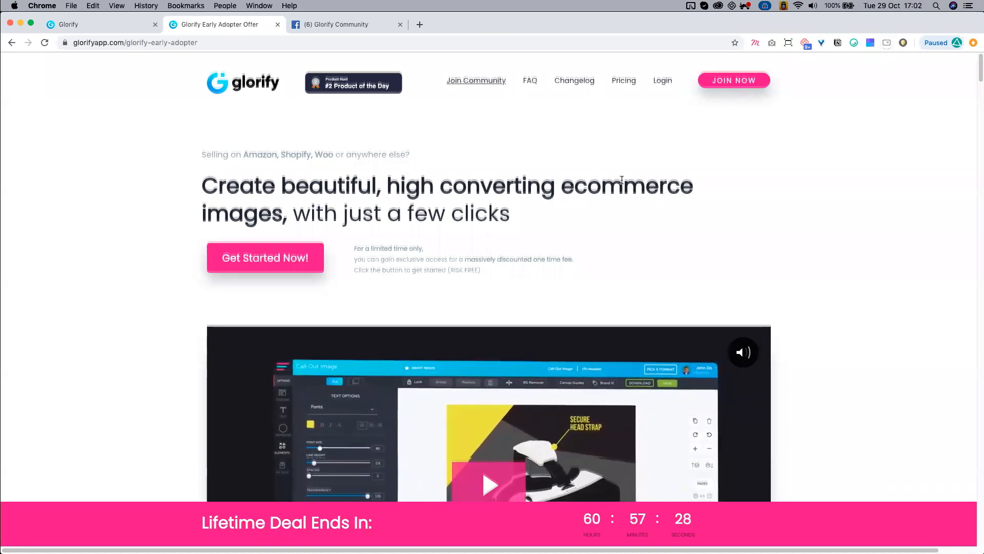
scroll(759, 190, "down", 20)
scroll(759, 191, "down", 20)
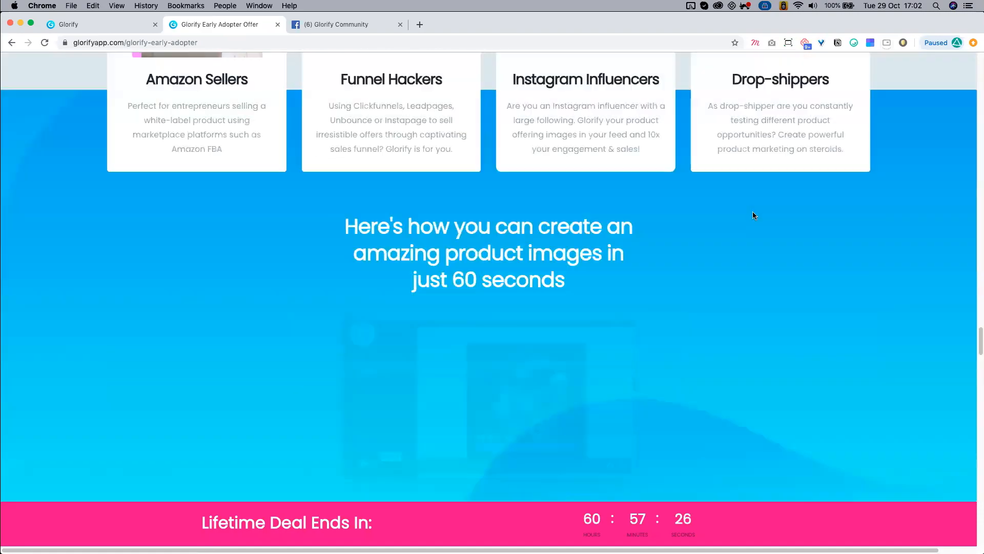
scroll(753, 212, "down", 20)
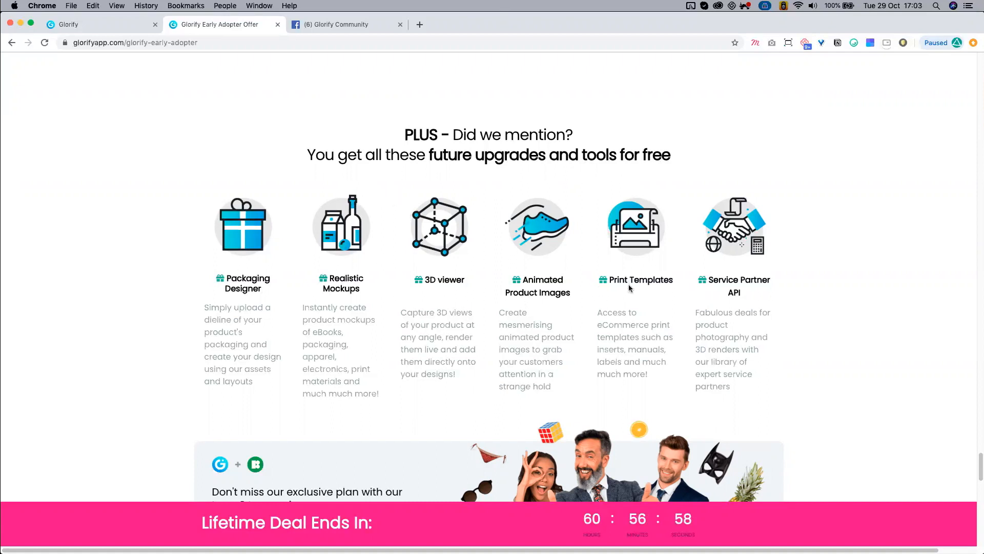
scroll(669, 279, "down", 2)
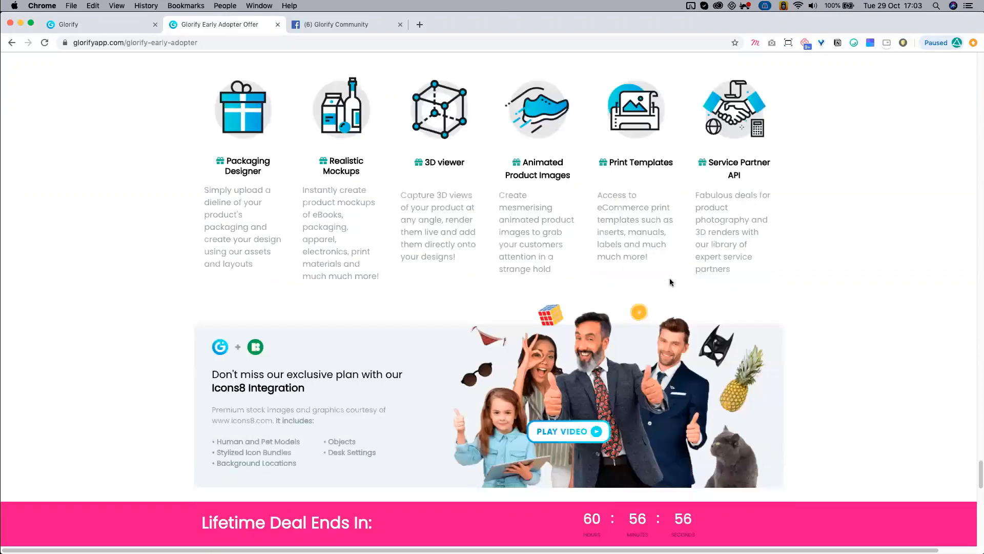
scroll(670, 280, "down", 10)
scroll(669, 278, "down", 5)
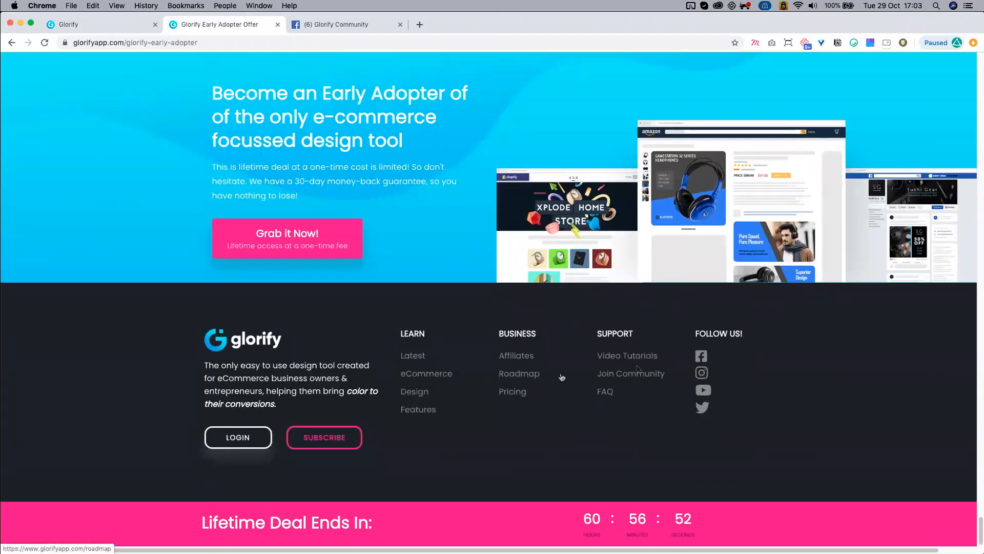
- Open the Glorify public roadmap and examine the template requests in the Template Design room
left_click(525, 374)
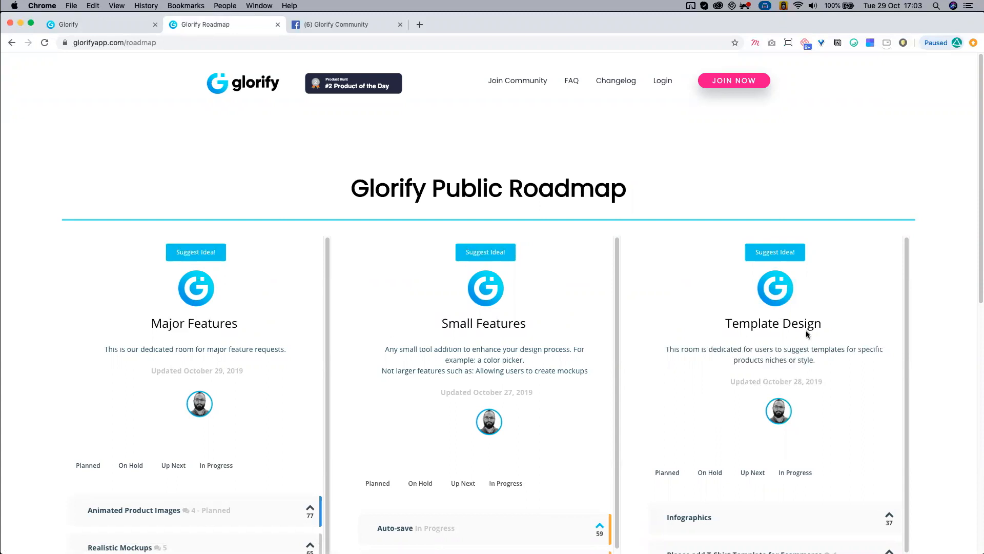
scroll(806, 331, "down", 6)
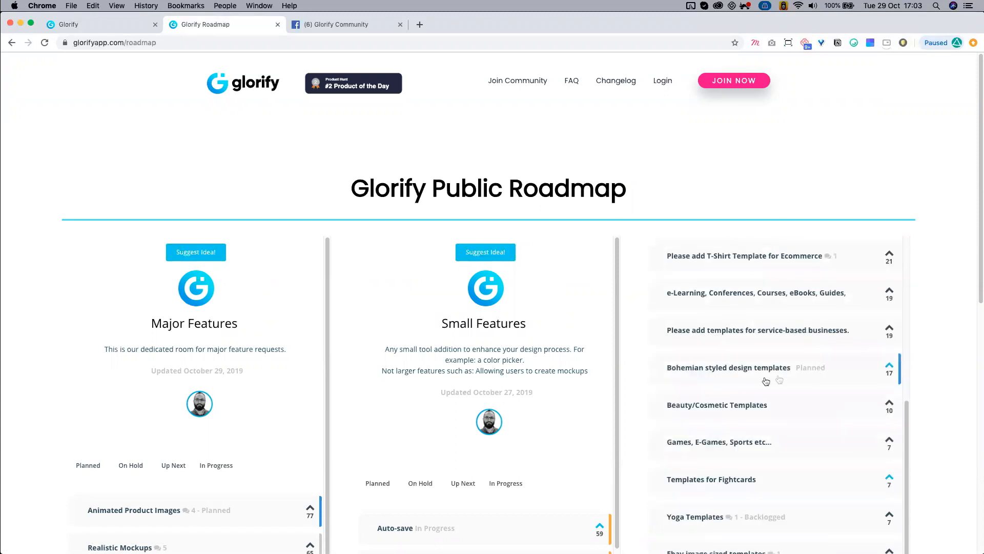
scroll(718, 505, "down", 1)
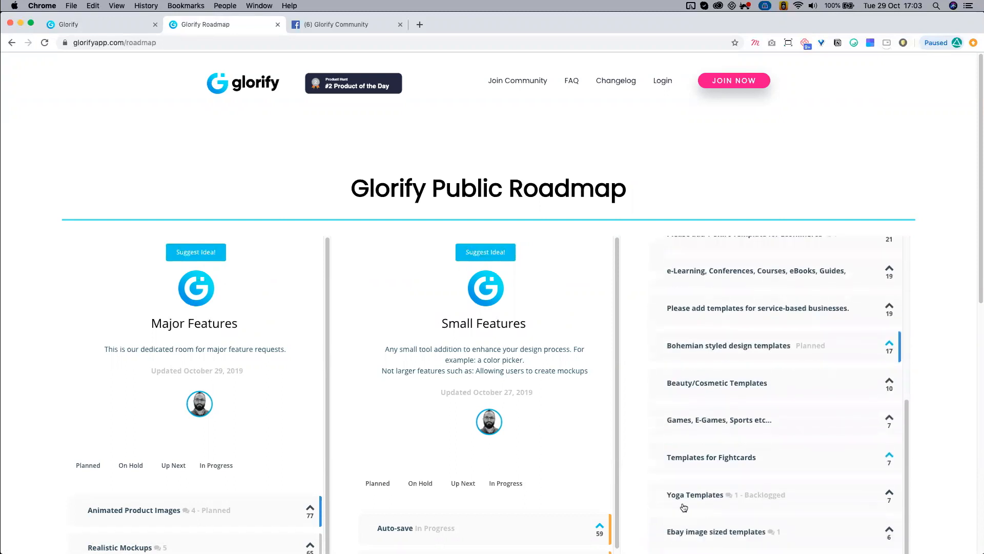
scroll(786, 461, "up", 6)
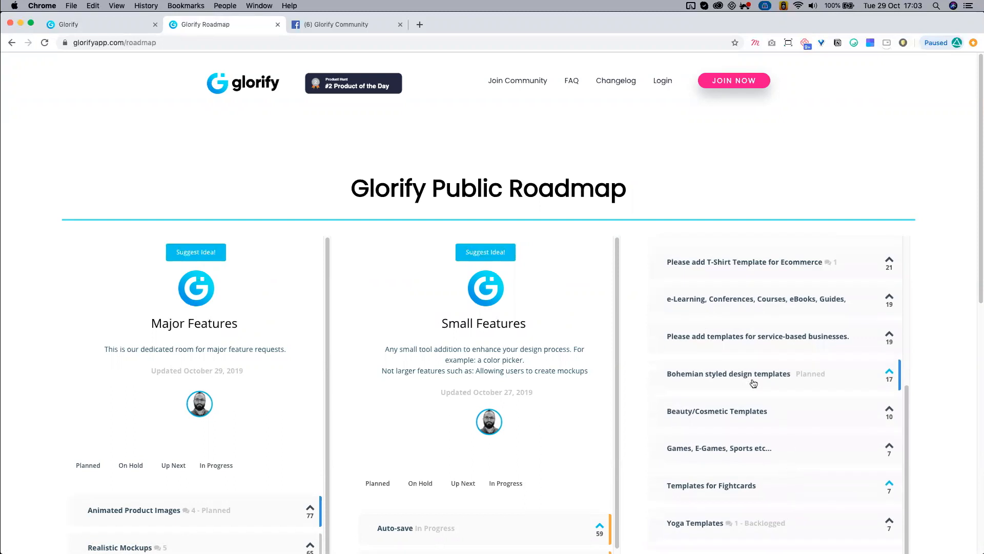
scroll(749, 377, "down", 8)
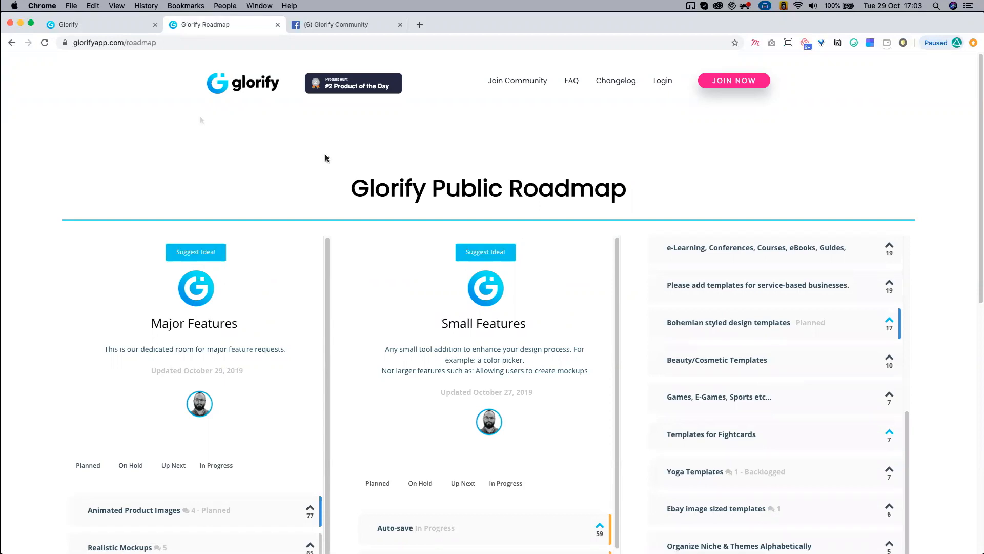
- Return to the Glorify editor and load the Bohemian Style earrings design onto the blank product promo canvas
left_click(93, 24)
left_click(182, 291)
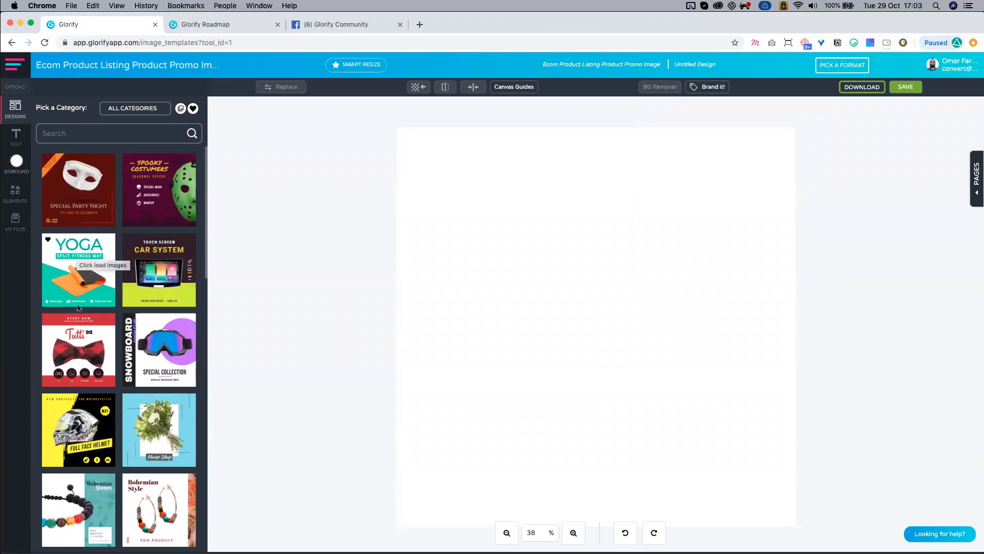
scroll(136, 372, "down", 3)
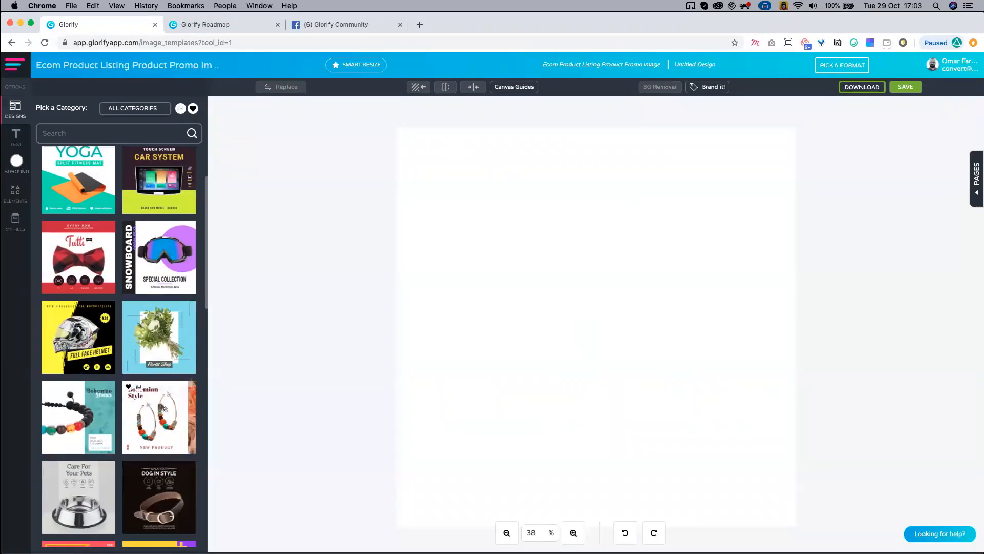
left_click(177, 426)
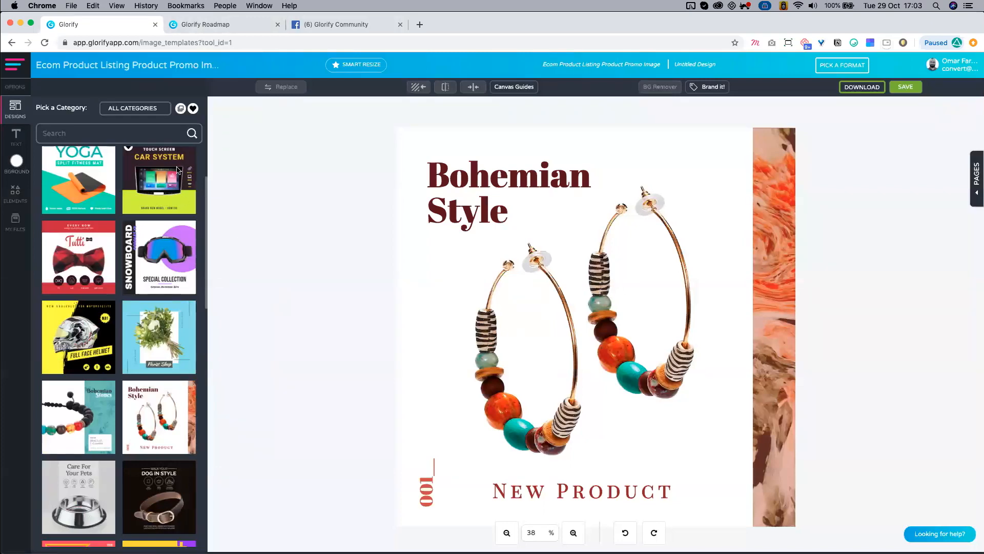
- Return to the public roadmap and review the requests listed under Major Features and Small Features
left_click(205, 25)
scroll(720, 425, "up", 10)
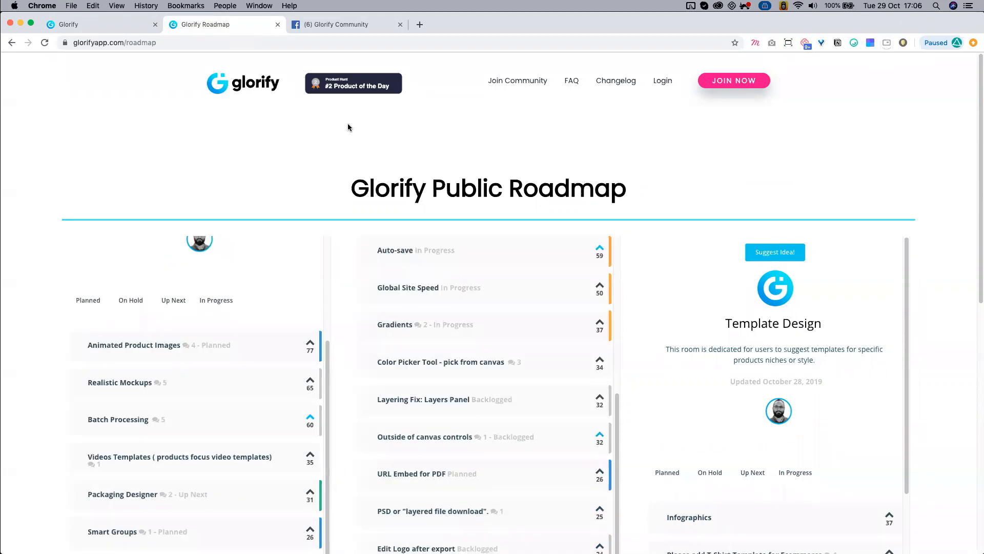
scroll(241, 289, "down", 6)
scroll(252, 277, "up", 9)
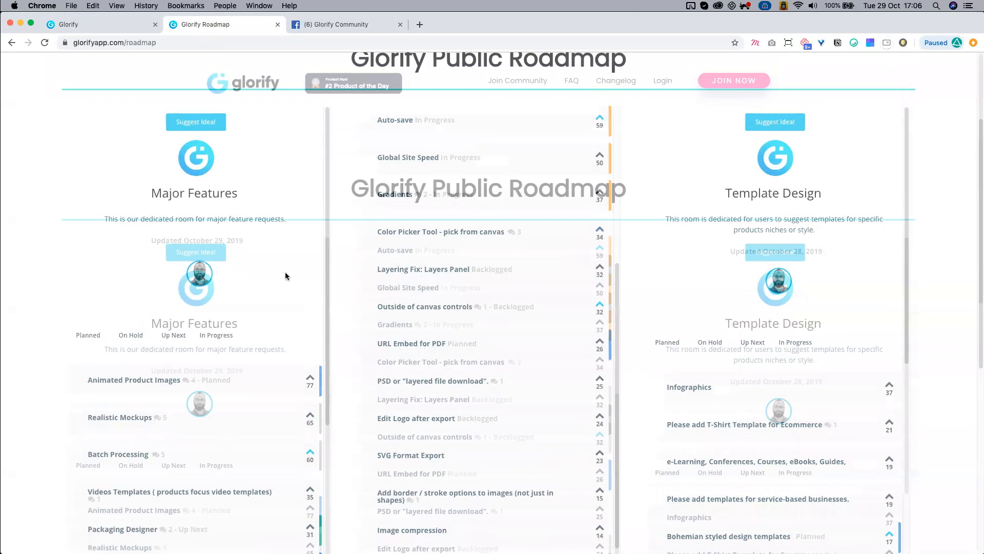
- Open the lifetime deal sign-up form from the early adopter offer page and dismiss it without submitting
left_click(731, 86)
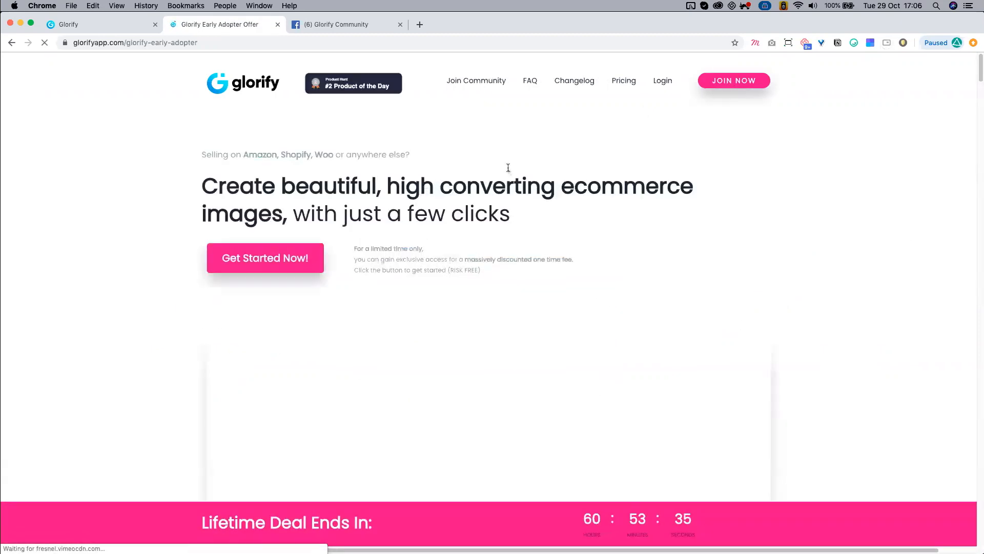
left_click(731, 82)
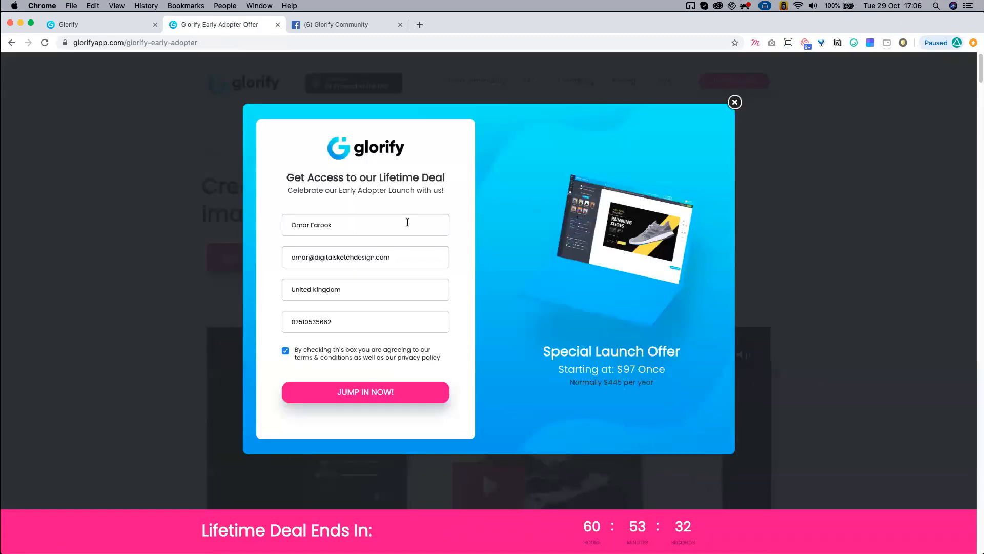
left_click(734, 102)
- Open Glorify's pricing page and switch the plan prices from yearly to monthly billing
left_click(624, 81)
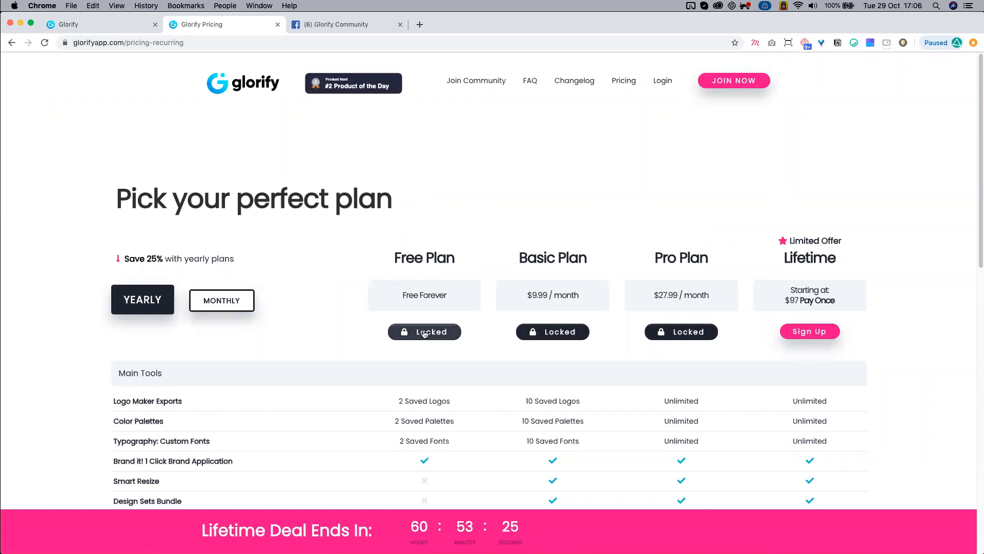
scroll(323, 330, "down", 1)
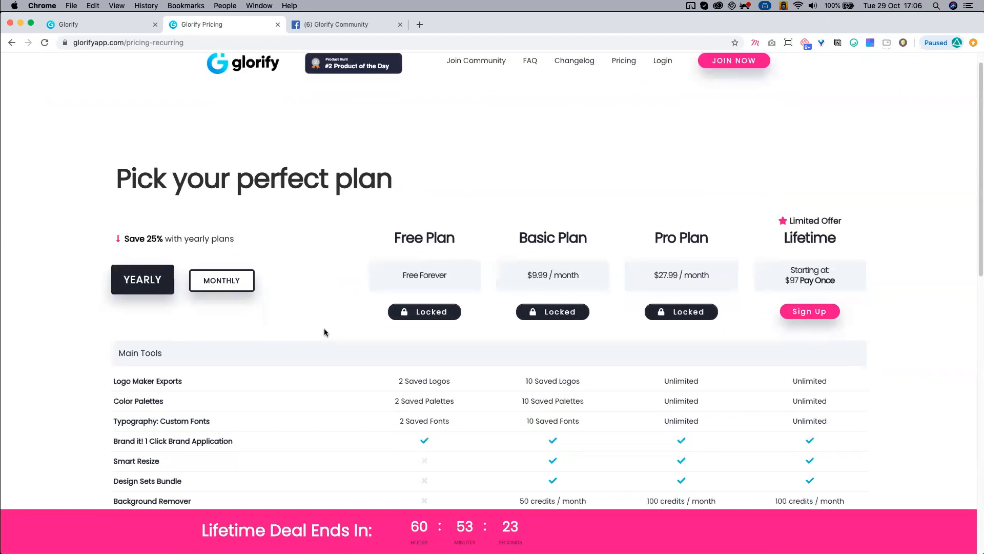
scroll(370, 317, "up", 1)
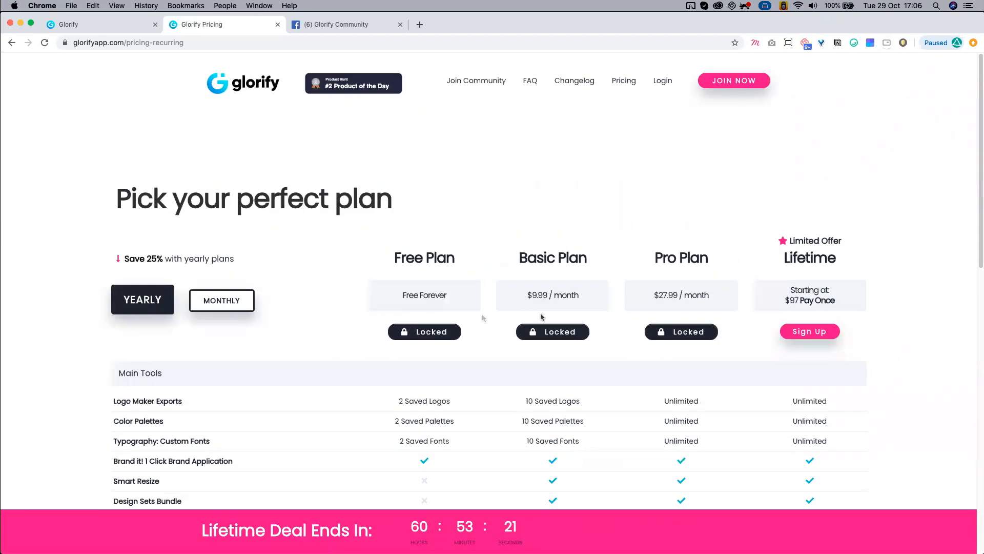
left_click(194, 310)
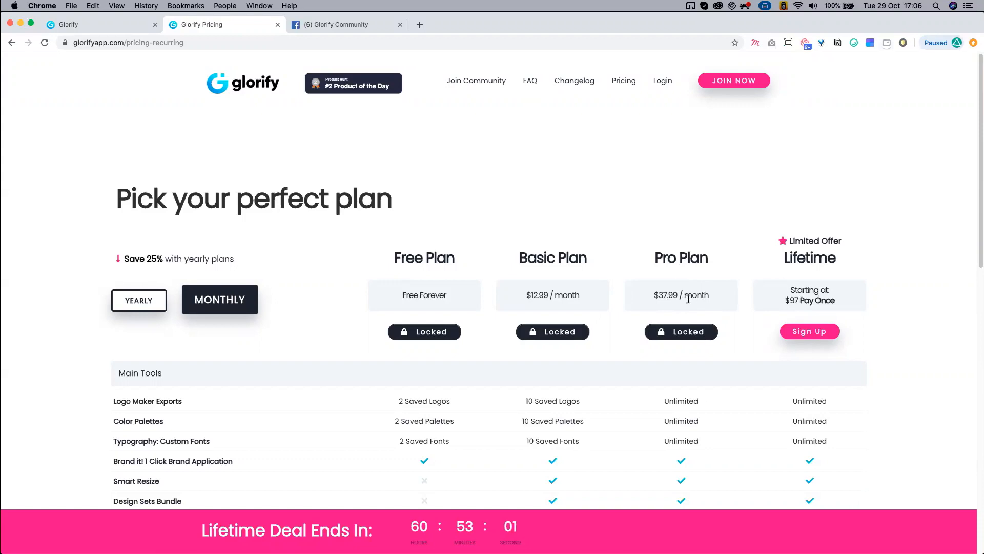
- Examine the plan comparison table, including the template library, stock graphics and account limits of each plan
scroll(689, 299, "down", 5)
scroll(691, 301, "down", 5)
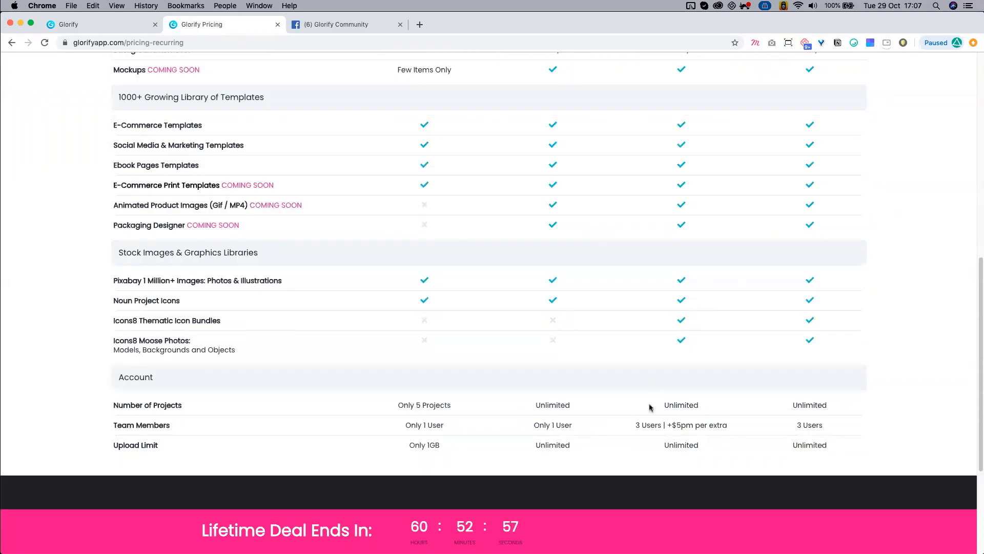
scroll(734, 311, "up", 6)
scroll(734, 314, "up", 3)
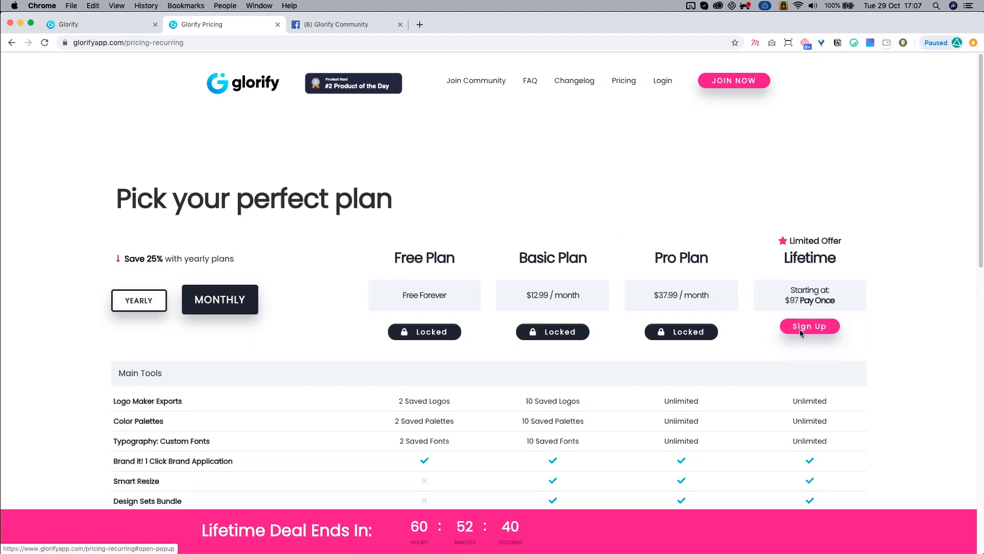
- Submit the prefilled sign-up form for the Lifetime plan and examine the Glorify Pro and Glorify Pro + Icons8 one-time prices
left_click(830, 335)
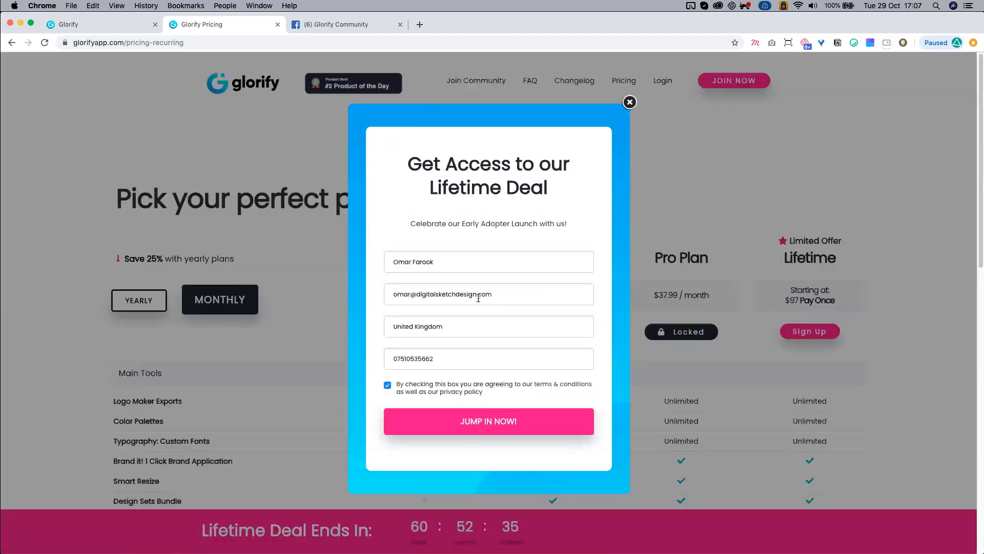
left_click(510, 420)
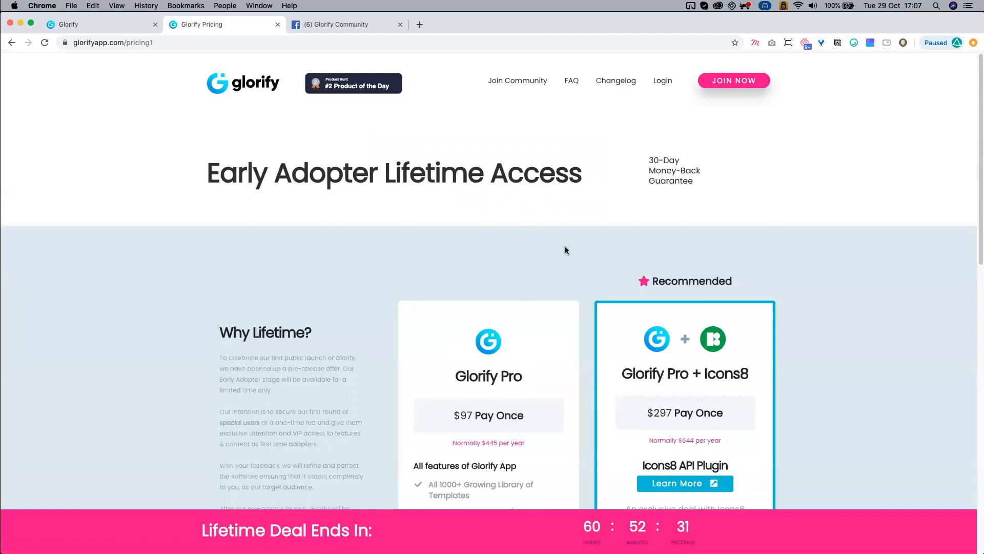
scroll(565, 247, "down", 5)
scroll(574, 251, "up", 3)
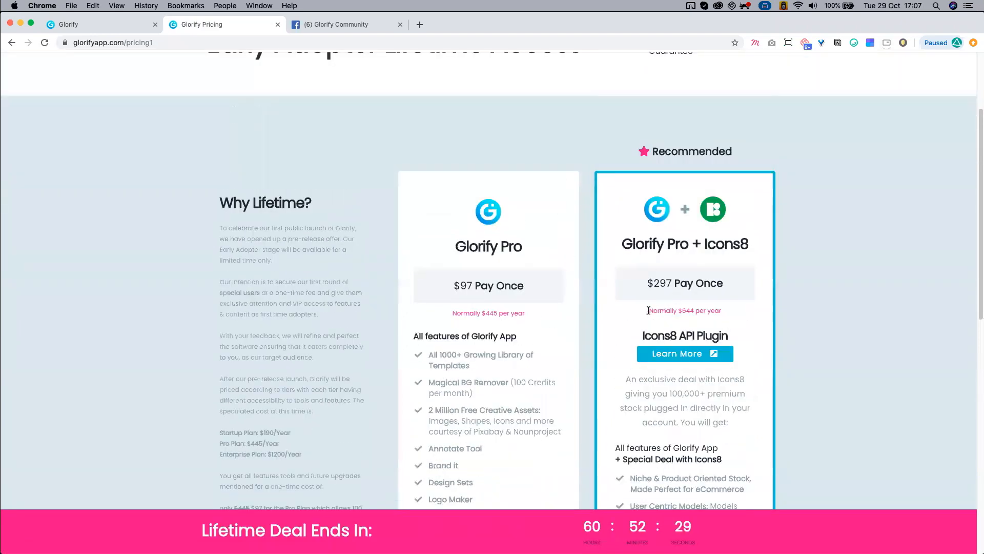
triple_click(489, 290)
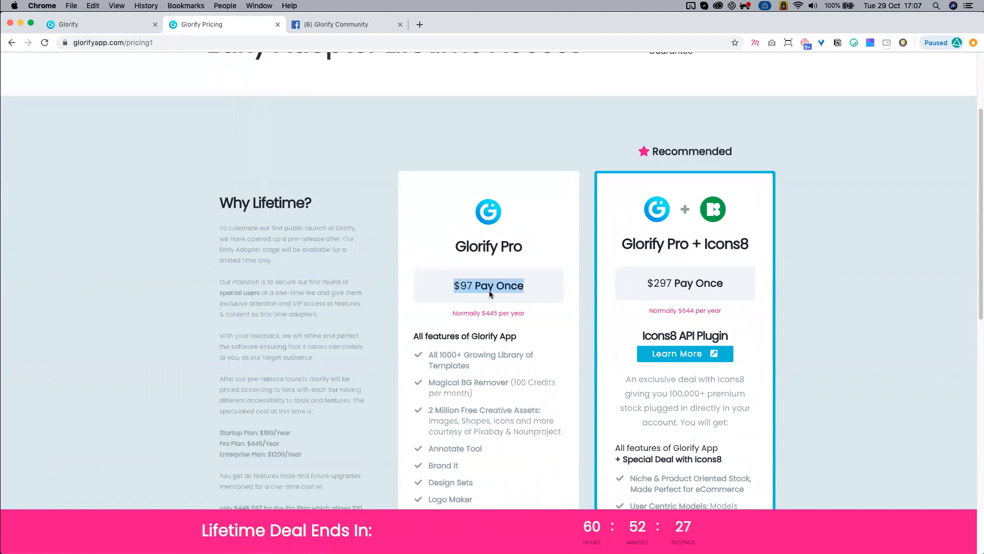
left_click(536, 291)
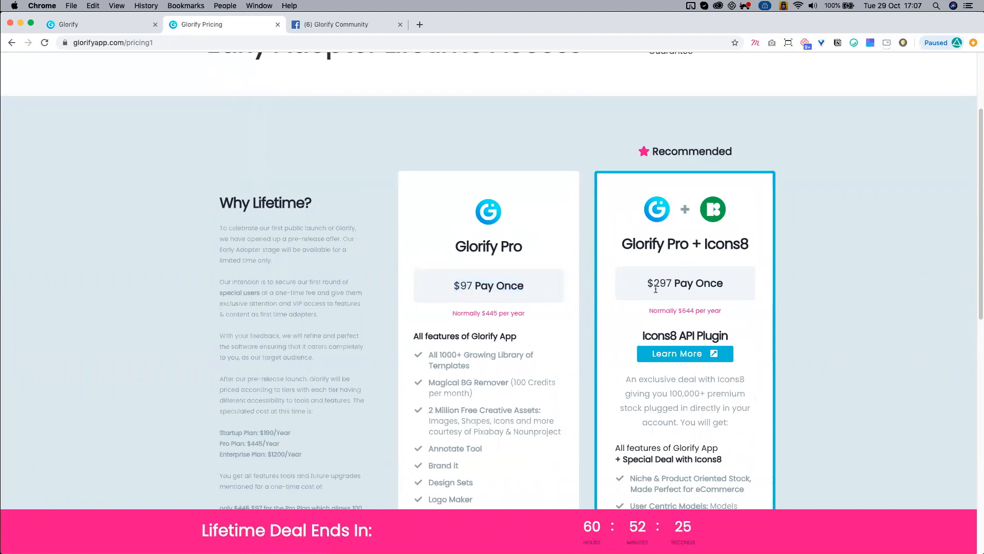
- Examine the Glorify Pro + Icons8 plan's one-time price, included Icons8 features, user allowance and special bonus
left_click_drag(646, 283, 748, 288)
left_click(697, 287)
scroll(713, 308, "down", 1)
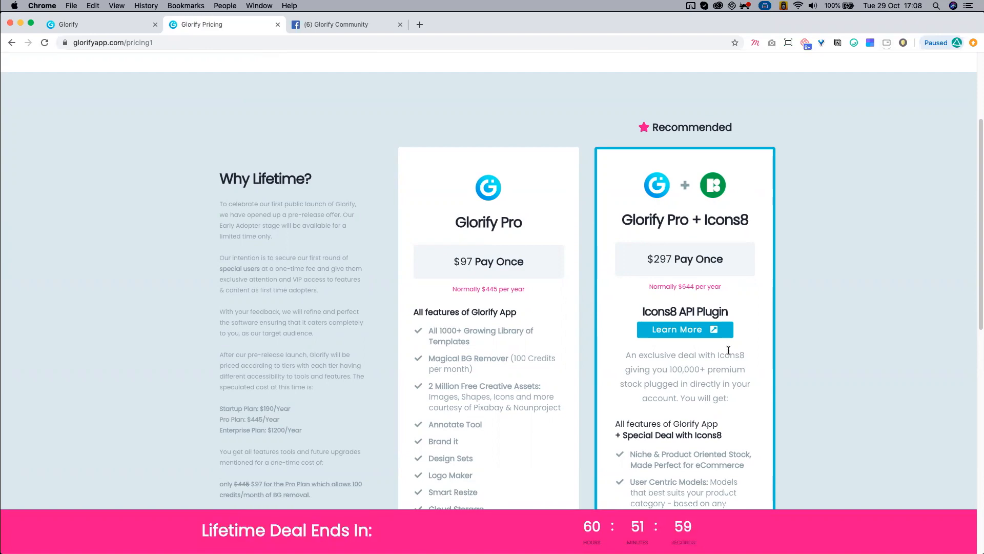
scroll(724, 371, "down", 5)
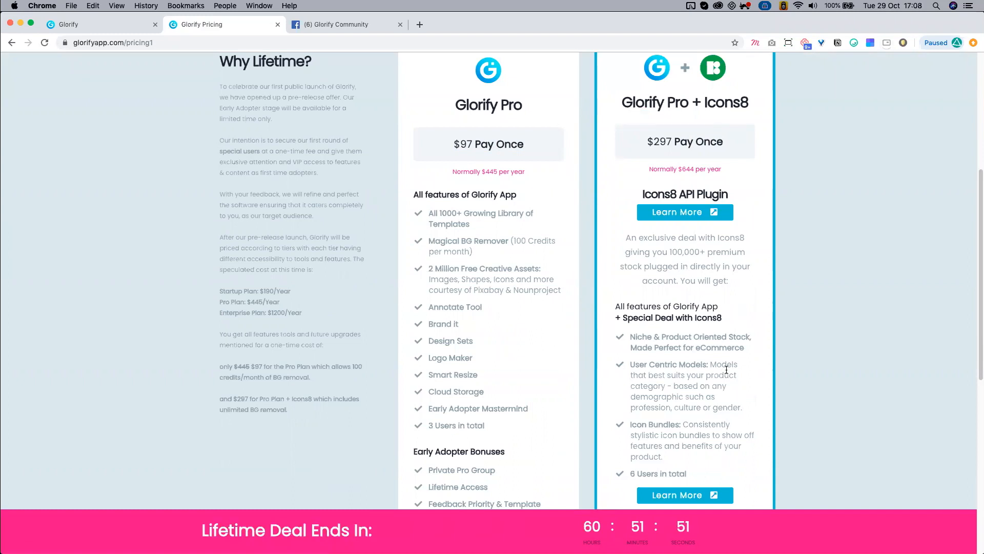
scroll(727, 369, "down", 5)
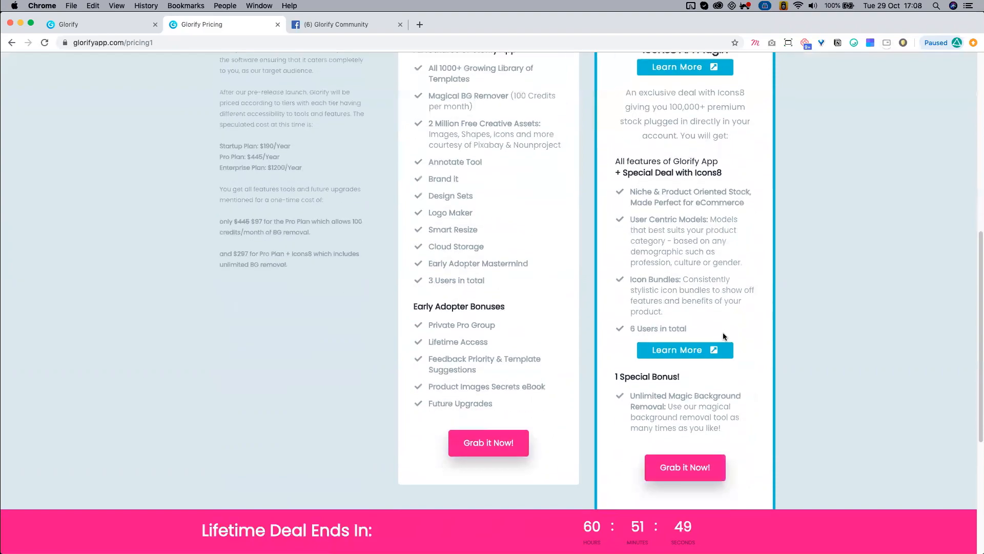
scroll(723, 332, "up", 8)
scroll(723, 335, "down", 3)
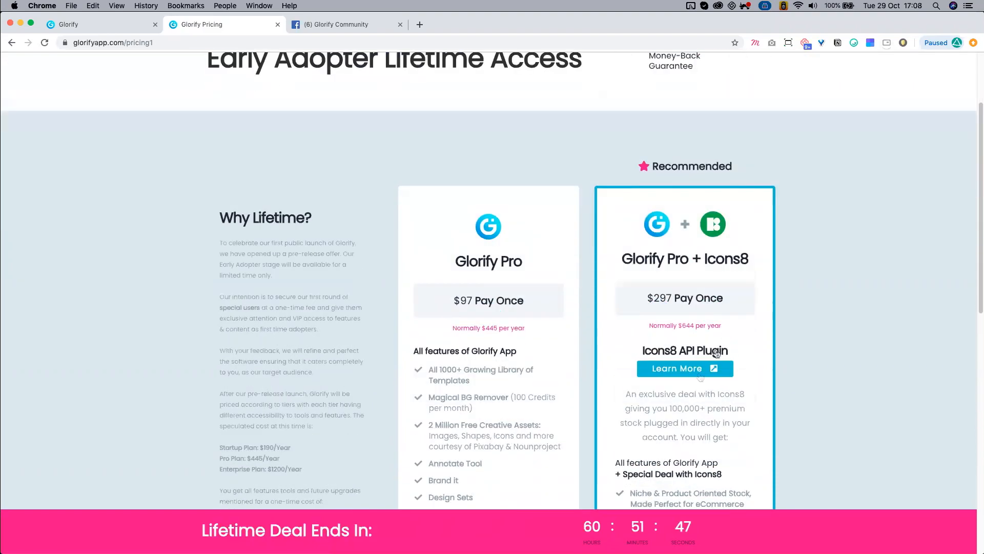
- Open the Icons8 API Plugin details page and examine its stock image and icon samples, including the Business category
left_click(668, 369)
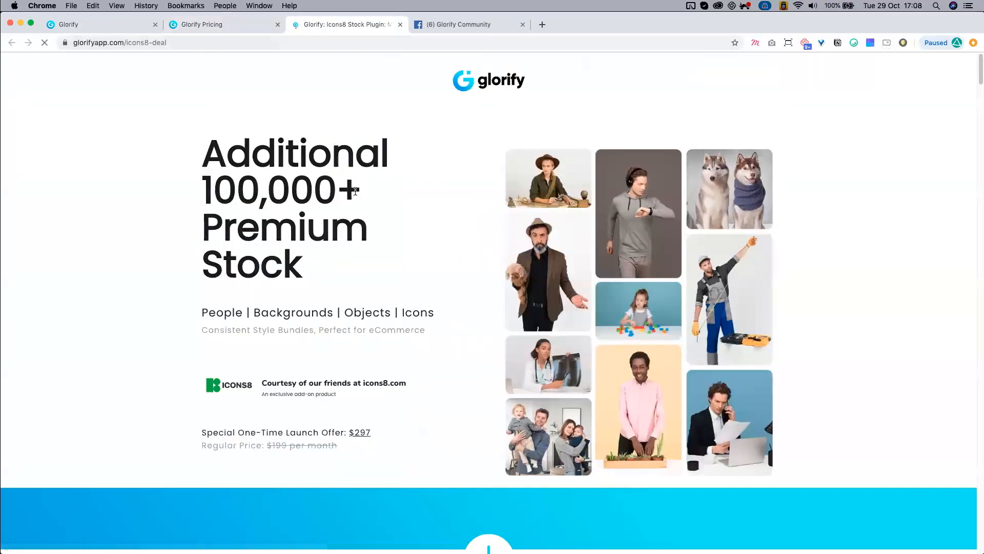
scroll(356, 189, "down", 15)
scroll(360, 190, "down", 10)
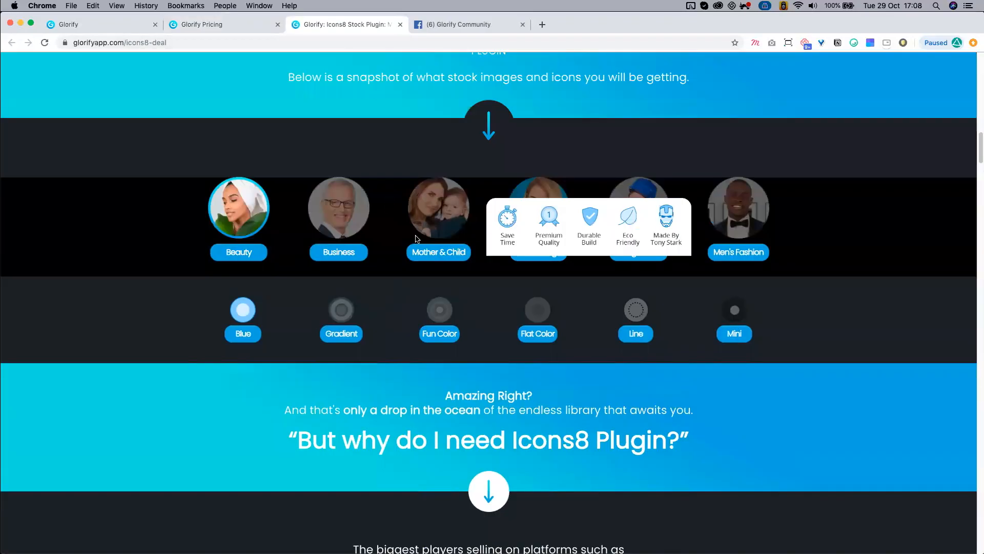
scroll(413, 268, "down", 10)
scroll(413, 268, "up", 10)
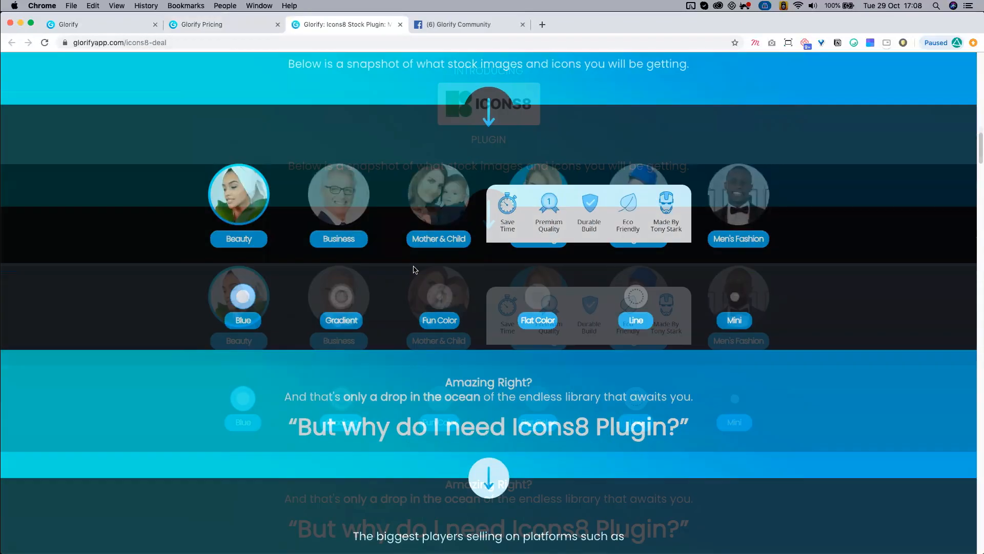
scroll(413, 268, "down", 3)
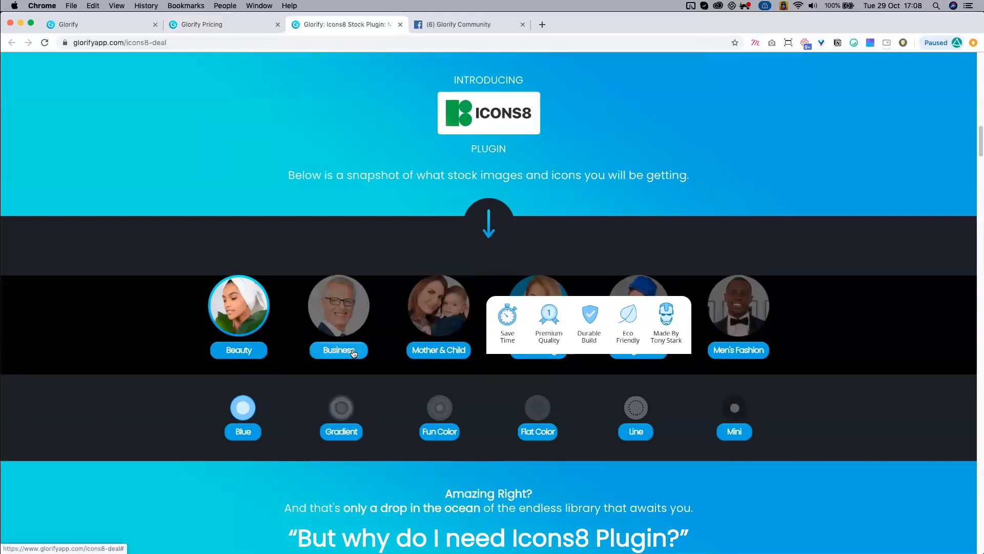
scroll(357, 345, "down", 5)
scroll(357, 345, "up", 3)
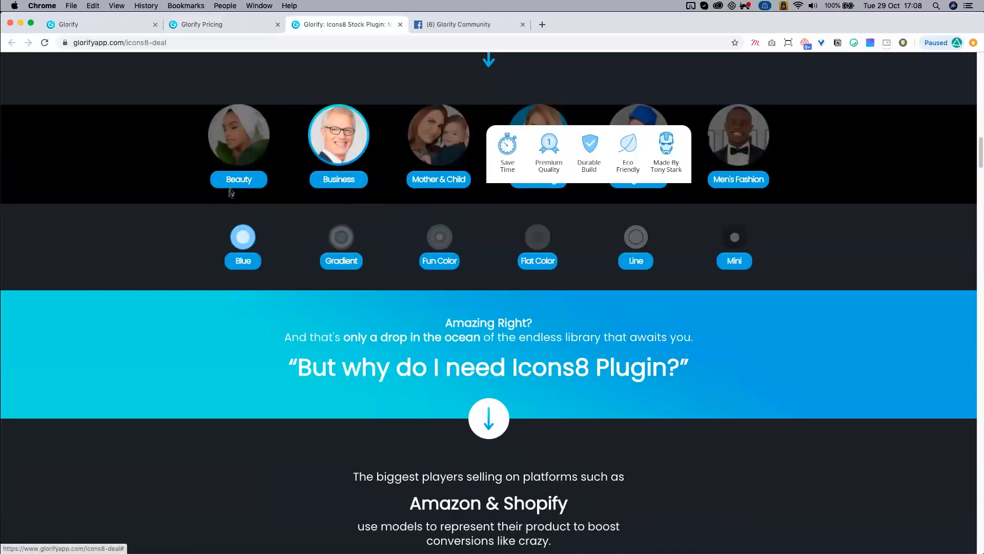
- Examine the remaining Icons8 plugin sections, from the brand-power models to the Objects & Desk Settings collection
scroll(352, 279, "up", 5)
scroll(352, 279, "down", 13)
scroll(351, 279, "down", 20)
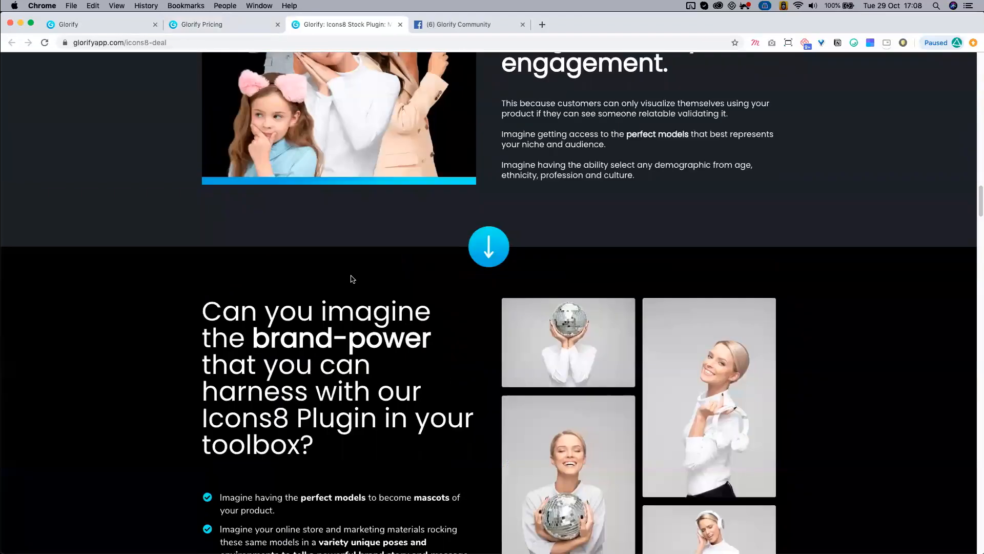
scroll(350, 278, "down", 5)
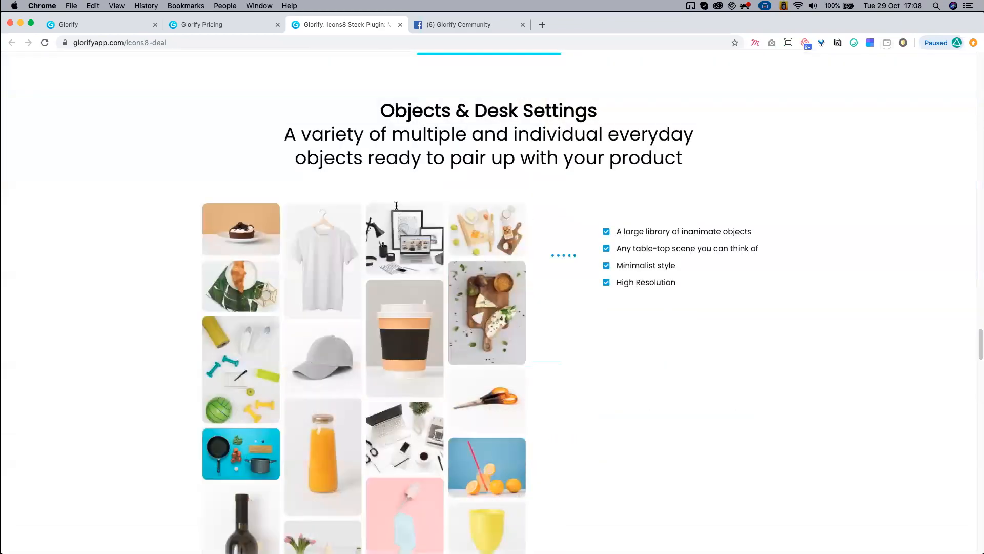
- Return to the Early Adopter Lifetime Access pricing page and compare both plans' features, bonuses and purchase options
left_click(203, 24)
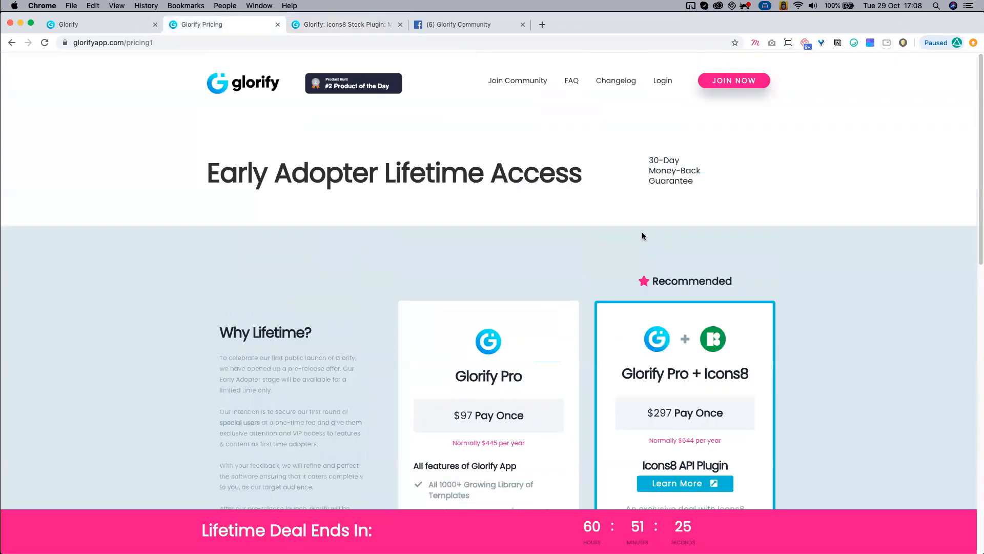
scroll(660, 221, "down", 12)
scroll(660, 221, "down", 5)
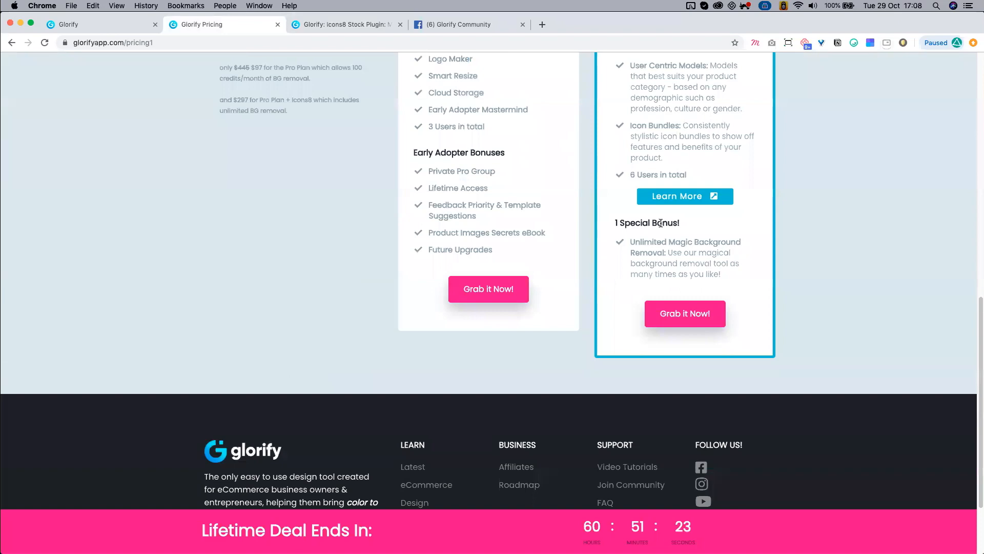
scroll(751, 302, "up", 5)
scroll(751, 296, "up", 8)
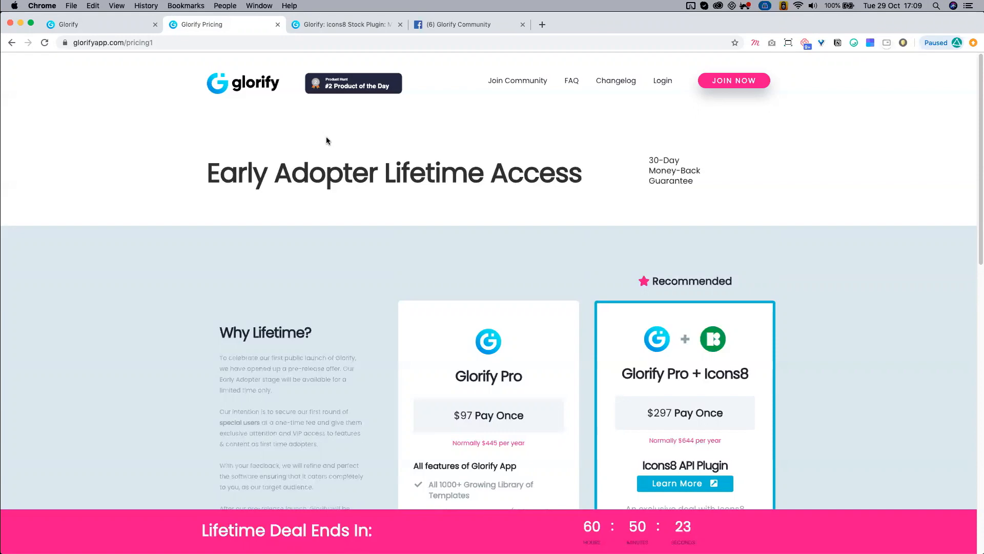
scroll(460, 393, "down", 5)
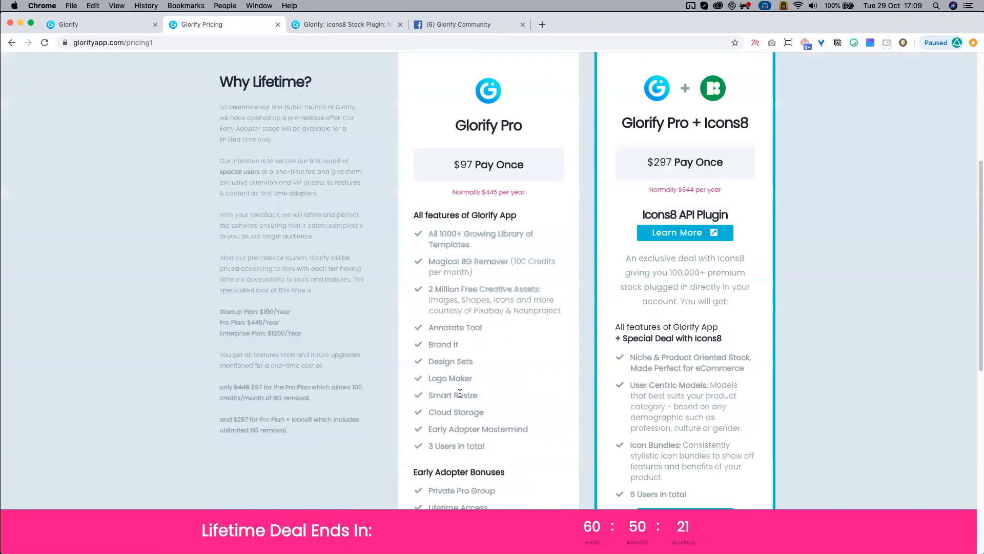
scroll(460, 393, "down", 8)
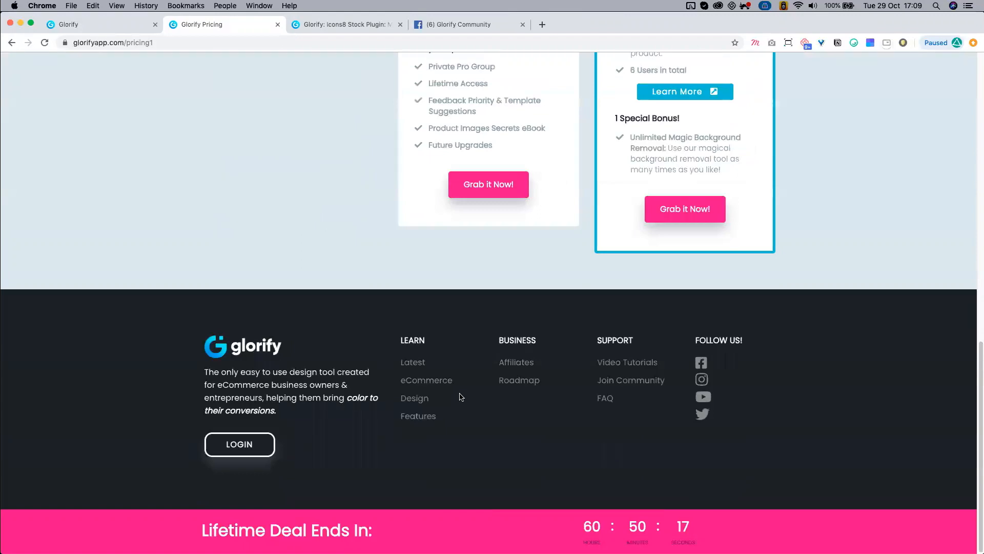
scroll(459, 396, "up", 15)
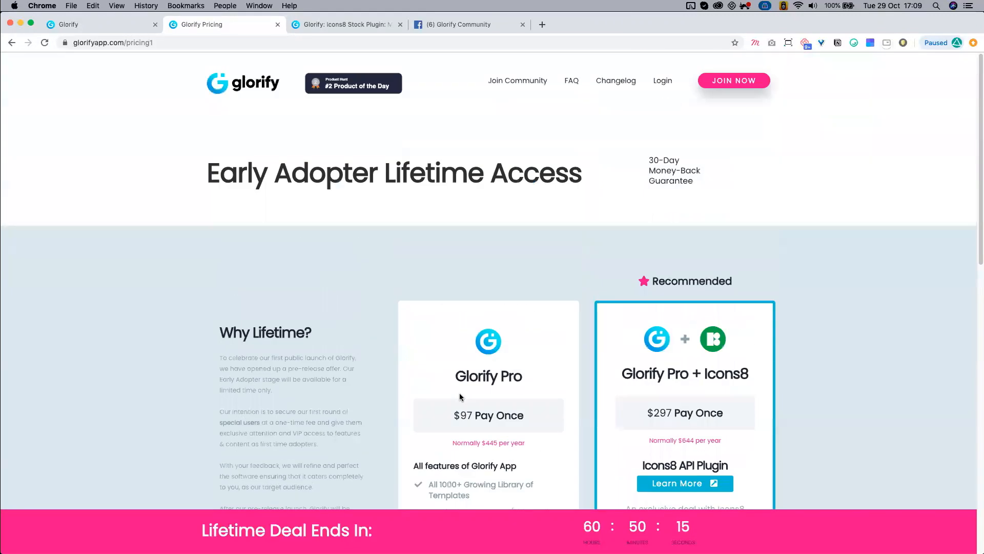